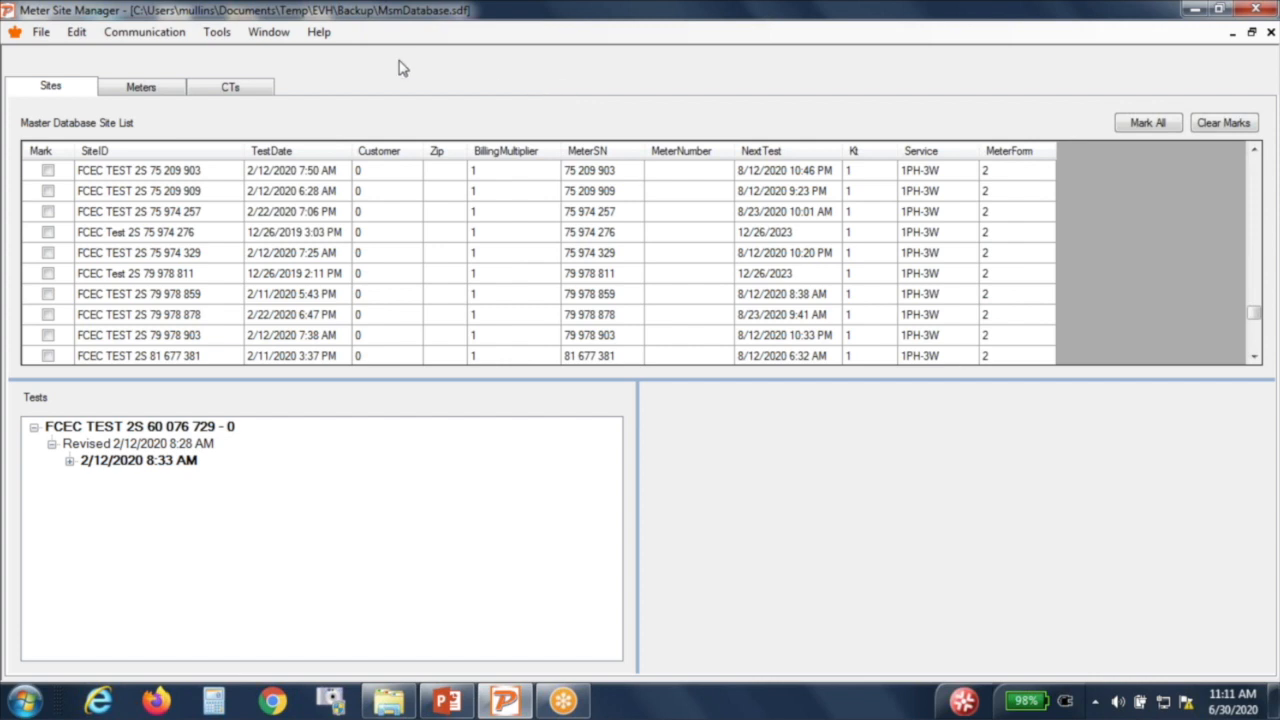
Step: Review the logo and Excel export template in Preferences, keeping the current template unchanged
{"action": "left_click", "coordinate": [218, 34]}
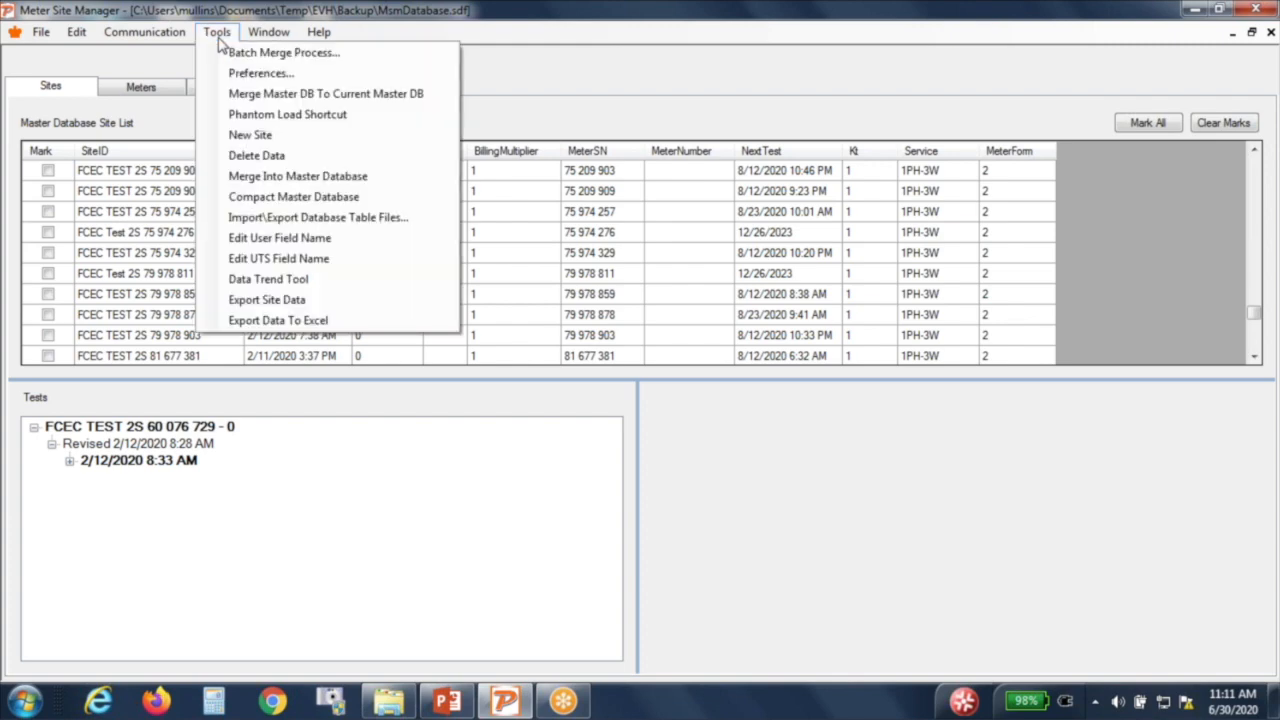
{"action": "left_click", "coordinate": [224, 73]}
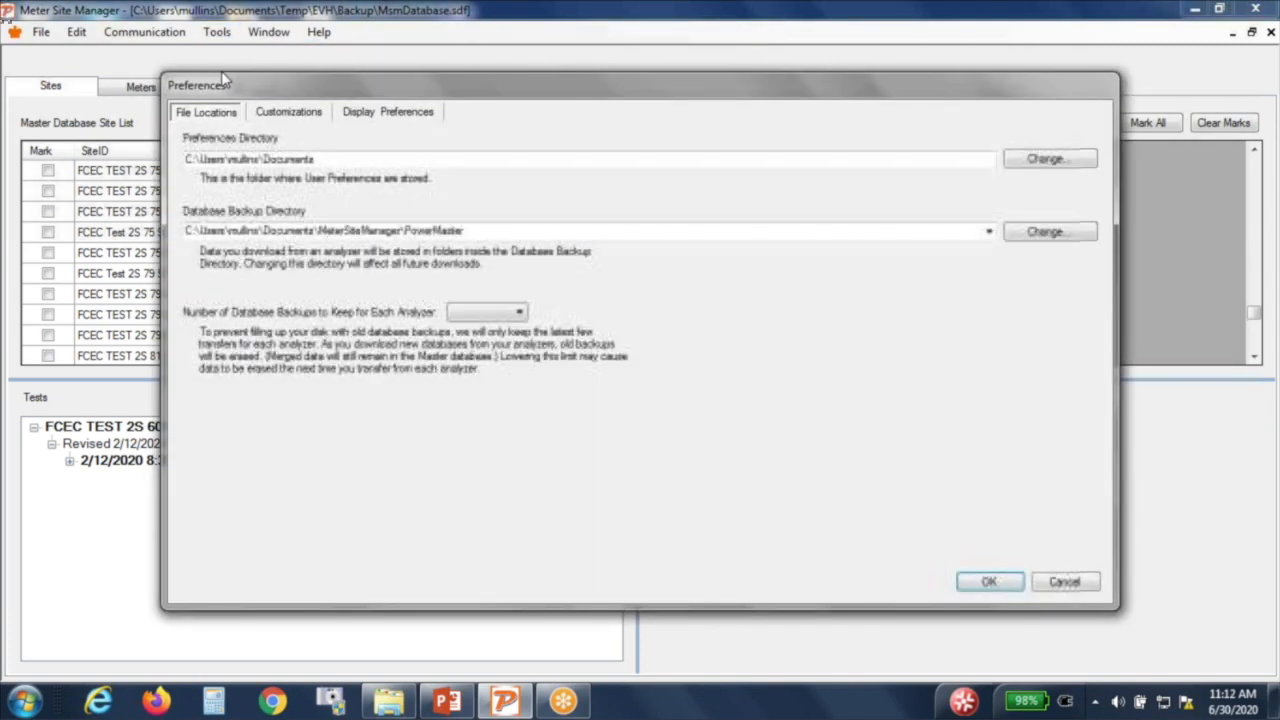
{"action": "left_click", "coordinate": [298, 114]}
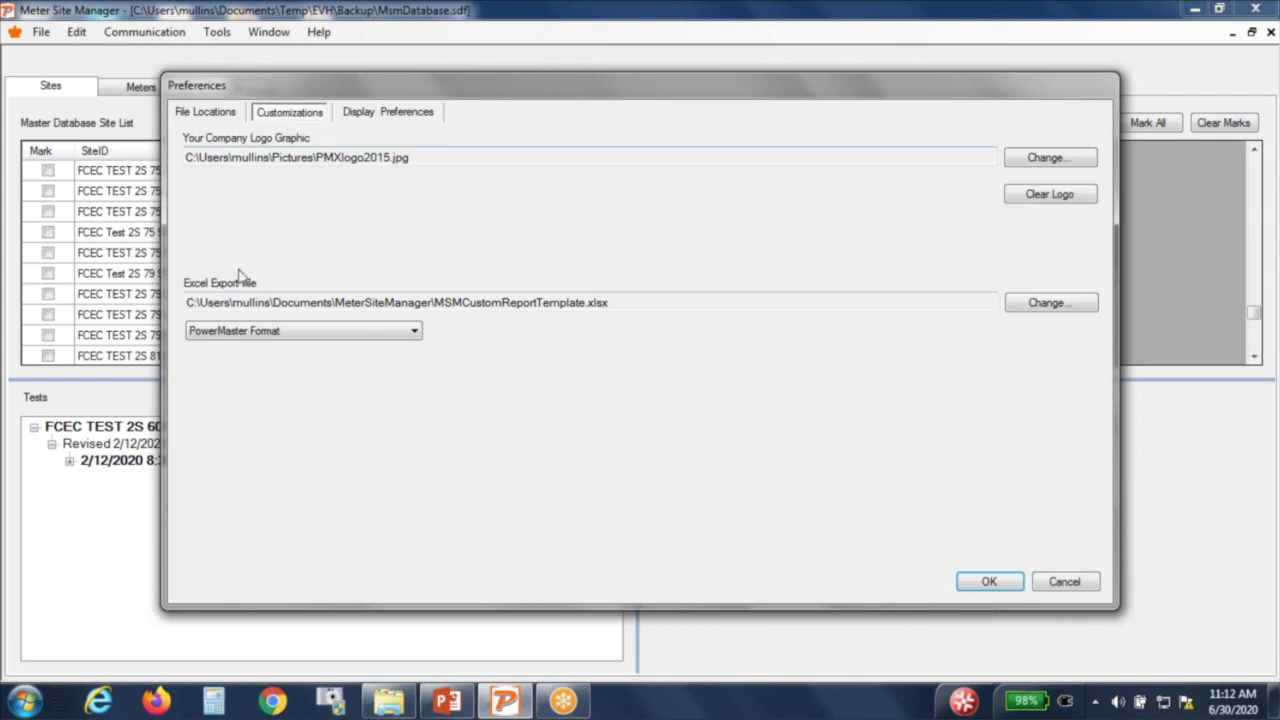
{"action": "left_click", "coordinate": [1047, 304]}
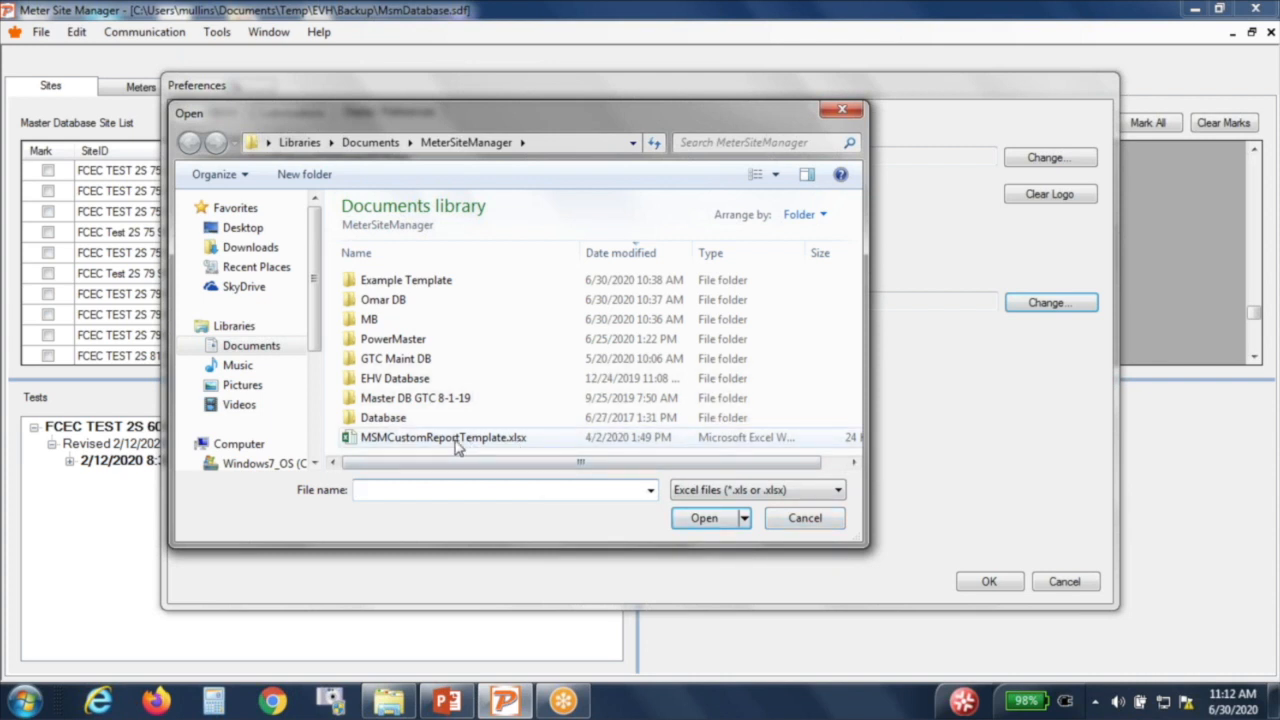
{"action": "left_click", "coordinate": [806, 518]}
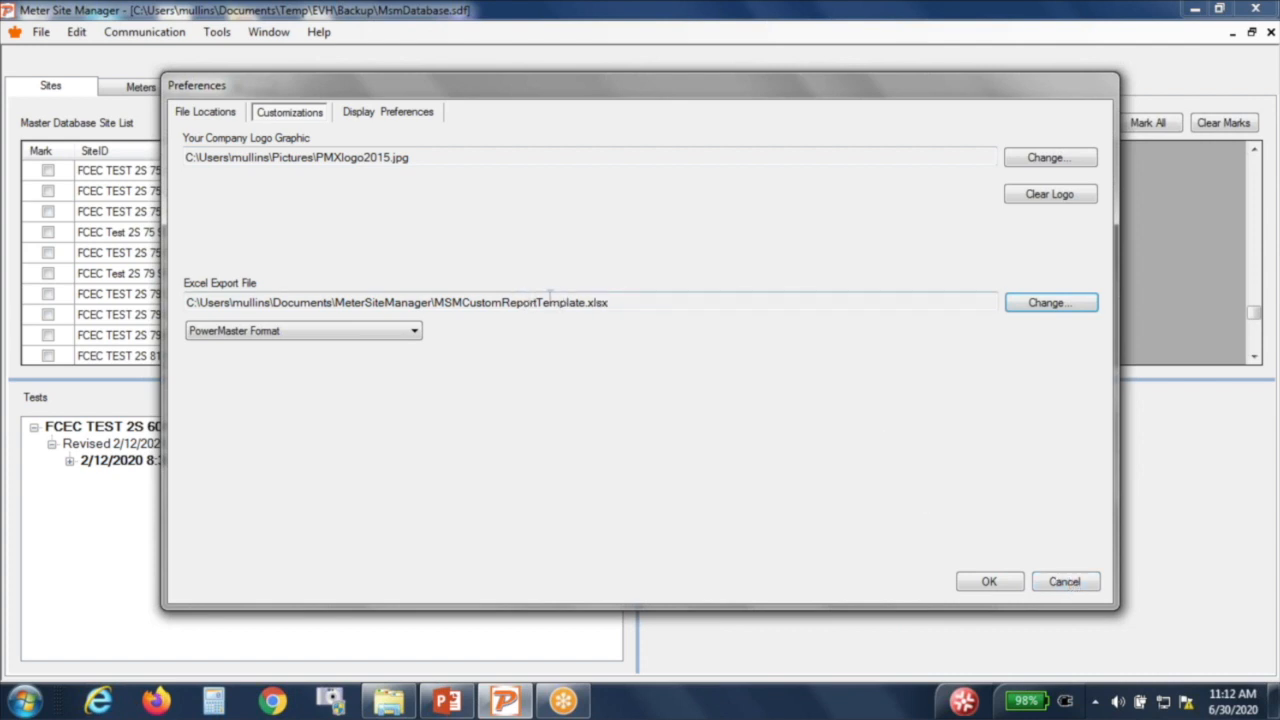
{"action": "left_click", "coordinate": [1060, 586]}
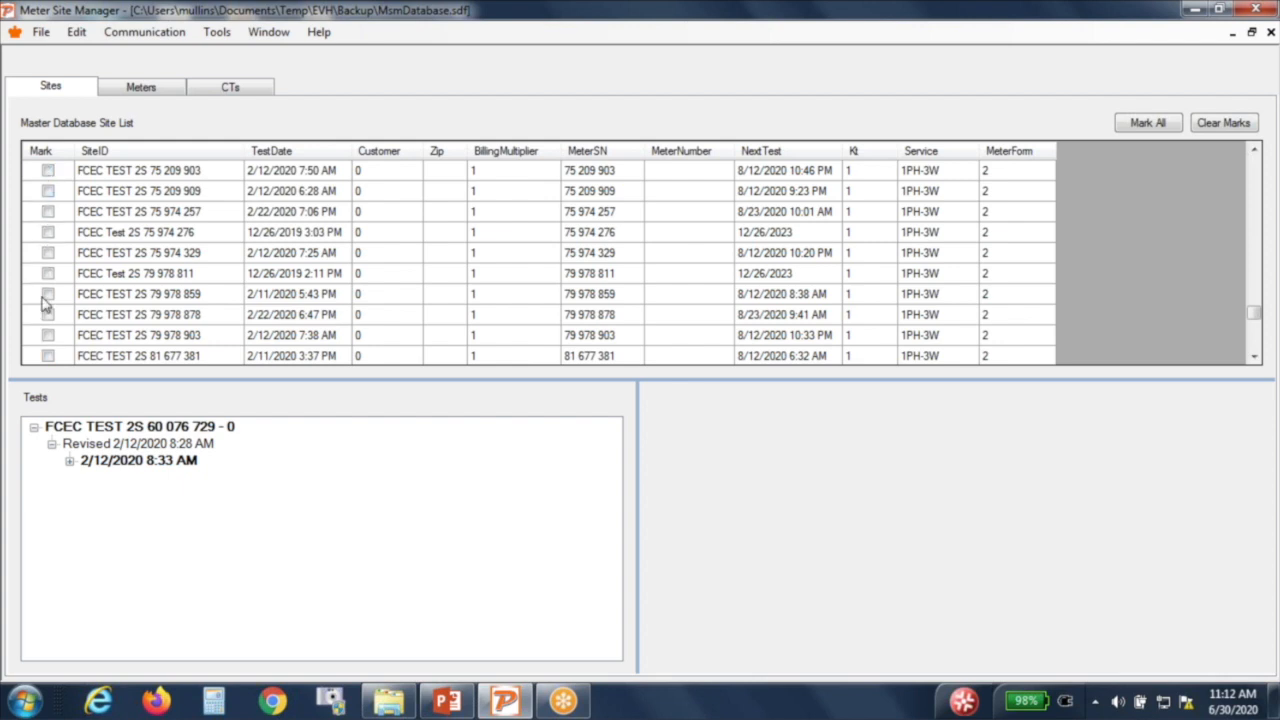
Step: Test a couple of Mark checkboxes, then mark every listed site with Mark All
{"action": "left_click", "coordinate": [48, 171]}
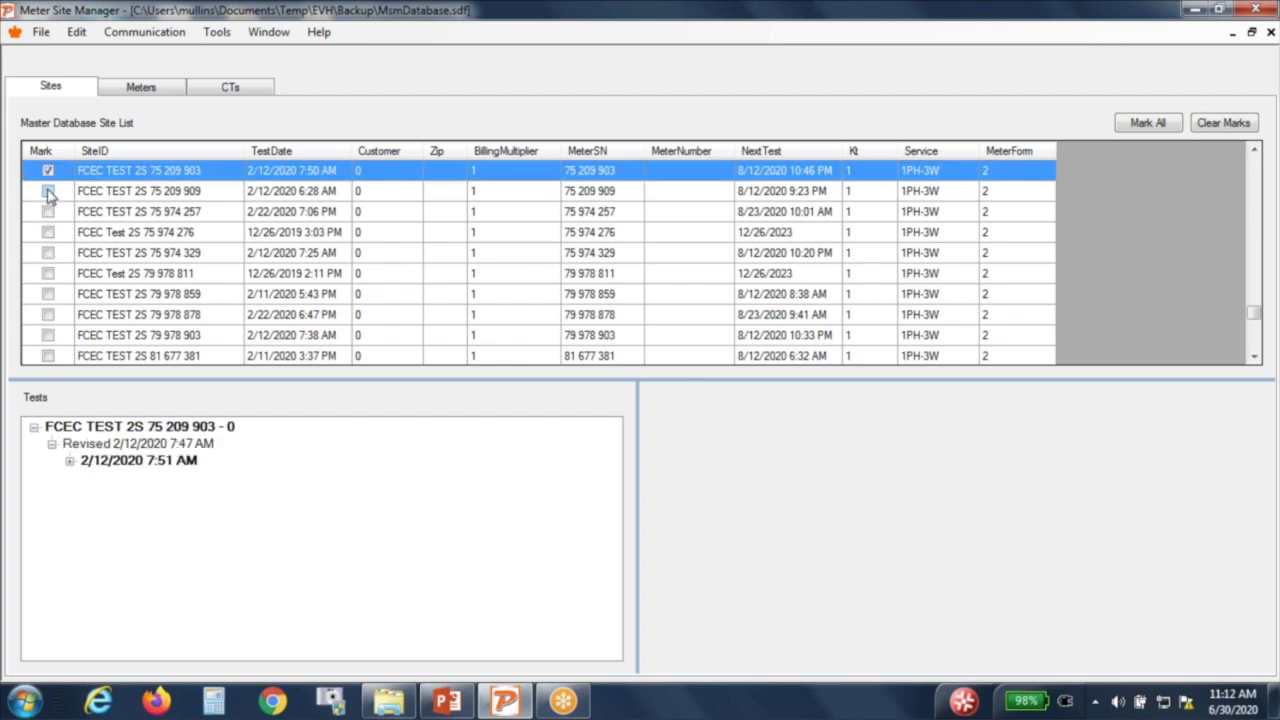
{"action": "left_click", "coordinate": [48, 191]}
{"action": "left_click", "coordinate": [47, 171]}
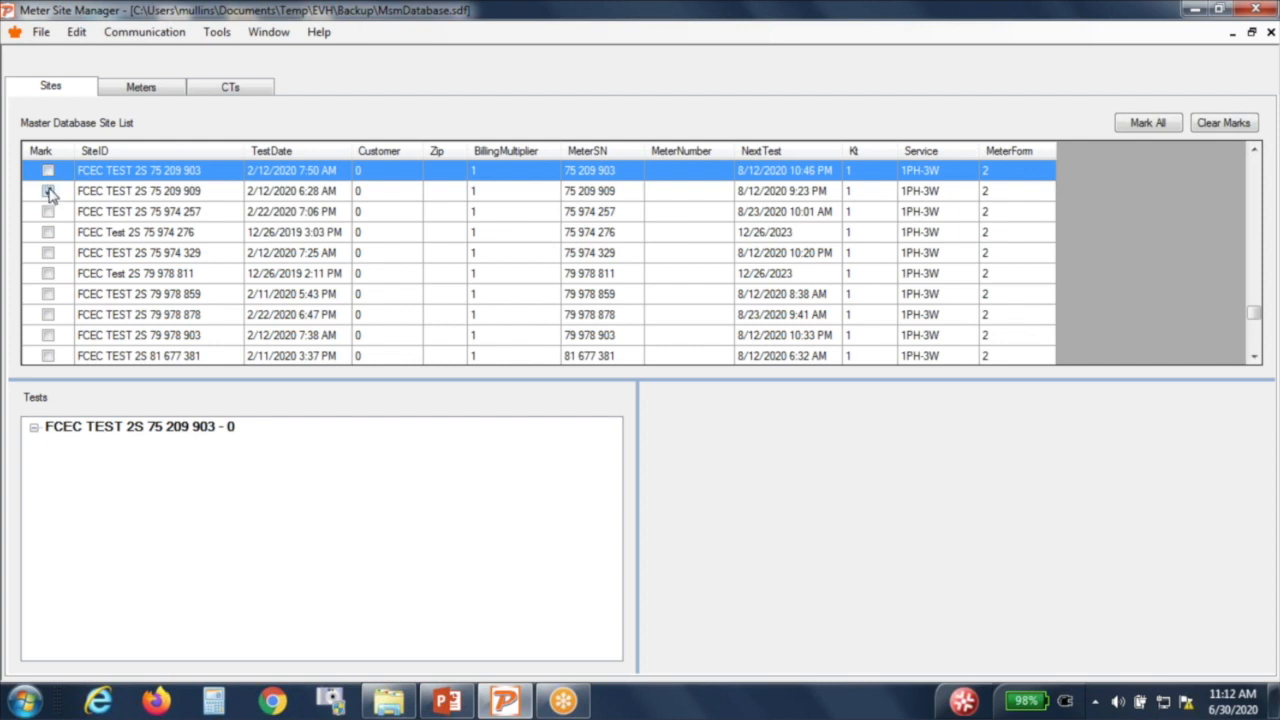
{"action": "left_click", "coordinate": [46, 187]}
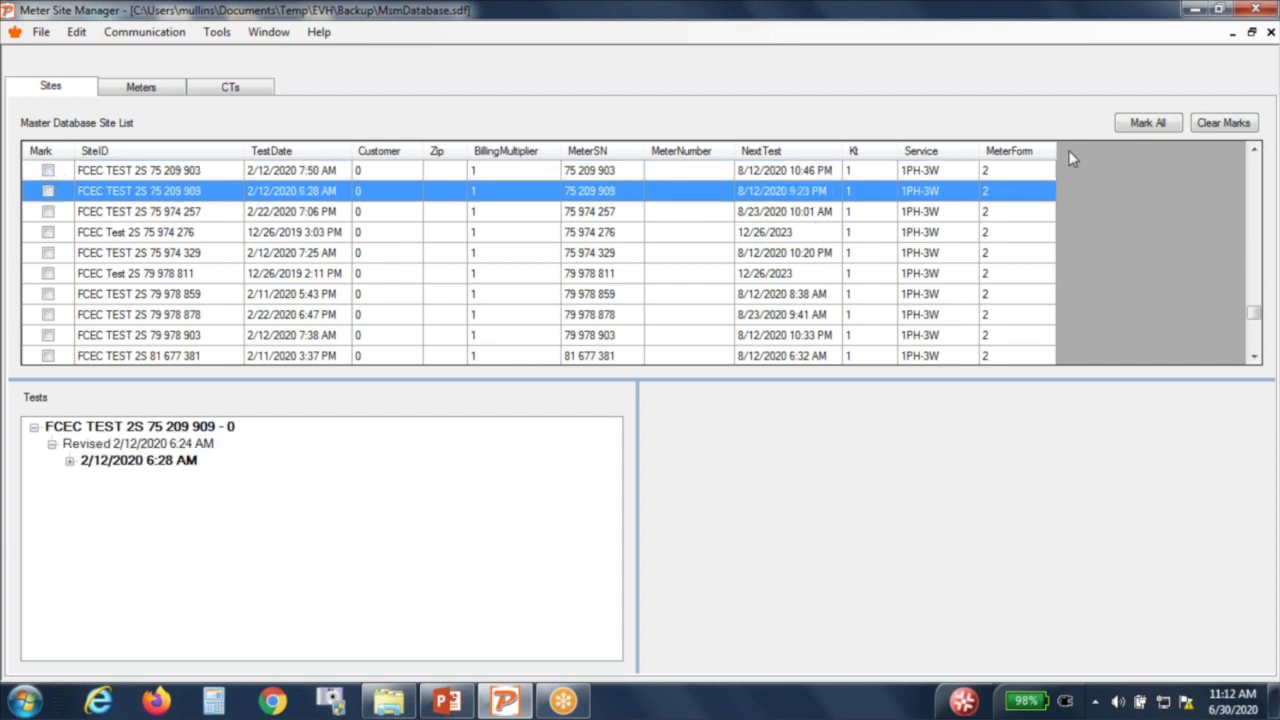
{"action": "left_click", "coordinate": [1136, 124]}
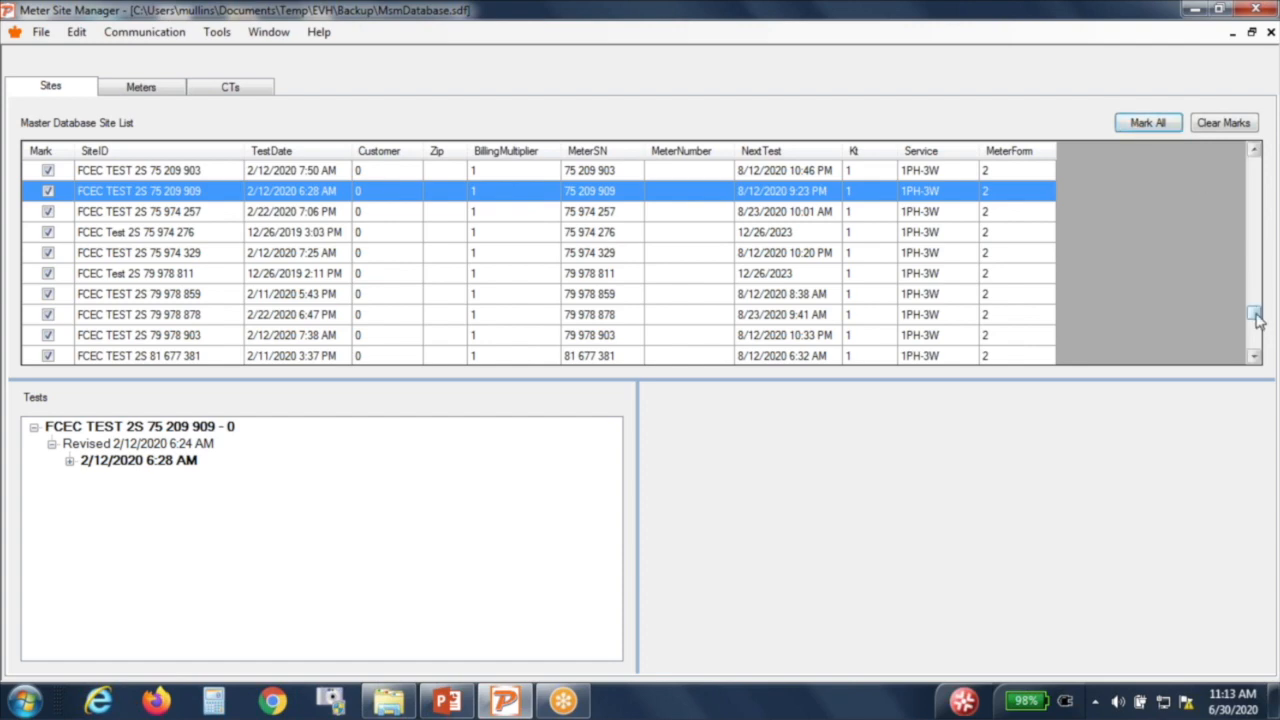
{"action": "left_click_drag", "start_coordinate": [1257, 316], "coordinate": [1262, 280]}
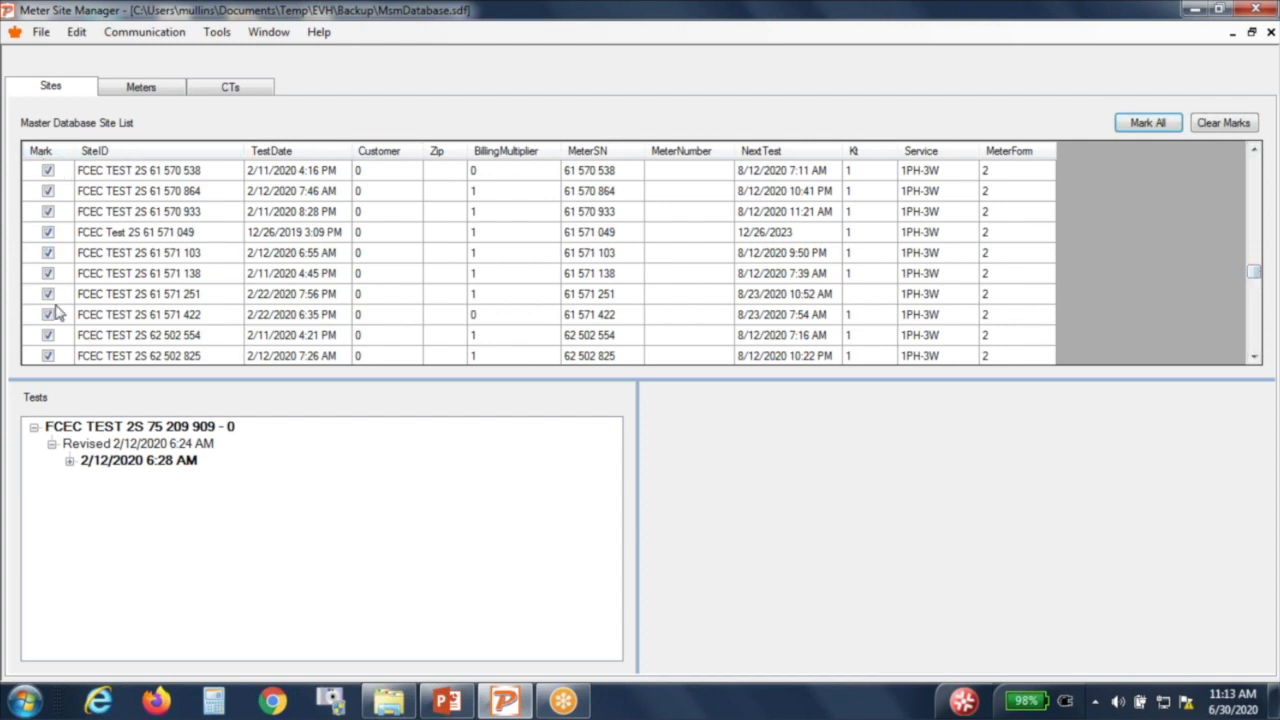
{"action": "left_click", "coordinate": [216, 38]}
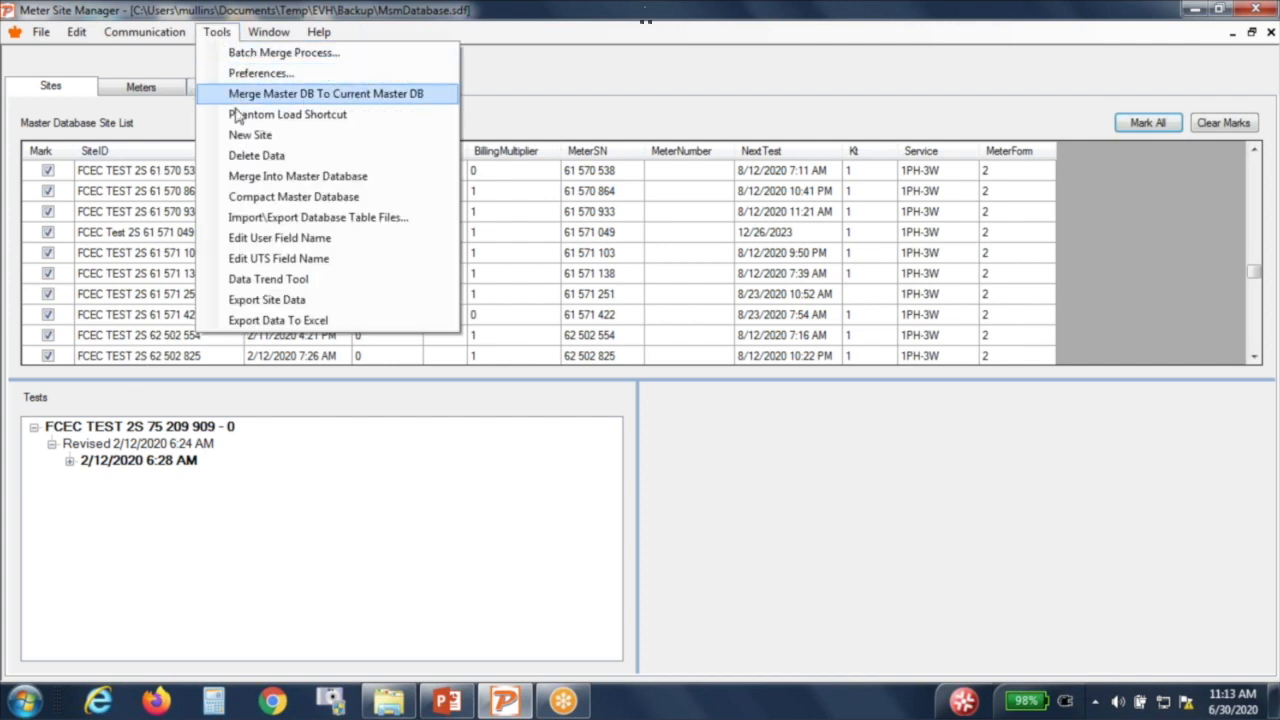
Step: Open Export Site Data with .csv output and Limit Old Test Data left at None
{"action": "left_click", "coordinate": [272, 300]}
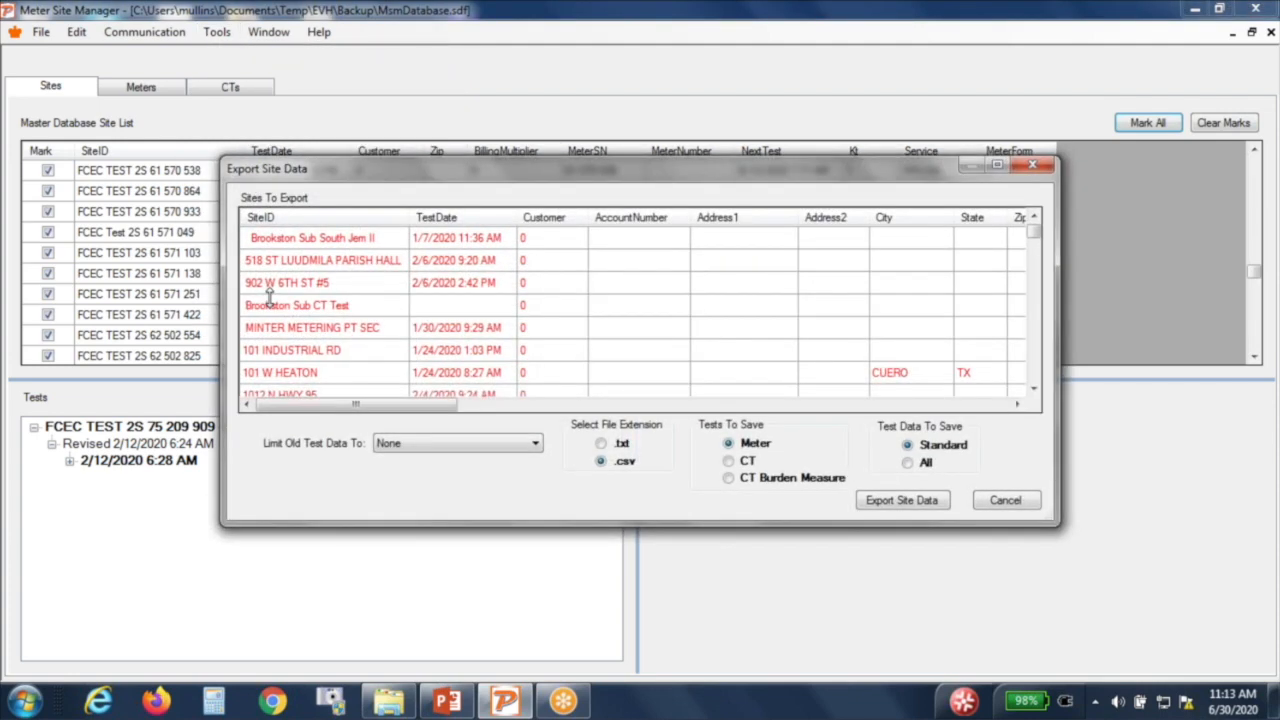
{"action": "mouse_move", "coordinate": [1035, 232]}
{"action": "left_mouse_down"}
{"action": "mouse_move", "coordinate": [1036, 276]}
{"action": "mouse_move", "coordinate": [1036, 230]}
{"action": "mouse_move", "coordinate": [1035, 247]}
{"action": "left_mouse_up"}
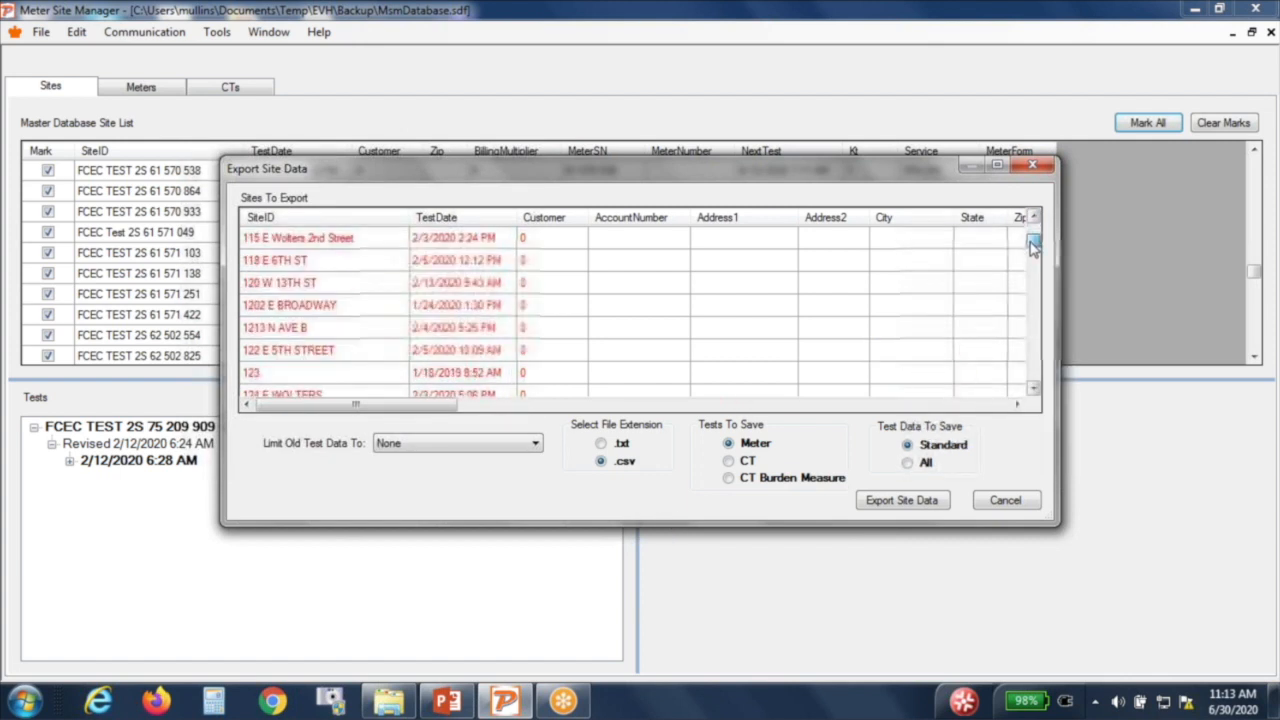
{"action": "left_click", "coordinate": [390, 447]}
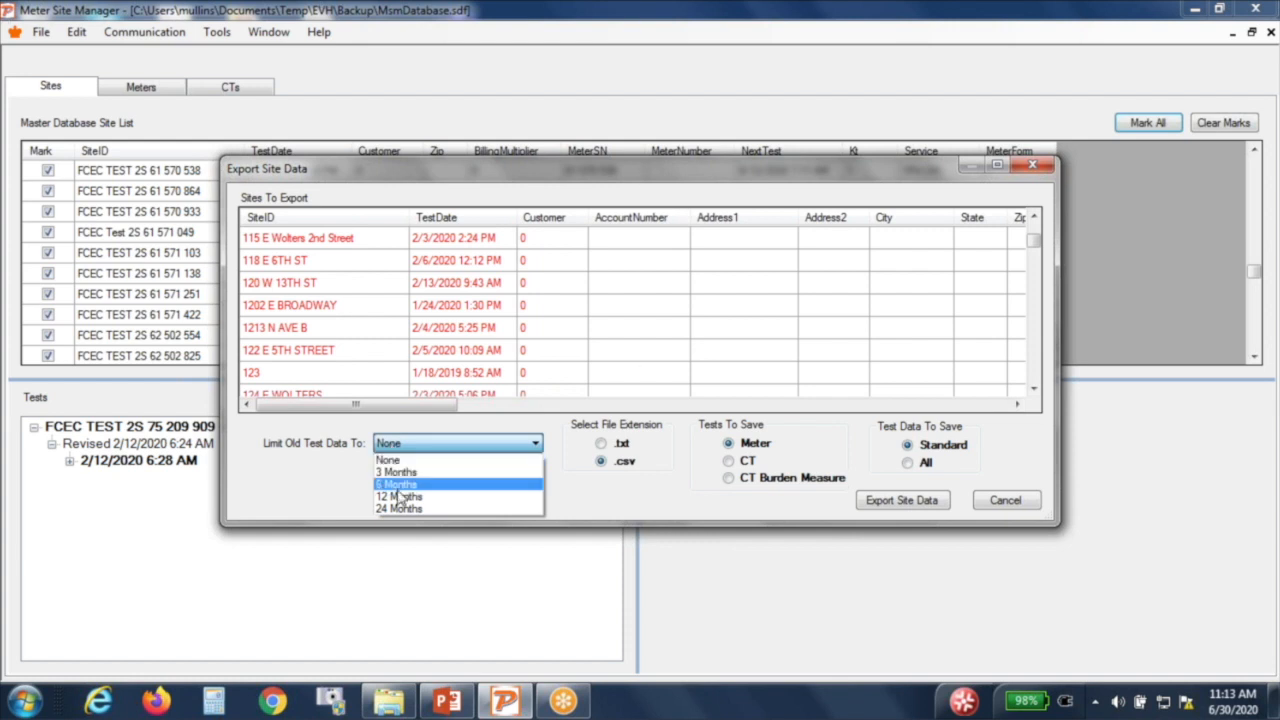
{"action": "left_click", "coordinate": [402, 444]}
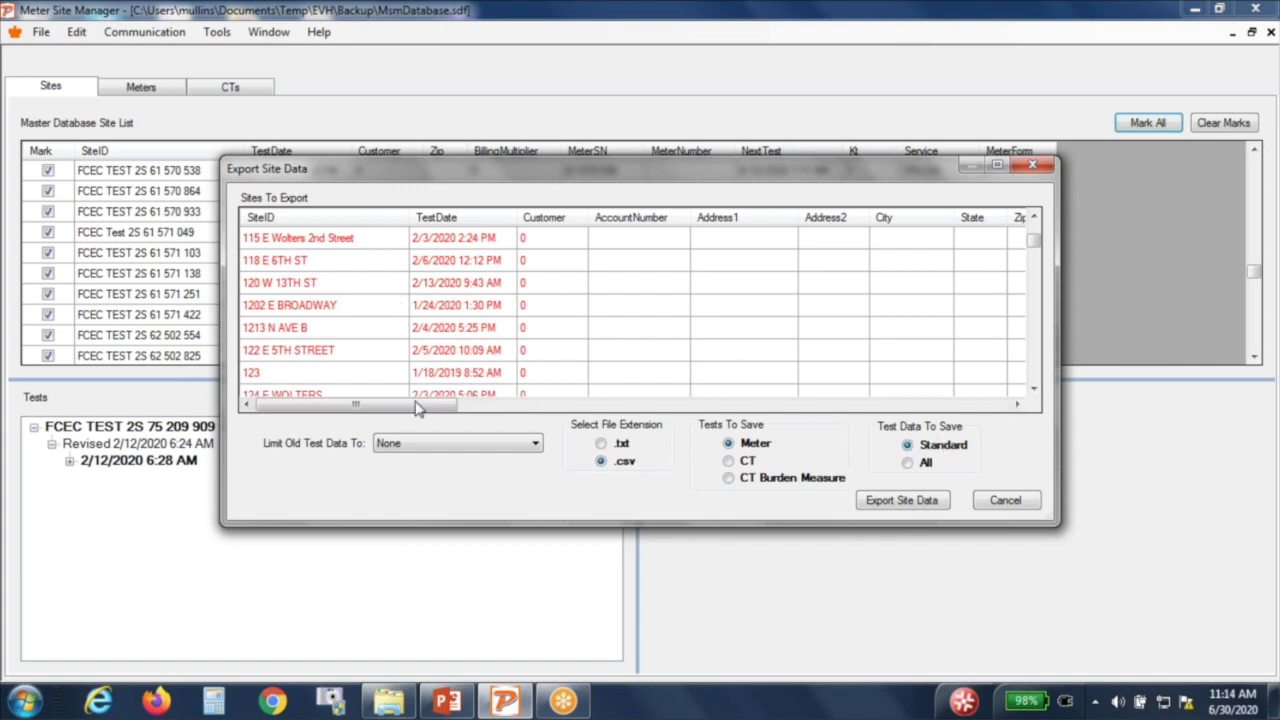
Step: Save the site data export as comma-separated export test.csv, overwriting the existing file
{"action": "left_click", "coordinate": [883, 505]}
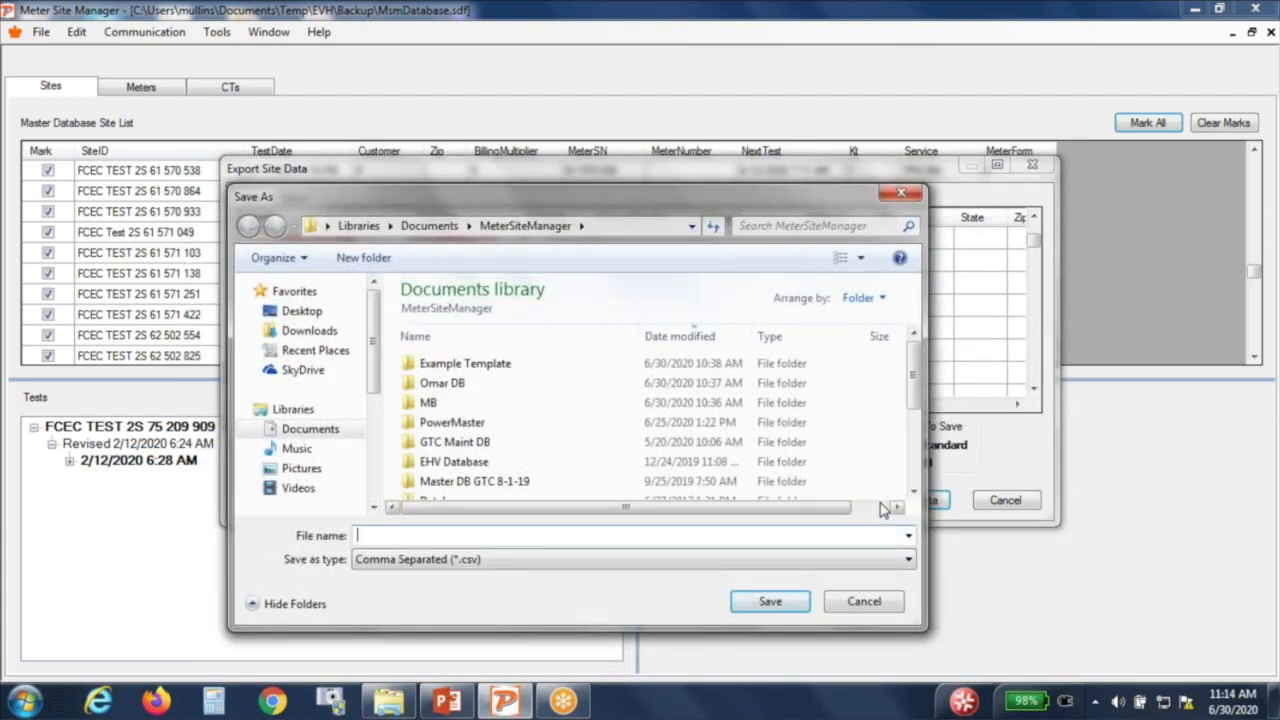
{"action": "left_click_drag", "start_coordinate": [909, 403], "coordinate": [917, 442]}
{"action": "left_click", "coordinate": [467, 421]}
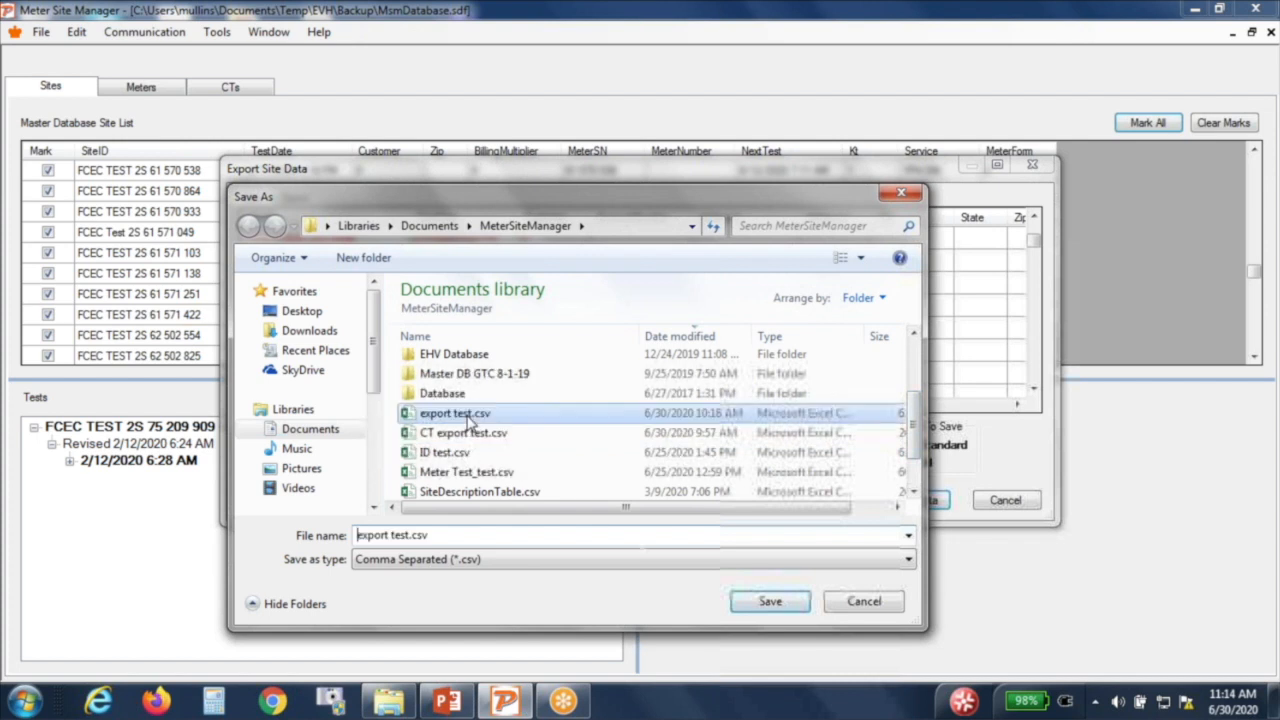
{"action": "left_click", "coordinate": [628, 562]}
{"action": "left_click", "coordinate": [626, 564]}
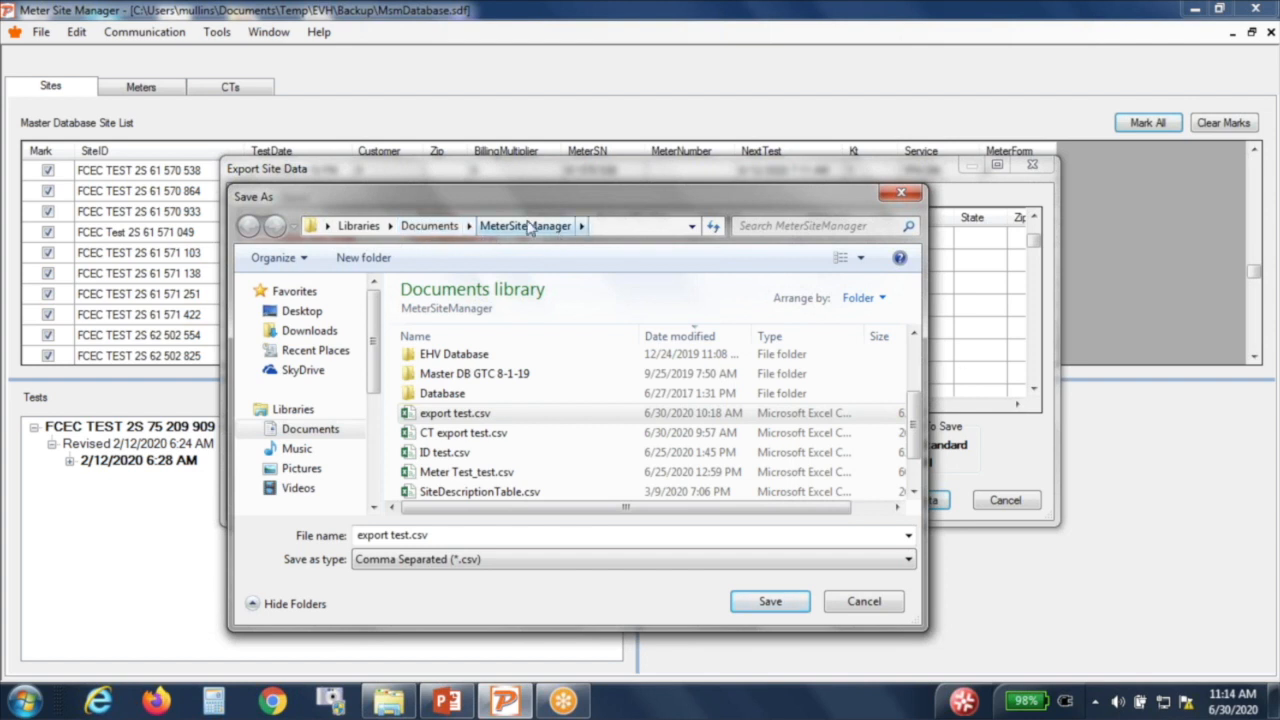
{"action": "left_click", "coordinate": [763, 598]}
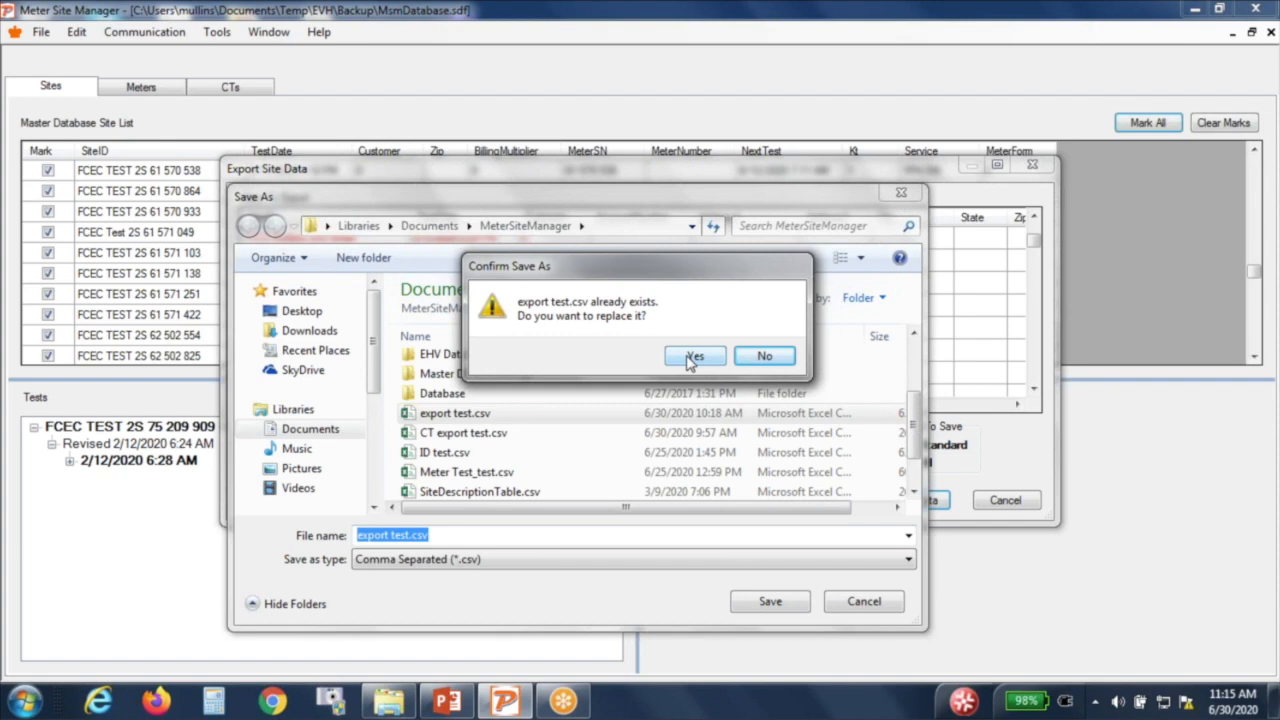
{"action": "left_click", "coordinate": [690, 358]}
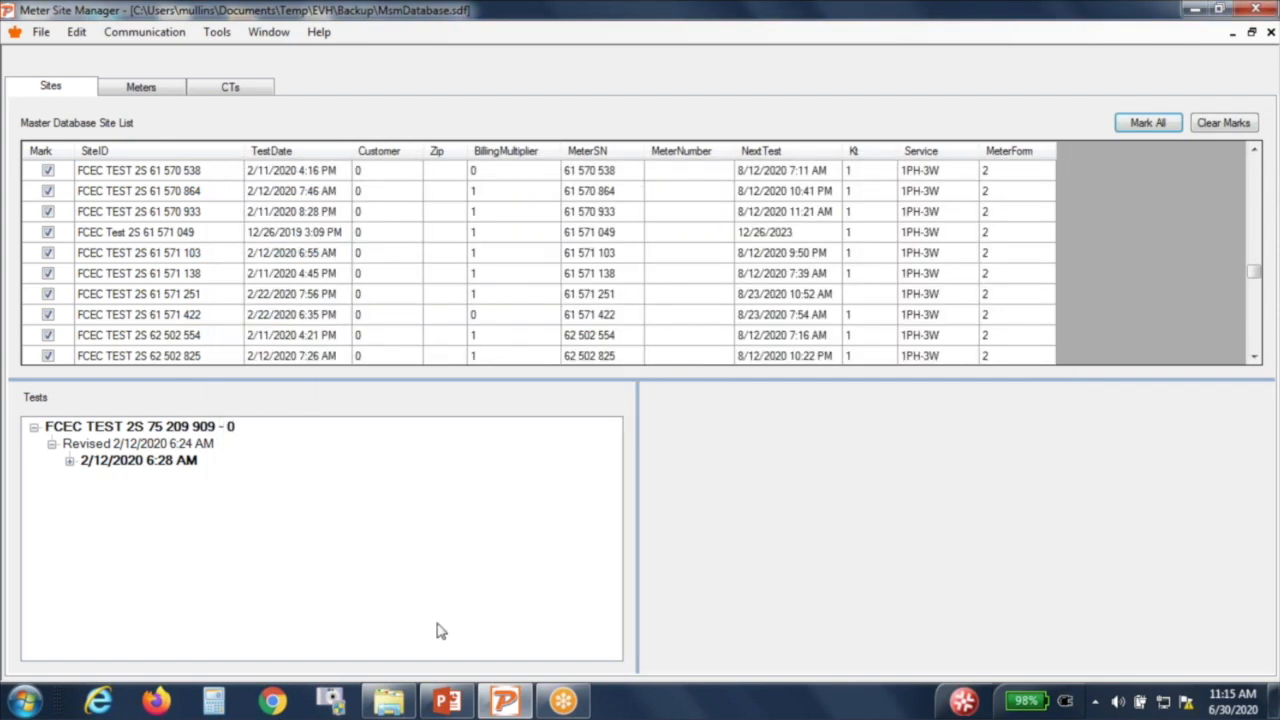
Step: Open export test.csv from Documents\MeterSiteManager in Excel
{"action": "left_click", "coordinate": [397, 705]}
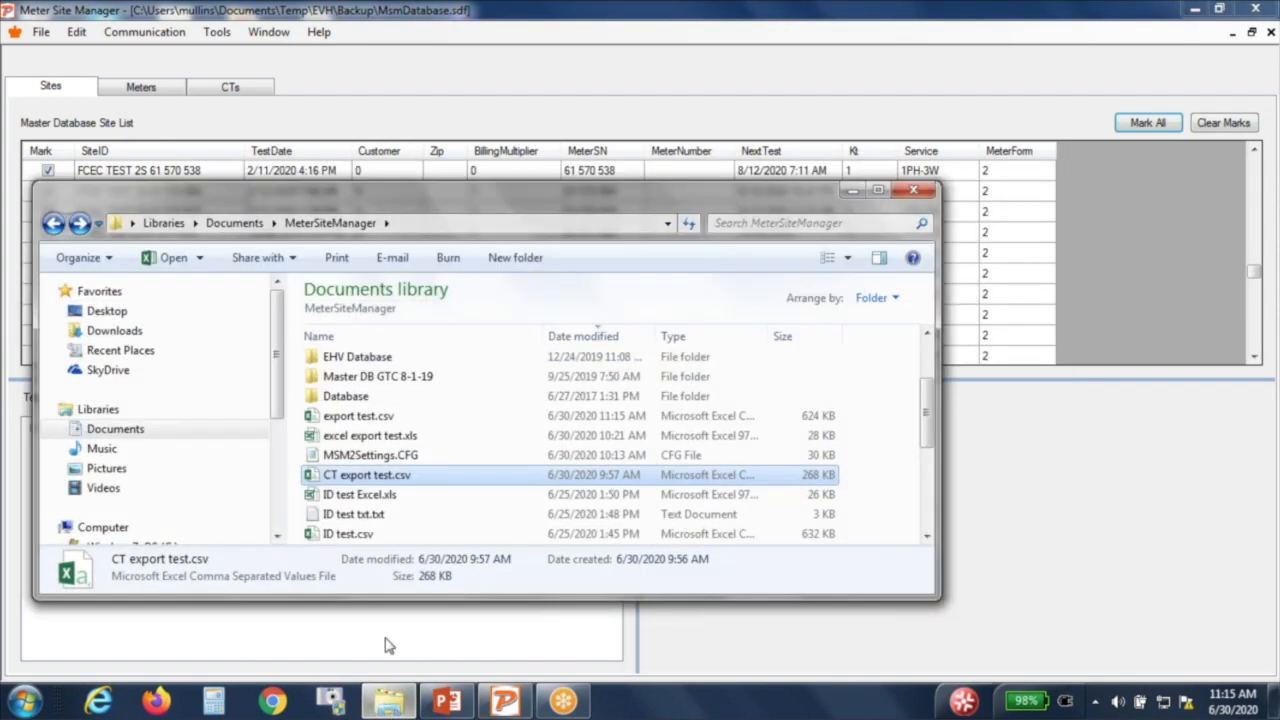
{"action": "left_click", "coordinate": [366, 420]}
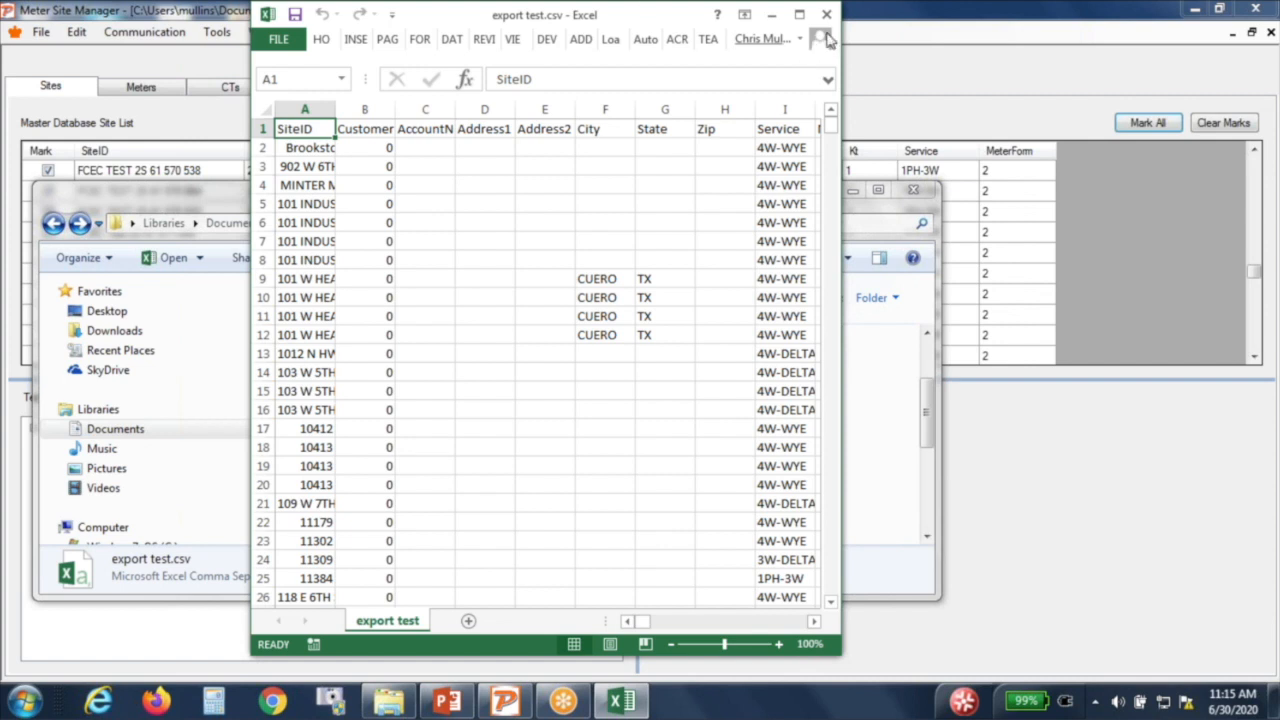
{"action": "left_click", "coordinate": [895, 37]}
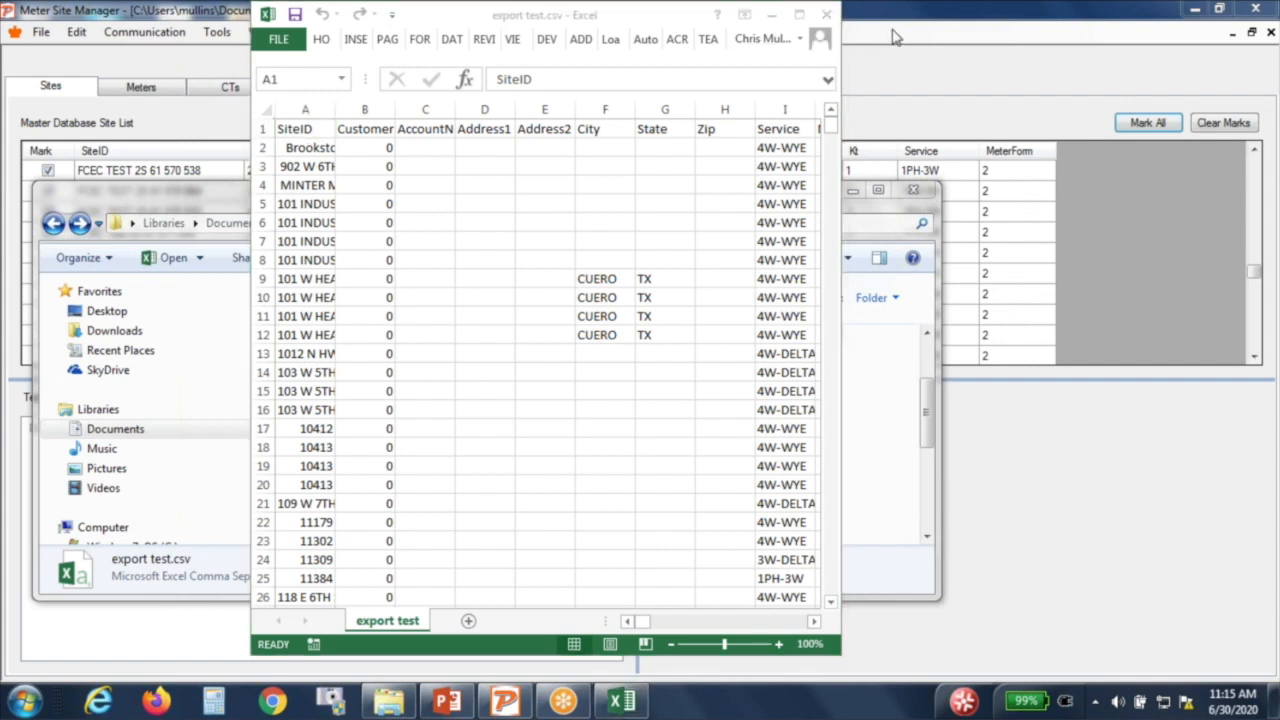
{"action": "left_click", "coordinate": [309, 37]}
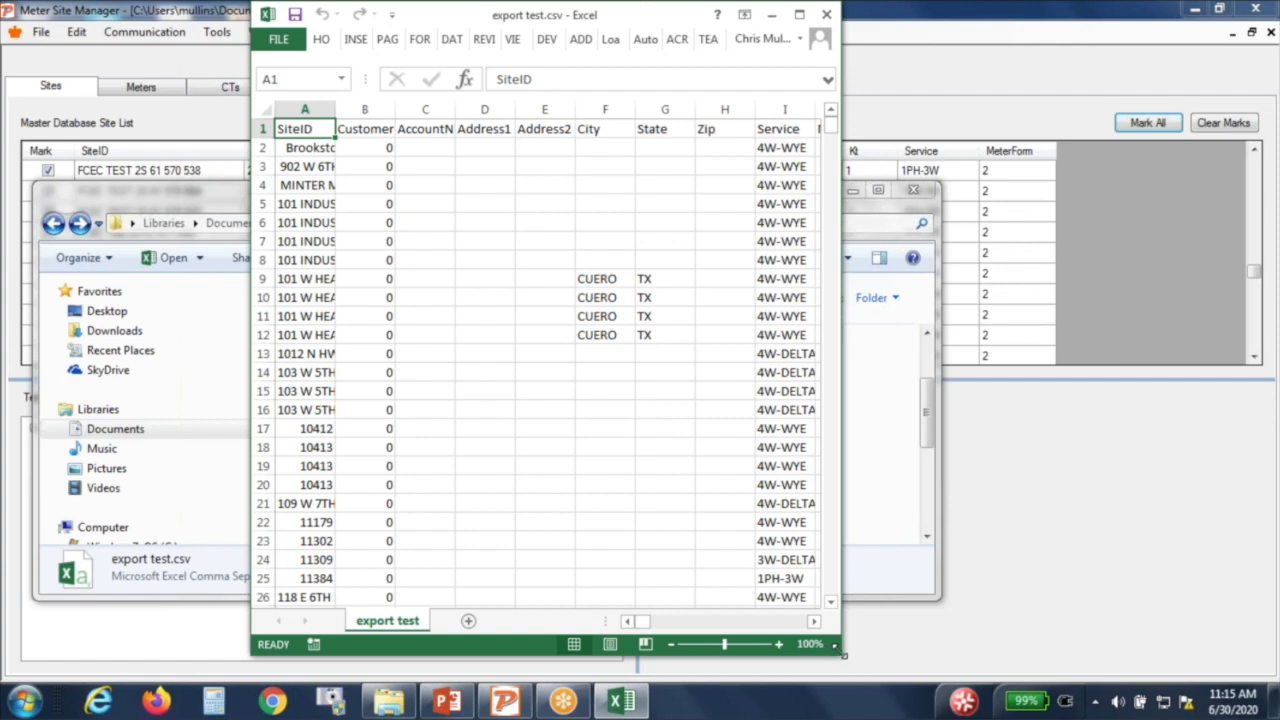
{"action": "left_click_drag", "start_coordinate": [833, 647], "coordinate": [1057, 682]}
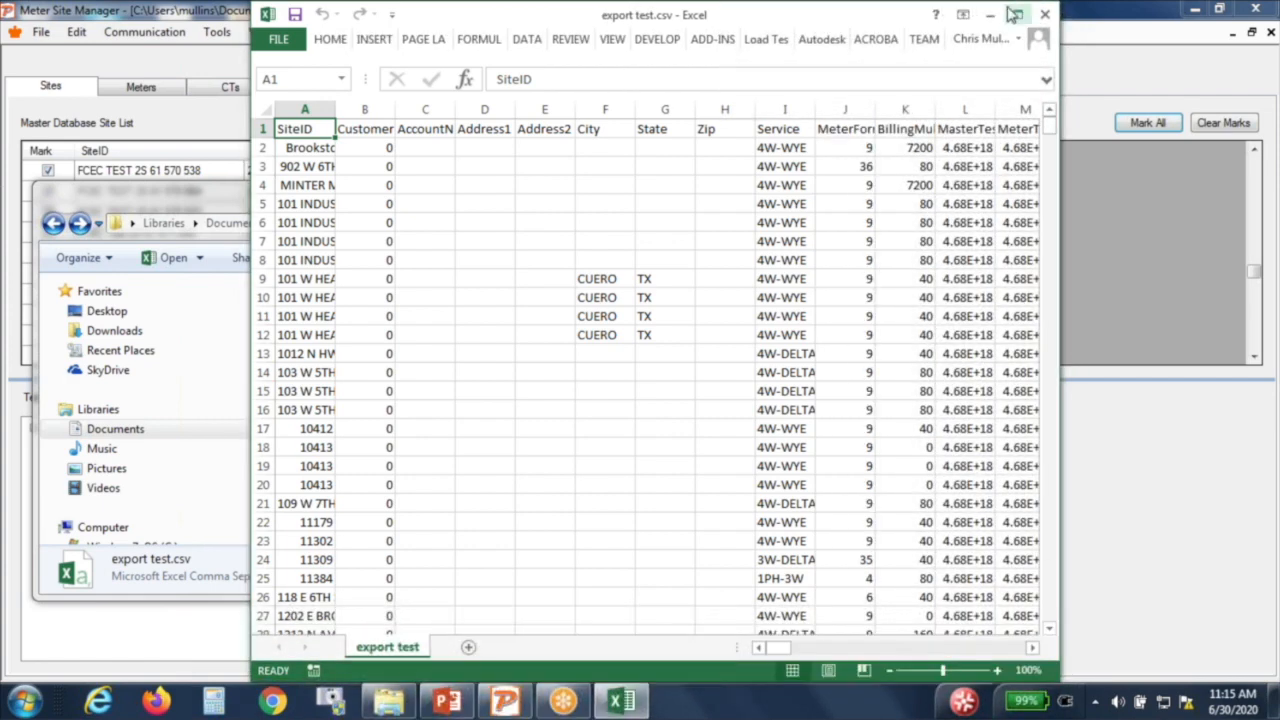
{"action": "left_click", "coordinate": [1016, 14]}
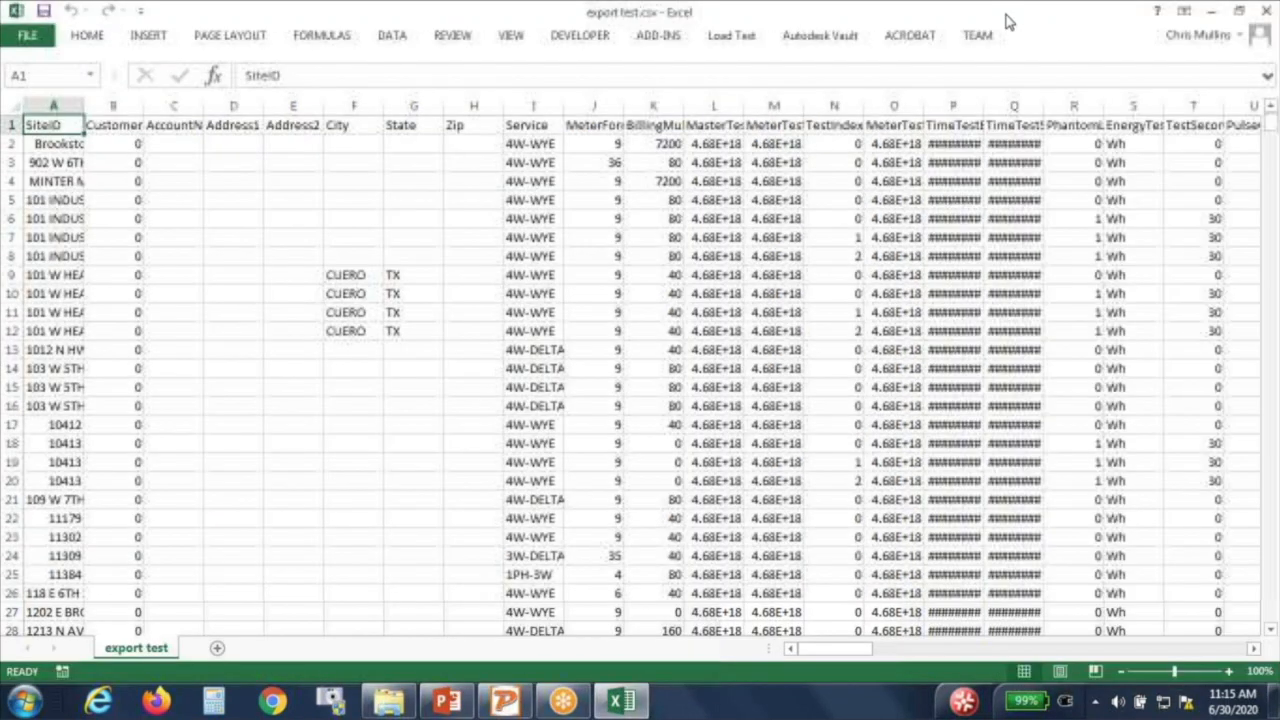
{"action": "left_click", "coordinate": [957, 82]}
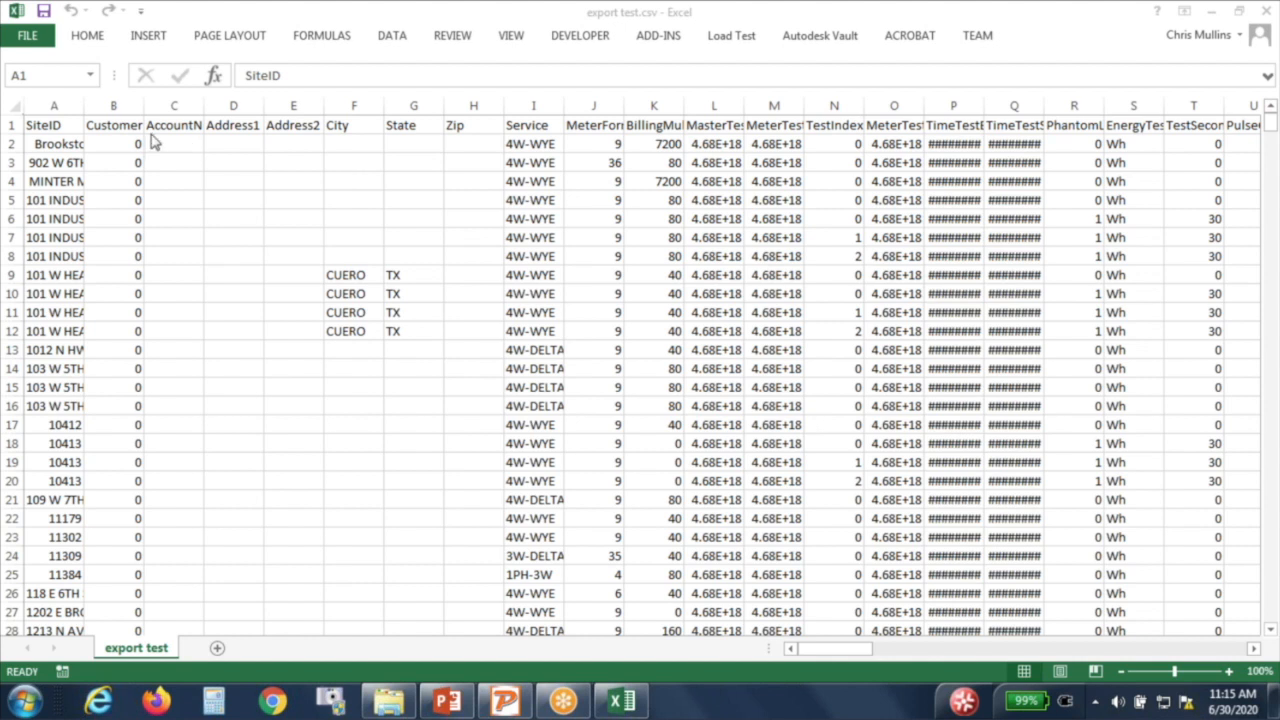
{"action": "key", "text": "F2"}
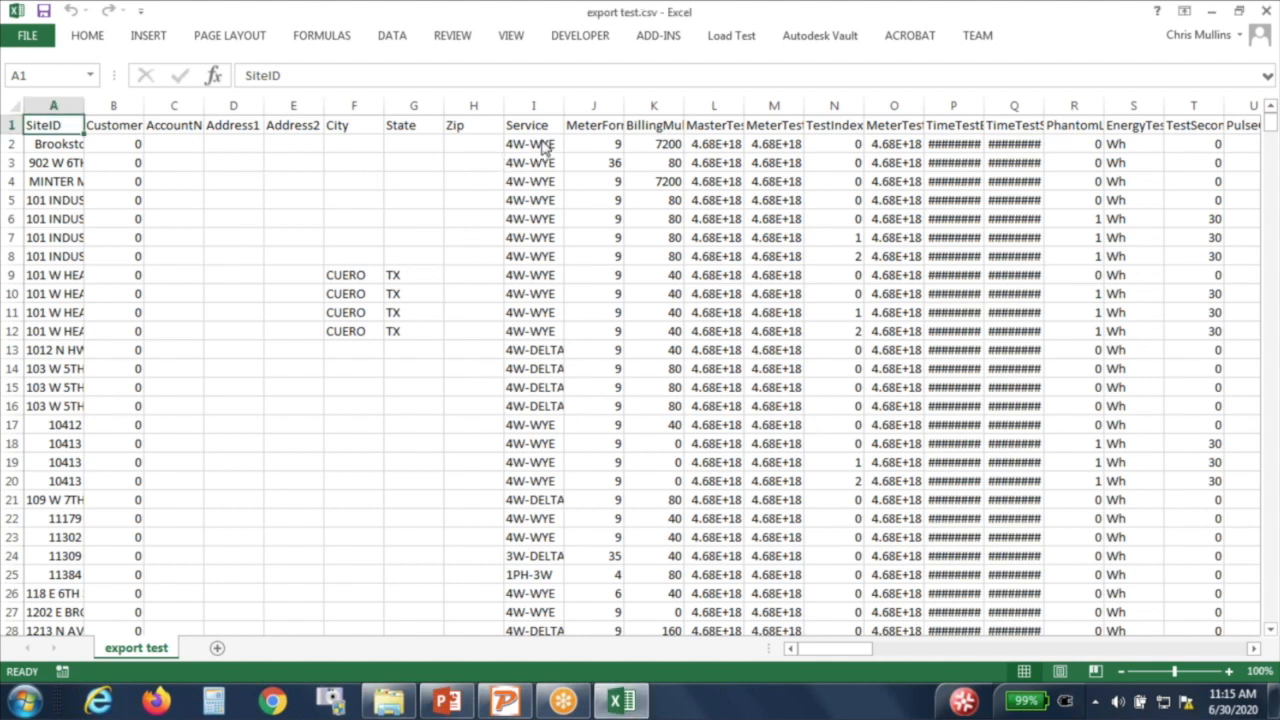
{"action": "left_click", "coordinate": [540, 143]}
{"action": "left_click", "coordinate": [590, 143]}
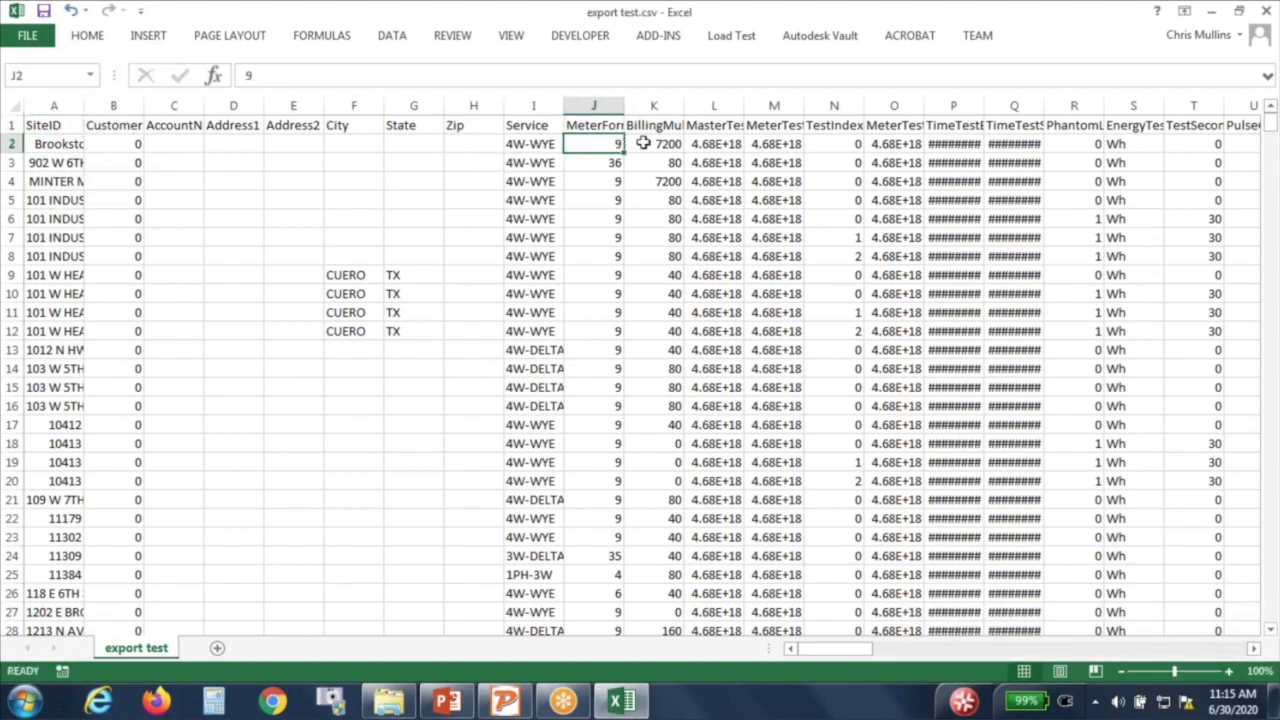
{"action": "left_click", "coordinate": [657, 143]}
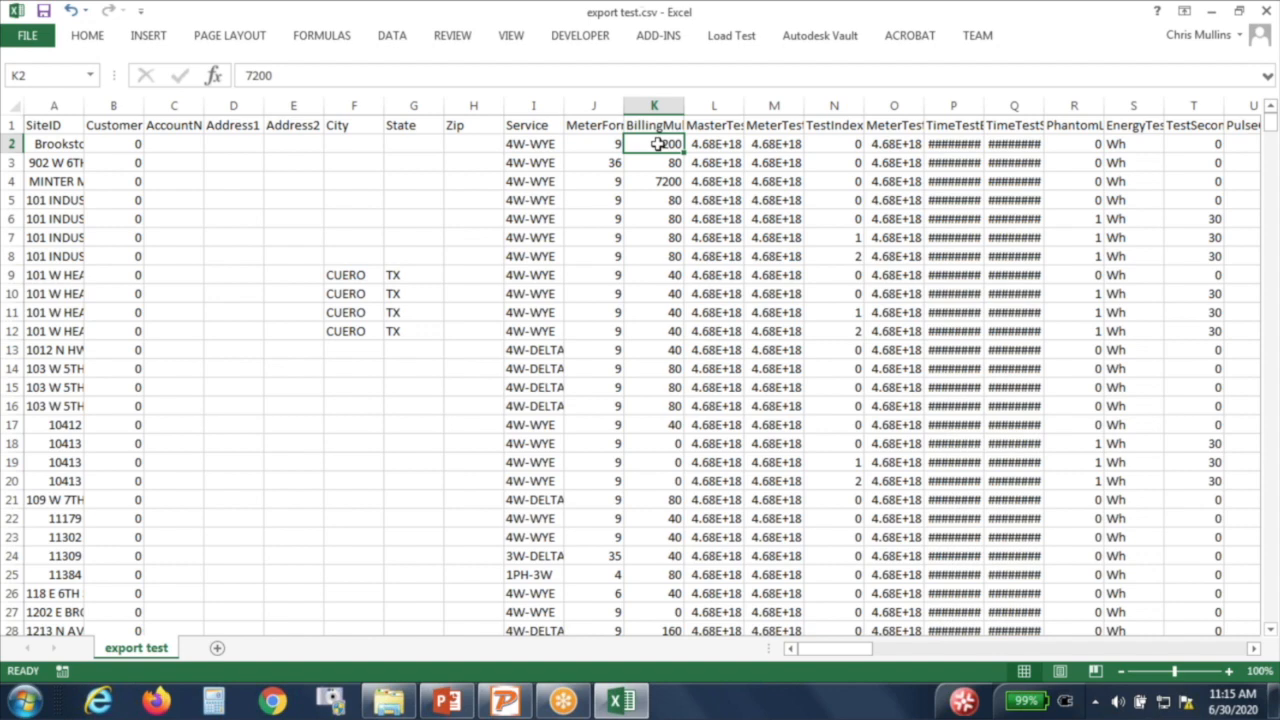
{"action": "key", "text": "Right"}
{"action": "key", "text": "Right"}
{"action": "key", "text": "Right"}
{"action": "key", "text": "Right"}
{"action": "key", "text": "Right"}
{"action": "key", "text": "Right"}
{"action": "key", "text": "Right"}
{"action": "key", "text": "Right"}
{"action": "key", "text": "Right"}
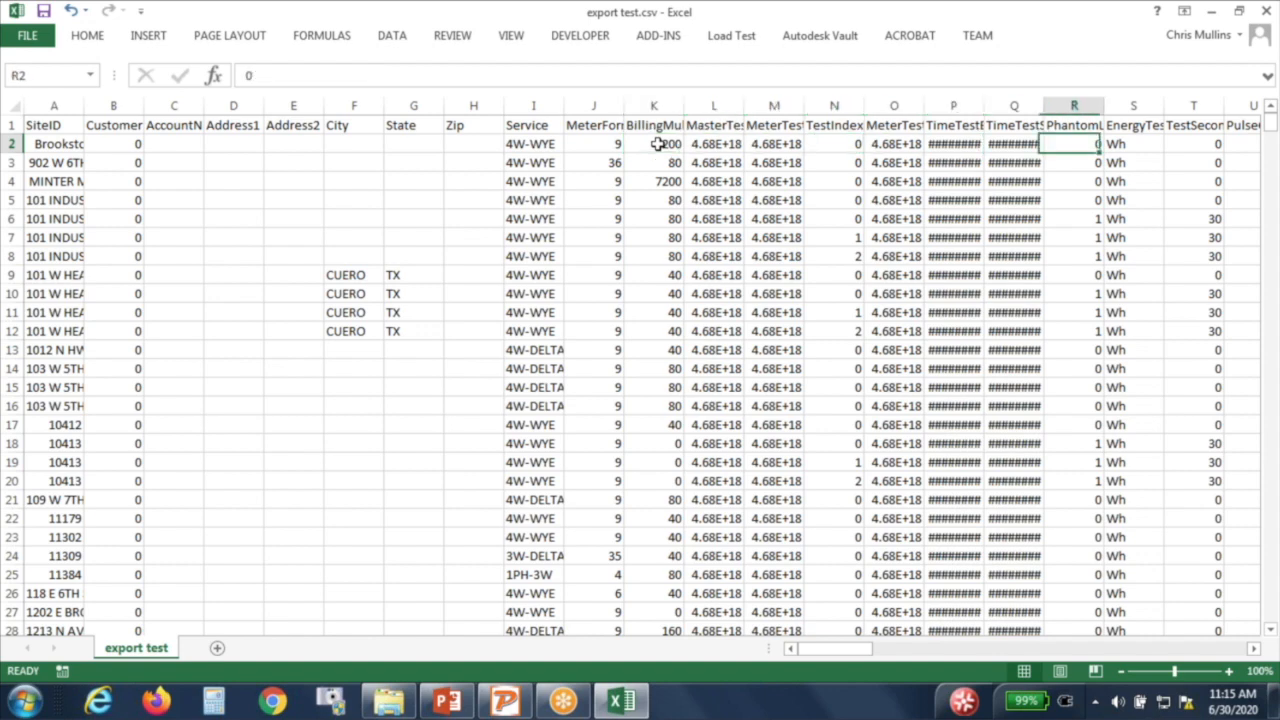
{"action": "key", "text": "Right"}
{"action": "key", "text": "Right"}
{"action": "key", "text": "Right"}
{"action": "key", "text": "Left"}
{"action": "key", "text": "Left"}
{"action": "key", "text": "Left"}
{"action": "key", "text": "Left"}
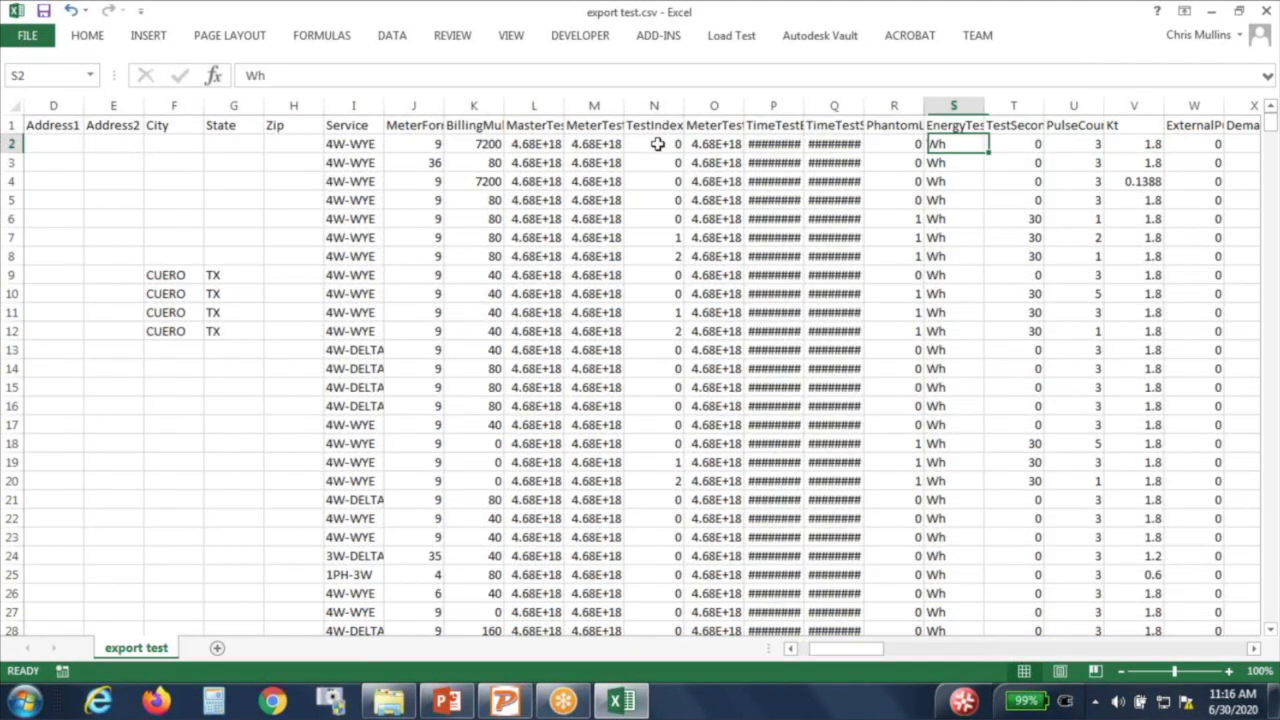
{"action": "key", "text": "Right"}
{"action": "key", "text": "Right"}
{"action": "key", "text": "Right"}
{"action": "key", "text": "Right"}
{"action": "key", "text": "Right"}
{"action": "key", "text": "Right"}
{"action": "key", "text": "Right"}
{"action": "key", "text": "Right"}
{"action": "key", "text": "Right"}
{"action": "key", "text": "Right"}
{"action": "key", "text": "Right"}
{"action": "key", "text": "Right"}
{"action": "key", "text": "Right"}
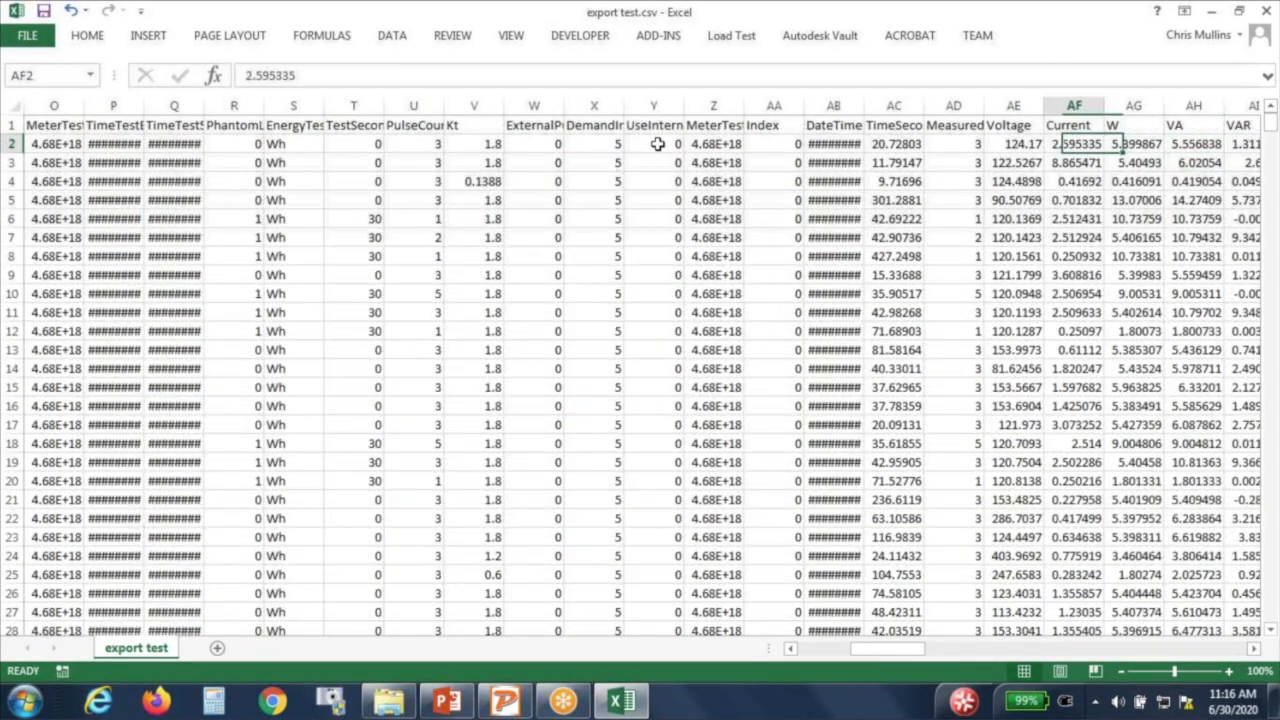
{"action": "key", "text": "Left"}
{"action": "key", "text": "Left"}
{"action": "key", "text": "Left"}
{"action": "key", "text": "Left"}
{"action": "key", "text": "Left"}
{"action": "key", "text": "Left"}
{"action": "key", "text": "Right"}
{"action": "key", "text": "Right"}
{"action": "key", "text": "Right"}
{"action": "key", "text": "Right"}
{"action": "key", "text": "Right"}
{"action": "key", "text": "Right"}
{"action": "key", "text": "Right"}
{"action": "key", "text": "Right"}
{"action": "key", "text": "Right"}
{"action": "key", "text": "Right"}
{"action": "key", "text": "Right"}
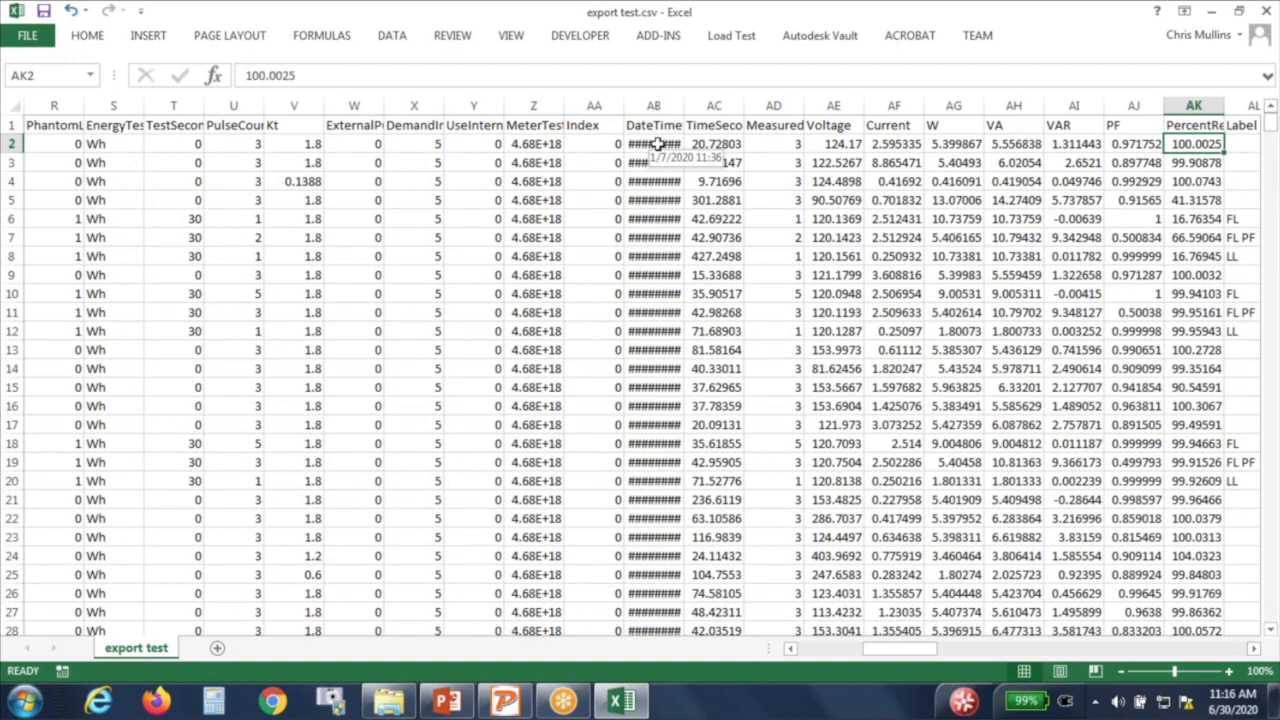
{"action": "scroll", "coordinate": [657, 144], "scroll_direction": "right", "scroll_amount": 3}
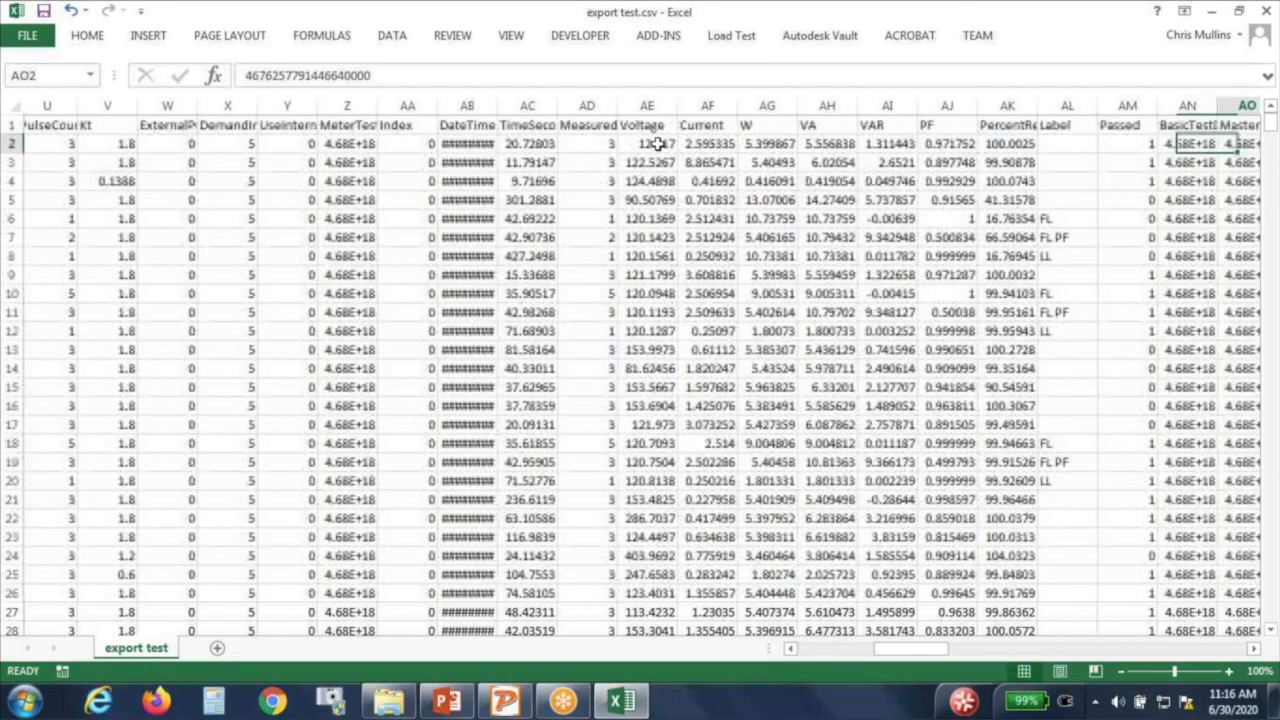
{"action": "key", "text": "Left"}
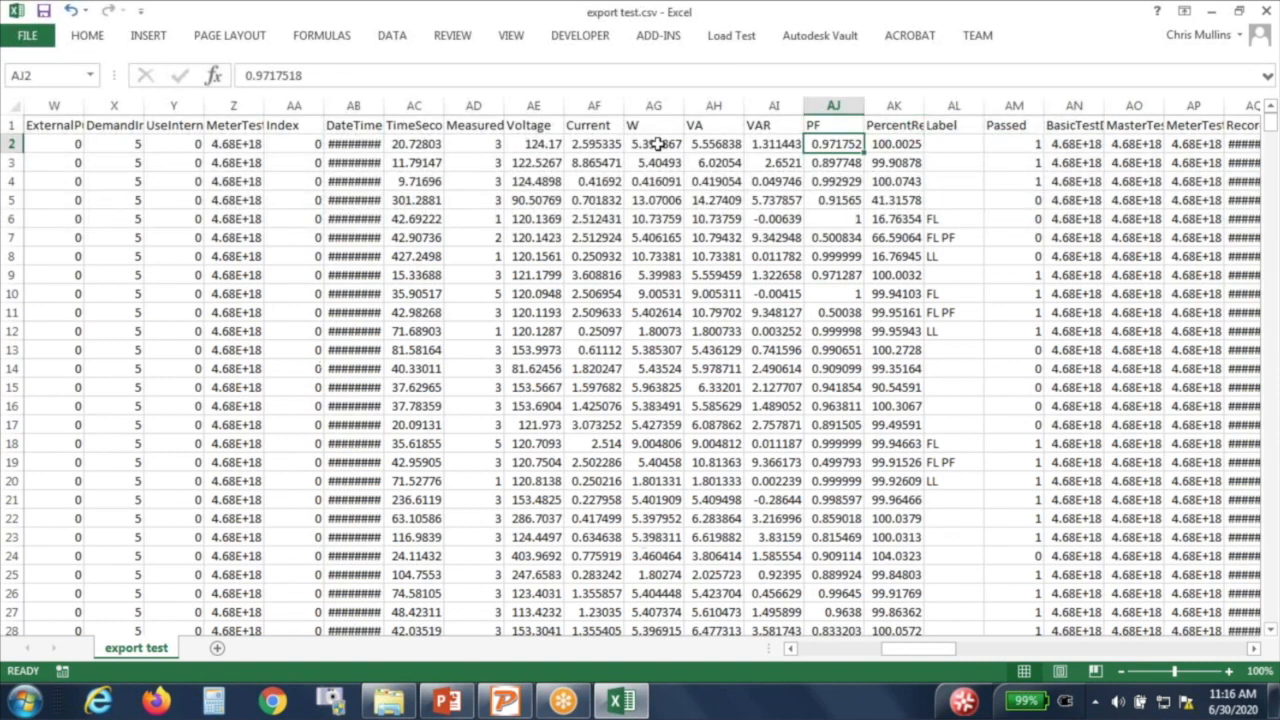
{"action": "key", "text": "Right"}
{"action": "key", "text": "Right"}
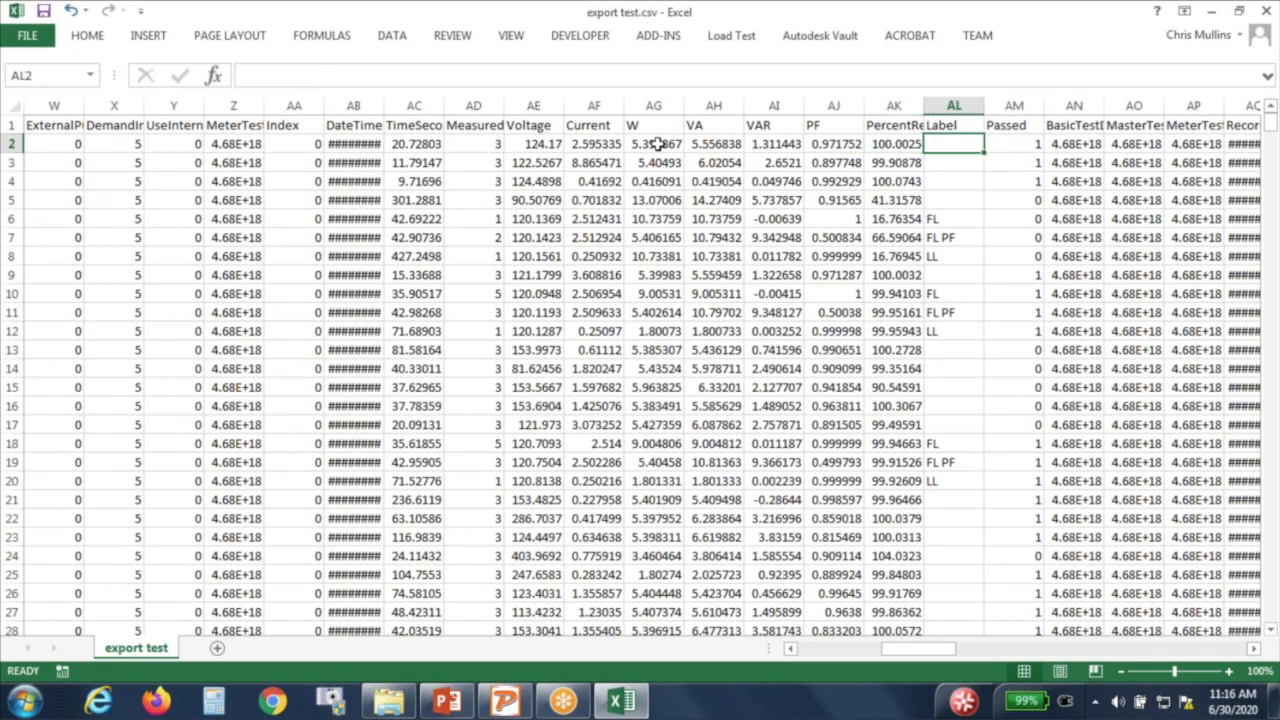
{"action": "left_click", "coordinate": [905, 127]}
{"action": "left_click", "coordinate": [905, 143]}
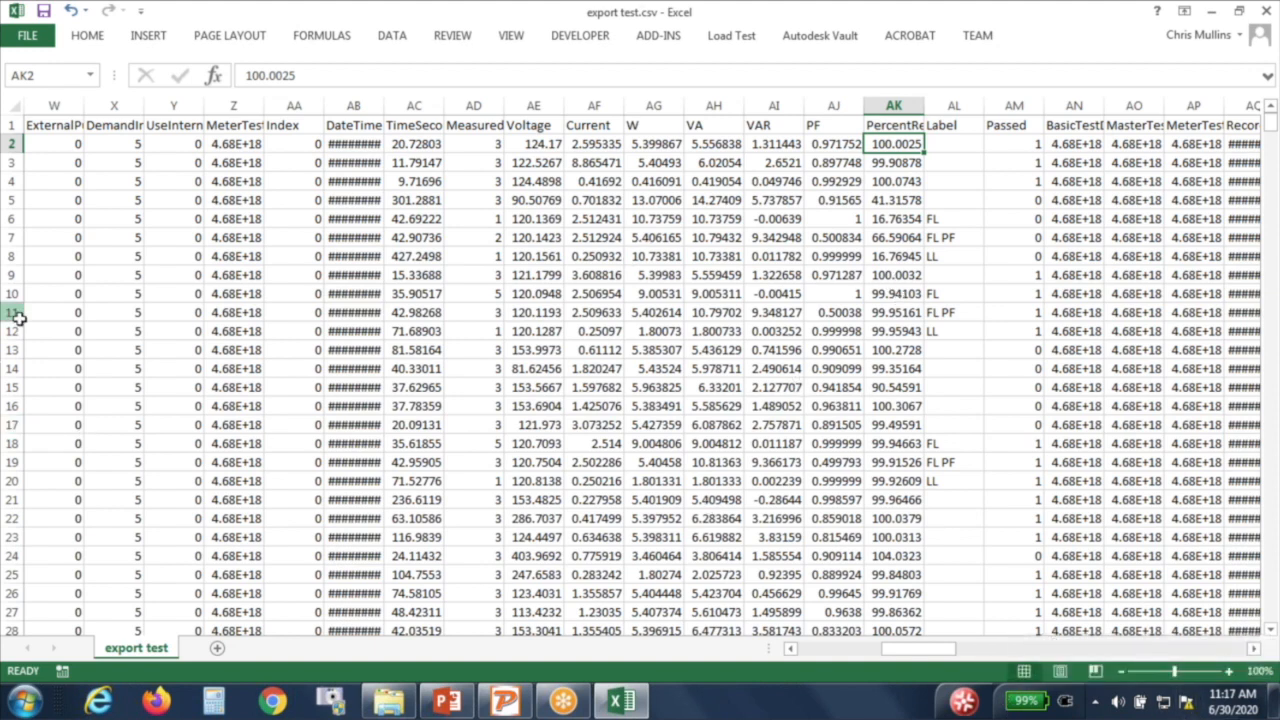
Step: Freeze the top header row of export test.csv and scroll to confirm it stays put
{"action": "left_click", "coordinate": [45, 126]}
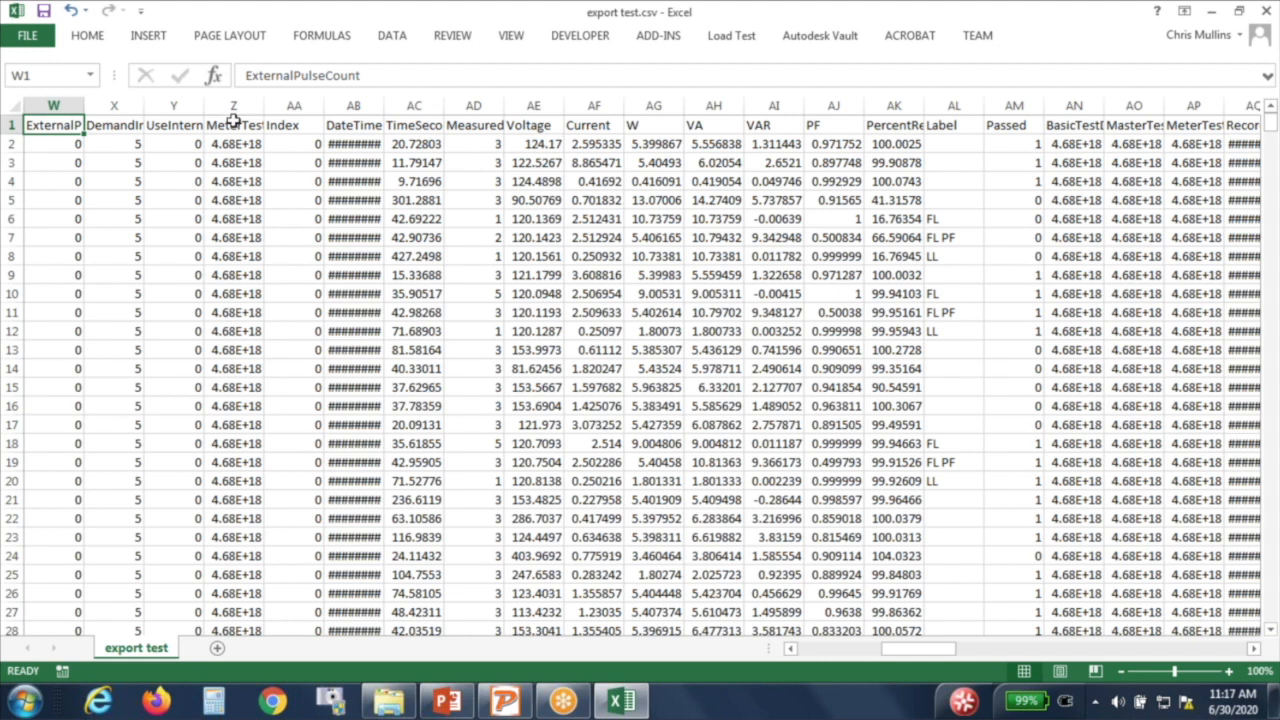
{"action": "left_click", "coordinate": [511, 40]}
{"action": "left_click", "coordinate": [608, 80]}
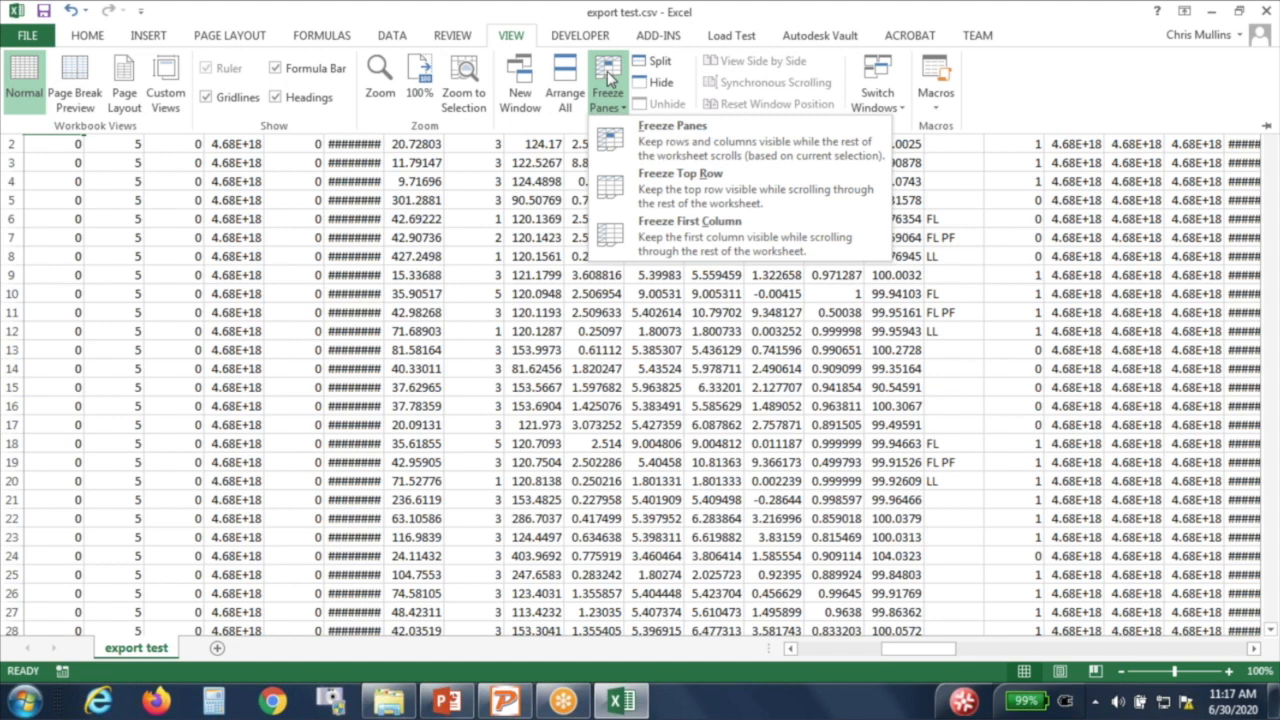
{"action": "left_click", "coordinate": [650, 190]}
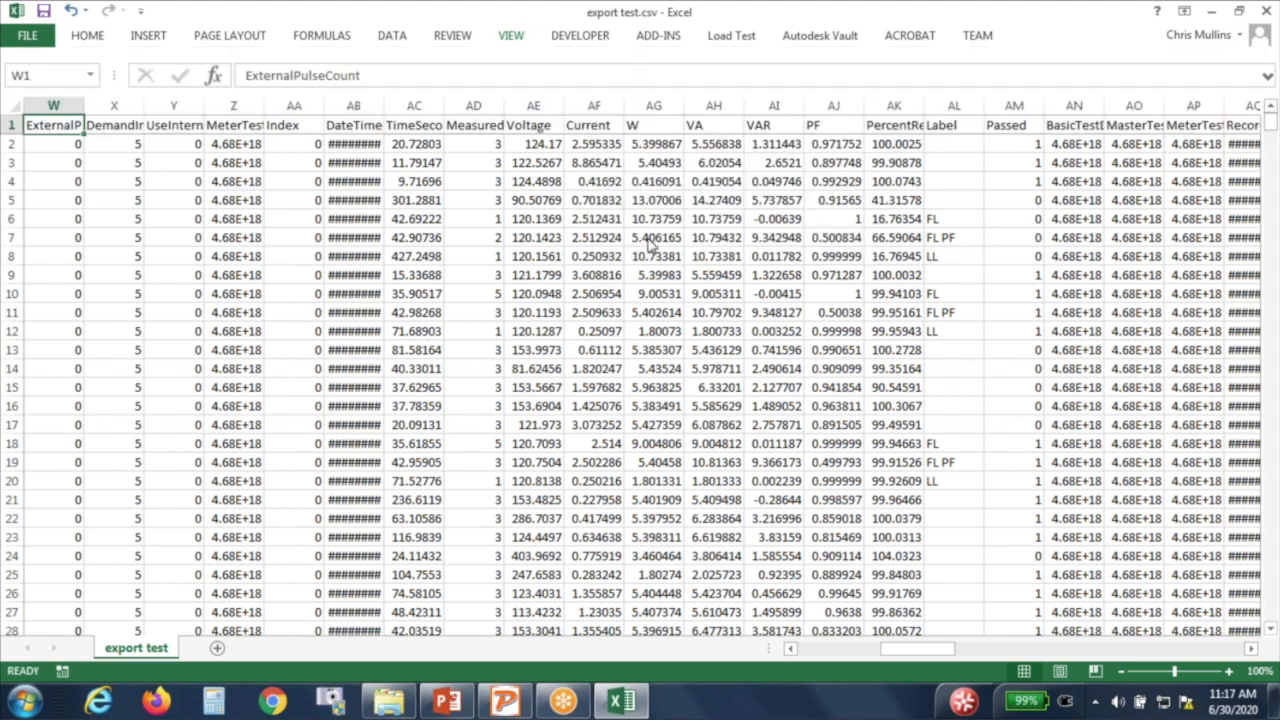
{"action": "scroll", "coordinate": [640, 205], "scroll_direction": "down", "scroll_amount": 12}
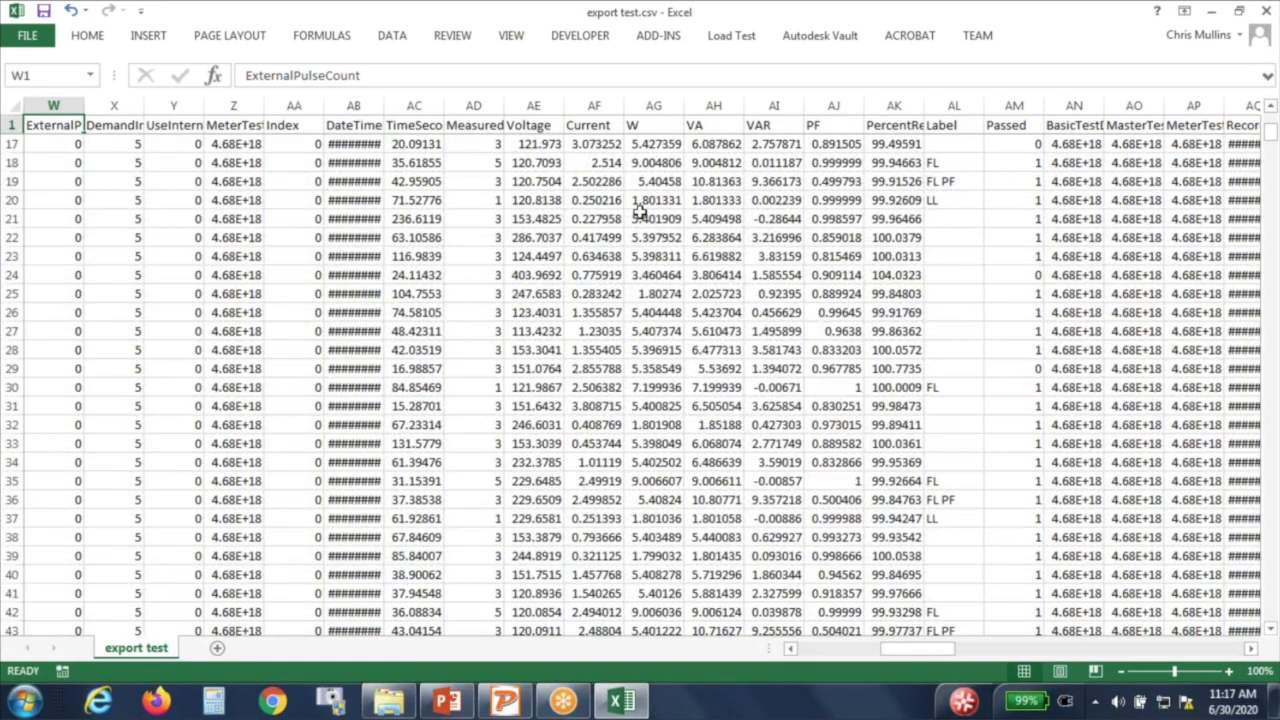
{"action": "scroll", "coordinate": [720, 330], "scroll_direction": "down", "scroll_amount": 19}
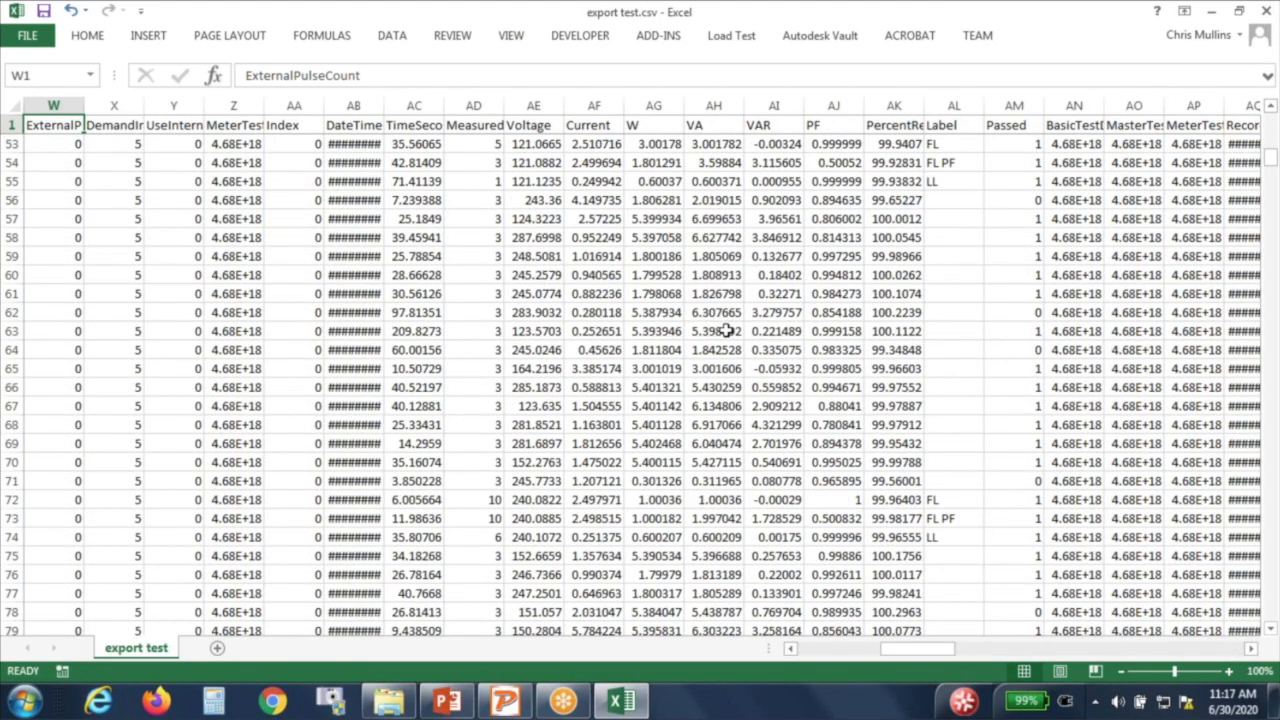
{"action": "scroll", "coordinate": [795, 270], "scroll_direction": "up", "scroll_amount": 4}
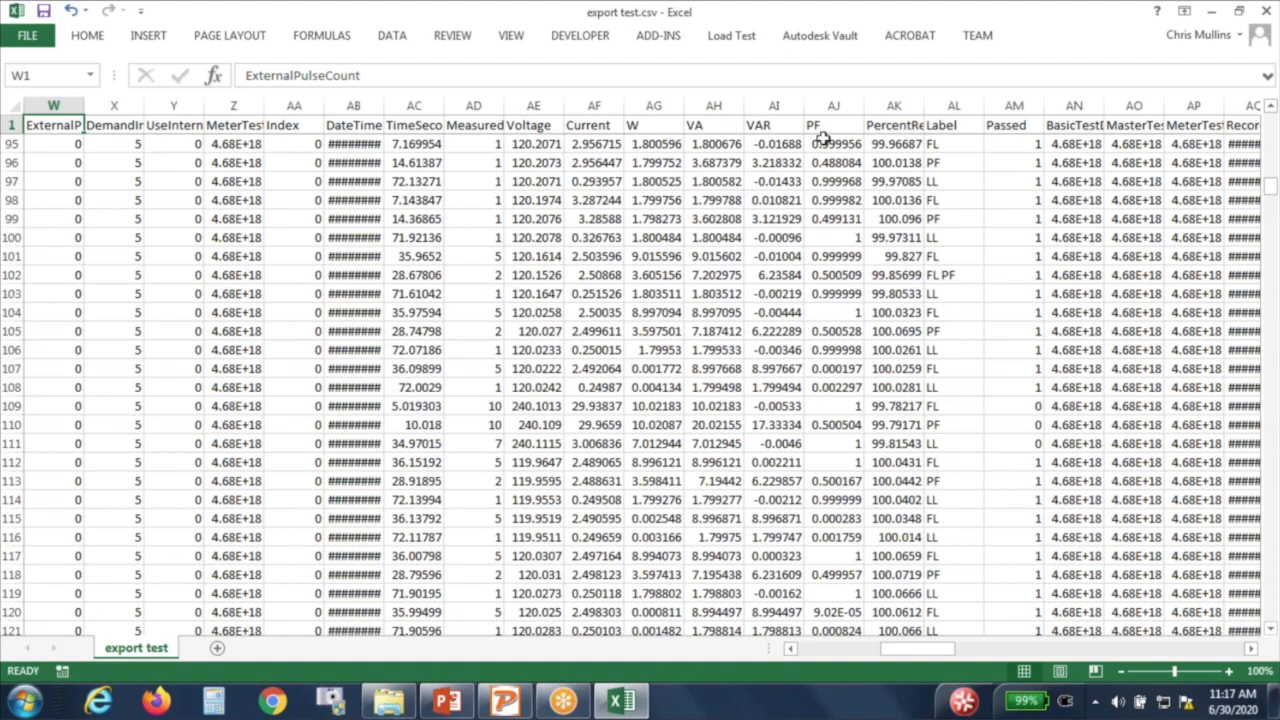
{"action": "scroll", "coordinate": [830, 406], "scroll_direction": "up", "scroll_amount": 20}
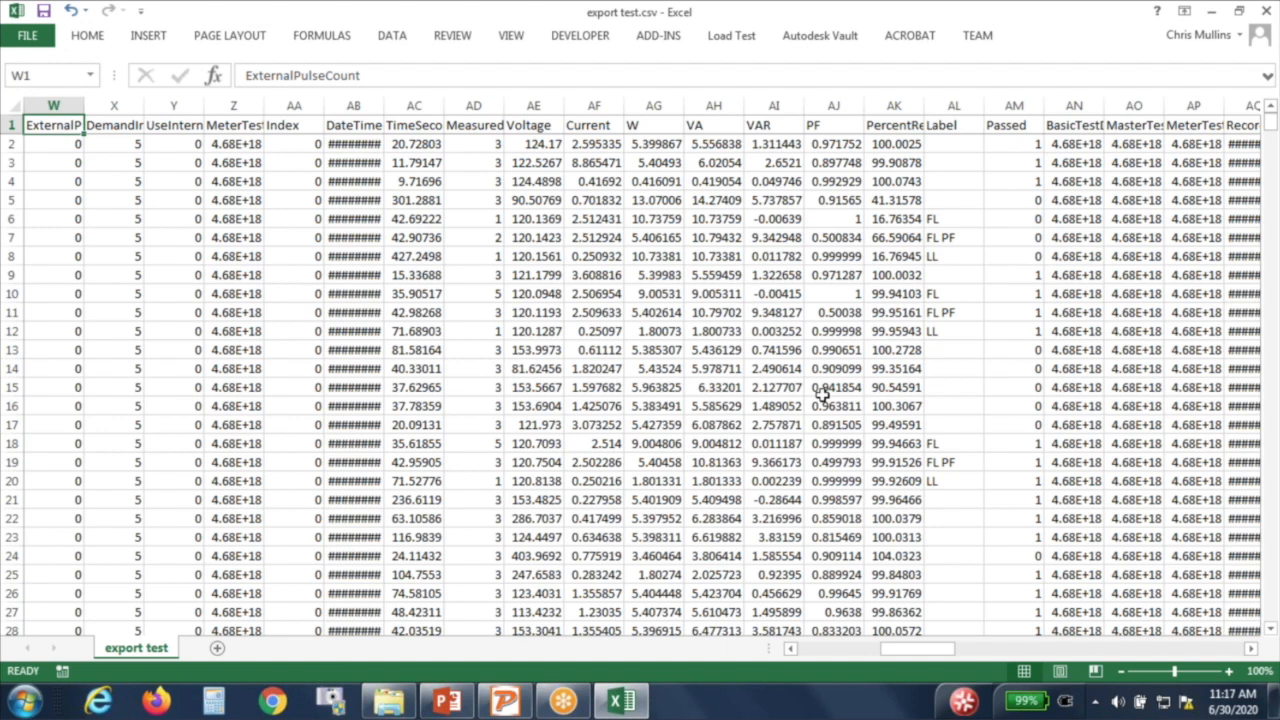
Step: Add a Greater Than 100.2 rule with Light Red Fill and Dark Red Text to column AK
{"action": "mouse_move", "coordinate": [606, 697]}
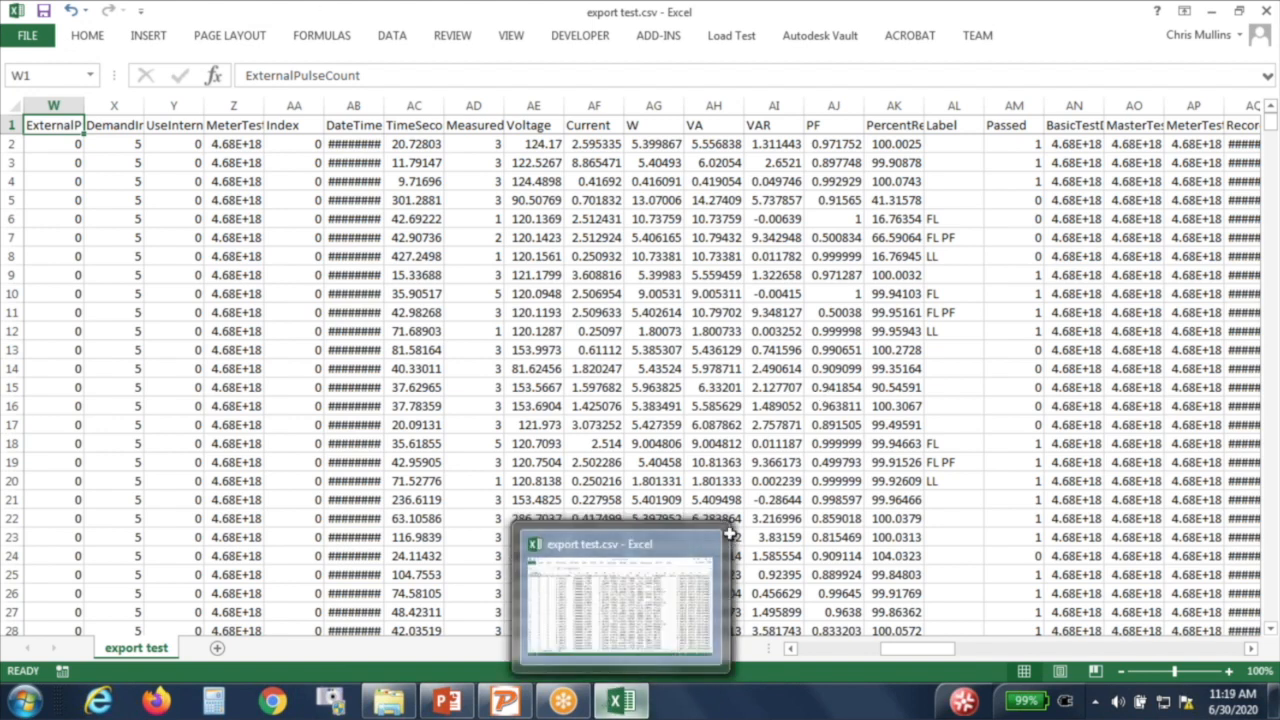
{"action": "left_click", "coordinate": [870, 393]}
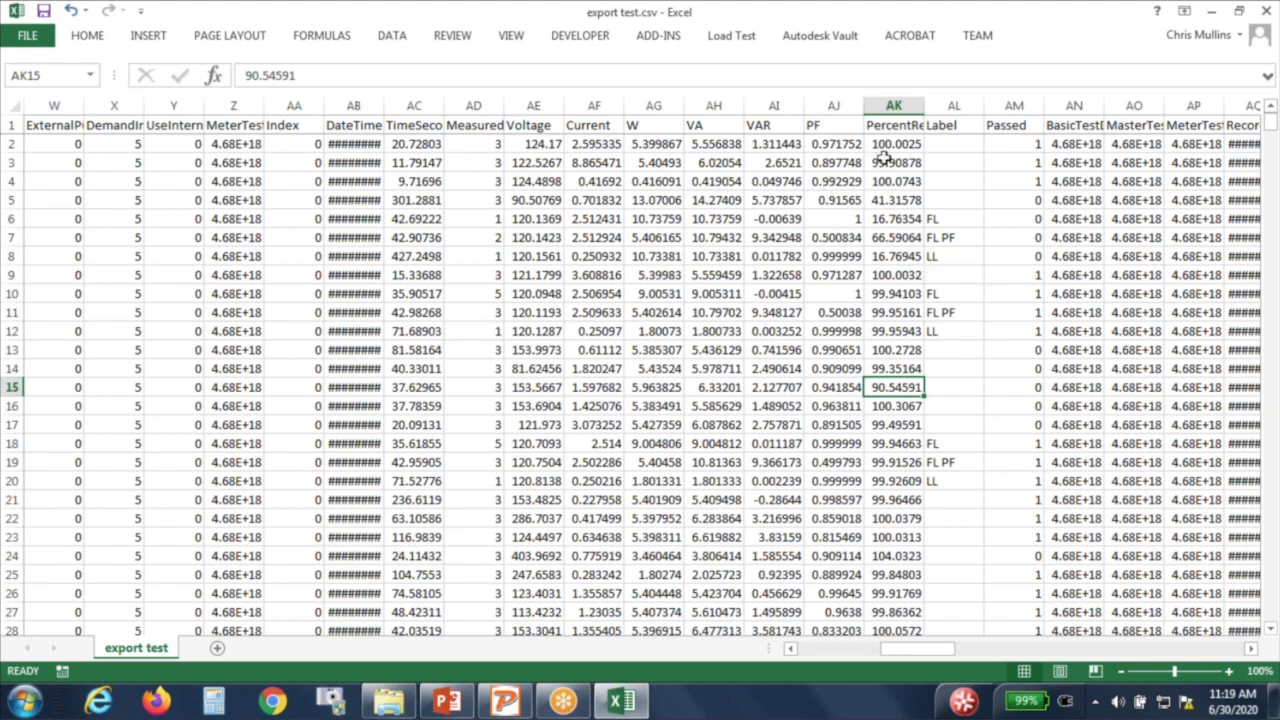
{"action": "left_click", "coordinate": [886, 105]}
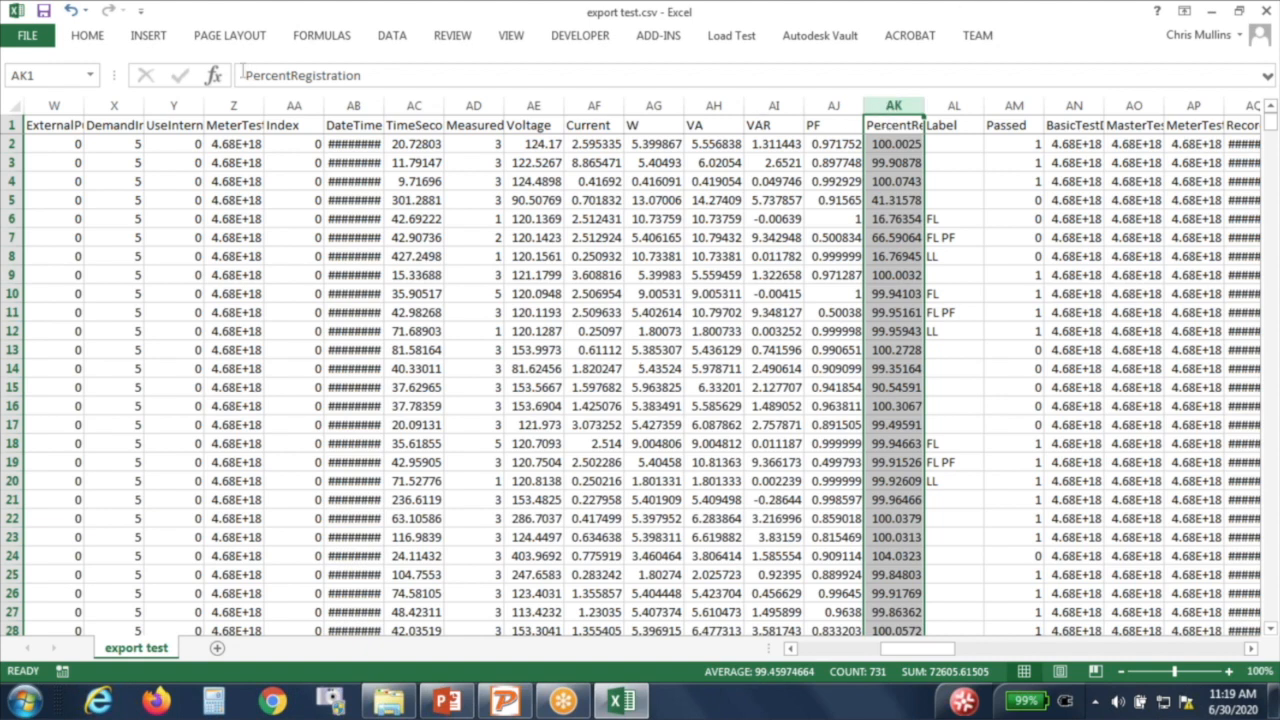
{"action": "left_click", "coordinate": [92, 40]}
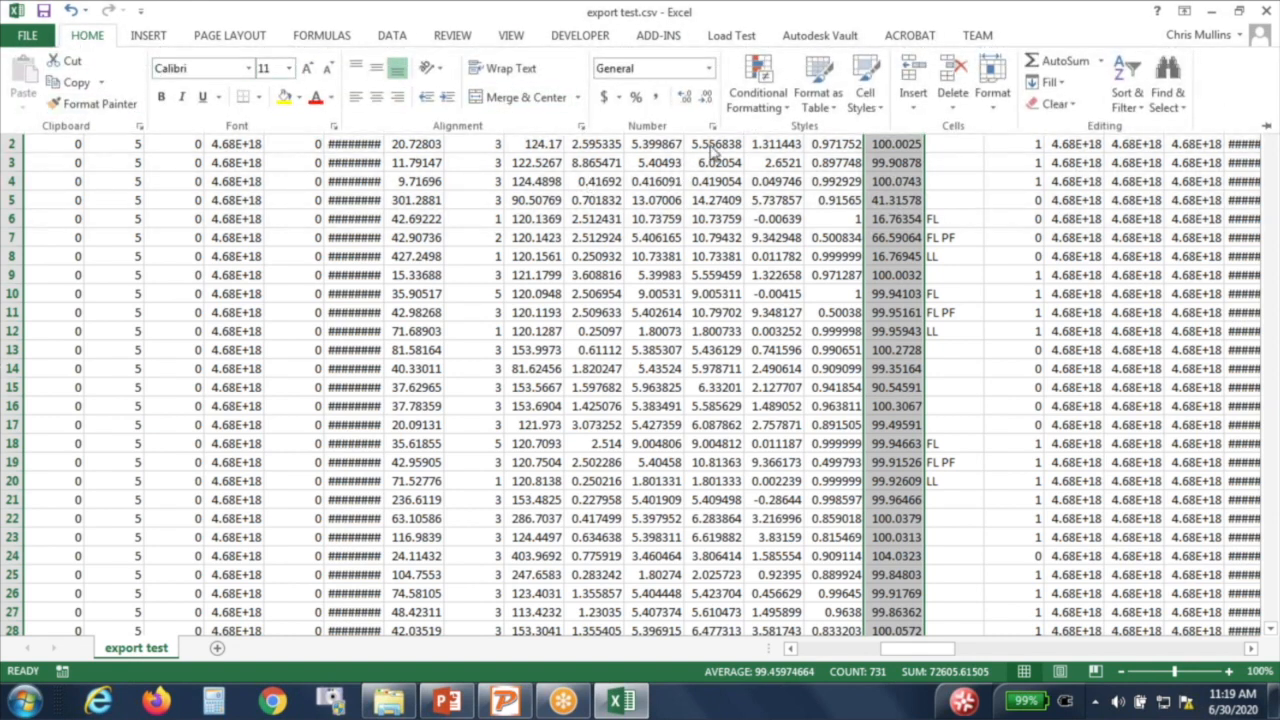
{"action": "left_click", "coordinate": [769, 88]}
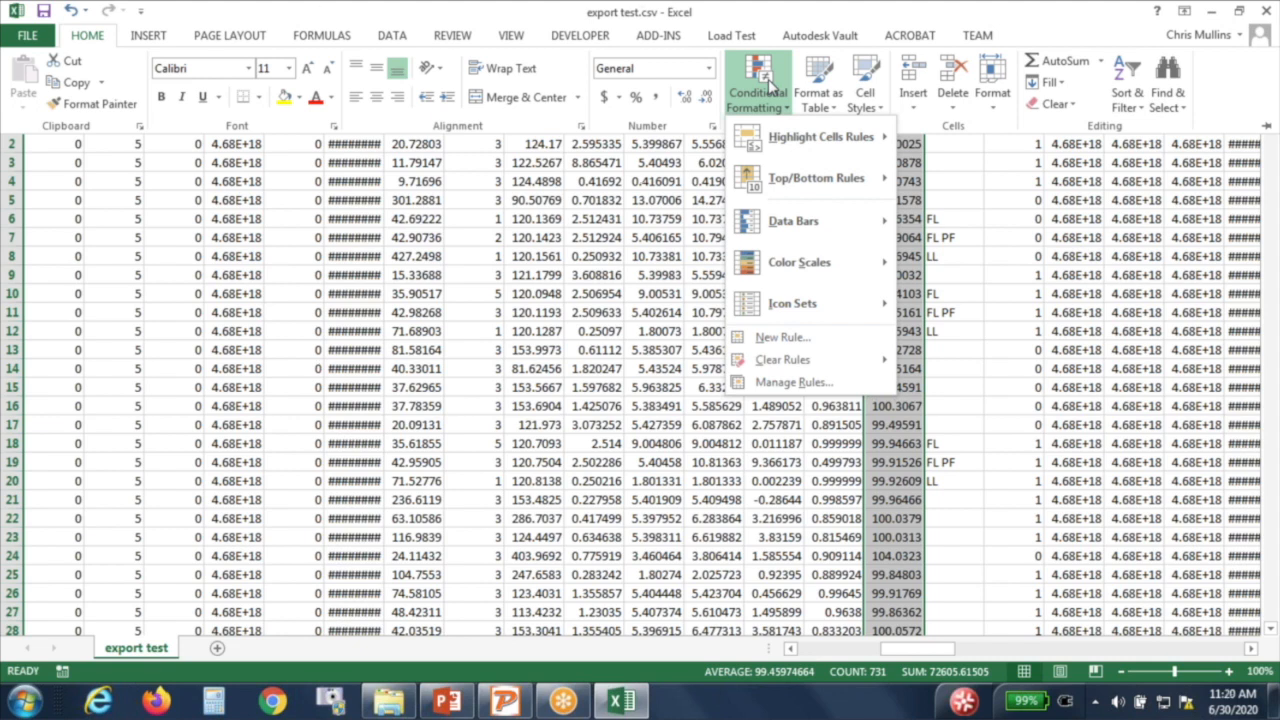
{"action": "mouse_move", "coordinate": [790, 145]}
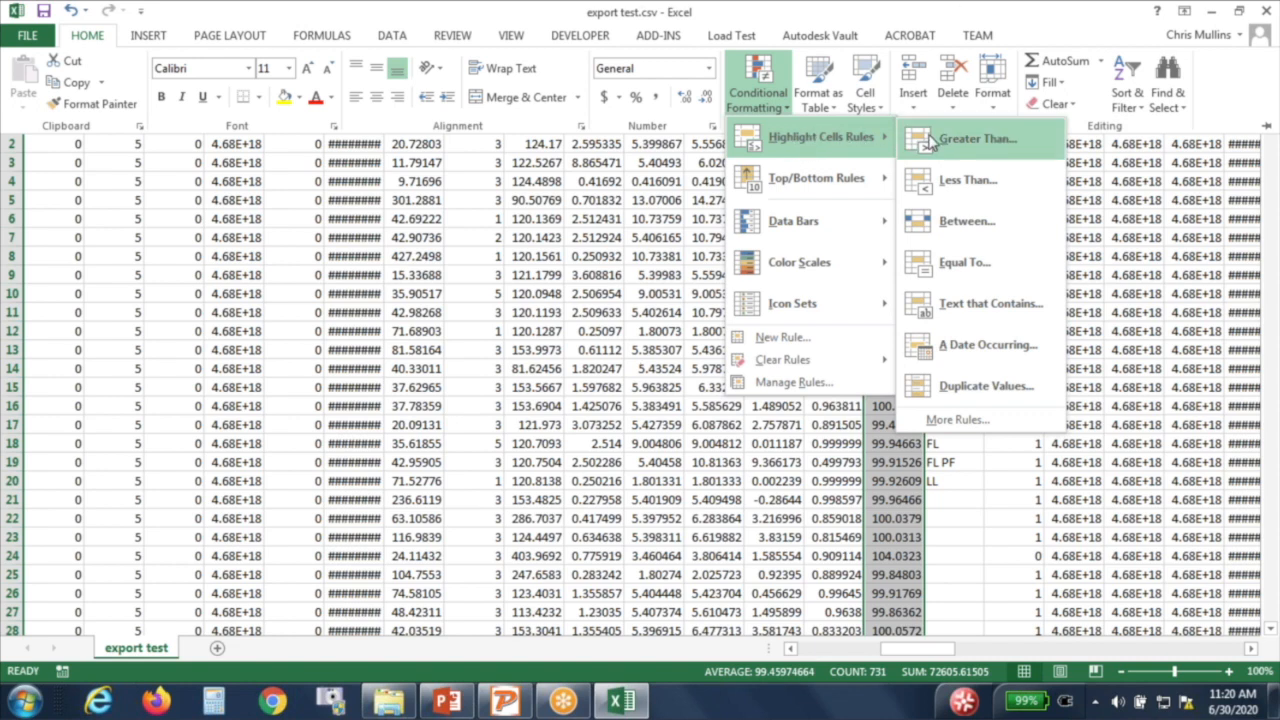
{"action": "left_click", "coordinate": [960, 139]}
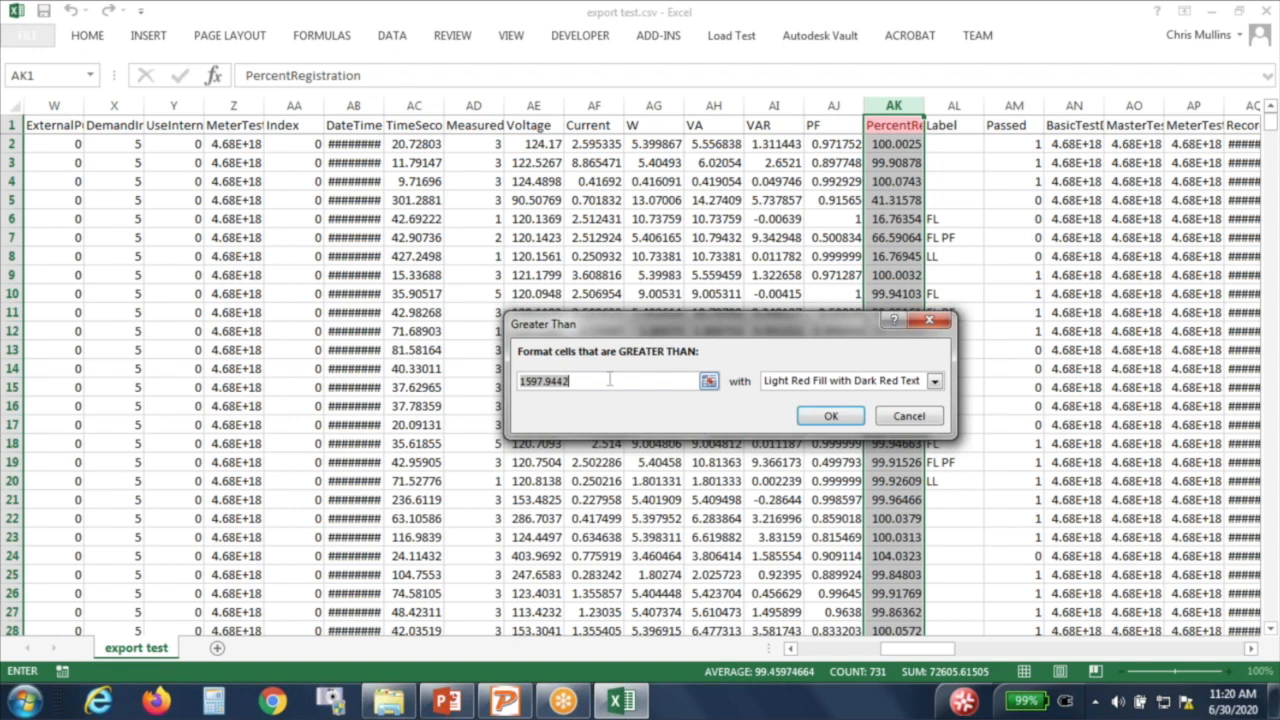
{"action": "type", "text": "100."}
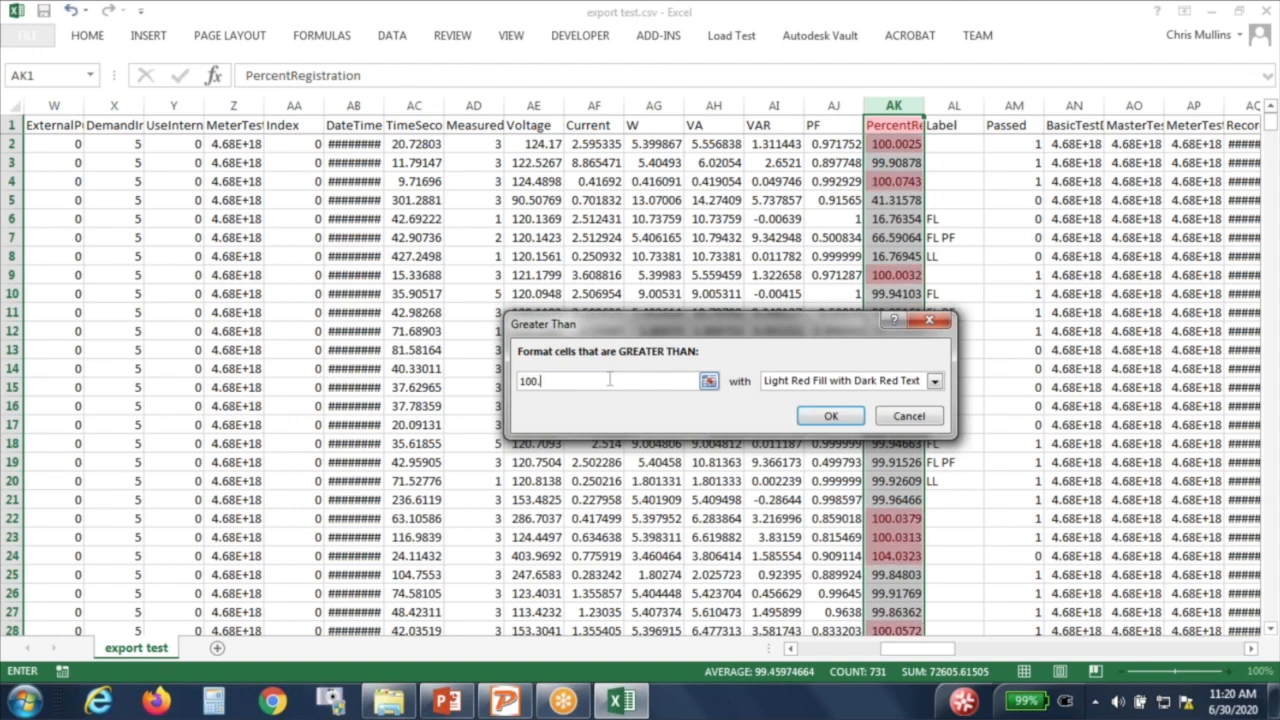
{"action": "type", "text": "2"}
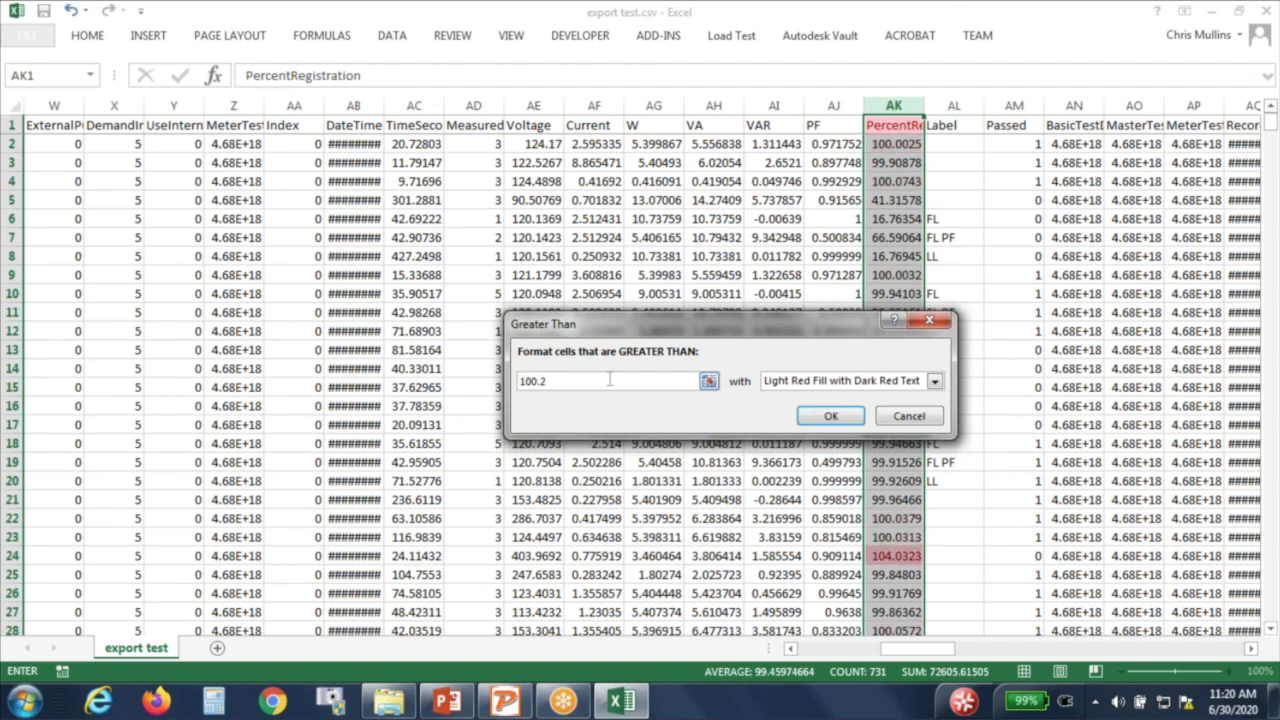
{"action": "left_click", "coordinate": [831, 417]}
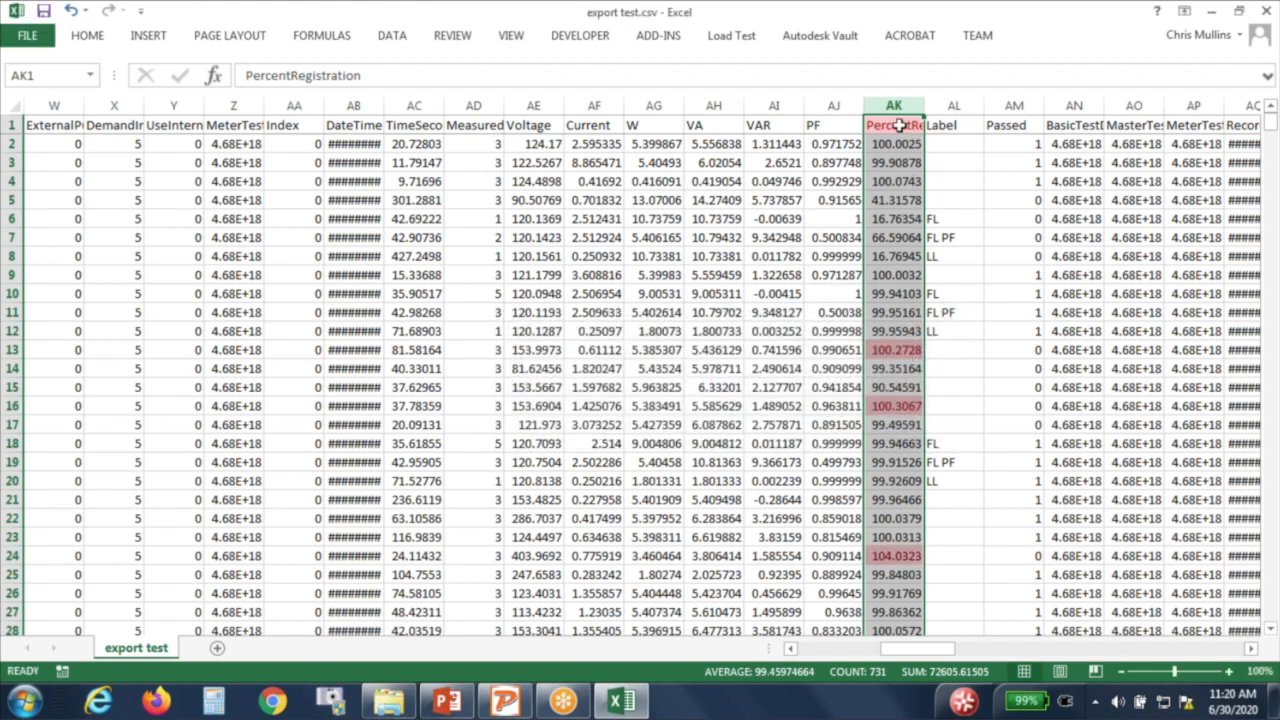
Step: Reopen Conditional Formatting and display the Highlight Cells Rules options
{"action": "left_click", "coordinate": [87, 36]}
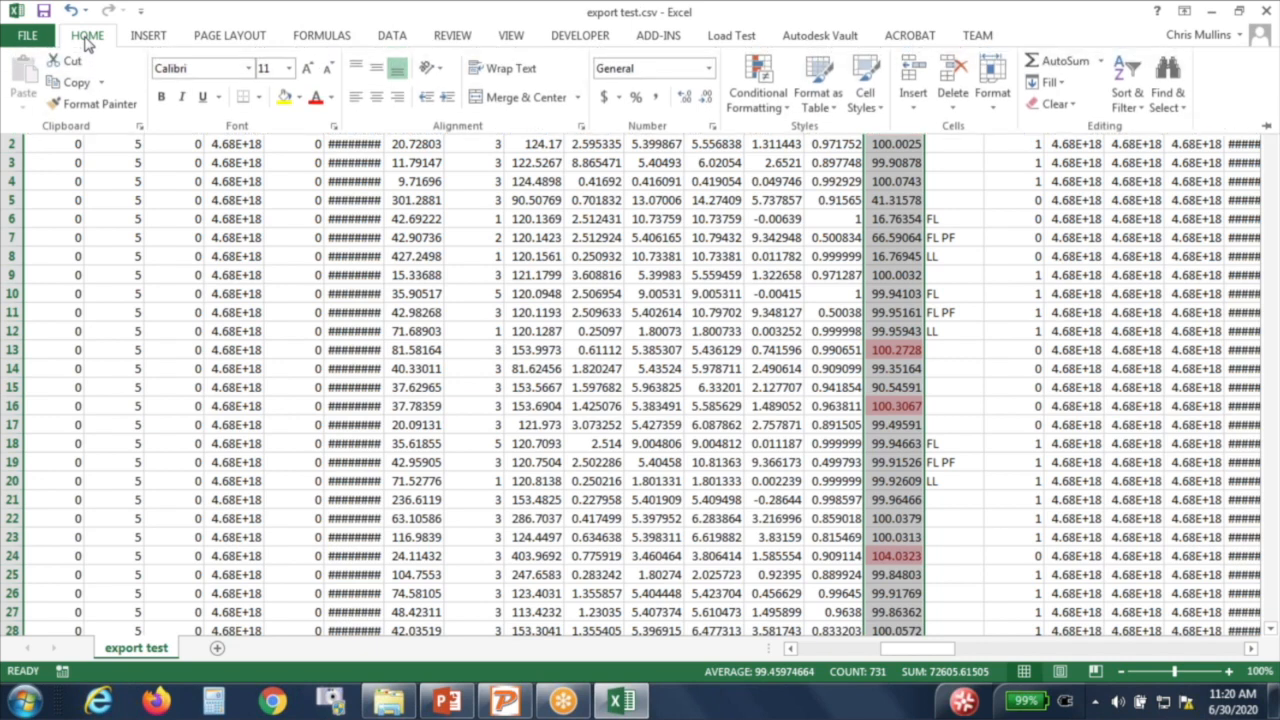
{"action": "left_click", "coordinate": [757, 88]}
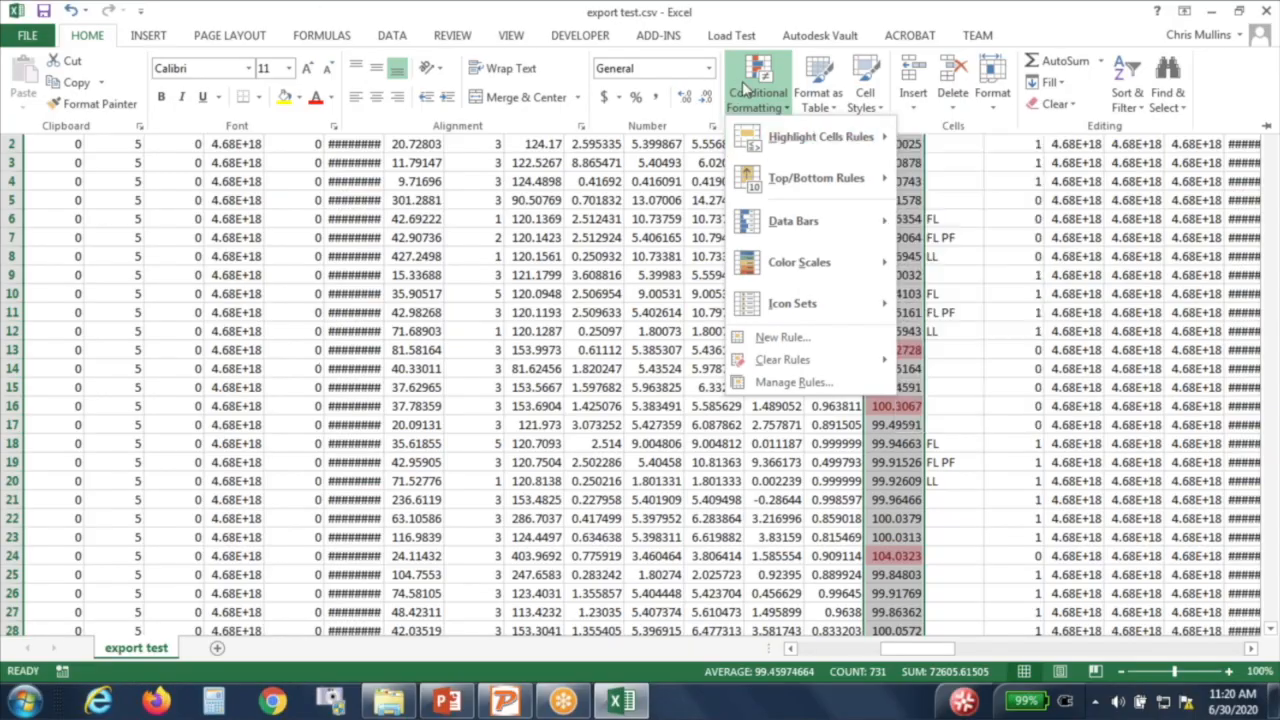
{"action": "mouse_move", "coordinate": [797, 147]}
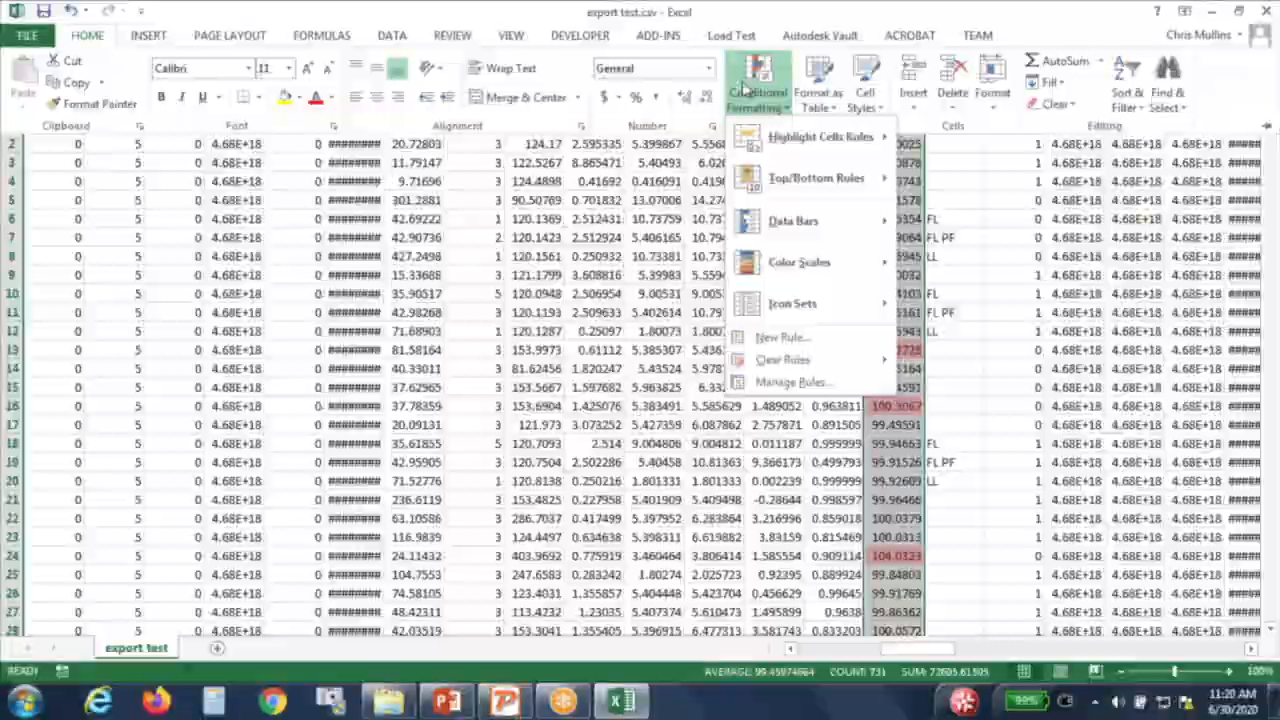
{"action": "mouse_move", "coordinate": [797, 147]}
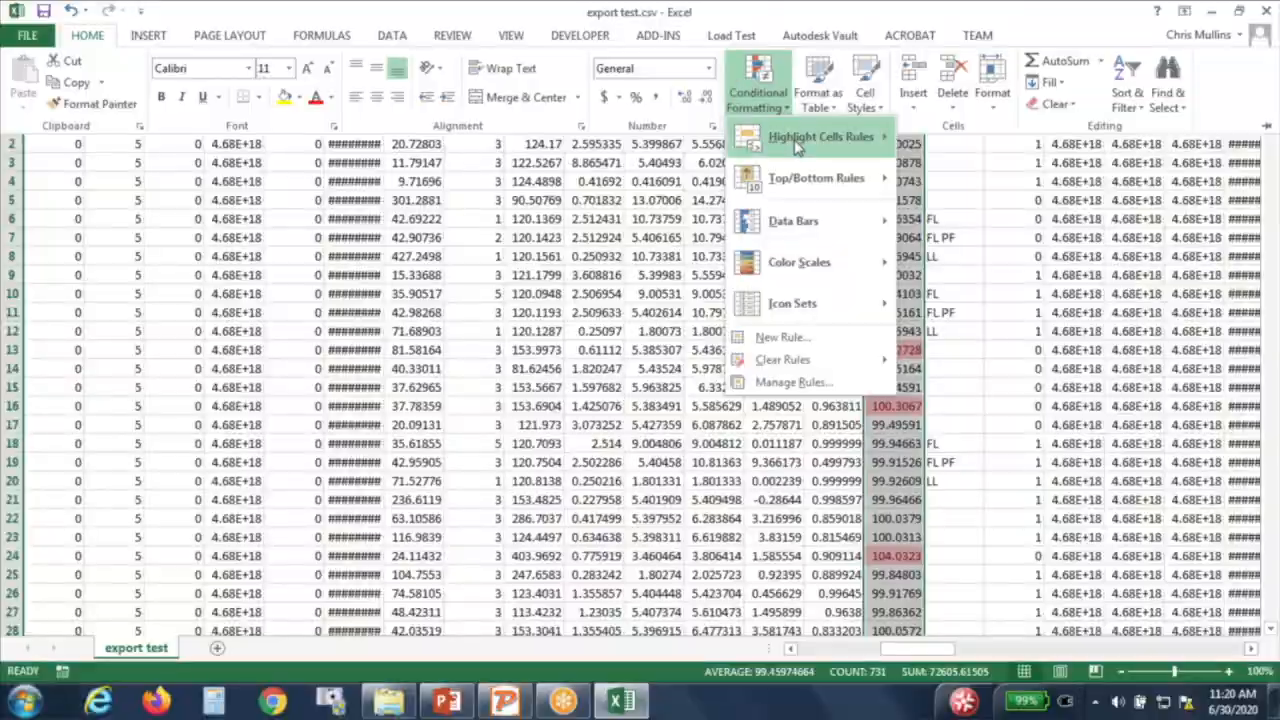
{"action": "left_click", "coordinate": [798, 147]}
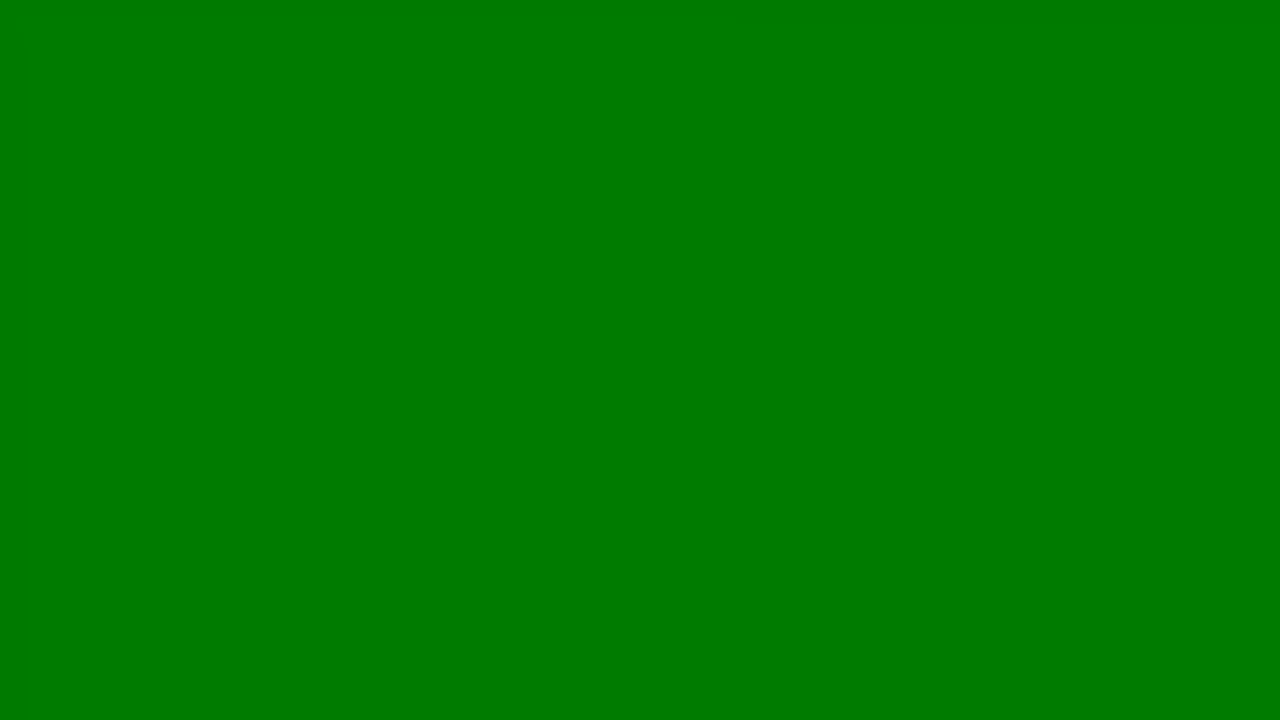
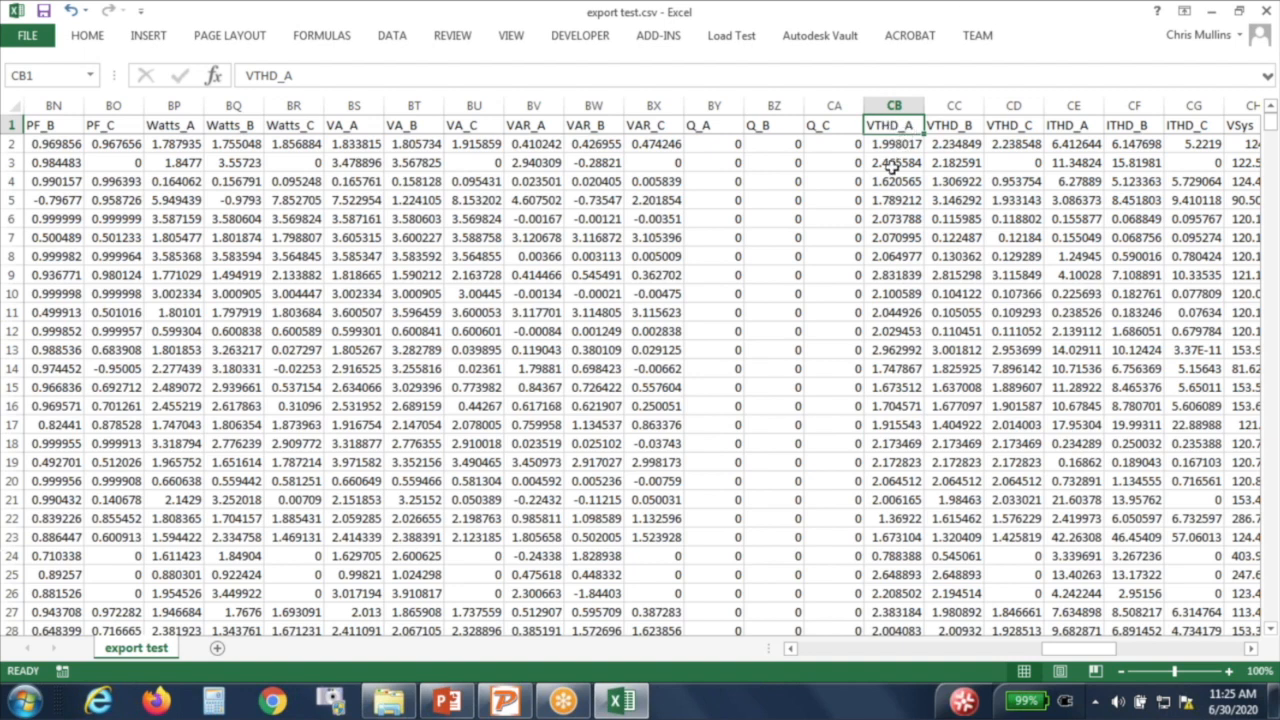
Step: Select the VTHD_A, VTHD_B and VTHD_C columns (CB–CD) together
{"action": "left_click", "coordinate": [937, 128]}
{"action": "left_click", "coordinate": [1009, 128]}
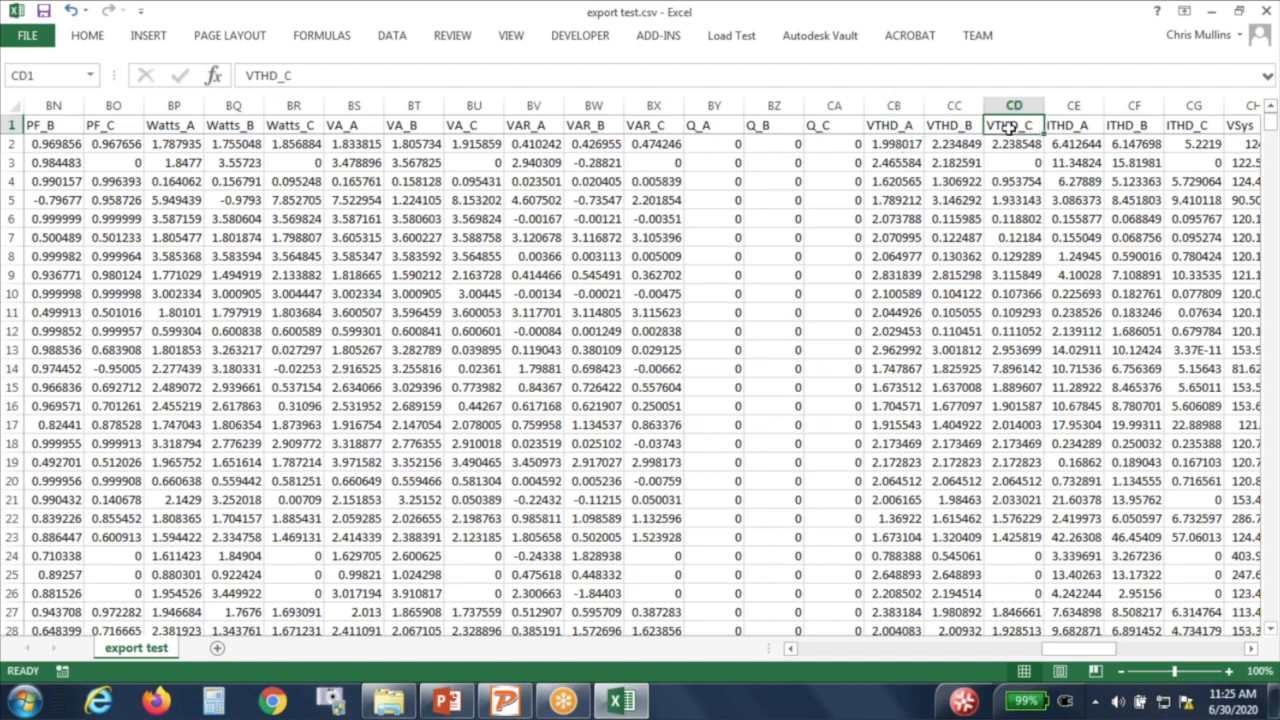
{"action": "left_click_drag", "start_coordinate": [886, 106], "coordinate": [994, 108]}
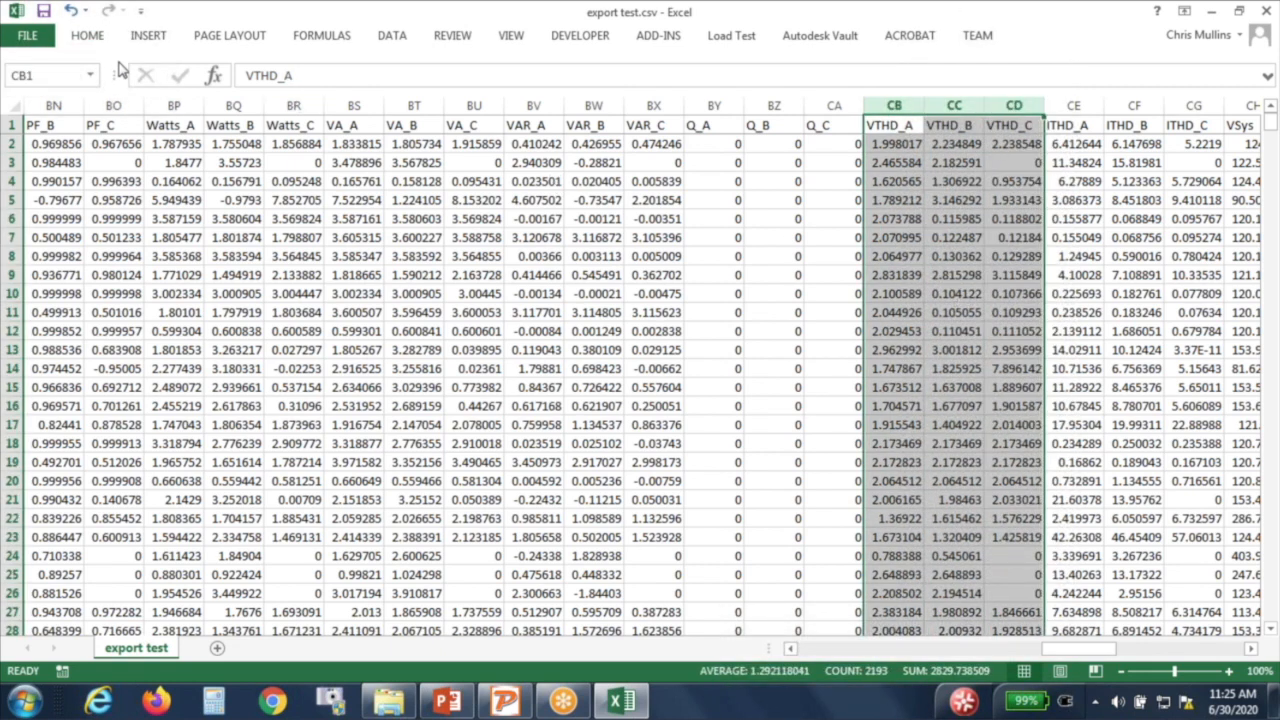
Step: Flag VTHD values greater than 10 with Light Red Fill and Dark Red Text, then review them
{"action": "left_click", "coordinate": [97, 38]}
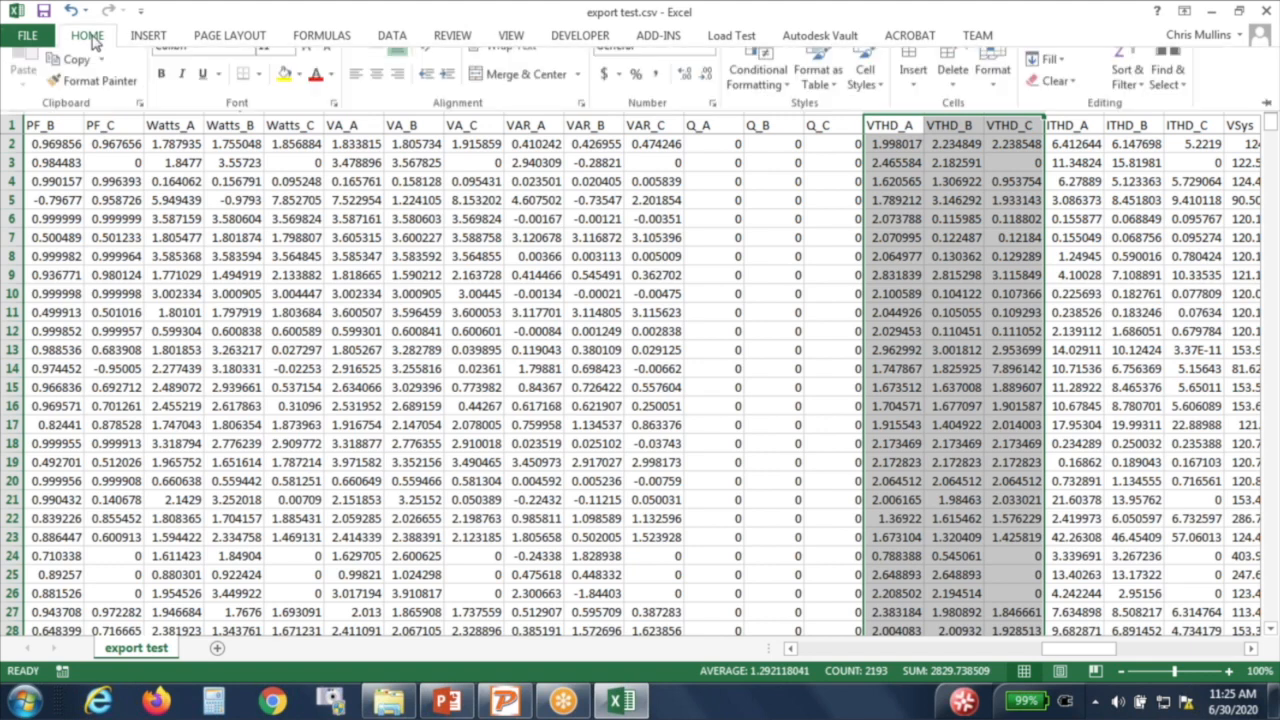
{"action": "left_click", "coordinate": [758, 98]}
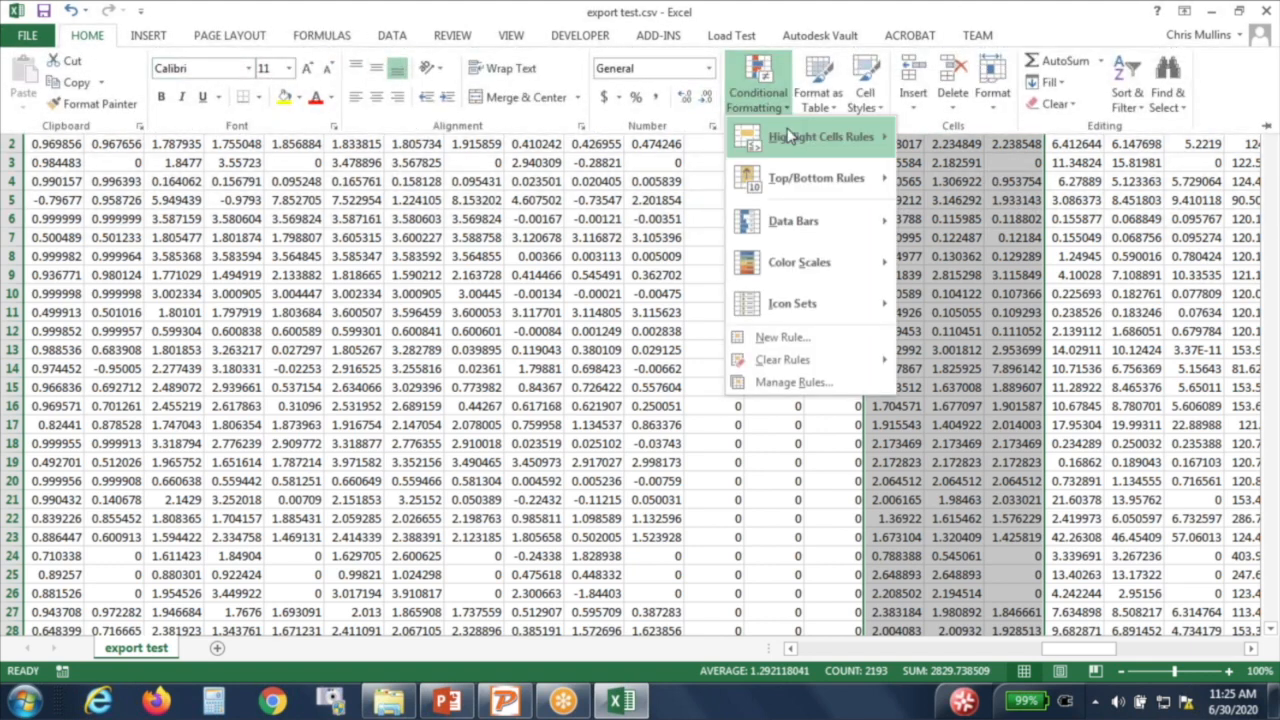
{"action": "mouse_move", "coordinate": [790, 137]}
{"action": "left_click", "coordinate": [984, 152]}
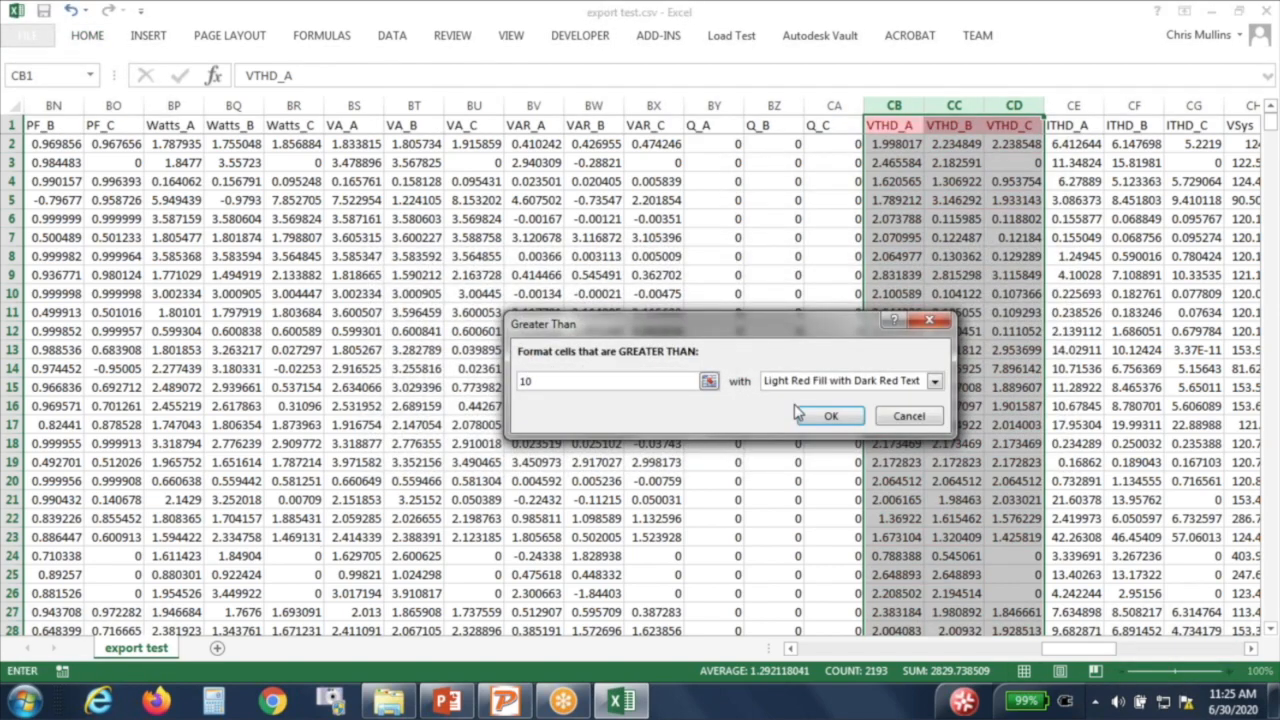
{"action": "left_click", "coordinate": [830, 416]}
{"action": "left_click", "coordinate": [970, 406]}
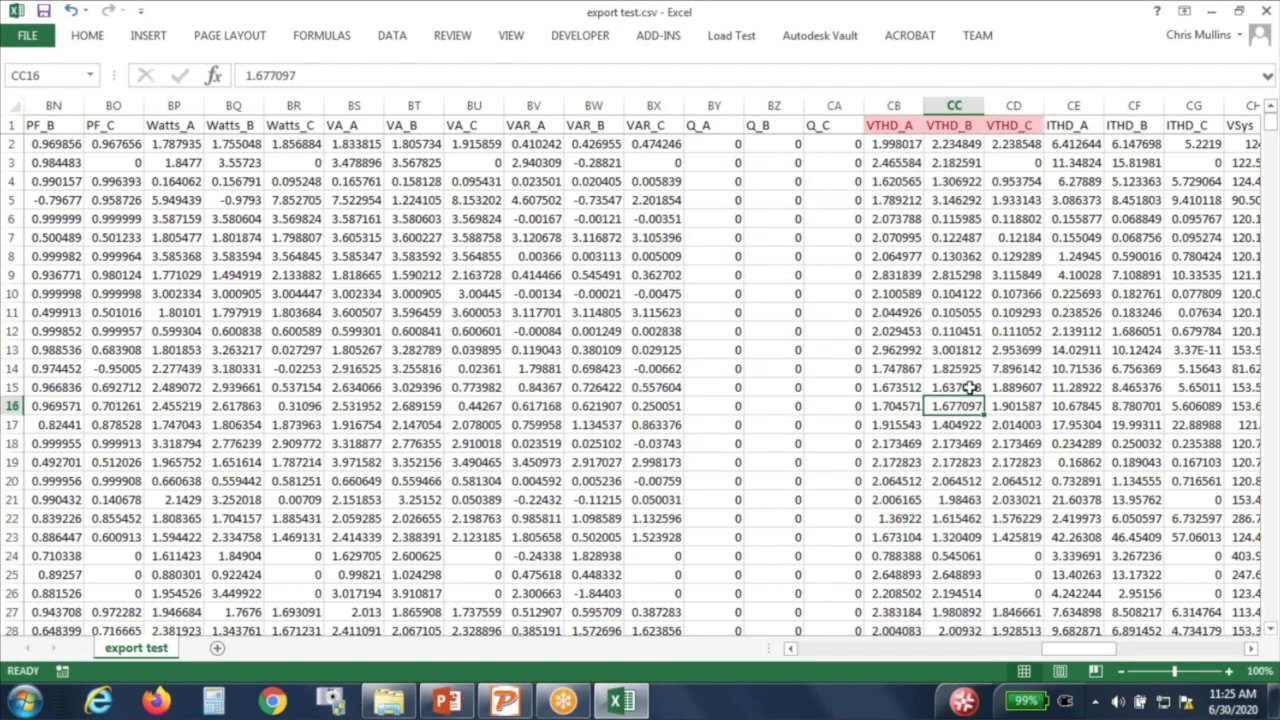
{"action": "scroll", "coordinate": [970, 400], "scroll_direction": "down", "scroll_amount": 5}
{"action": "scroll", "coordinate": [970, 386], "scroll_direction": "down", "scroll_amount": 20}
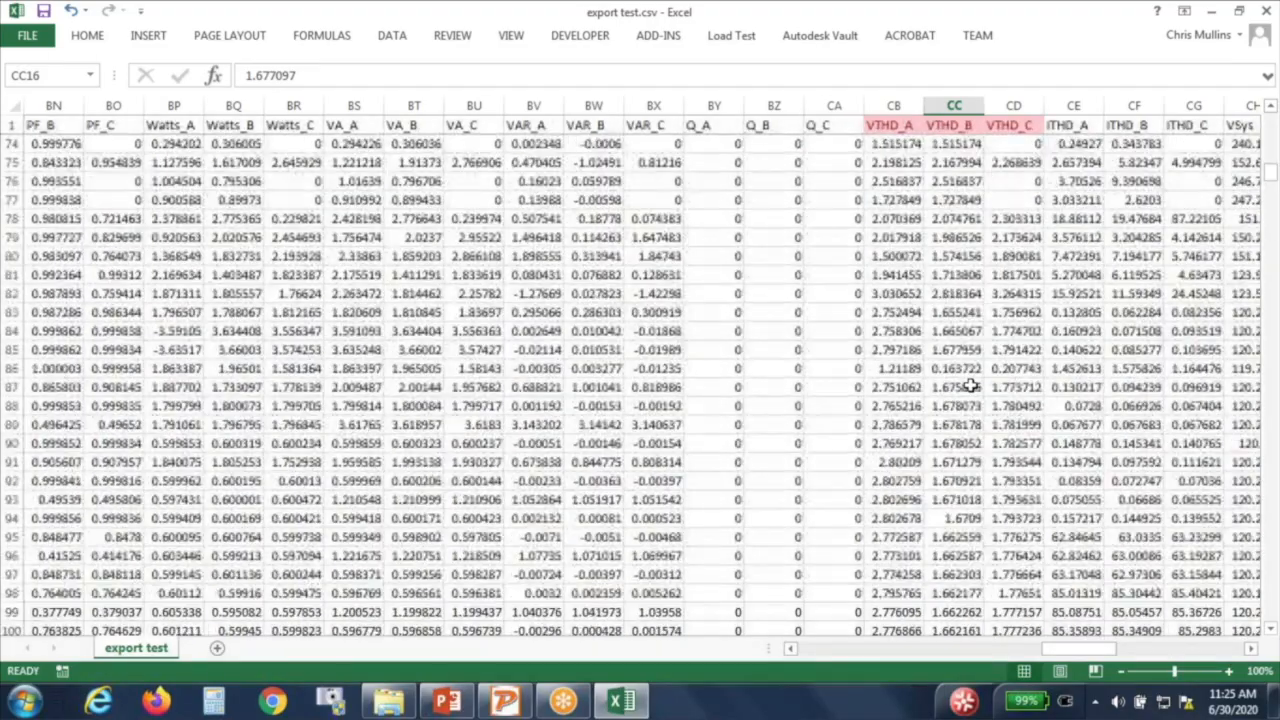
{"action": "scroll", "coordinate": [970, 386], "scroll_direction": "up", "scroll_amount": 20}
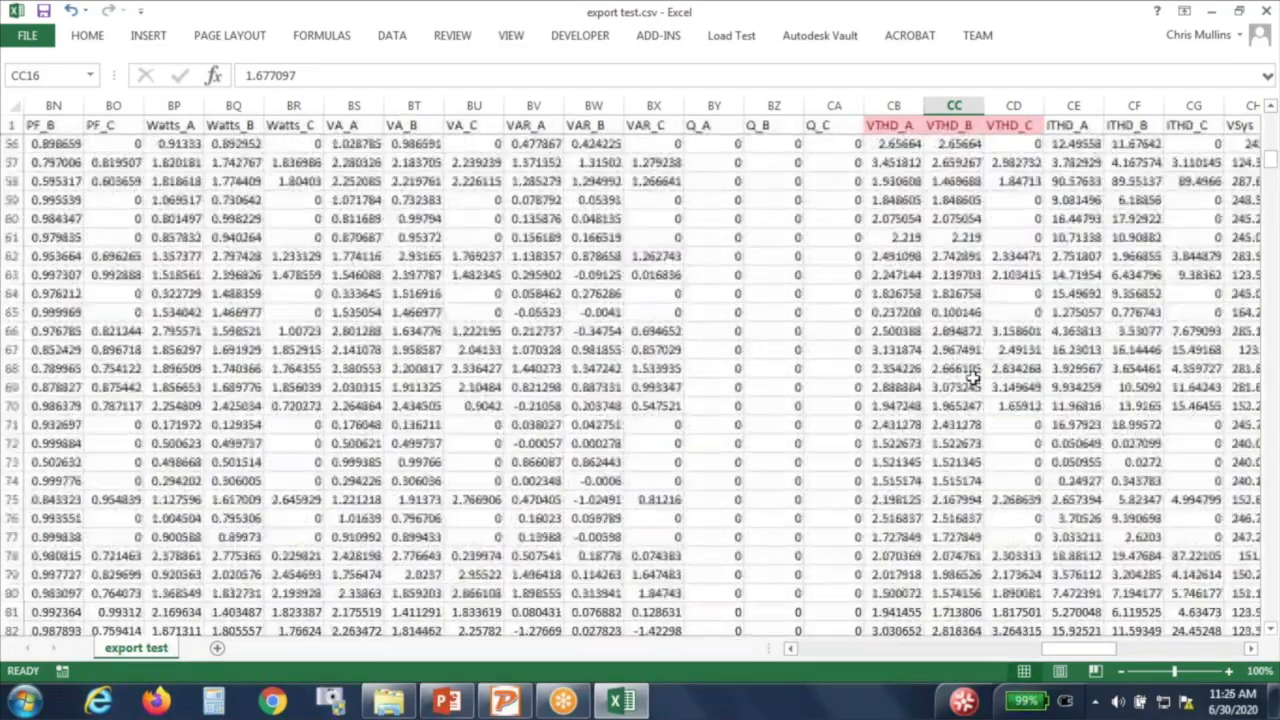
{"action": "left_click_drag", "start_coordinate": [1100, 652], "coordinate": [1116, 652]}
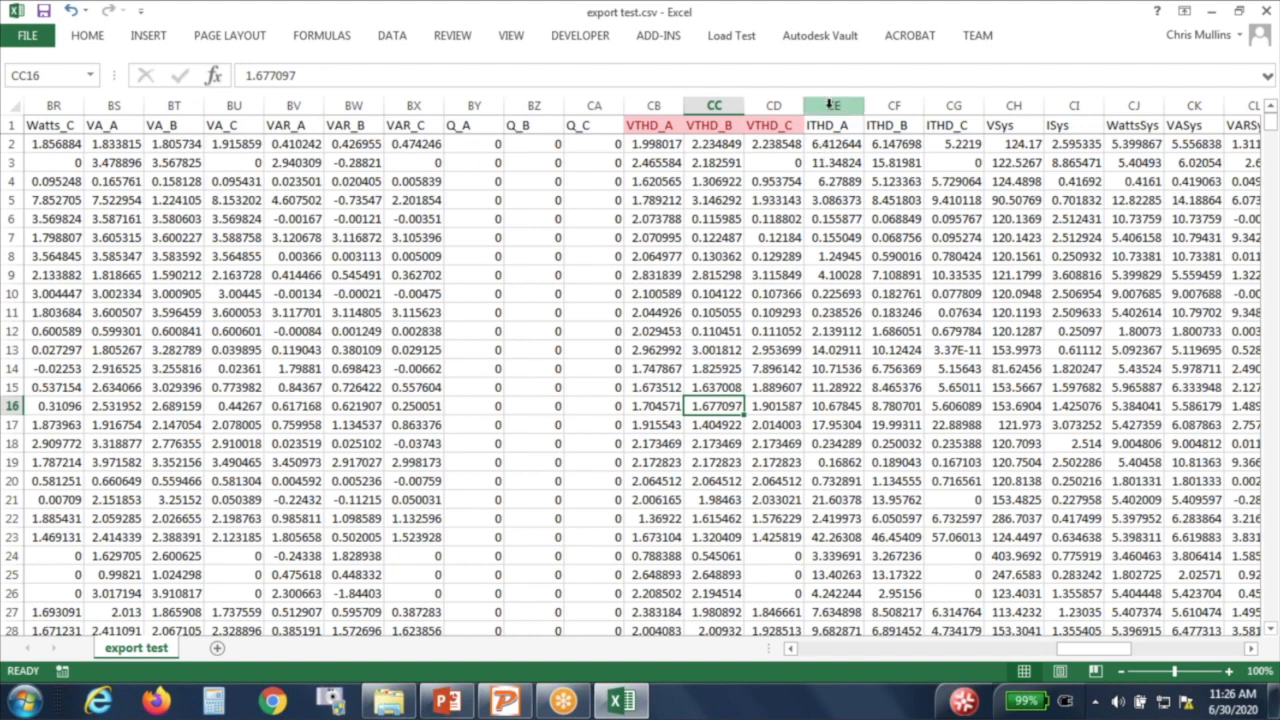
Step: Select ITHD_A–ITHD_C and flag values greater than 20 with light red fill and dark red text
{"action": "left_click_drag", "start_coordinate": [829, 107], "coordinate": [953, 107]}
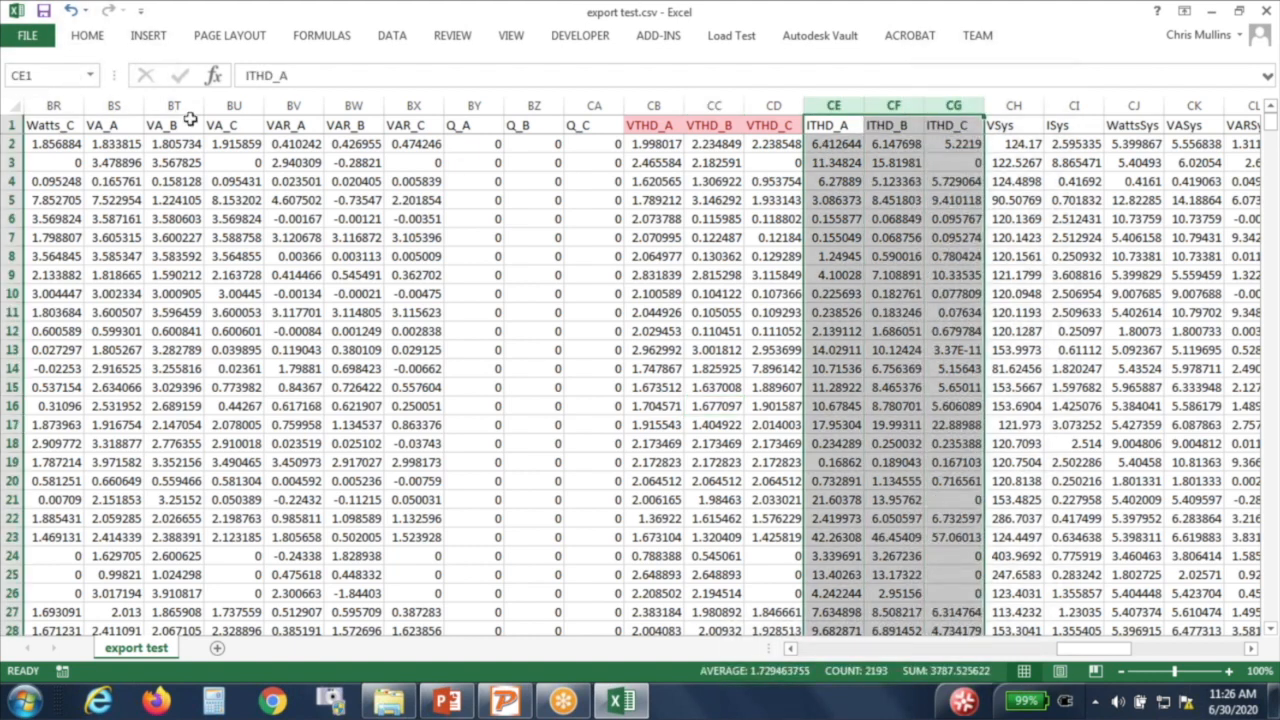
{"action": "left_click", "coordinate": [88, 35]}
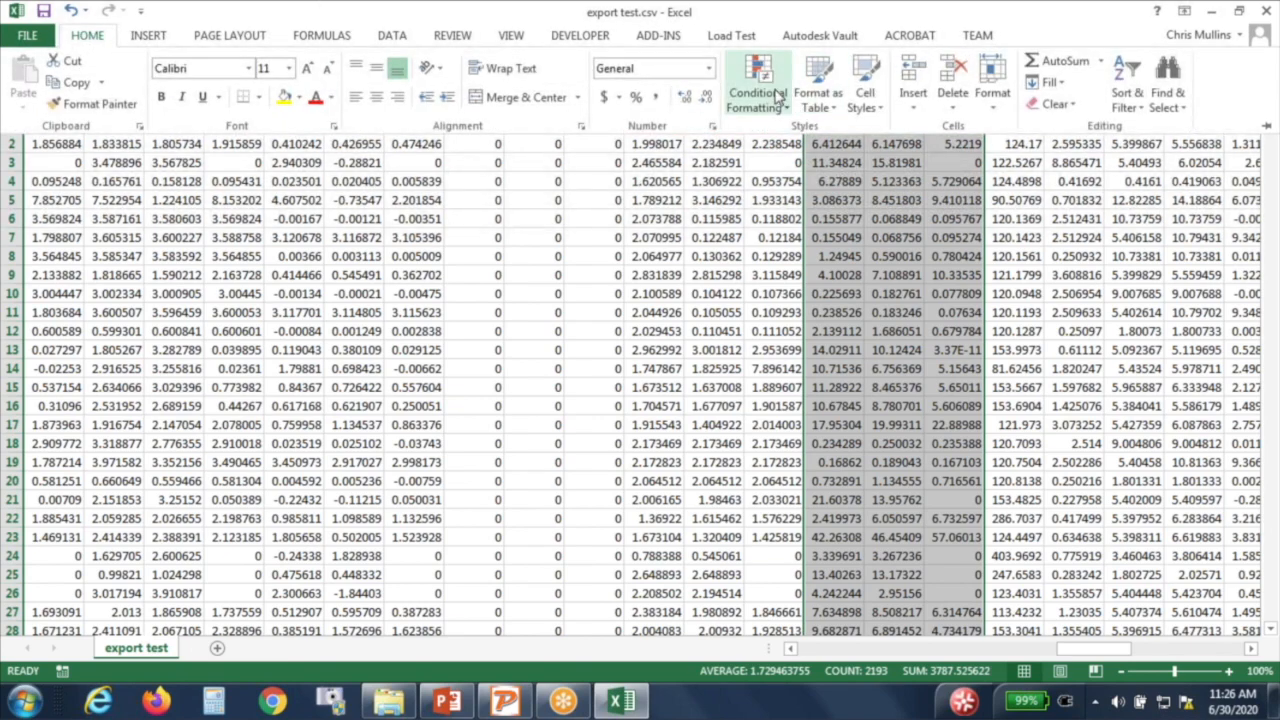
{"action": "left_click", "coordinate": [760, 90]}
{"action": "mouse_move", "coordinate": [790, 137]}
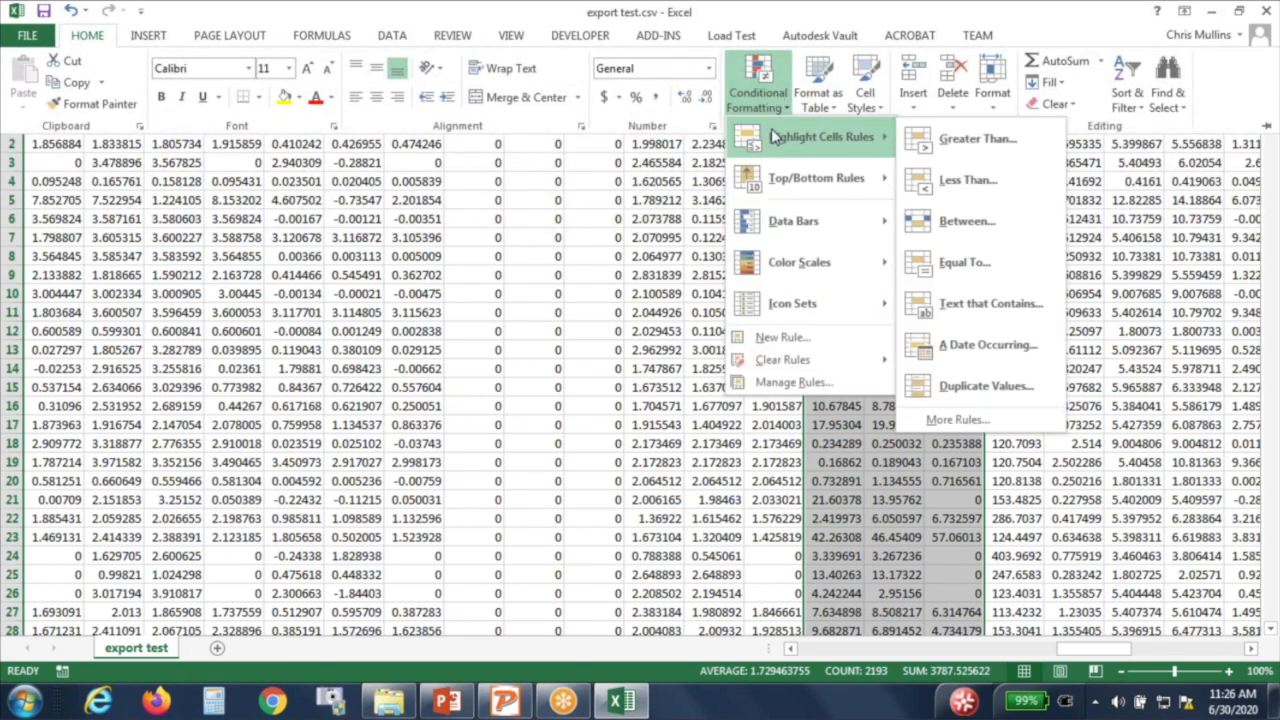
{"action": "left_click", "coordinate": [958, 143]}
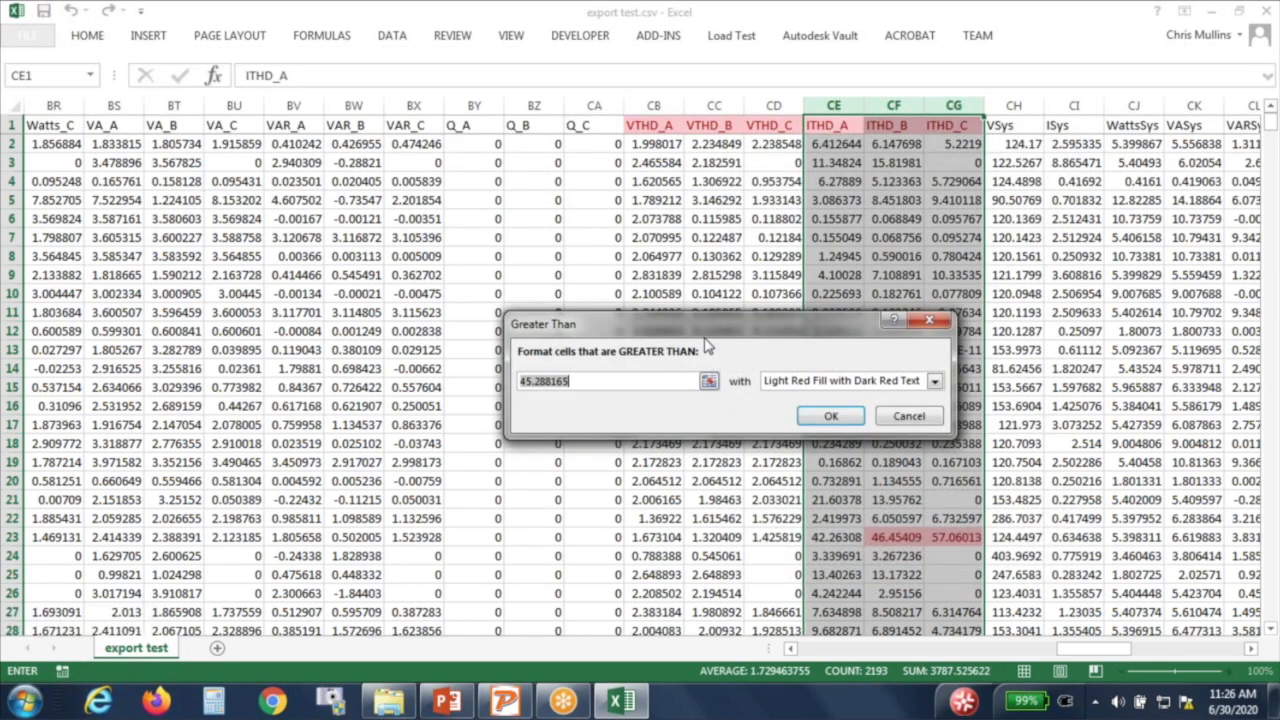
{"action": "type", "text": "20"}
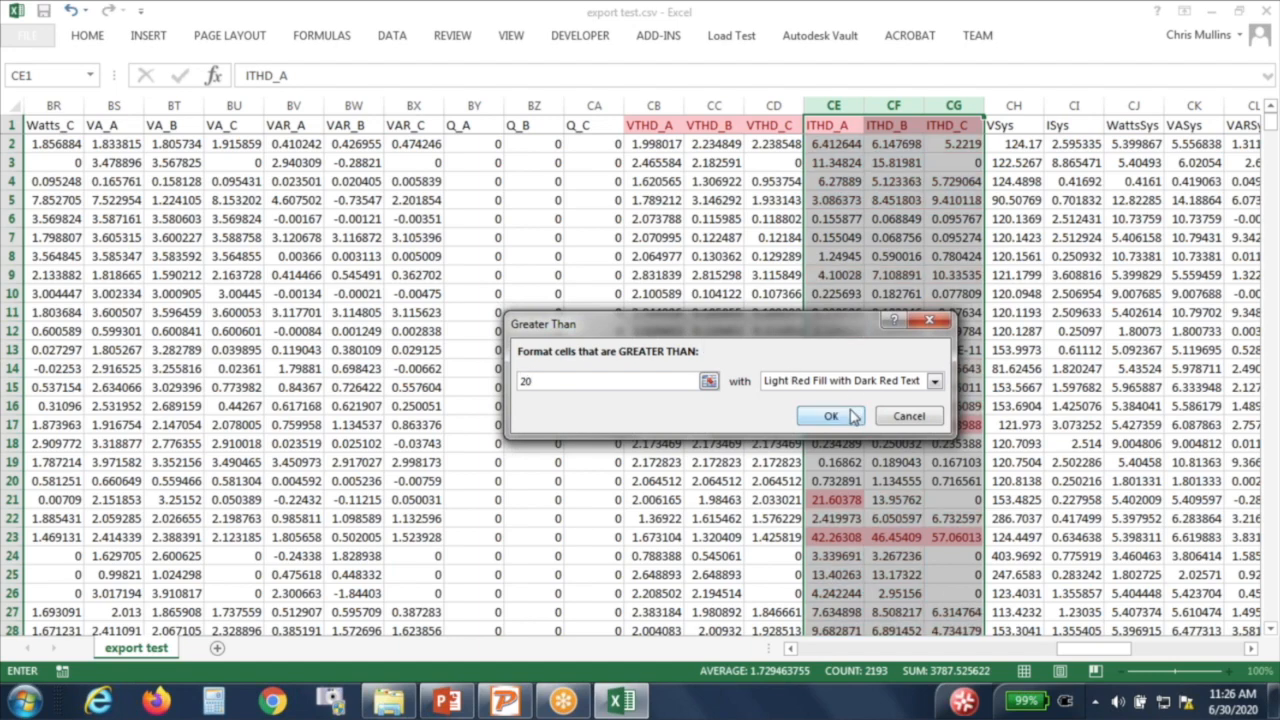
{"action": "left_click", "coordinate": [831, 416]}
{"action": "left_click", "coordinate": [870, 387]}
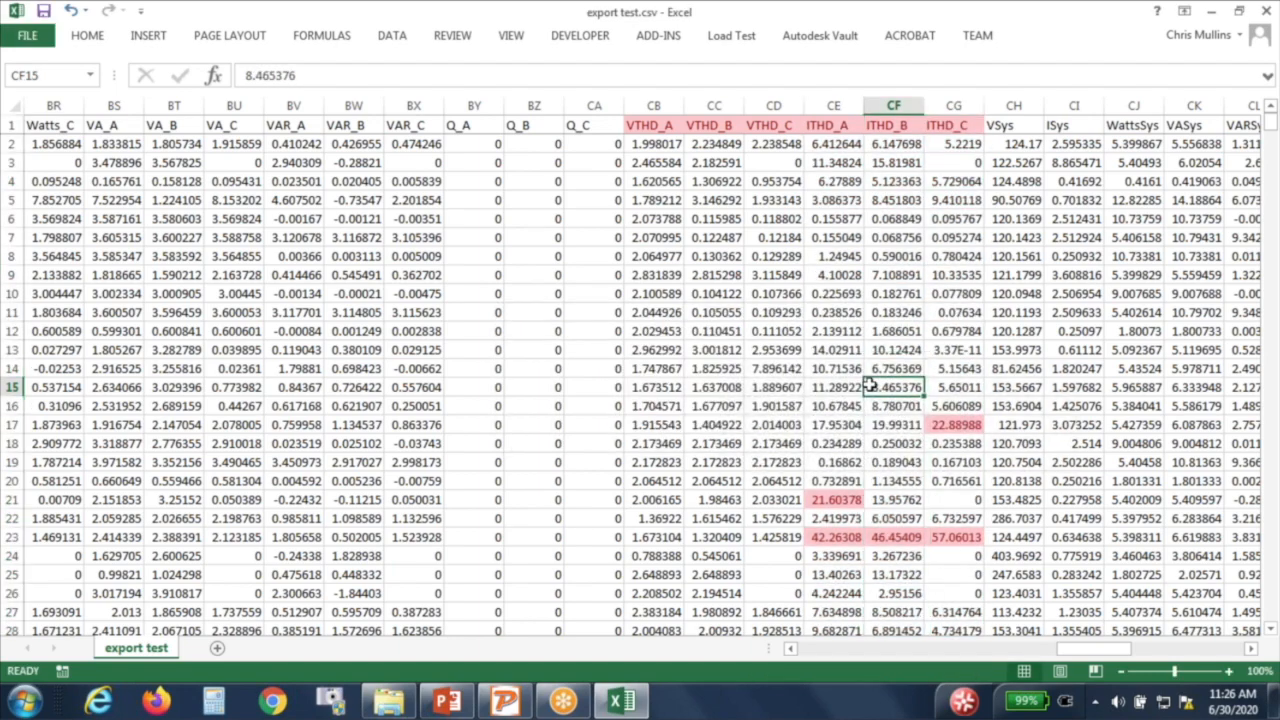
{"action": "scroll", "coordinate": [870, 387], "scroll_direction": "down", "scroll_amount": 1}
{"action": "left_click_drag", "start_coordinate": [955, 481], "coordinate": [844, 485]}
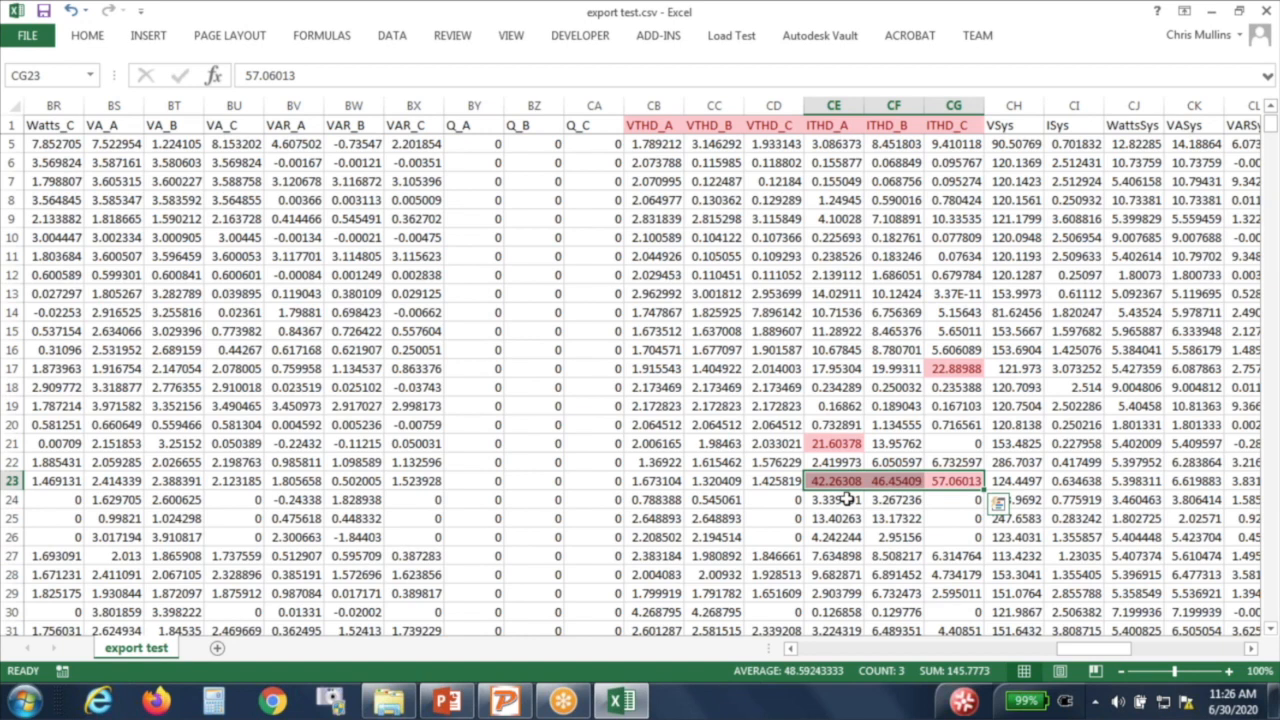
{"action": "left_click", "coordinate": [793, 480]}
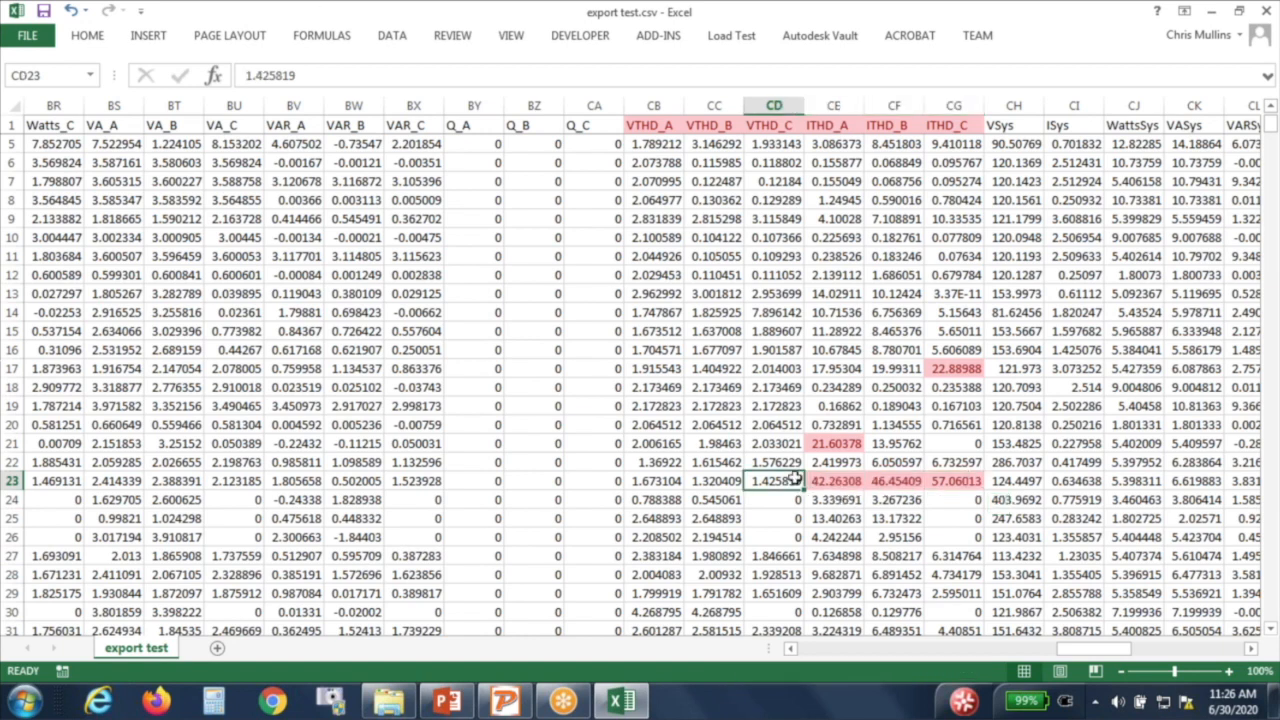
{"action": "key", "text": "Left"}
{"action": "key", "text": "Left"}
{"action": "key", "text": "Left"}
{"action": "key", "text": "Left"}
{"action": "key", "text": "Left"}
{"action": "key", "text": "Left"}
{"action": "key", "text": "Left"}
{"action": "key", "text": "Left"}
{"action": "key", "text": "Left"}
{"action": "key", "text": "Left"}
{"action": "key", "text": "Left"}
{"action": "key", "text": "Left"}
{"action": "key", "text": "Left"}
{"action": "key", "text": "Left"}
{"action": "key", "text": "Left"}
{"action": "key", "text": "Left"}
{"action": "key", "text": "Left"}
{"action": "key", "text": "Left"}
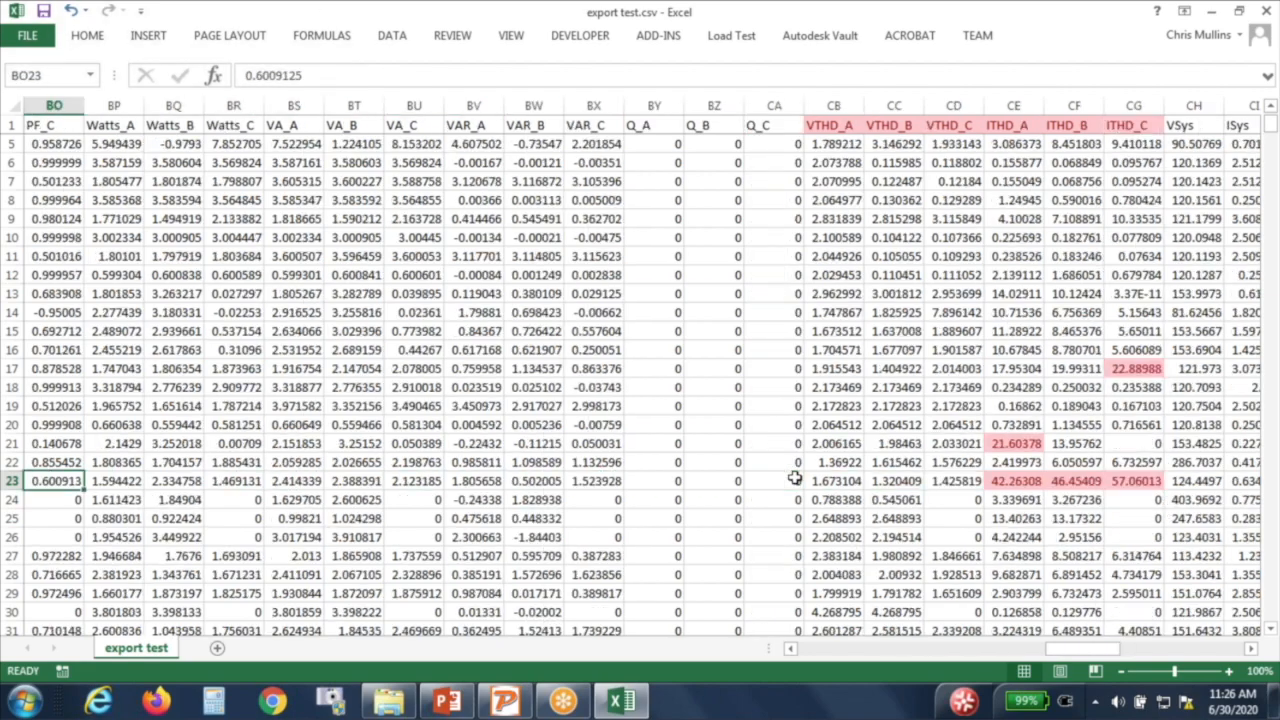
{"action": "key", "text": "Left"}
{"action": "key", "text": "Left"}
{"action": "key", "text": "Left"}
{"action": "key", "text": "Left"}
{"action": "key", "text": "Left"}
{"action": "key", "text": "Left"}
{"action": "key", "text": "Left"}
{"action": "key", "text": "Left"}
{"action": "key", "text": "Left"}
{"action": "key", "text": "Left"}
{"action": "key", "text": "Left"}
{"action": "key", "text": "Left"}
{"action": "key", "text": "Left"}
{"action": "key", "text": "Left"}
{"action": "key", "text": "Left"}
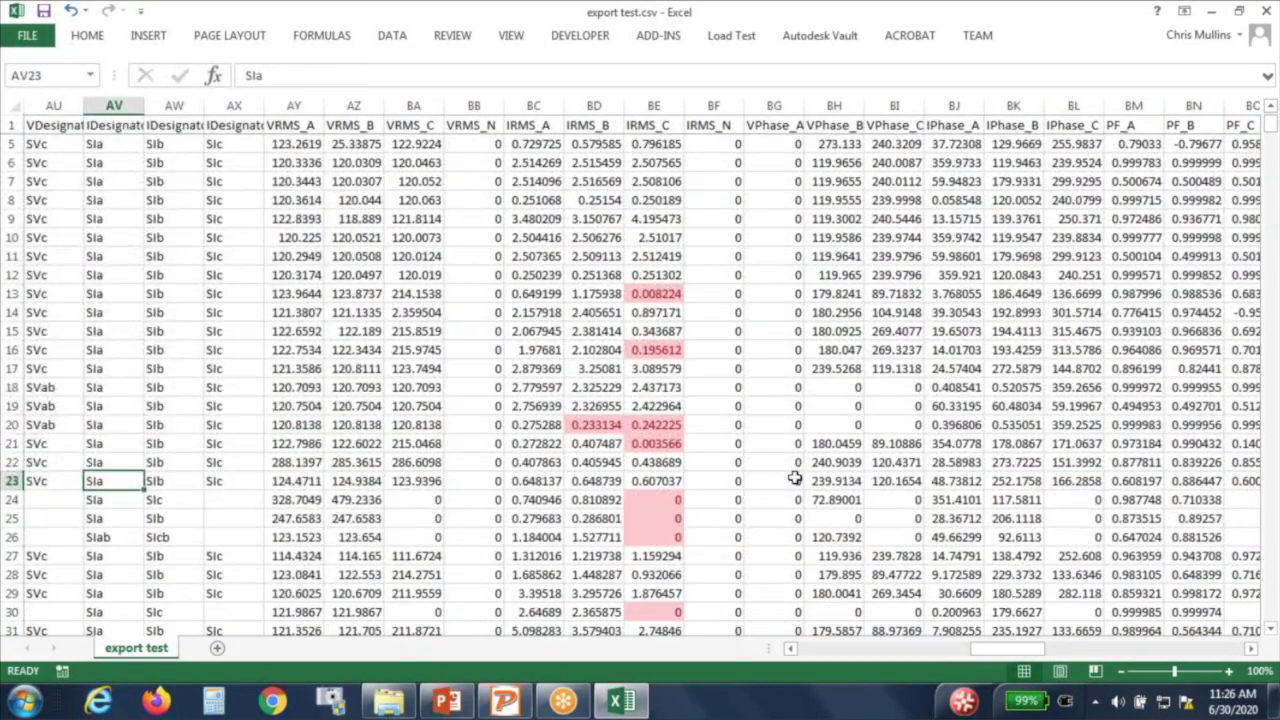
{"action": "key", "text": "Left"}
{"action": "key", "text": "Right"}
{"action": "key", "text": "Right"}
{"action": "key", "text": "Right"}
{"action": "key", "text": "Right"}
{"action": "key", "text": "Right"}
{"action": "key", "text": "Right"}
{"action": "key", "text": "Right"}
{"action": "key", "text": "Right"}
{"action": "key", "text": "Right"}
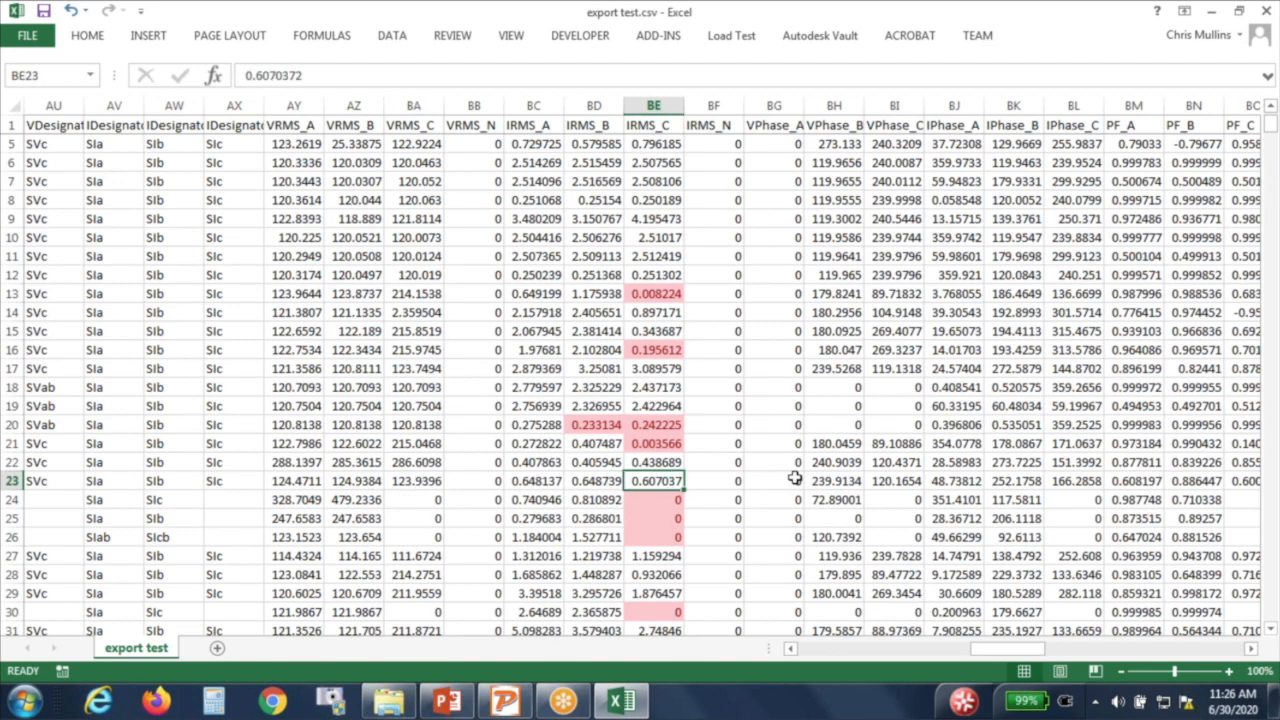
{"action": "key", "text": "Left"}
{"action": "key", "text": "Left"}
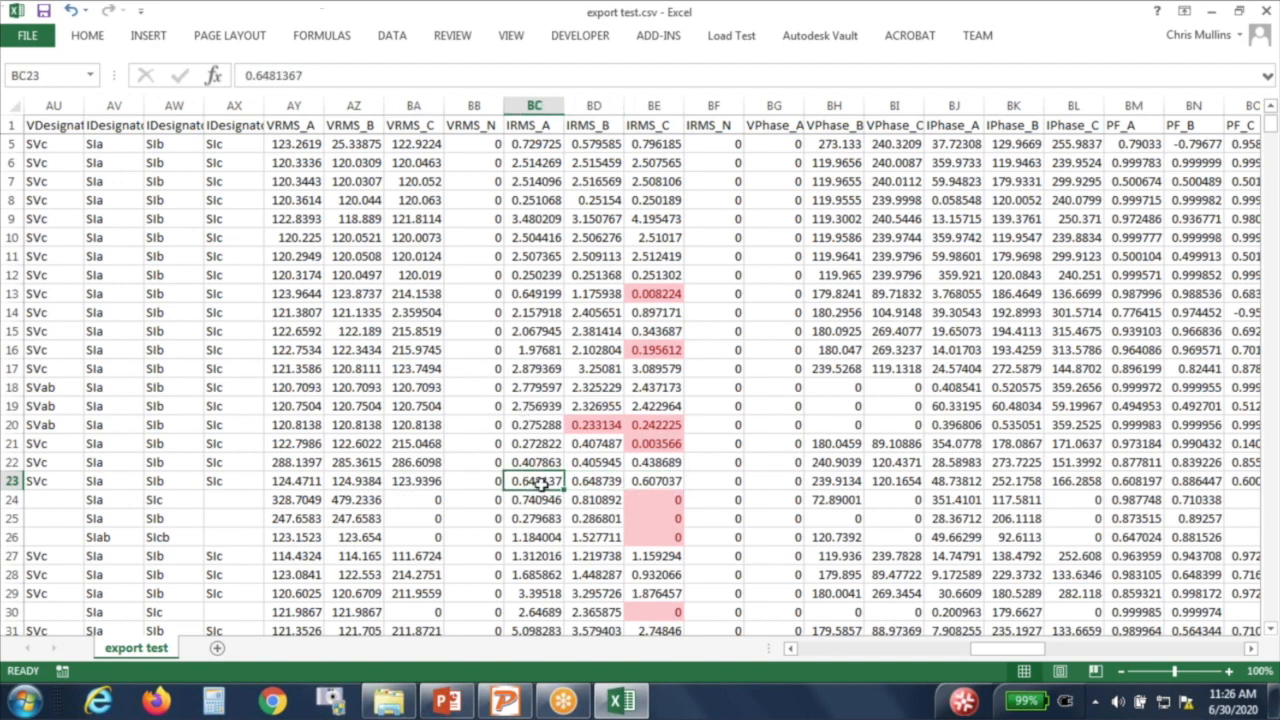
{"action": "key", "text": "Right"}
{"action": "key", "text": "Left"}
{"action": "key", "text": "Left"}
{"action": "key", "text": "Left"}
{"action": "key", "text": "Left"}
{"action": "key", "text": "Left"}
{"action": "key", "text": "Left"}
{"action": "key", "text": "Left"}
{"action": "key", "text": "Left"}
{"action": "key", "text": "Left"}
{"action": "key", "text": "Left"}
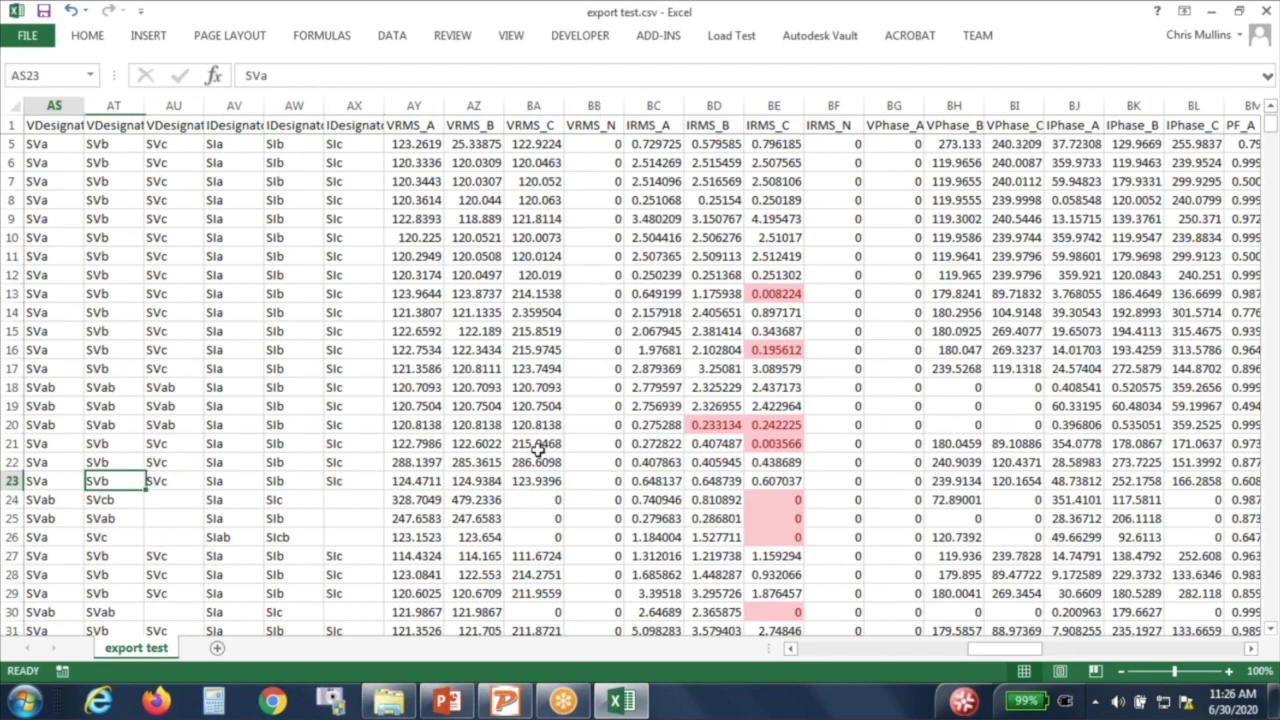
{"action": "key", "text": "Left"}
{"action": "key", "text": "Left"}
{"action": "key", "text": "Left"}
{"action": "key", "text": "Left"}
{"action": "key", "text": "Left"}
{"action": "key", "text": "Left"}
{"action": "key", "text": "Left"}
{"action": "key", "text": "Left"}
{"action": "key", "text": "Left"}
{"action": "key", "text": "Left"}
{"action": "key", "text": "Right"}
{"action": "key", "text": "Right"}
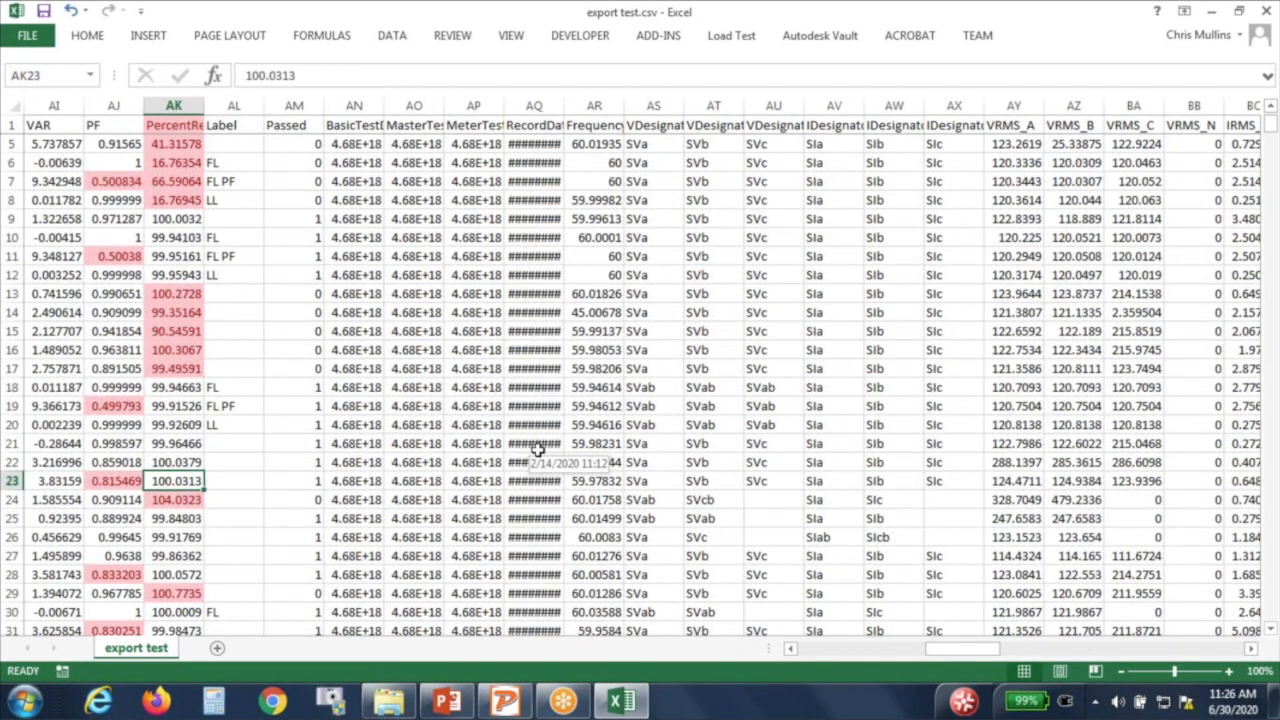
{"action": "key", "text": "Left"}
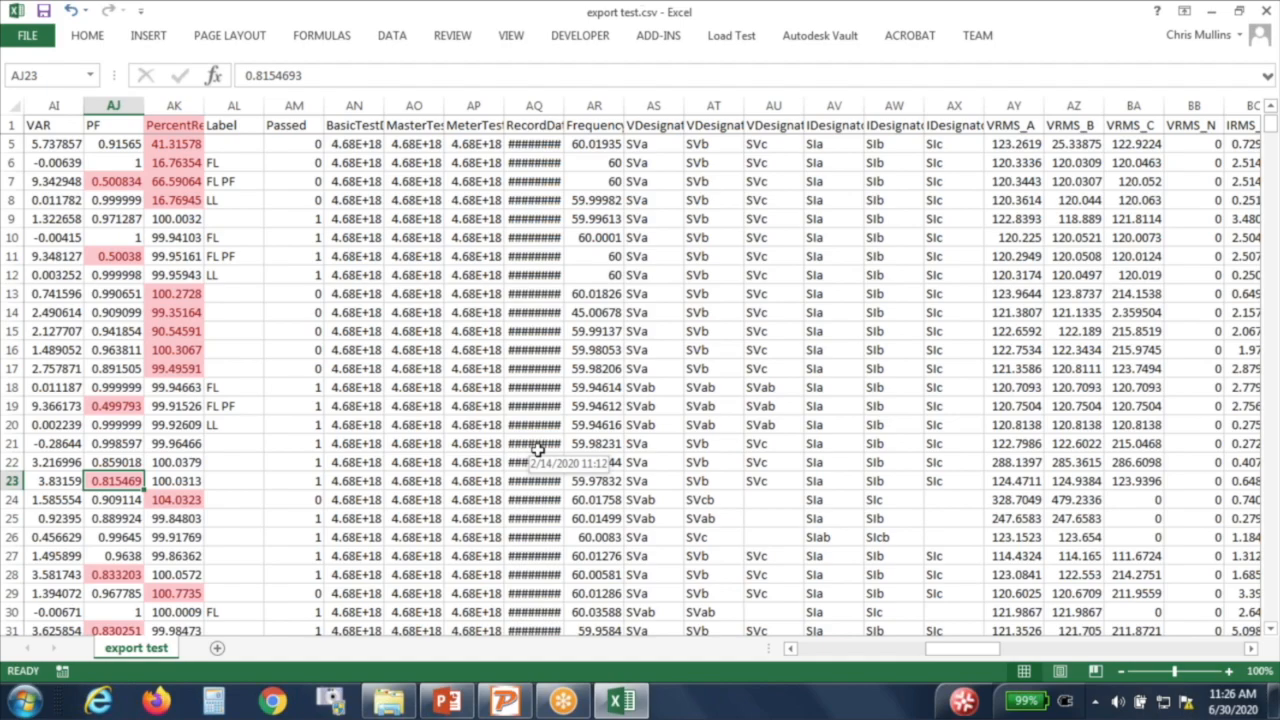
{"action": "key", "text": "Right"}
{"action": "key", "text": "Right"}
{"action": "key", "text": "Right"}
{"action": "key", "text": "Right"}
{"action": "key", "text": "Right"}
{"action": "key", "text": "Right"}
{"action": "key", "text": "Right"}
{"action": "key", "text": "Right"}
{"action": "key", "text": "Right"}
{"action": "key", "text": "Right"}
{"action": "key", "text": "Right"}
{"action": "key", "text": "Right"}
{"action": "key", "text": "Right"}
{"action": "key", "text": "Right"}
{"action": "key", "text": "Right"}
{"action": "key", "text": "Right"}
{"action": "key", "text": "Right"}
{"action": "key", "text": "Right"}
{"action": "key", "text": "Right"}
{"action": "key", "text": "Right"}
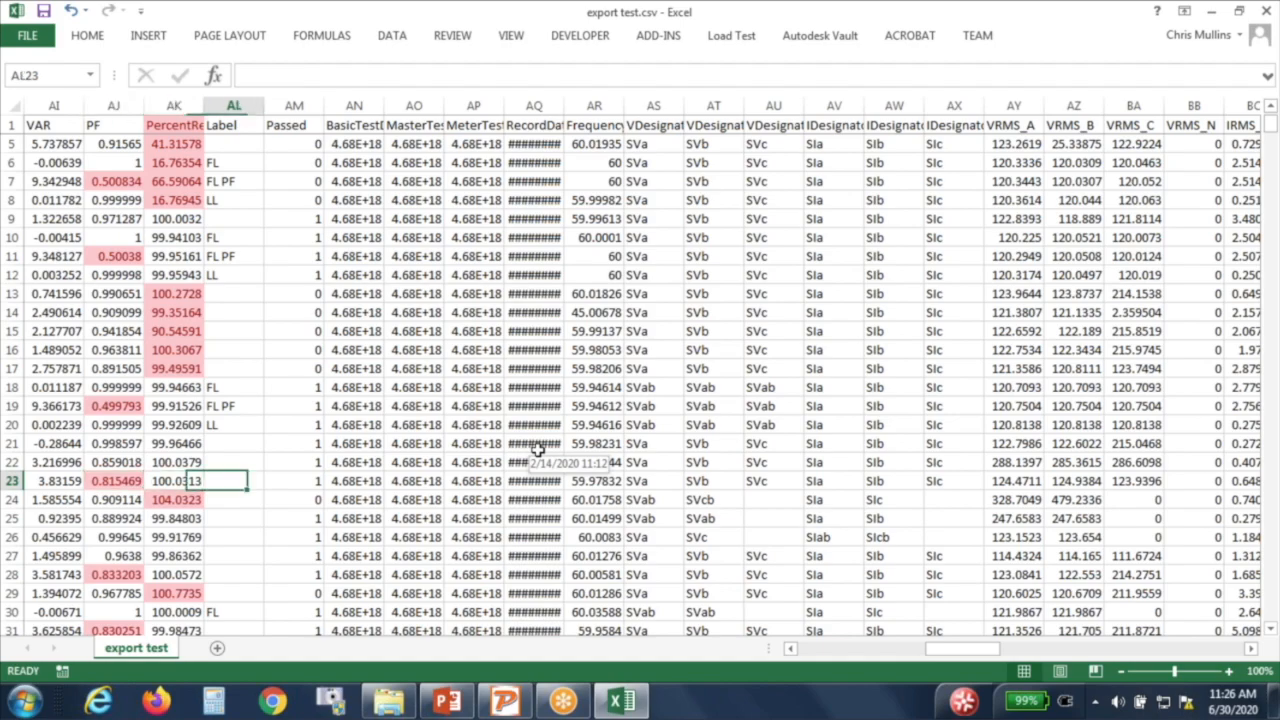
{"action": "key", "text": "Right"}
{"action": "key", "text": "Right"}
{"action": "key", "text": "Right"}
{"action": "key", "text": "Right"}
{"action": "key", "text": "Right"}
{"action": "key", "text": "Right"}
{"action": "key", "text": "Right"}
{"action": "key", "text": "Right"}
{"action": "key", "text": "Right"}
{"action": "key", "text": "Right"}
{"action": "key", "text": "Right"}
{"action": "key", "text": "Right"}
{"action": "key", "text": "Right"}
{"action": "key", "text": "Right"}
{"action": "key", "text": "Right"}
{"action": "key", "text": "Right"}
{"action": "key", "text": "Right"}
{"action": "key", "text": "Right"}
{"action": "key", "text": "Right"}
{"action": "key", "text": "Right"}
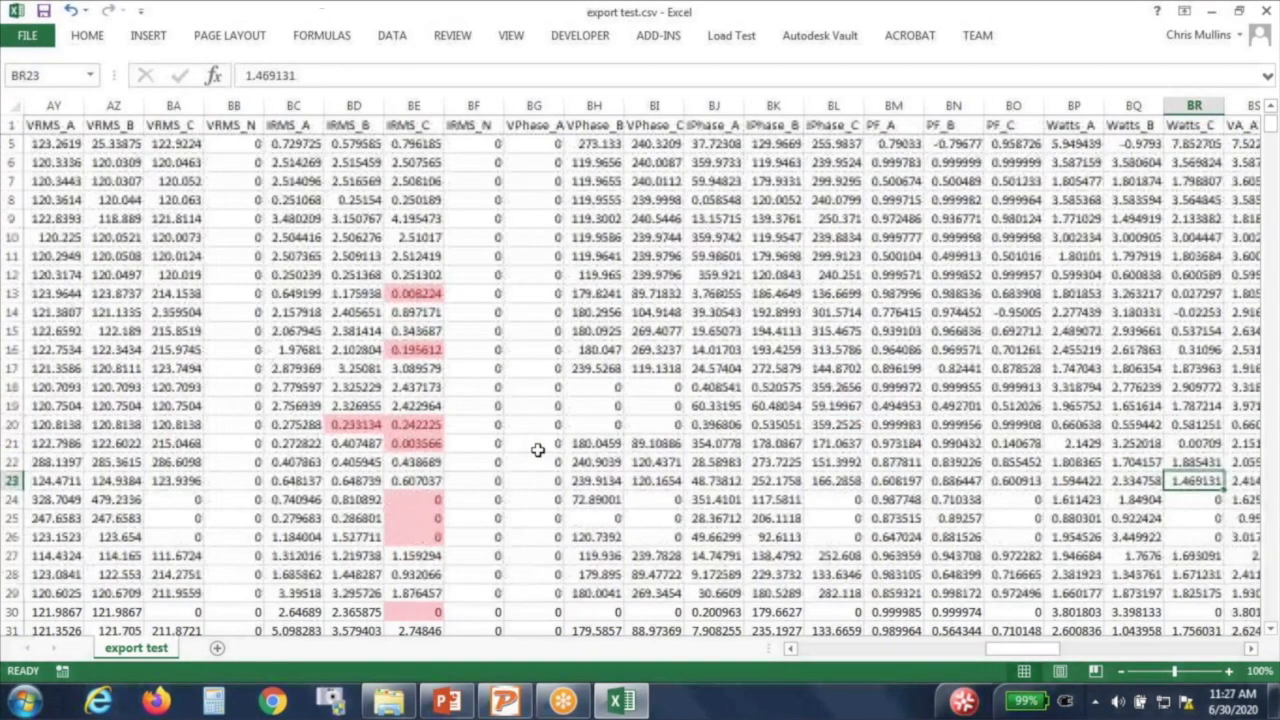
{"action": "key", "text": "Right"}
{"action": "key", "text": "Right"}
{"action": "key", "text": "Right"}
{"action": "key", "text": "Right"}
{"action": "key", "text": "Left"}
{"action": "key", "text": "Left"}
{"action": "key", "text": "Left"}
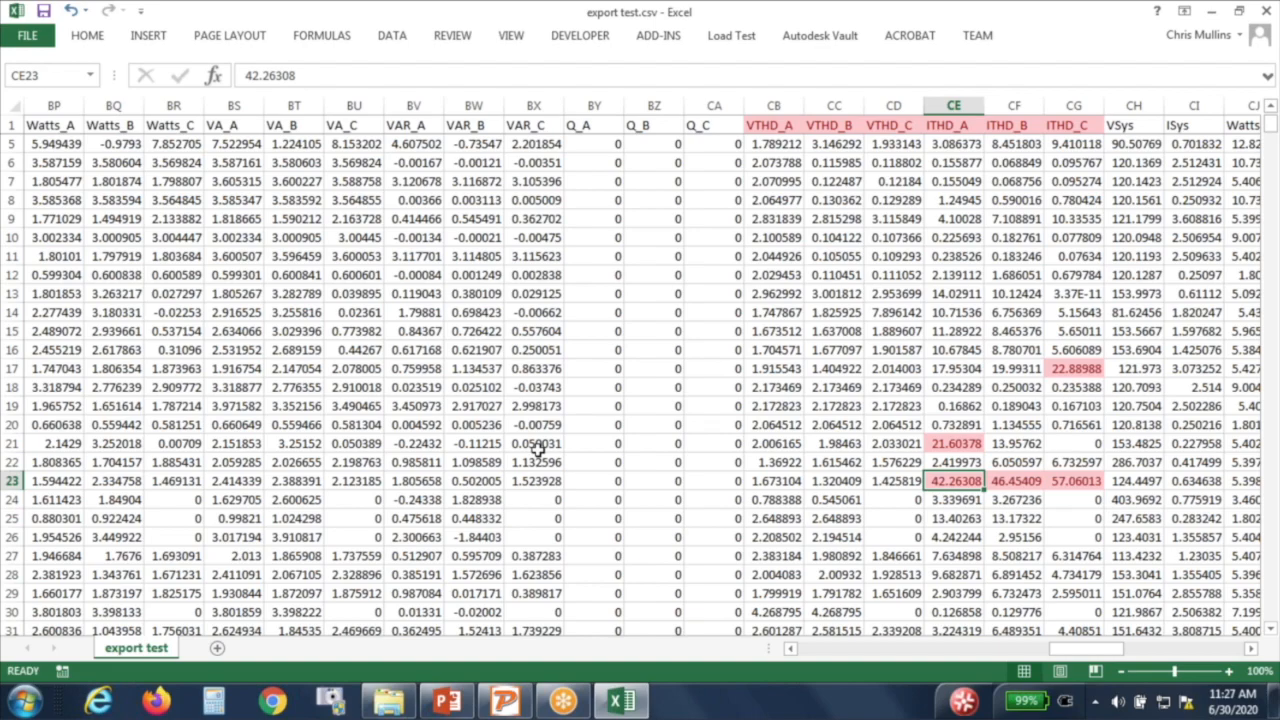
{"action": "scroll", "coordinate": [538, 450], "scroll_direction": "up", "scroll_amount": 1}
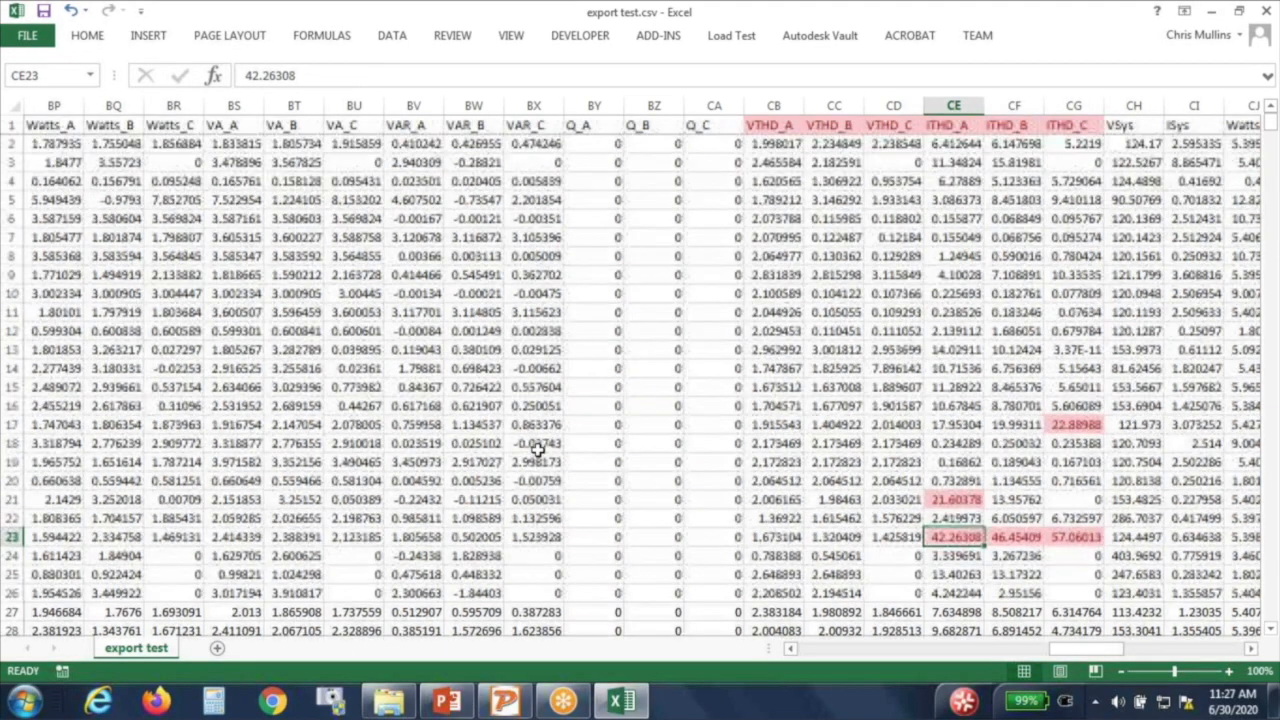
{"action": "scroll", "coordinate": [927, 414], "scroll_direction": "down", "scroll_amount": 6}
{"action": "scroll", "coordinate": [965, 486], "scroll_direction": "down", "scroll_amount": 7}
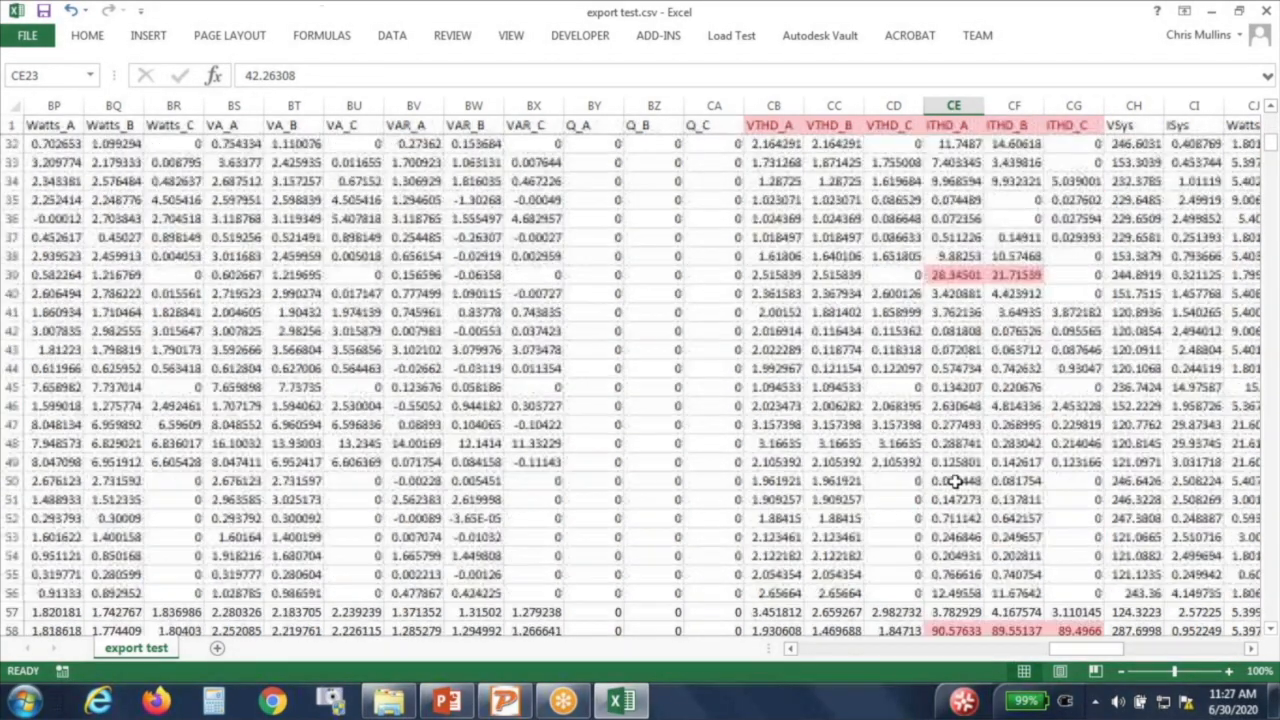
{"action": "left_click_drag", "start_coordinate": [942, 462], "coordinate": [1075, 463]}
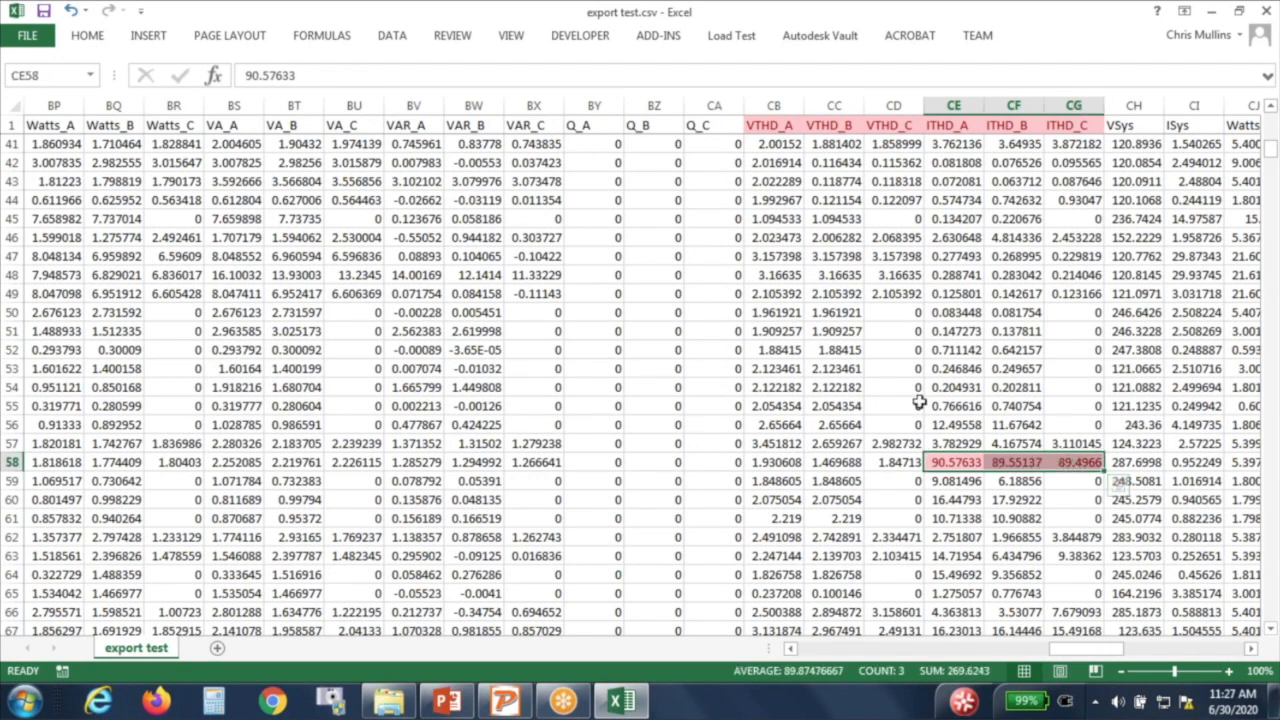
{"action": "scroll", "coordinate": [915, 405], "scroll_direction": "up", "scroll_amount": 13}
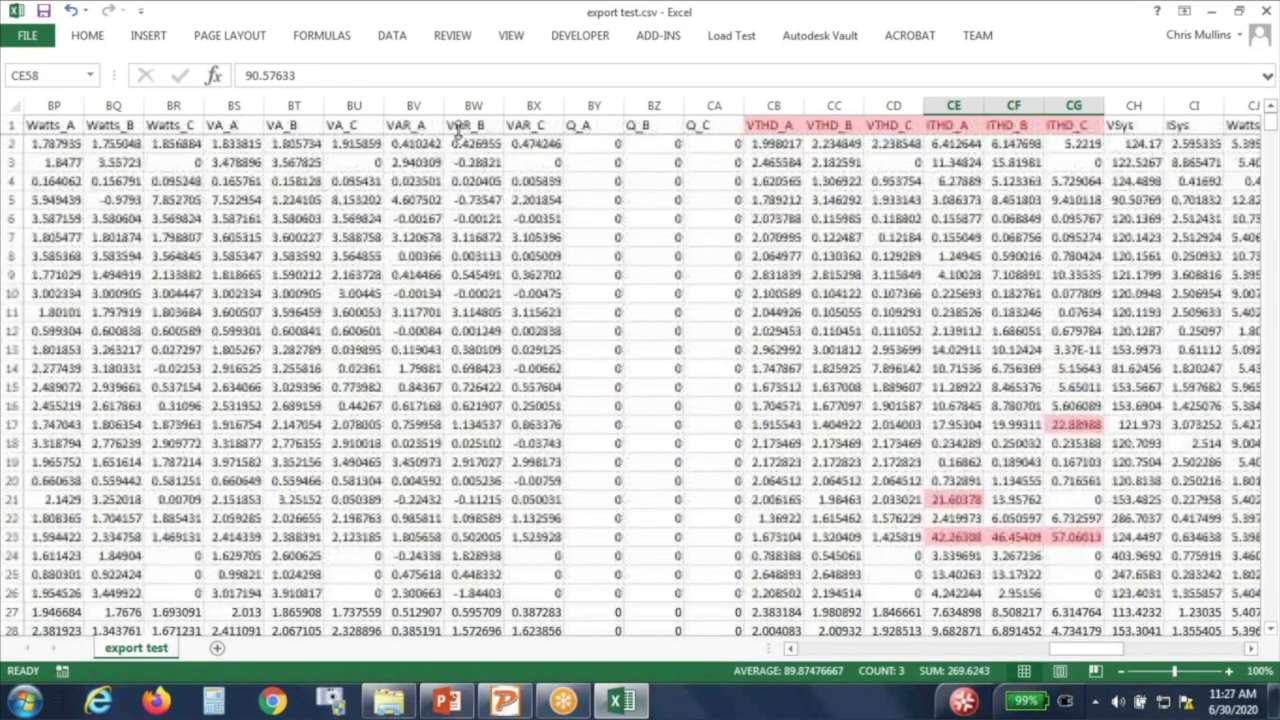
Step: Close export test.csv without saving and minimize the Documents window to reveal Meter Site Manager
{"action": "double_click", "coordinate": [310, 22]}
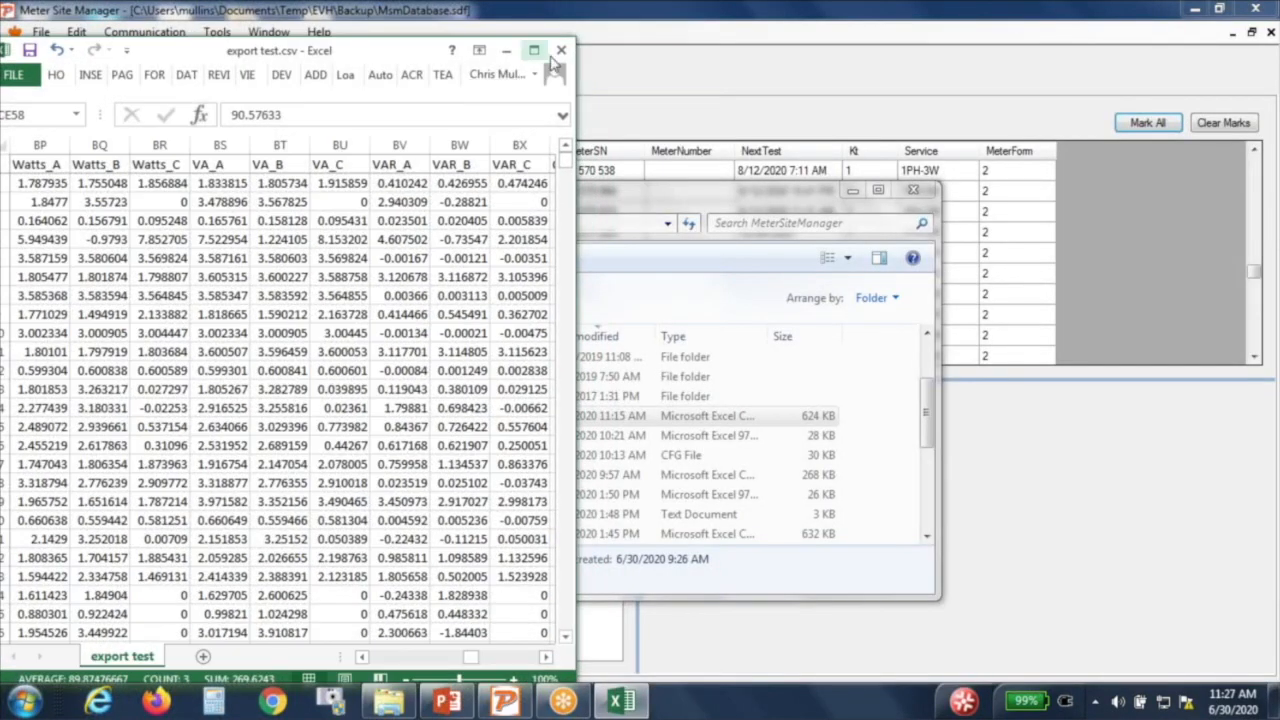
{"action": "left_click", "coordinate": [562, 49]}
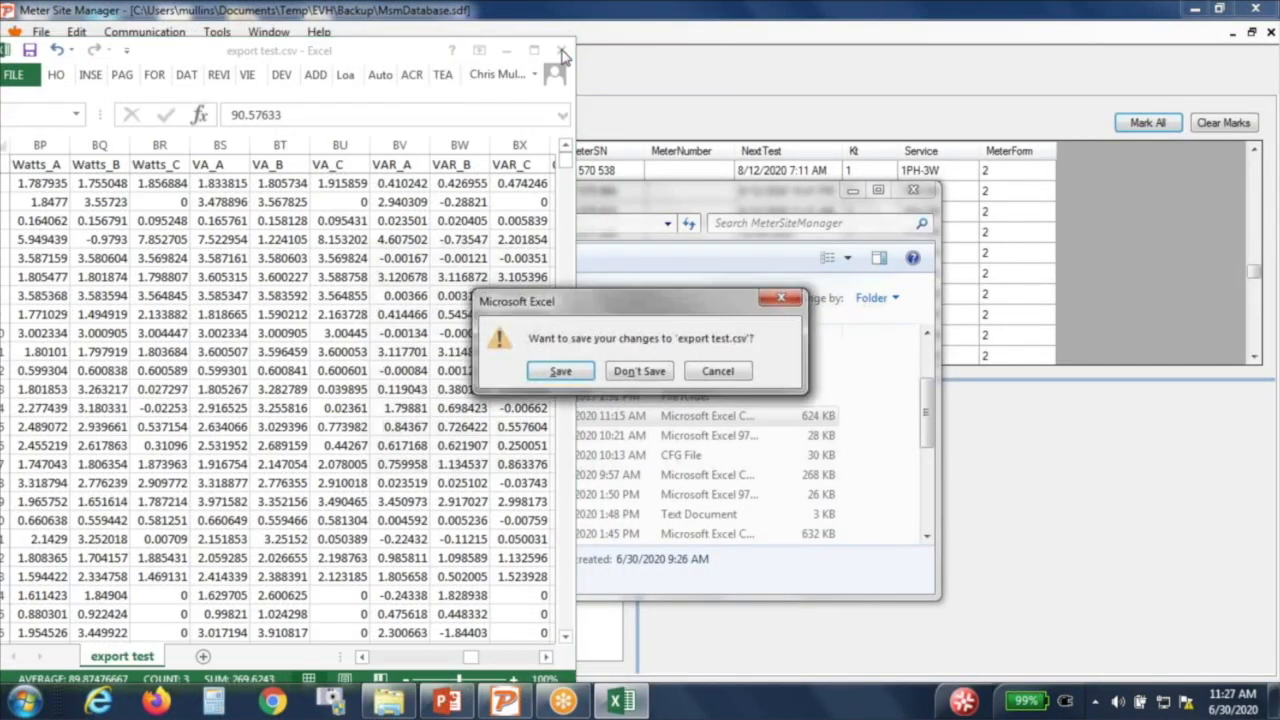
{"action": "left_click", "coordinate": [640, 372]}
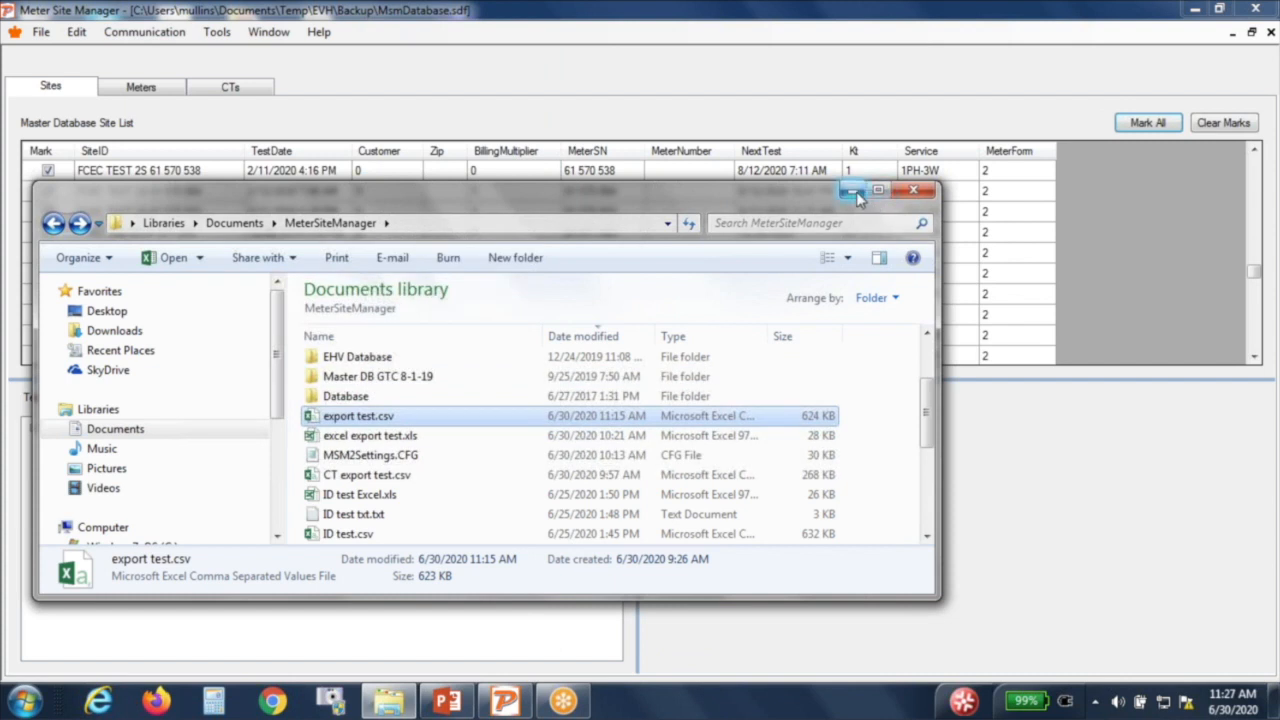
{"action": "left_click", "coordinate": [856, 191]}
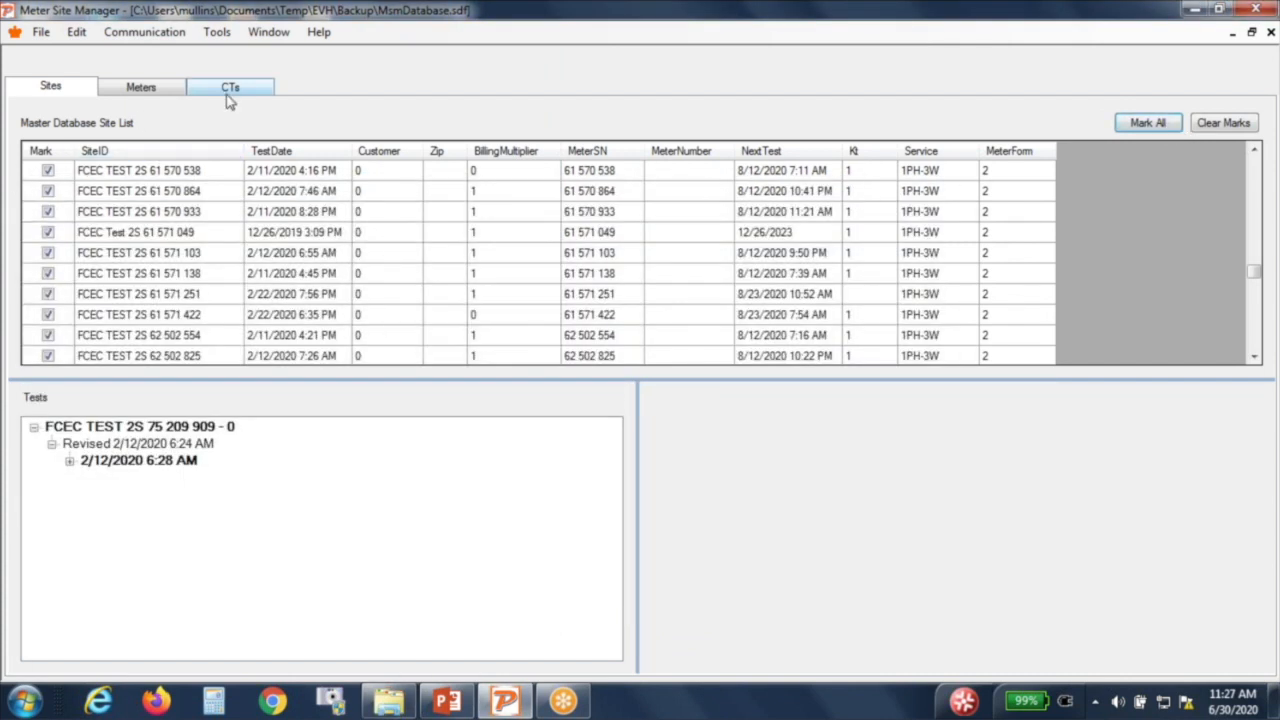
Step: Export the CT tests through Export Site Data, overwriting CT export test.csv
{"action": "left_click", "coordinate": [218, 33]}
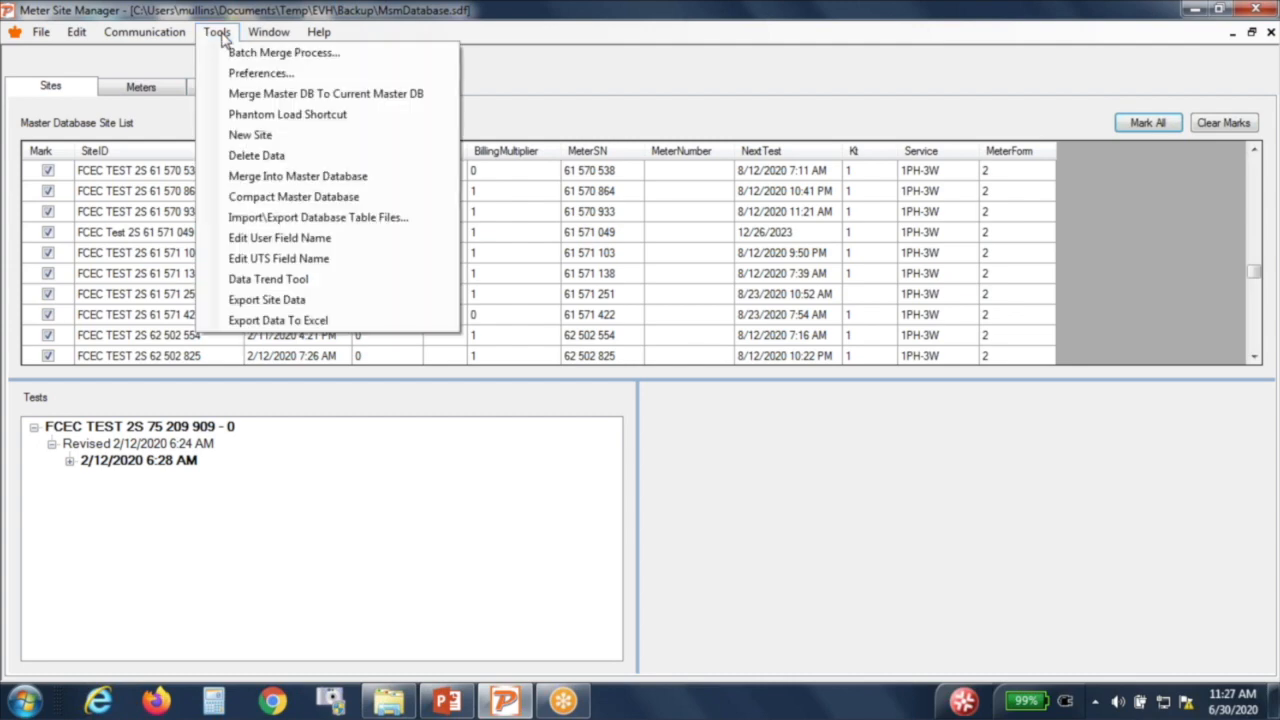
{"action": "left_click", "coordinate": [275, 315]}
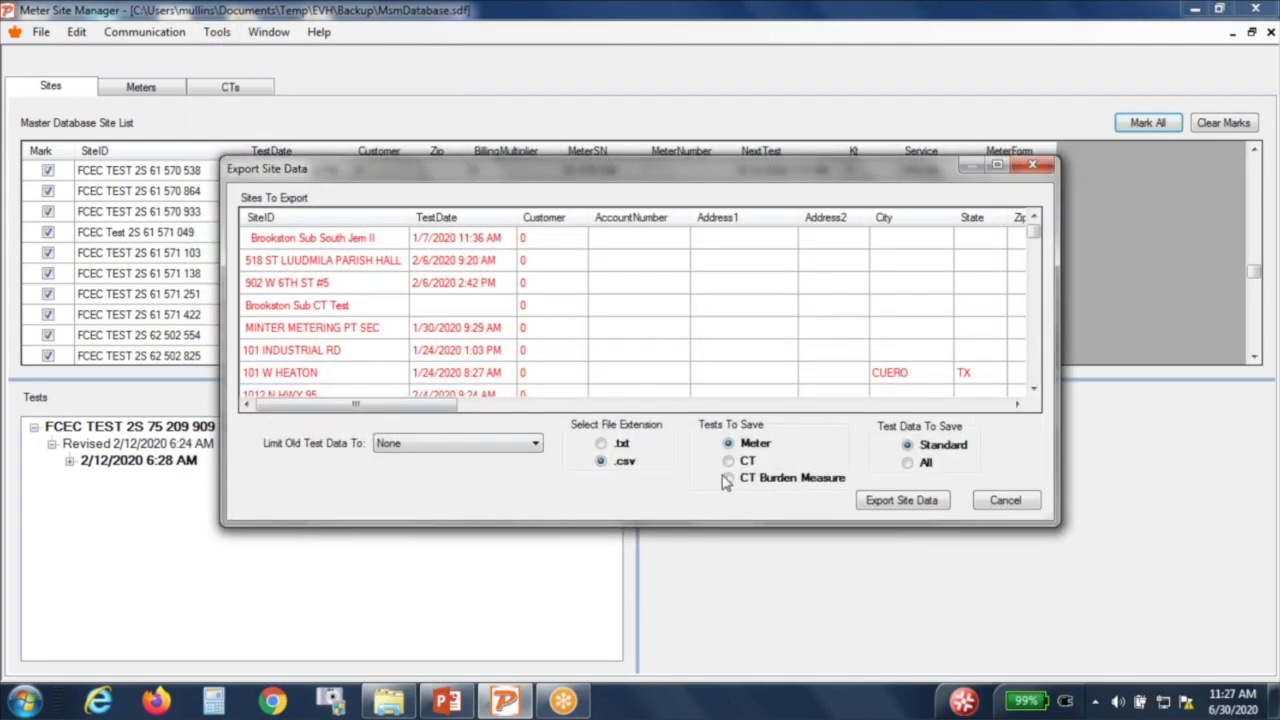
{"action": "left_click", "coordinate": [738, 464]}
{"action": "left_click", "coordinate": [903, 500]}
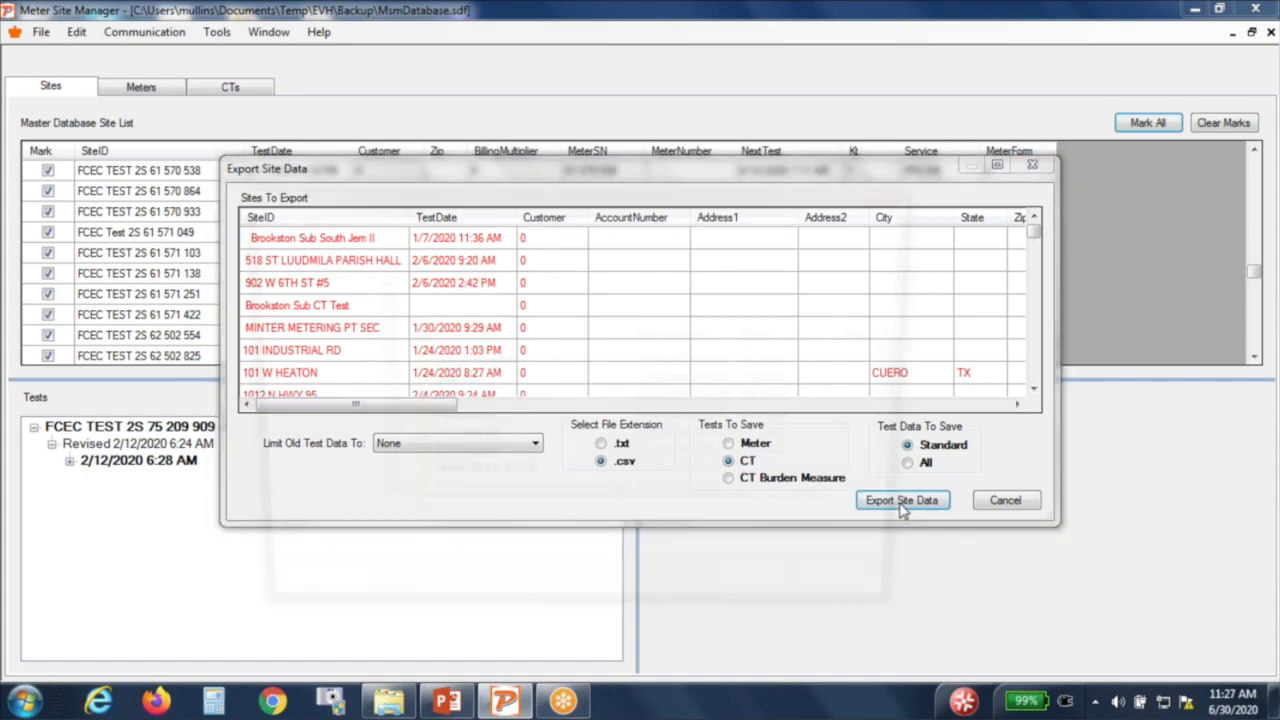
{"action": "left_click_drag", "start_coordinate": [912, 368], "coordinate": [916, 405]}
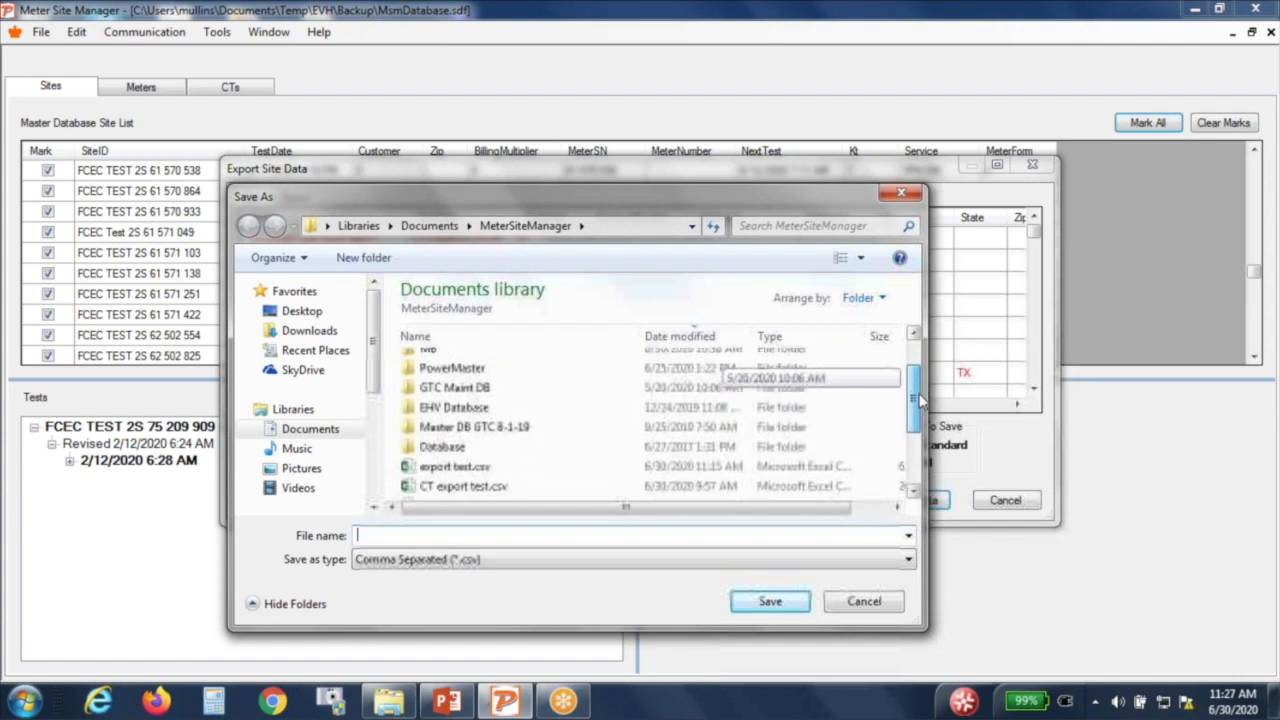
{"action": "left_click", "coordinate": [478, 485]}
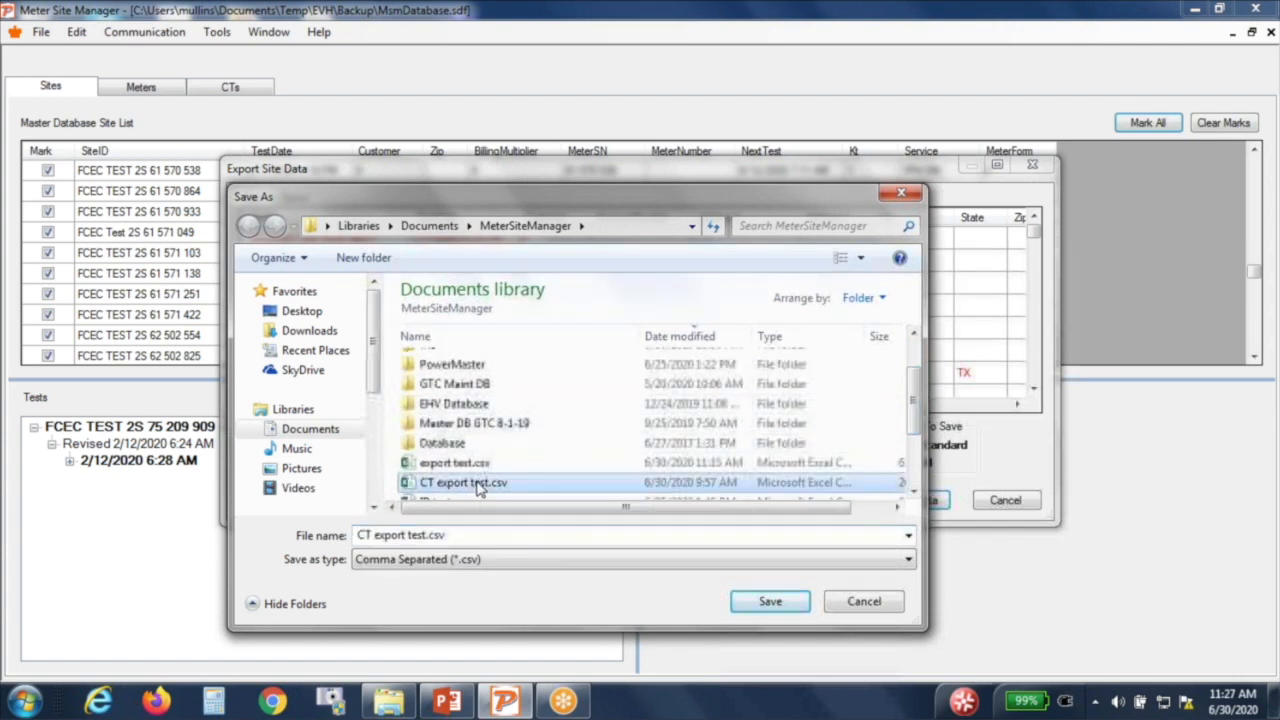
{"action": "left_click", "coordinate": [770, 601]}
{"action": "left_click", "coordinate": [679, 363]}
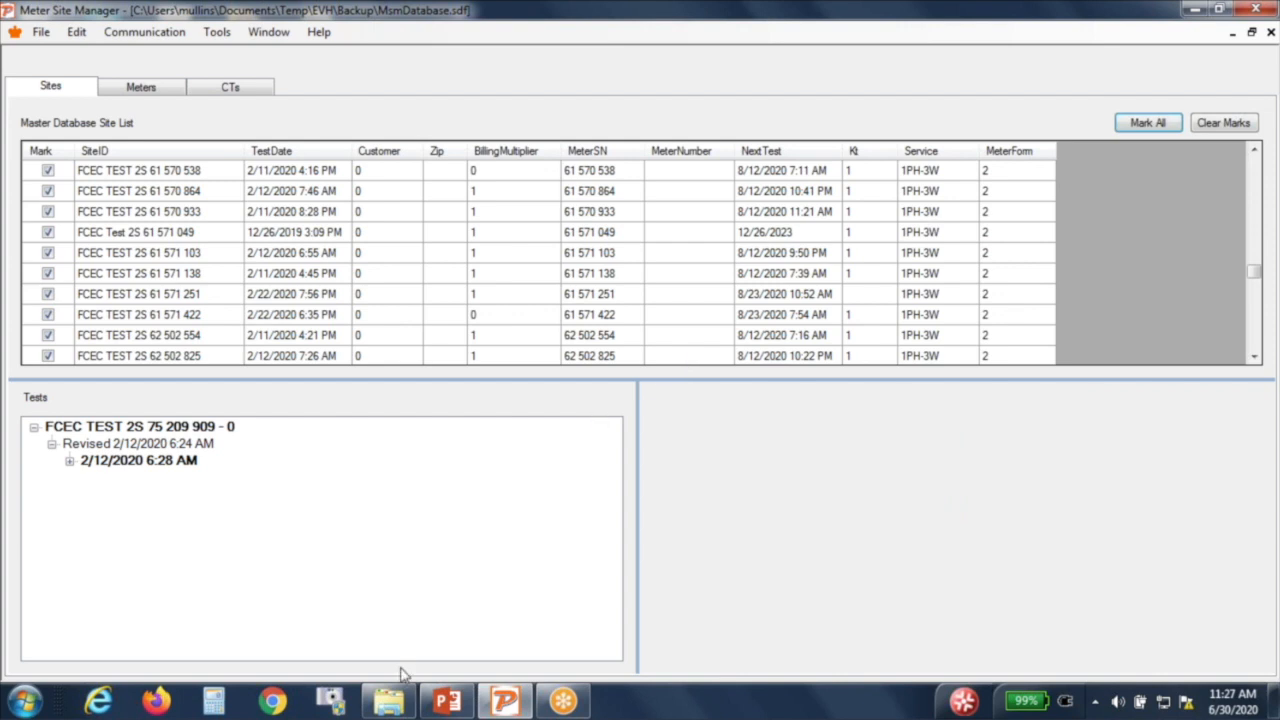
Step: Open CT export test.csv read-only from the Documents folder and maximize Excel
{"action": "left_click", "coordinate": [395, 698]}
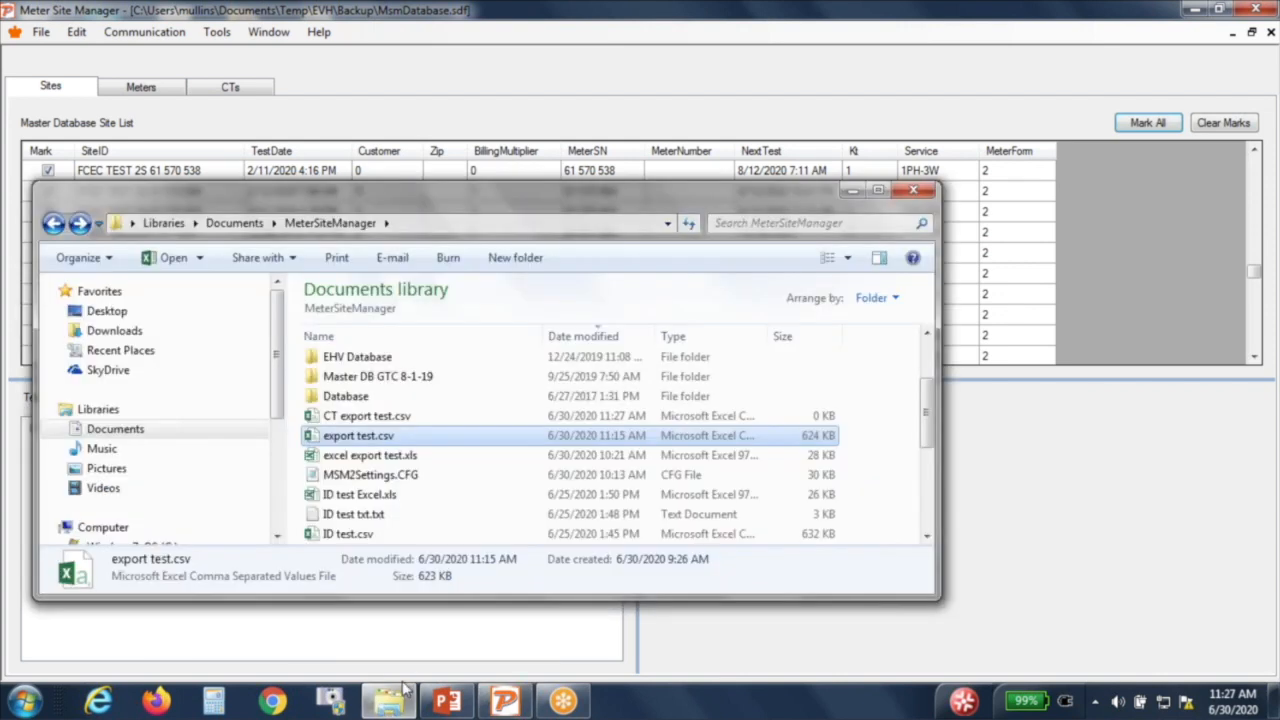
{"action": "left_click", "coordinate": [381, 419]}
{"action": "double_click", "coordinate": [381, 419]}
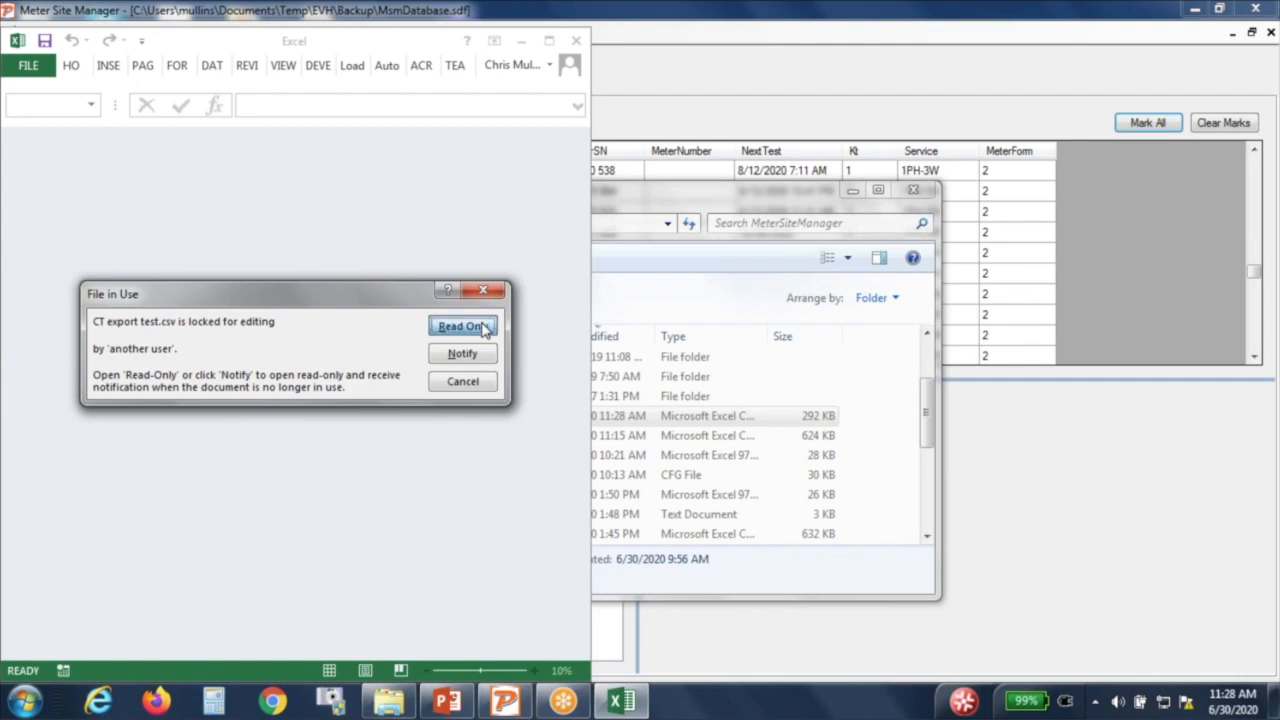
{"action": "left_click", "coordinate": [462, 326]}
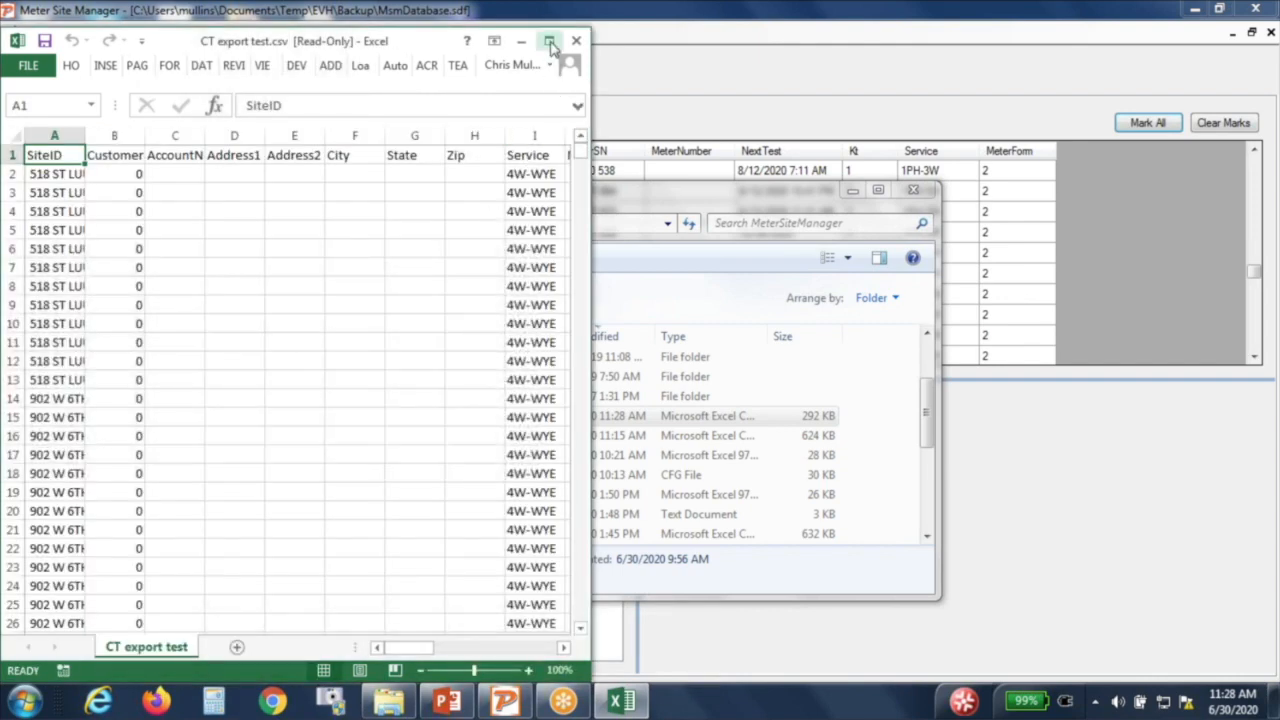
{"action": "left_click", "coordinate": [550, 42]}
Step: Browse the CT data columns, checking cell K9 and column V values, then return to A1
{"action": "left_click", "coordinate": [660, 275]}
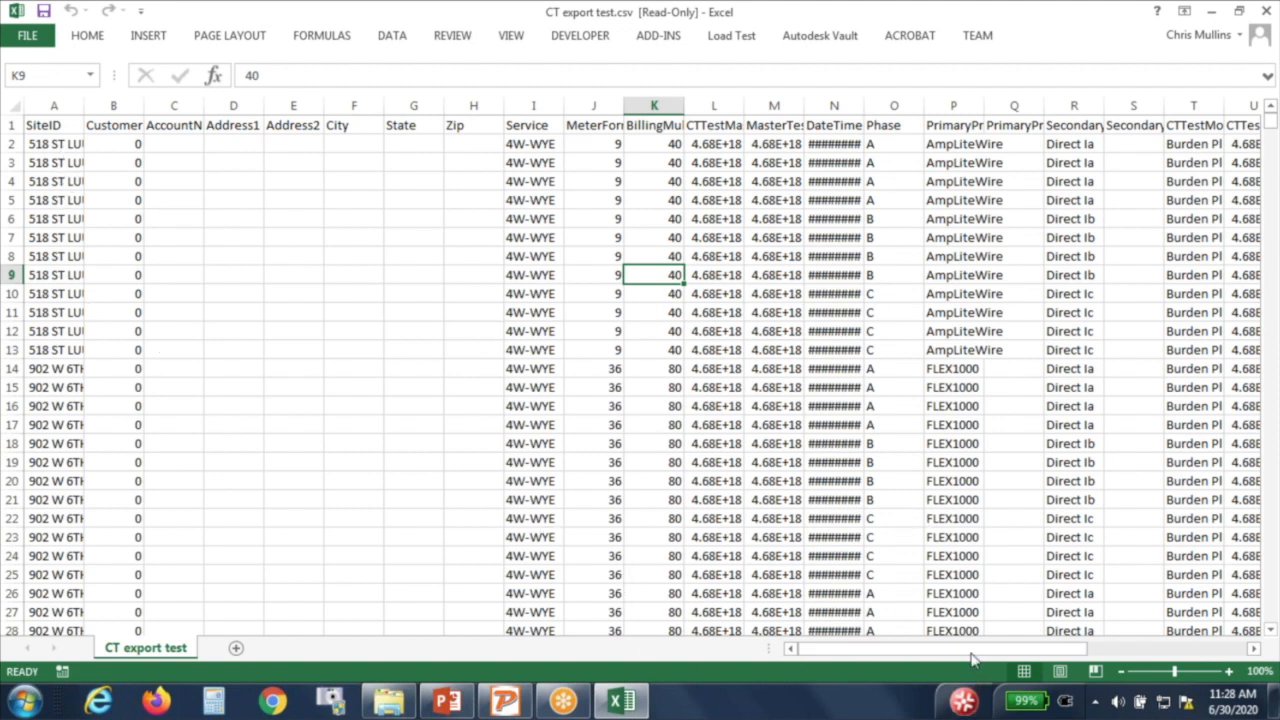
{"action": "left_click_drag", "start_coordinate": [975, 652], "coordinate": [1030, 651]}
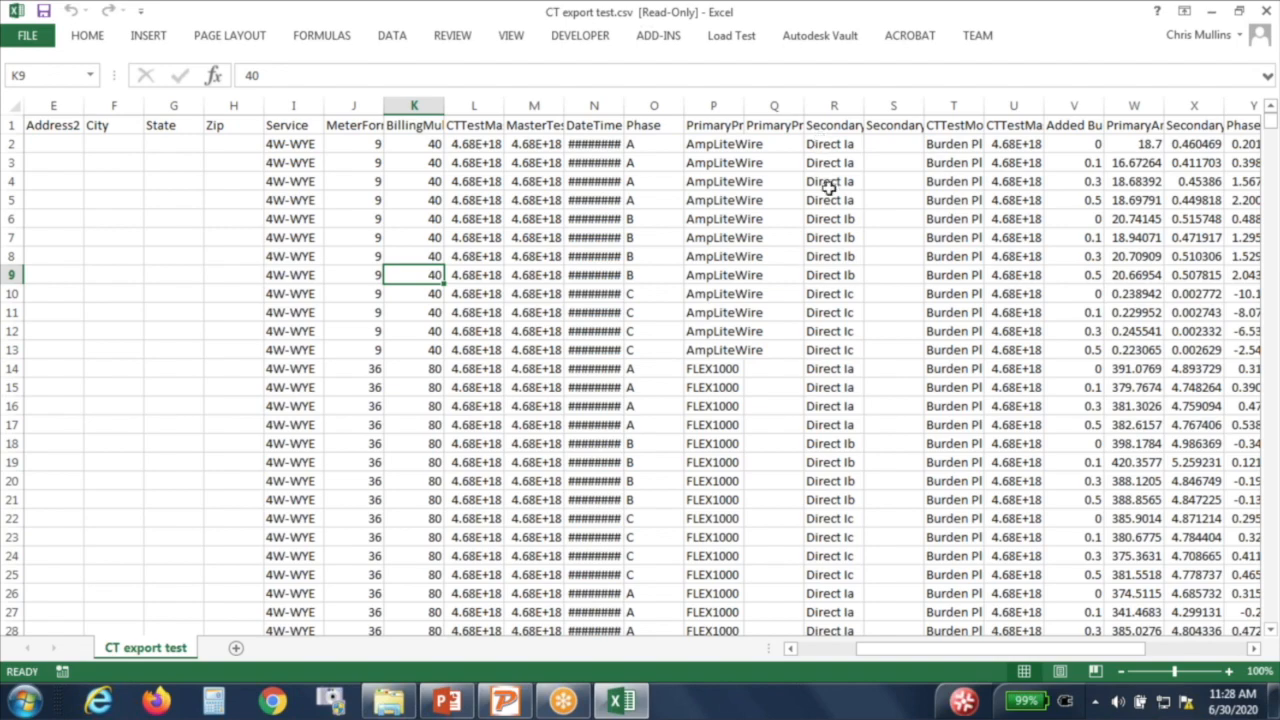
{"action": "left_click_drag", "start_coordinate": [972, 650], "coordinate": [1121, 655]}
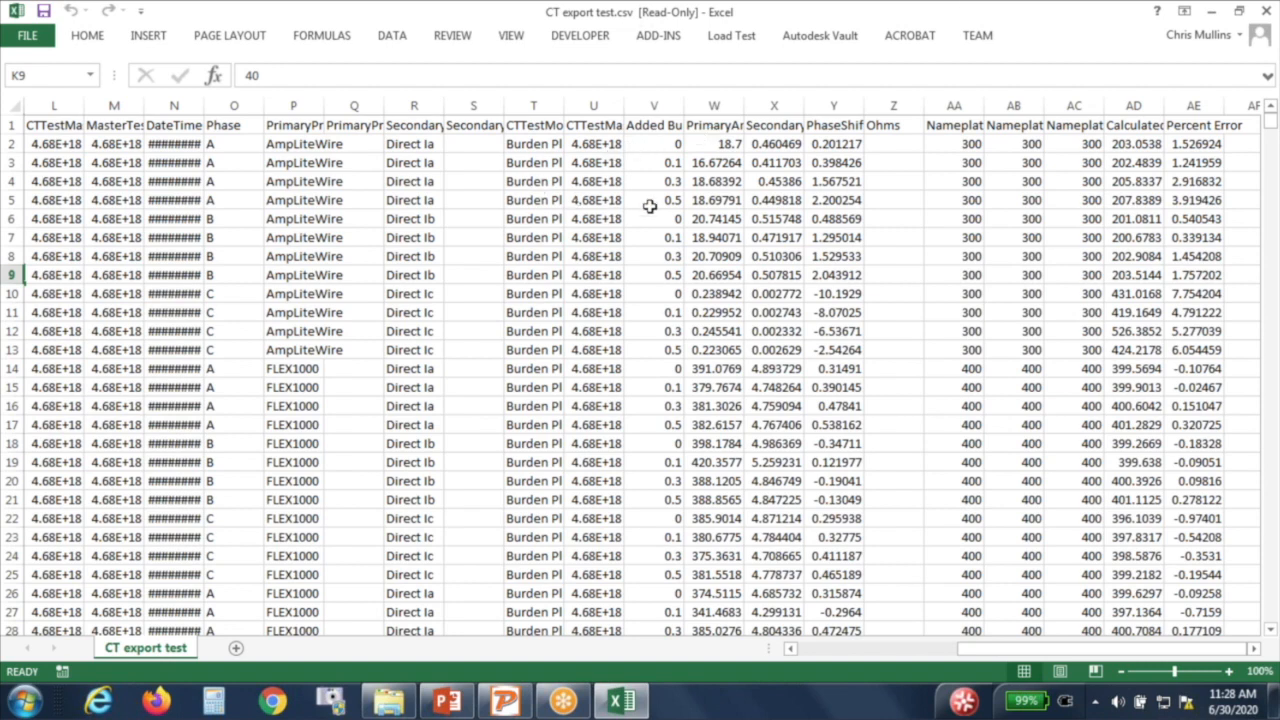
{"action": "left_click", "coordinate": [651, 143]}
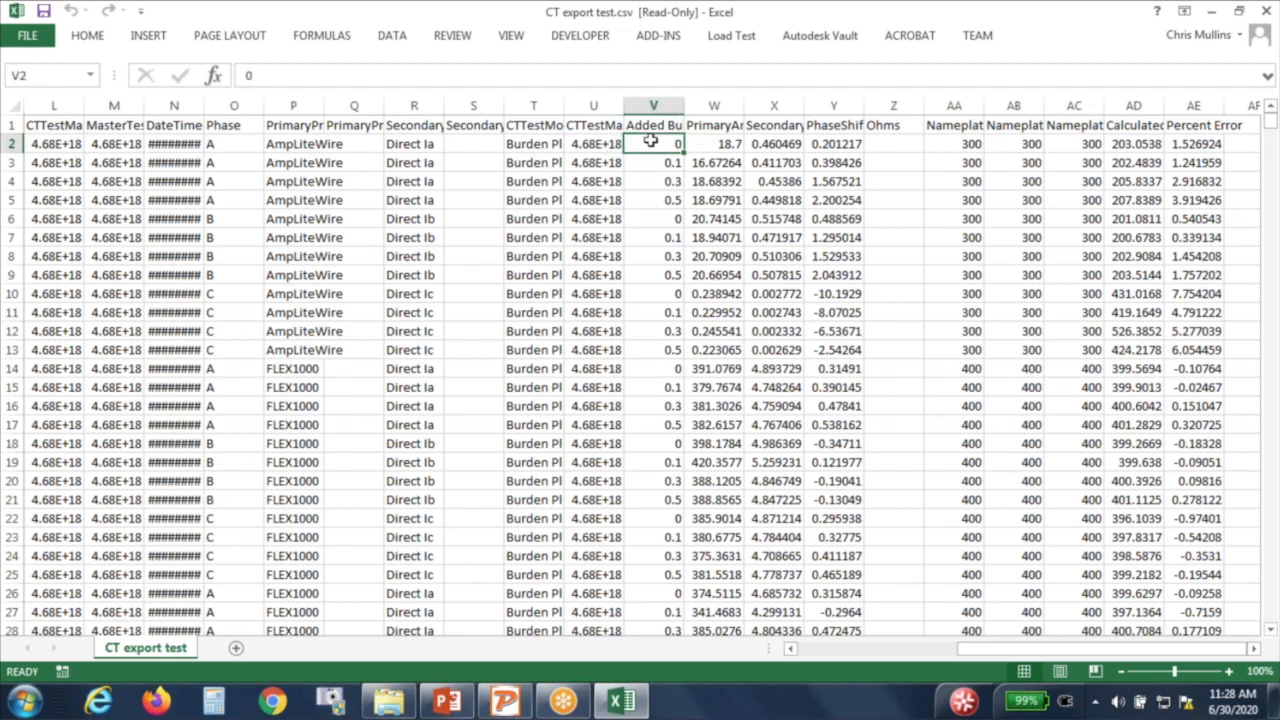
{"action": "key", "text": "Down"}
{"action": "key", "text": "Down"}
{"action": "key", "text": "Down"}
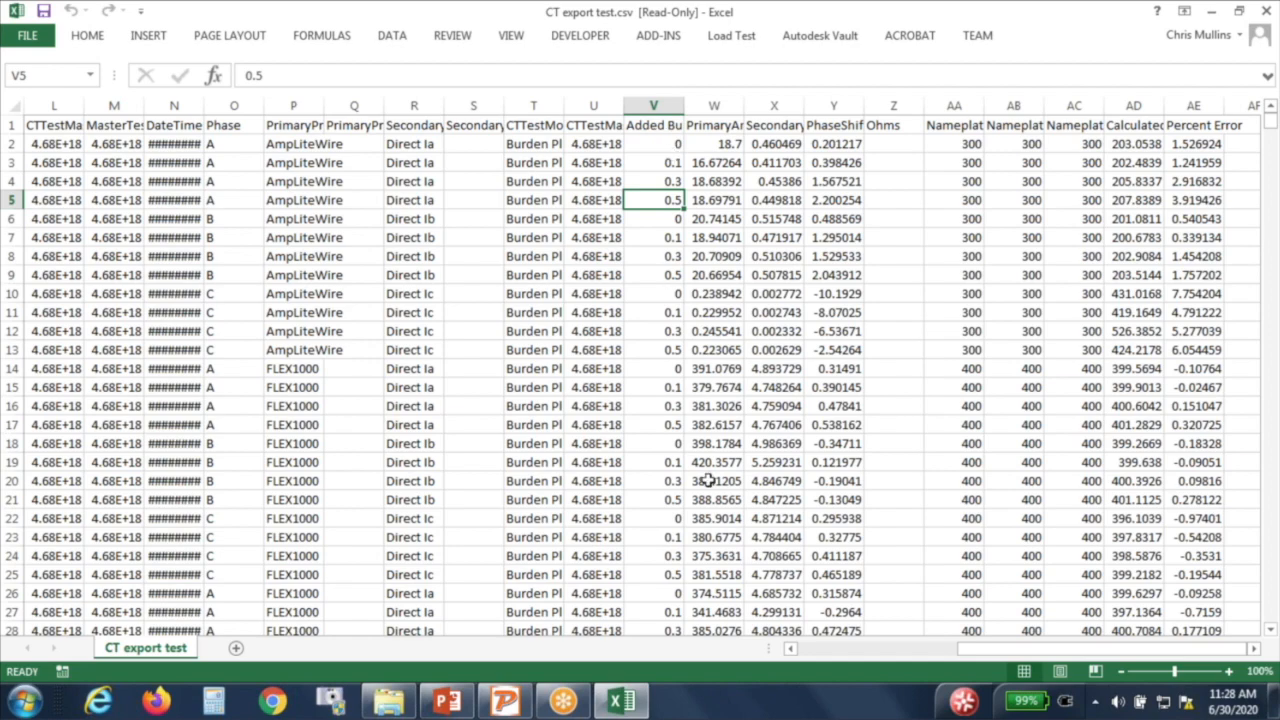
{"action": "left_click_drag", "start_coordinate": [960, 651], "coordinate": [770, 660]}
{"action": "left_click", "coordinate": [66, 127]}
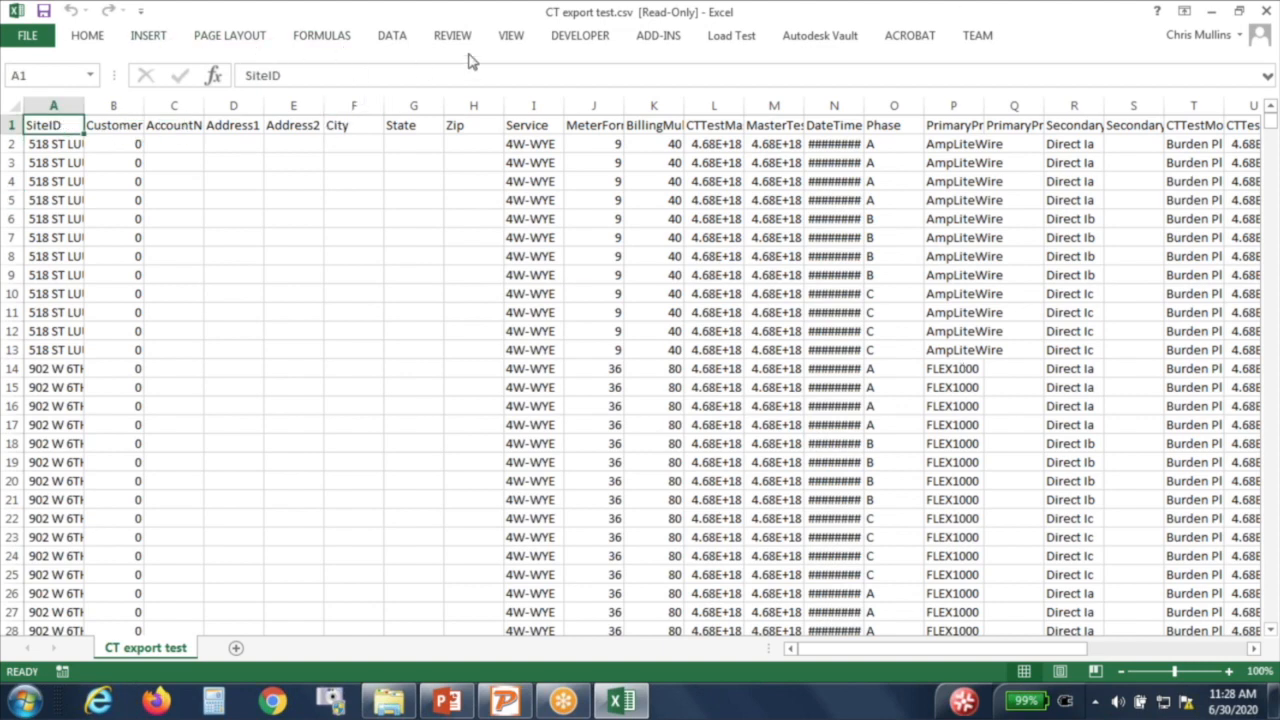
Step: Freeze the top row of CT export test, verify it by scrolling, and select column AE
{"action": "left_click", "coordinate": [509, 38]}
{"action": "left_click", "coordinate": [608, 90]}
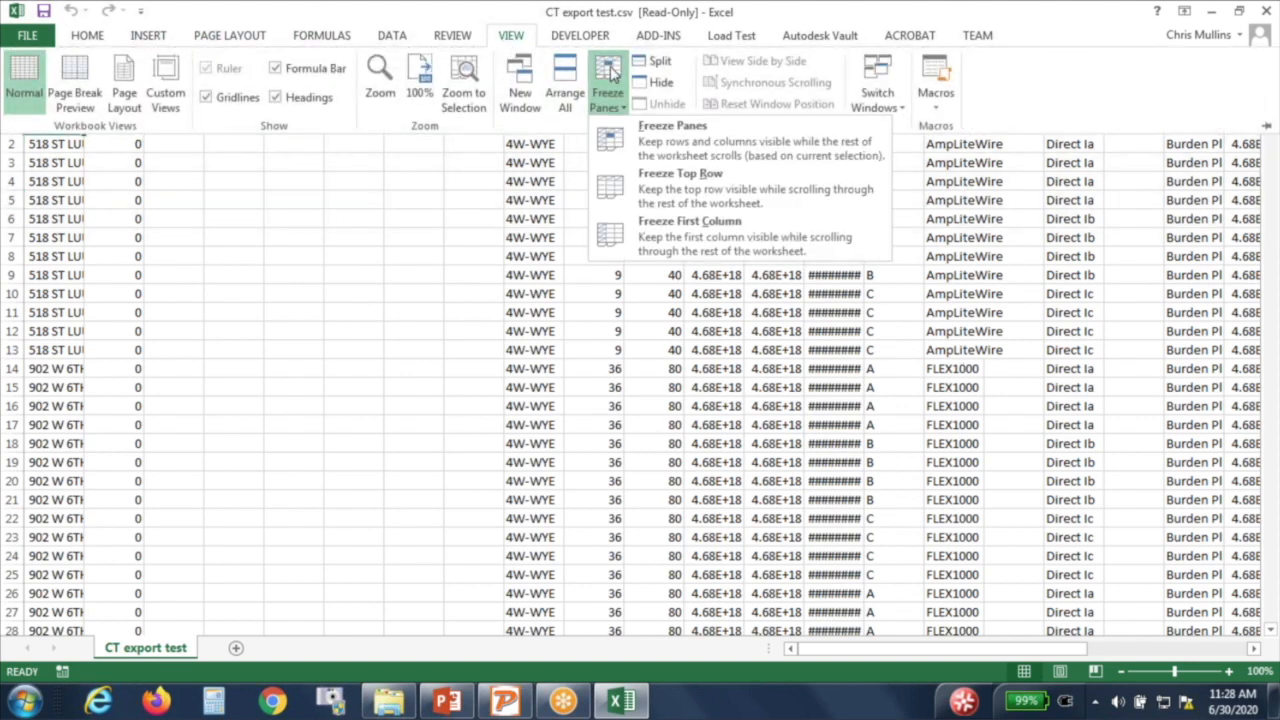
{"action": "left_click", "coordinate": [655, 190]}
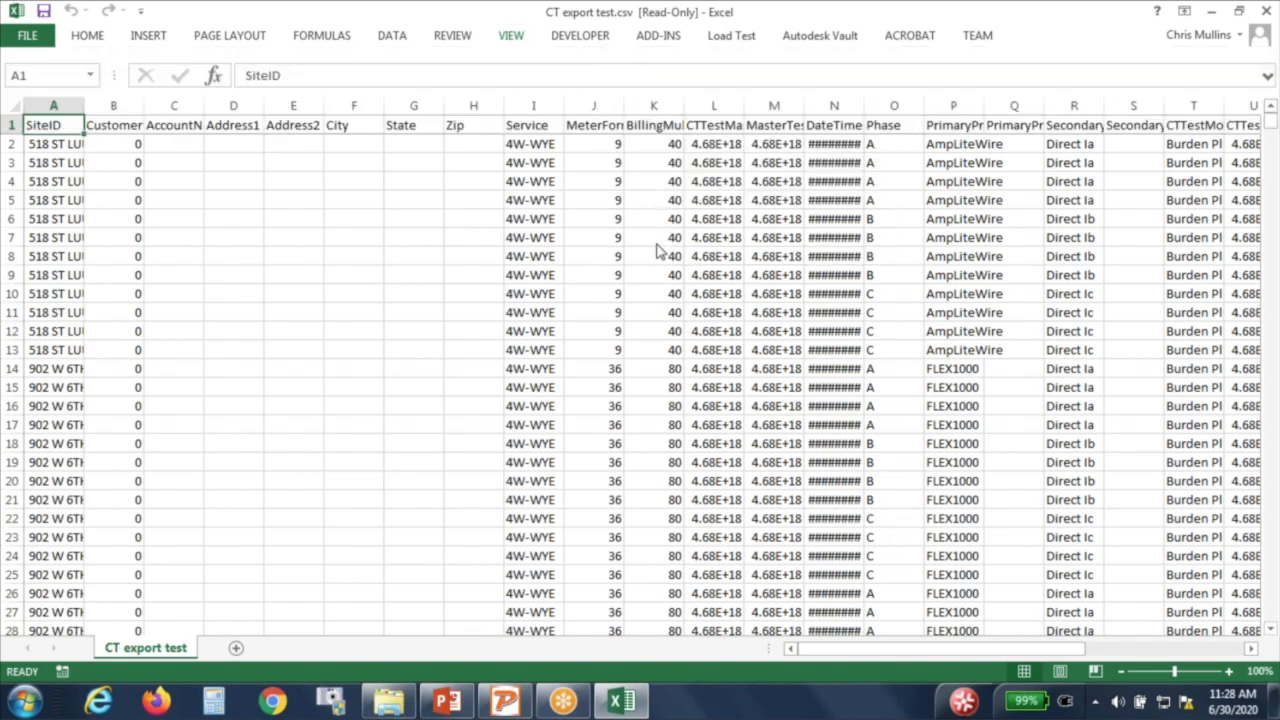
{"action": "scroll", "coordinate": [655, 243], "scroll_direction": "down", "scroll_amount": 7}
{"action": "scroll", "coordinate": [657, 246], "scroll_direction": "up", "scroll_amount": 7}
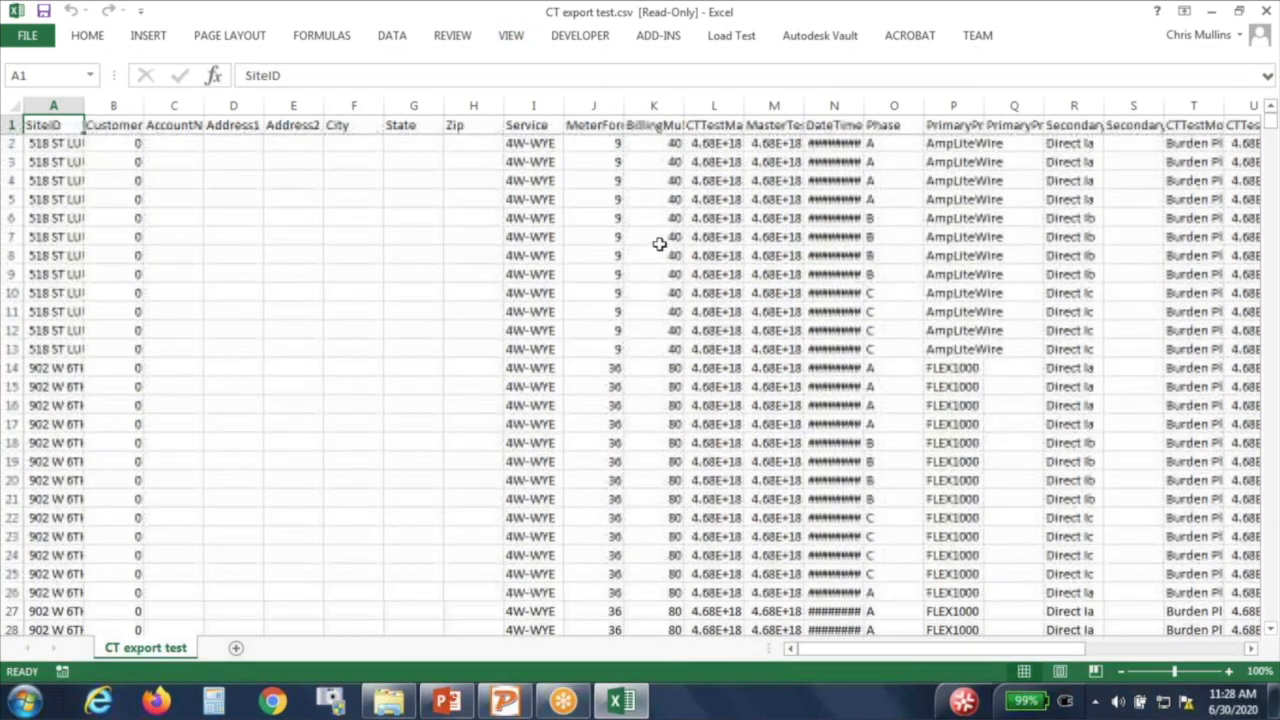
{"action": "left_click_drag", "start_coordinate": [1008, 655], "coordinate": [1193, 660]}
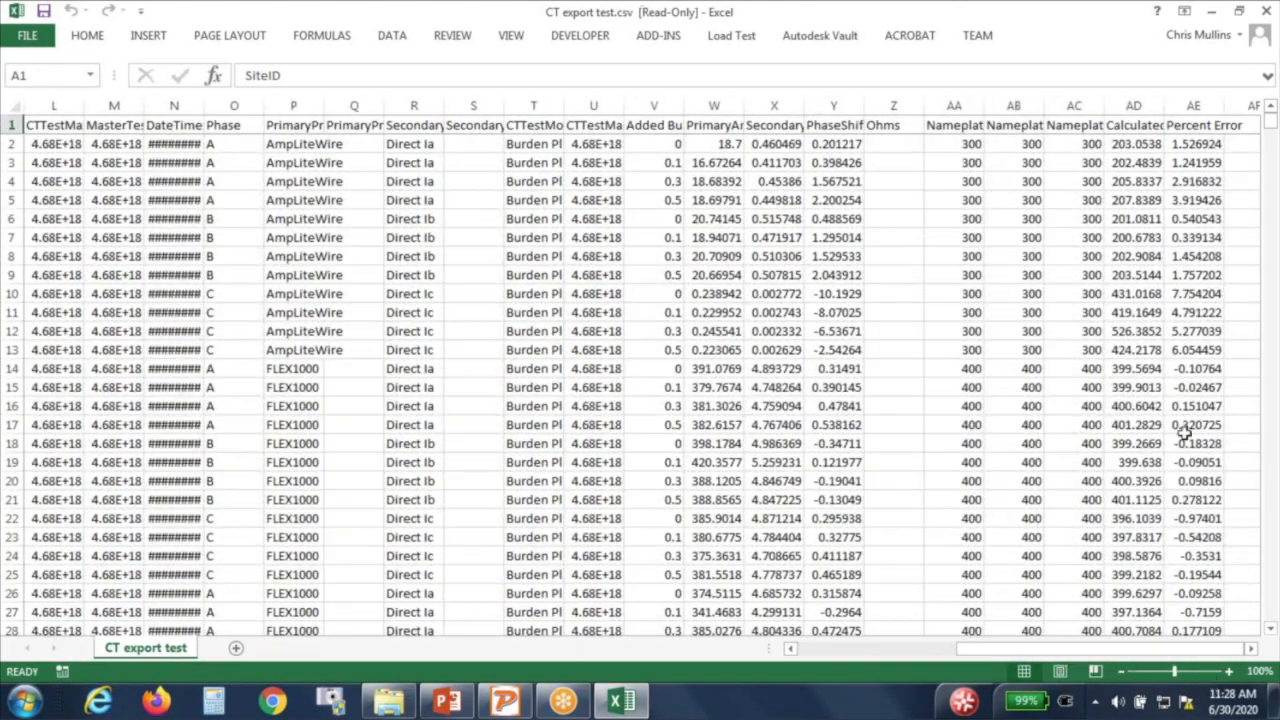
{"action": "left_click", "coordinate": [1183, 106]}
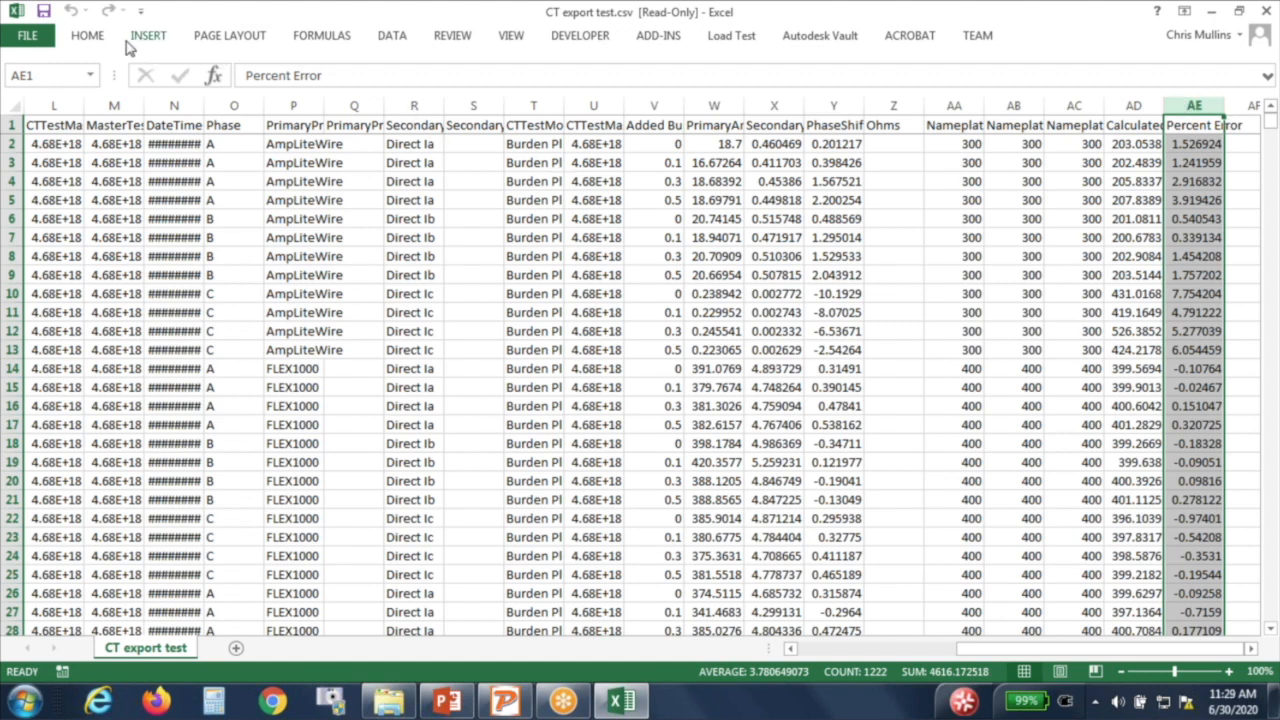
Step: Highlight Percent Error values greater than 2 with light red fill and dark red text
{"action": "left_click", "coordinate": [95, 42]}
{"action": "left_click", "coordinate": [754, 95]}
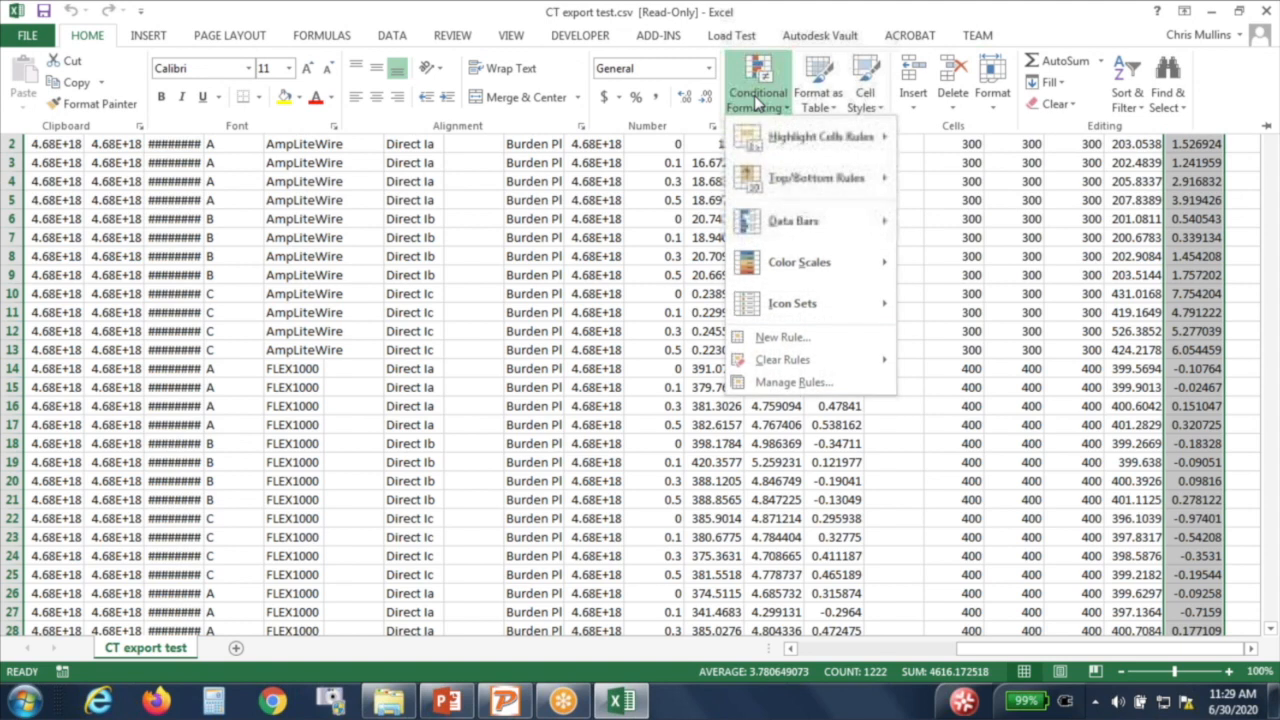
{"action": "mouse_move", "coordinate": [778, 145]}
{"action": "left_click", "coordinate": [950, 140]}
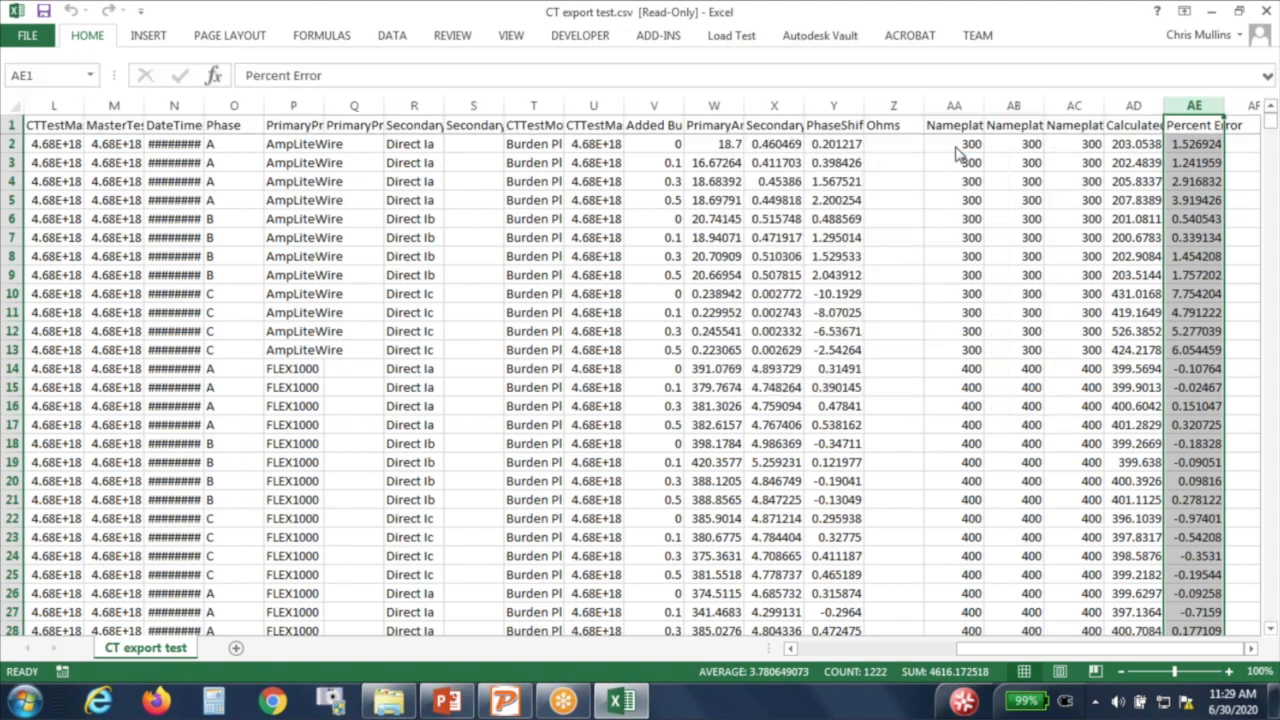
{"action": "type", "text": "2"}
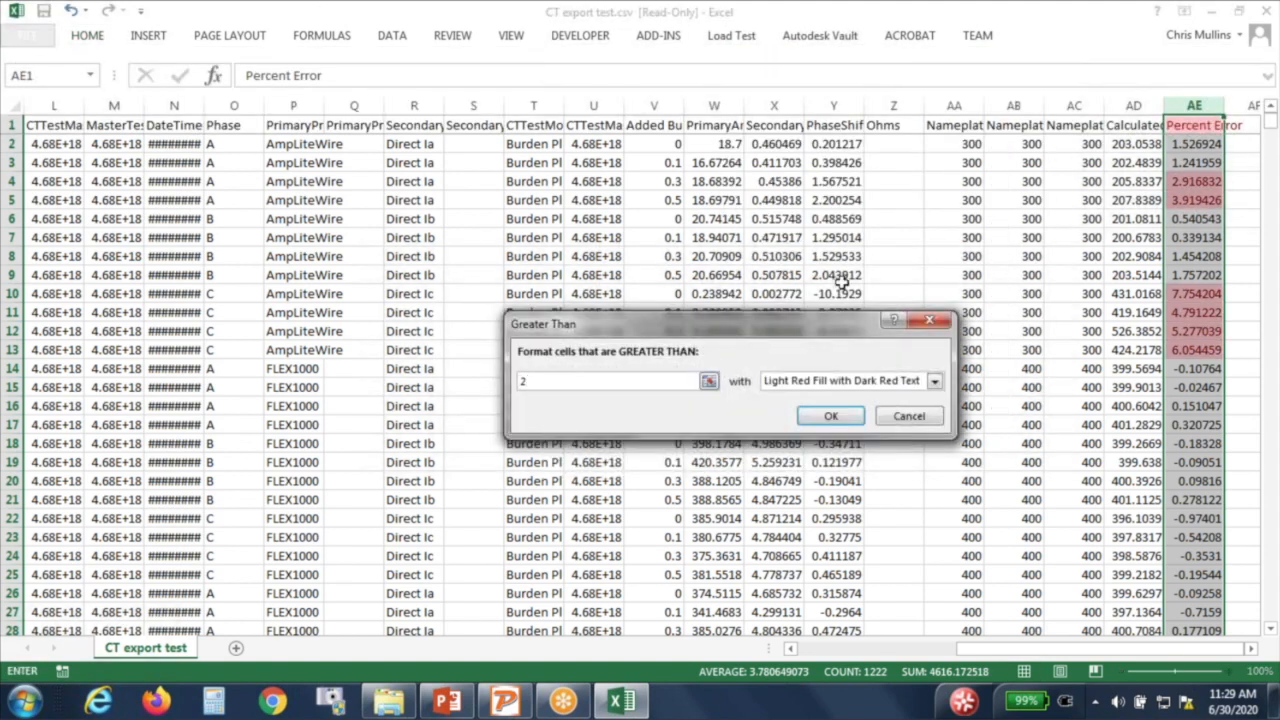
{"action": "key", "text": "Return"}
{"action": "left_click", "coordinate": [1051, 331]}
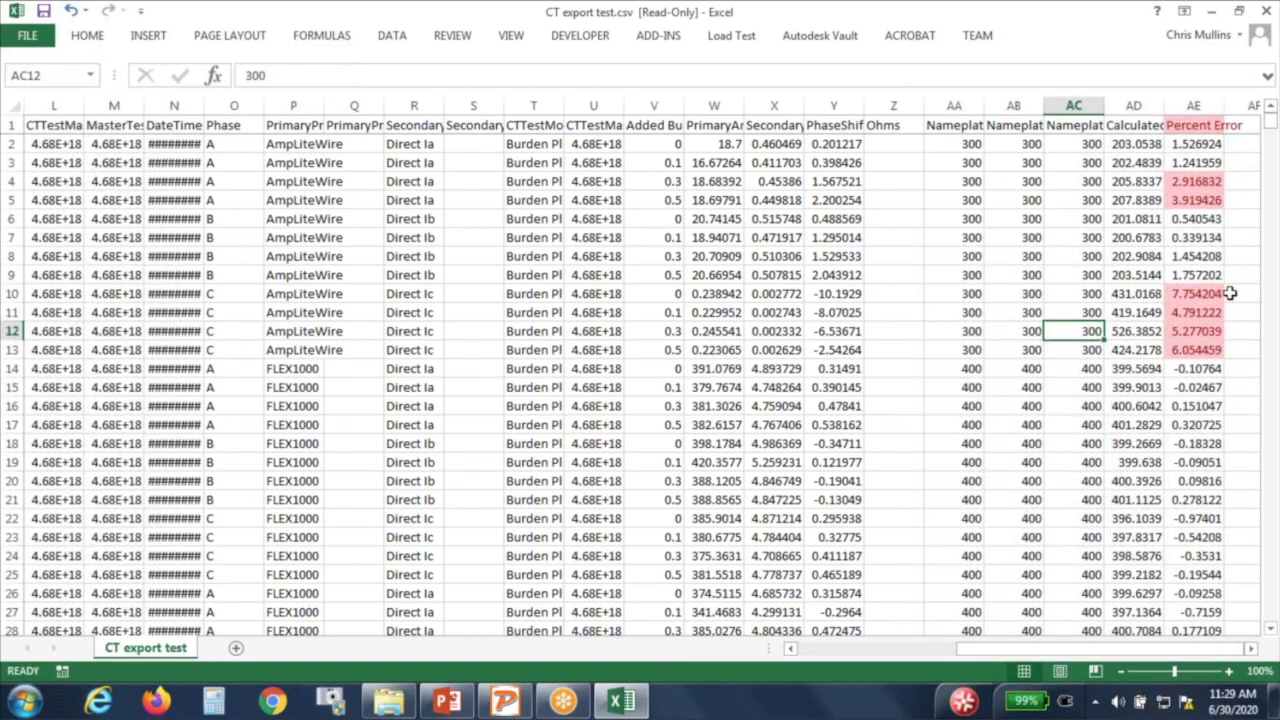
{"action": "scroll", "coordinate": [1213, 298], "scroll_direction": "down", "scroll_amount": 1}
{"action": "scroll", "coordinate": [1213, 298], "scroll_direction": "down", "scroll_amount": 4}
{"action": "scroll", "coordinate": [1210, 300], "scroll_direction": "up", "scroll_amount": 5}
{"action": "left_click_drag", "start_coordinate": [1198, 294], "coordinate": [1198, 345]}
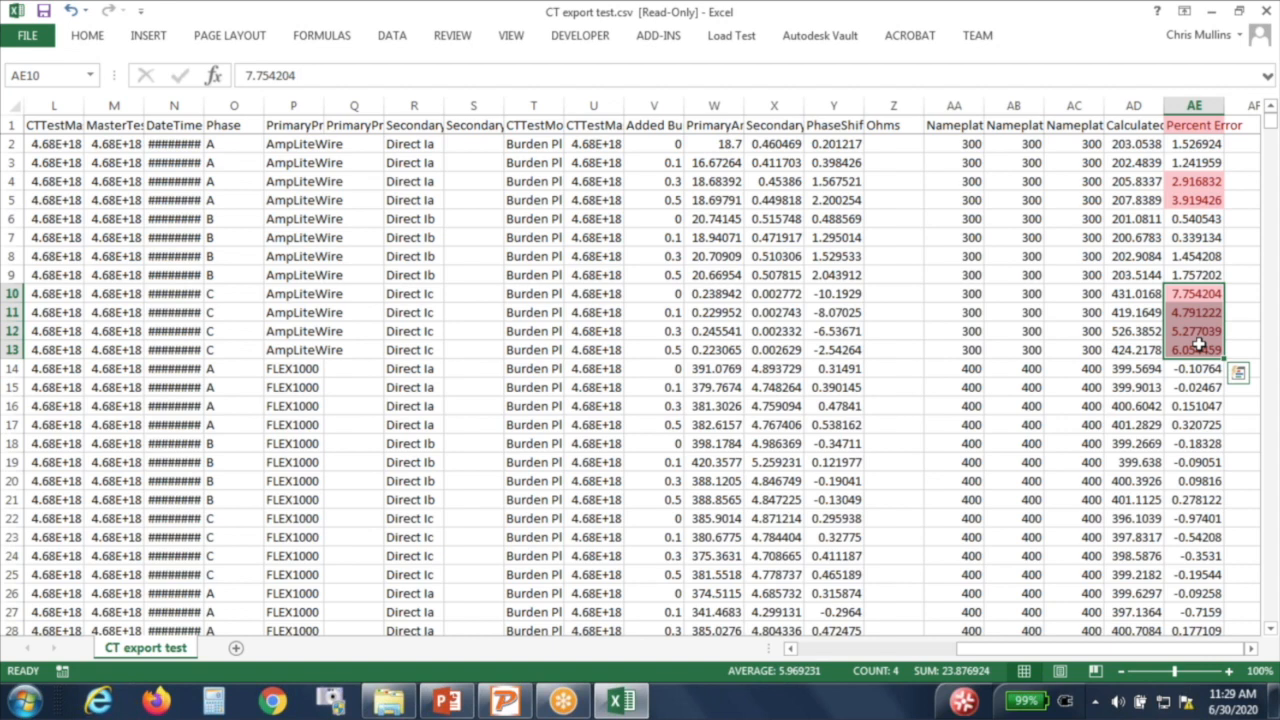
{"action": "left_click", "coordinate": [1158, 387]}
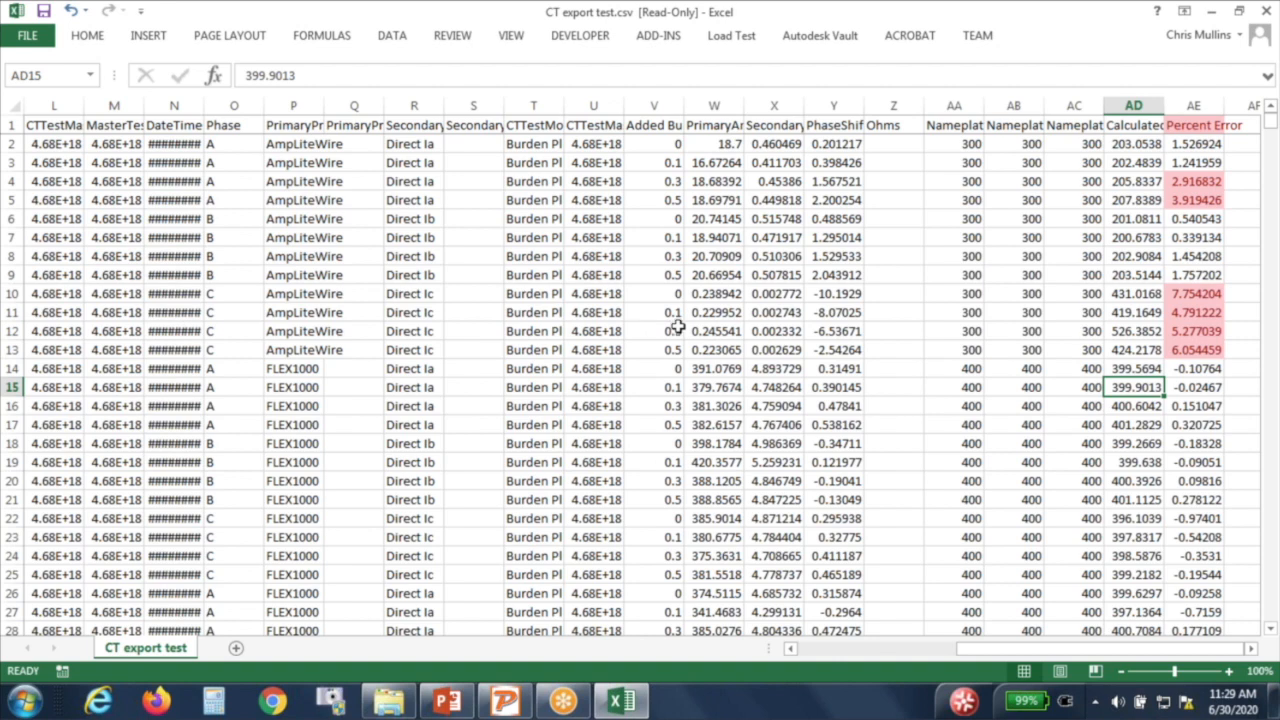
{"action": "left_click_drag", "start_coordinate": [1183, 293], "coordinate": [1188, 345]}
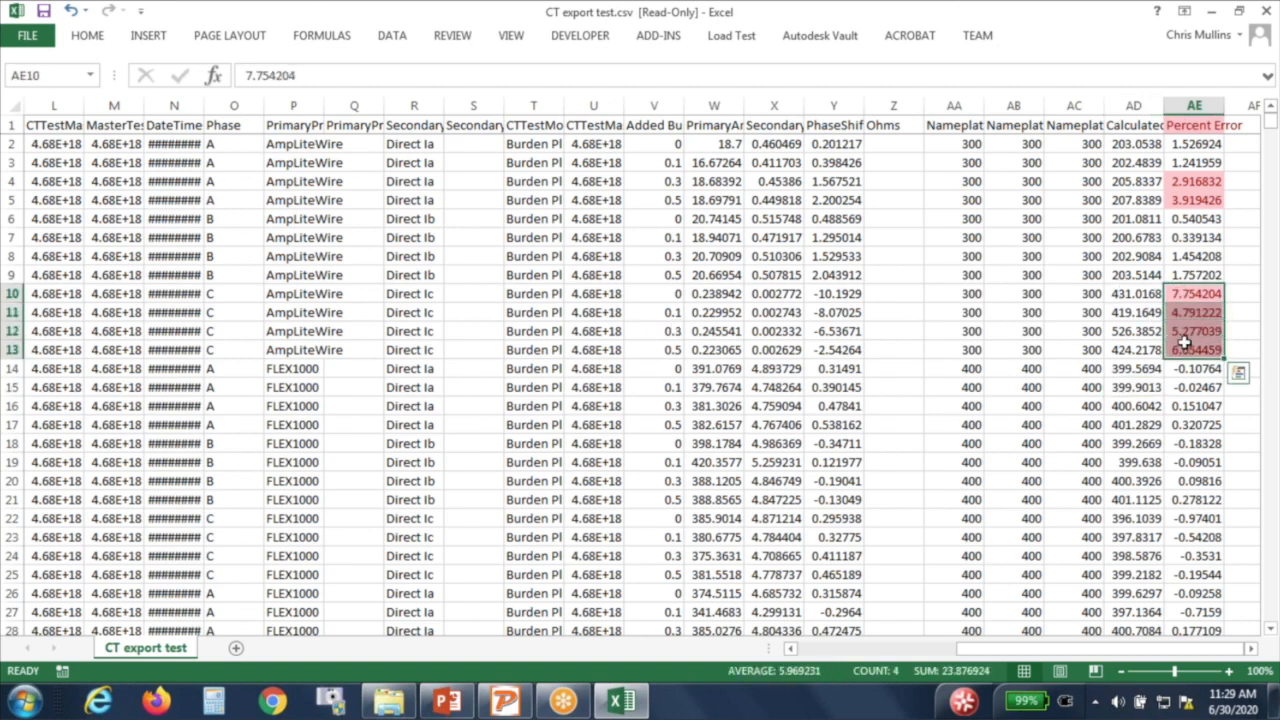
{"action": "left_click_drag", "start_coordinate": [12, 290], "coordinate": [11, 350]}
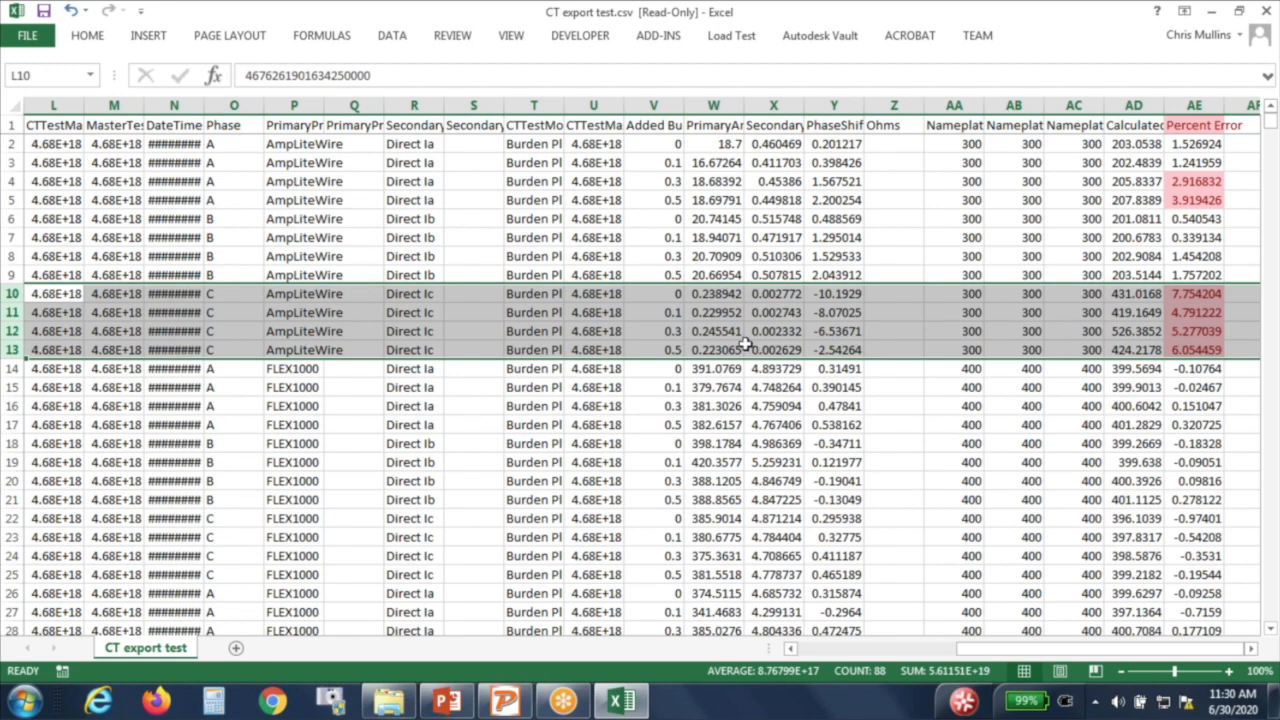
{"action": "left_click", "coordinate": [773, 293]}
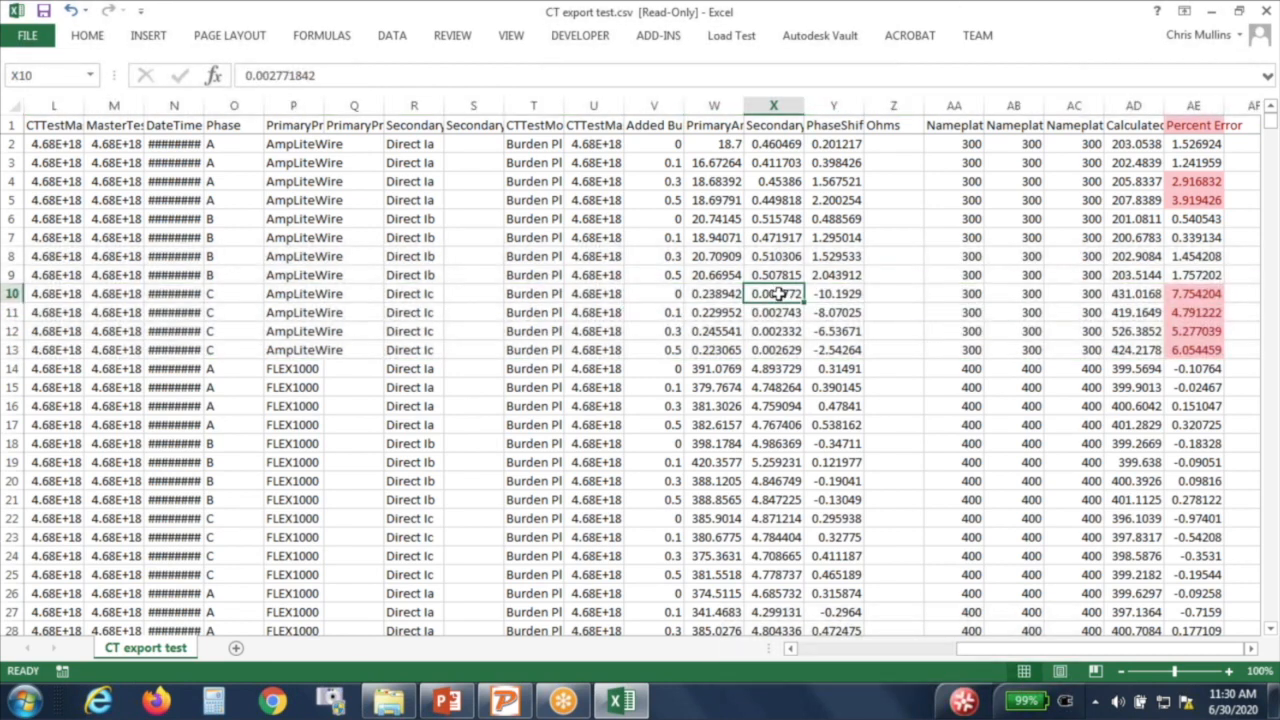
{"action": "left_click_drag", "start_coordinate": [773, 293], "coordinate": [776, 351]}
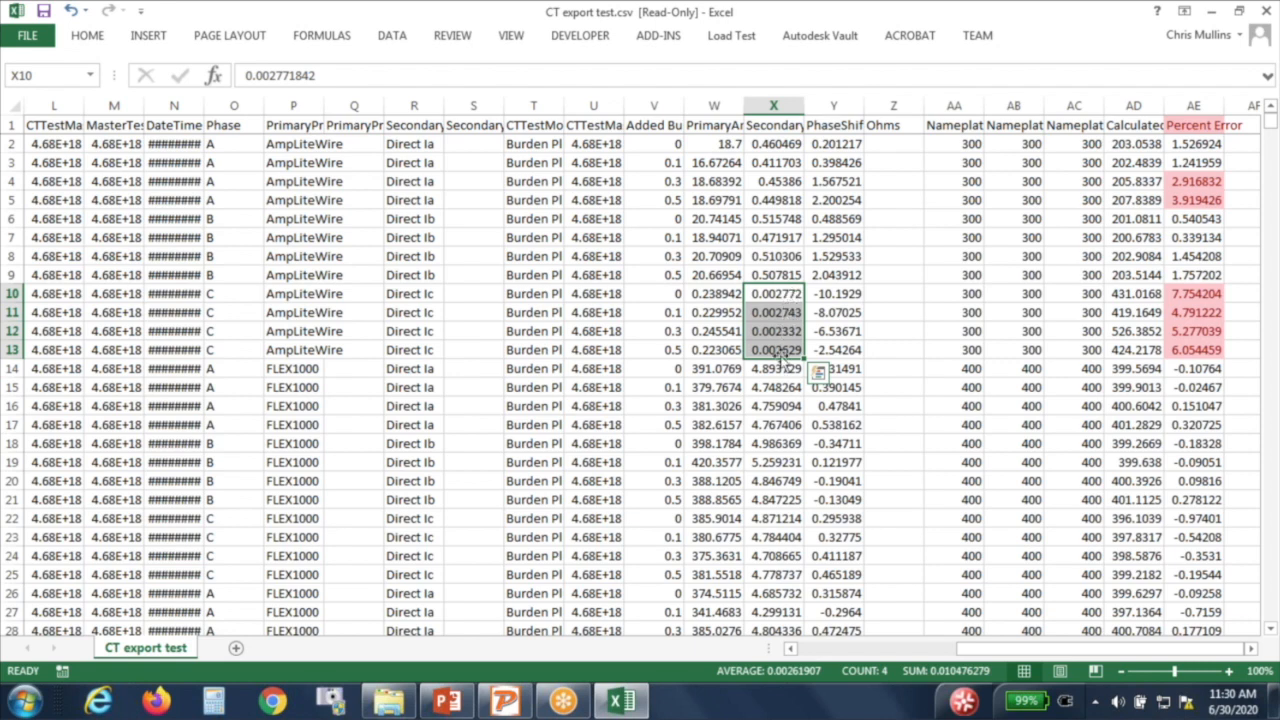
{"action": "left_click", "coordinate": [766, 125]}
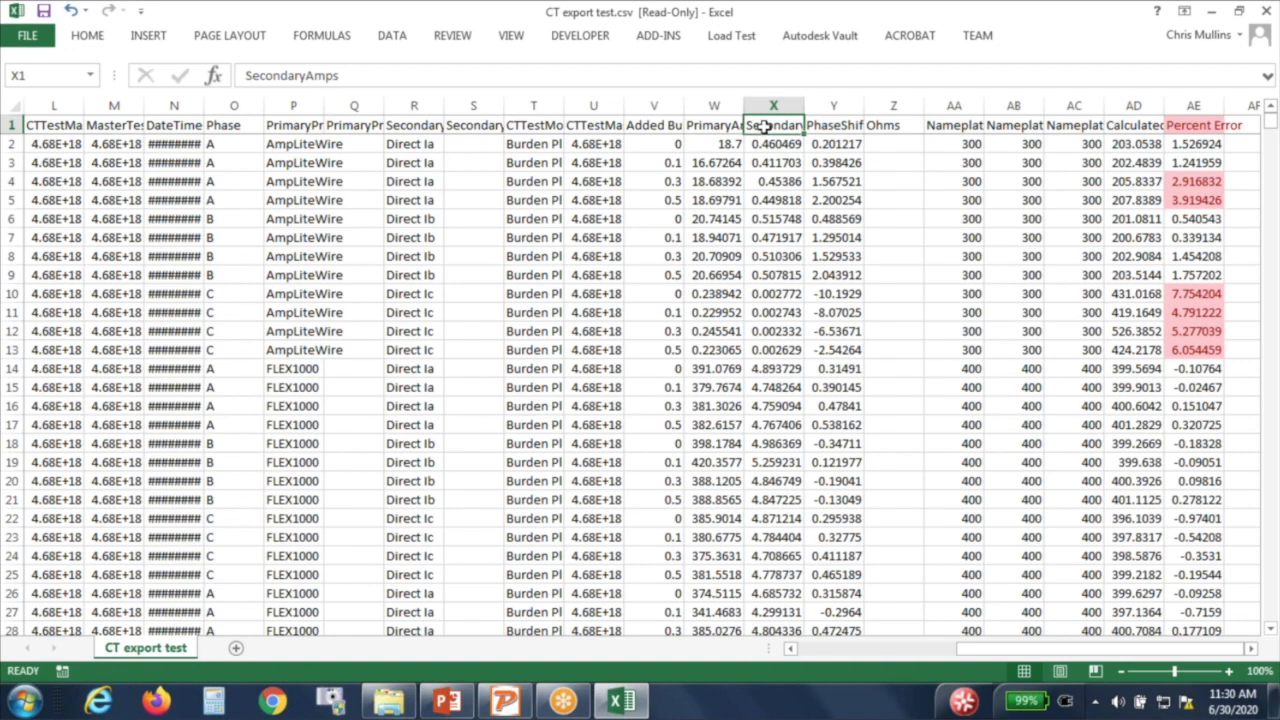
{"action": "left_click", "coordinate": [714, 125]}
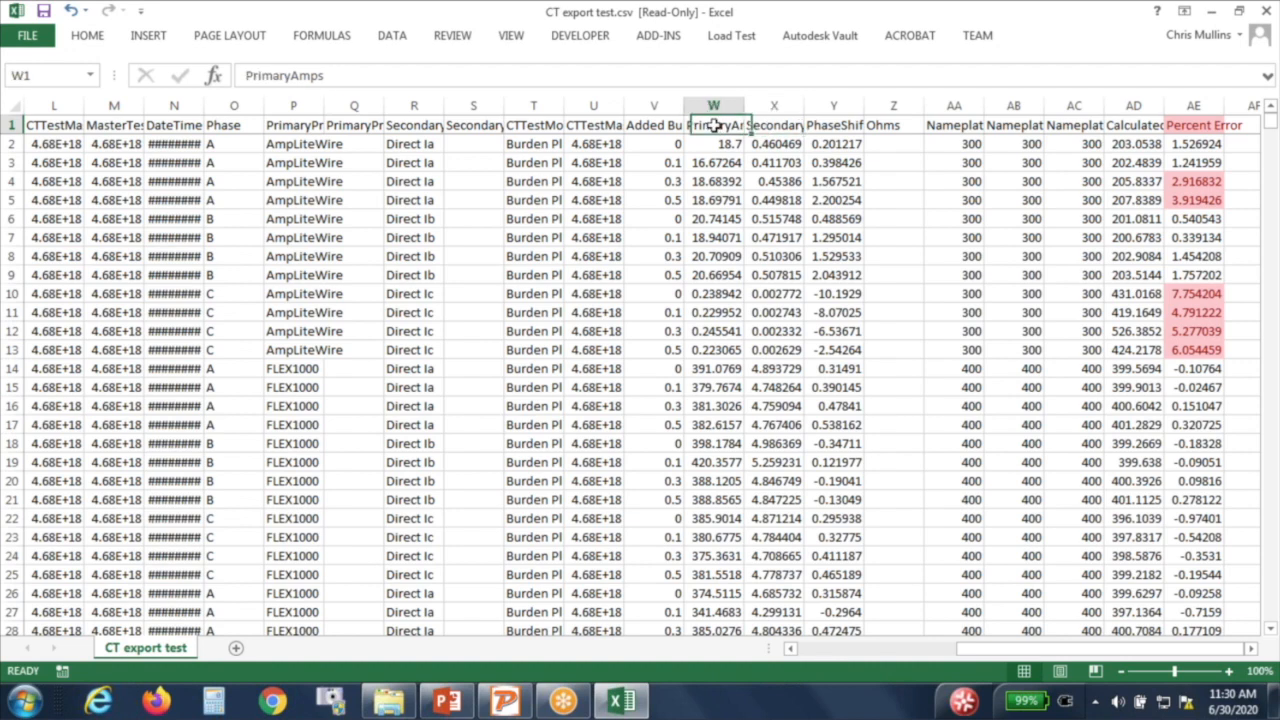
{"action": "left_click", "coordinate": [785, 295]}
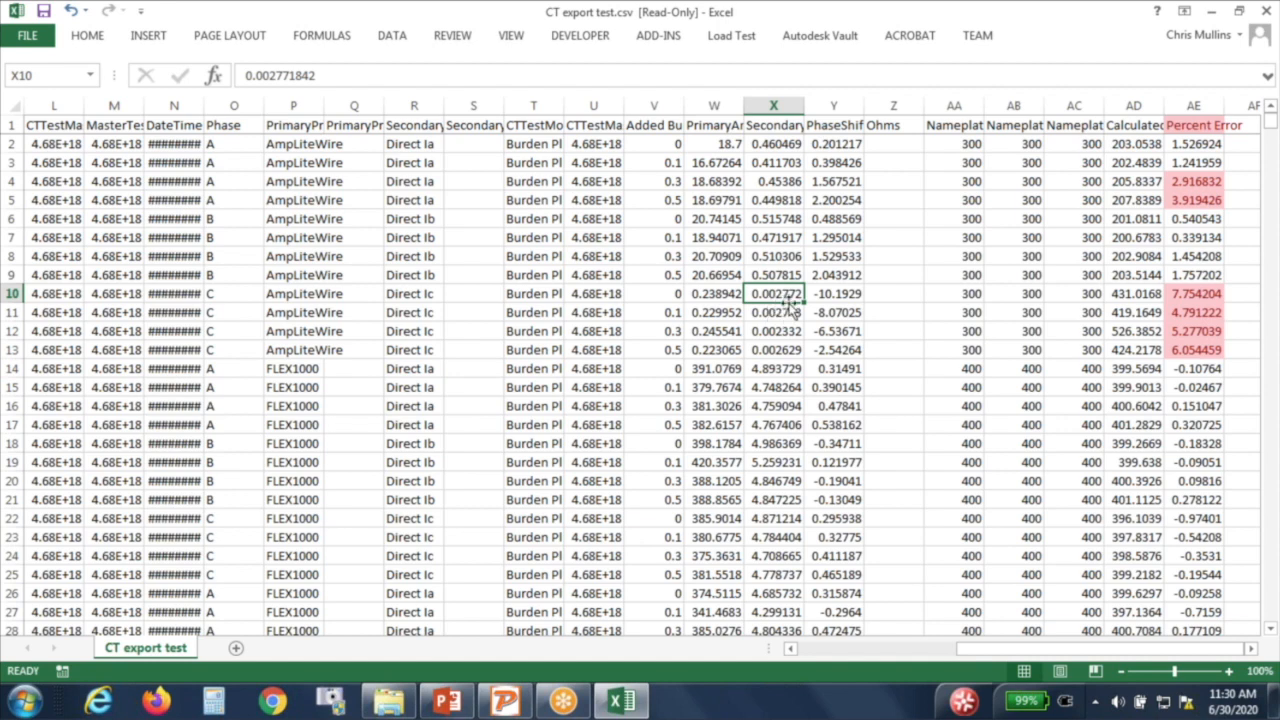
{"action": "left_click", "coordinate": [715, 293]}
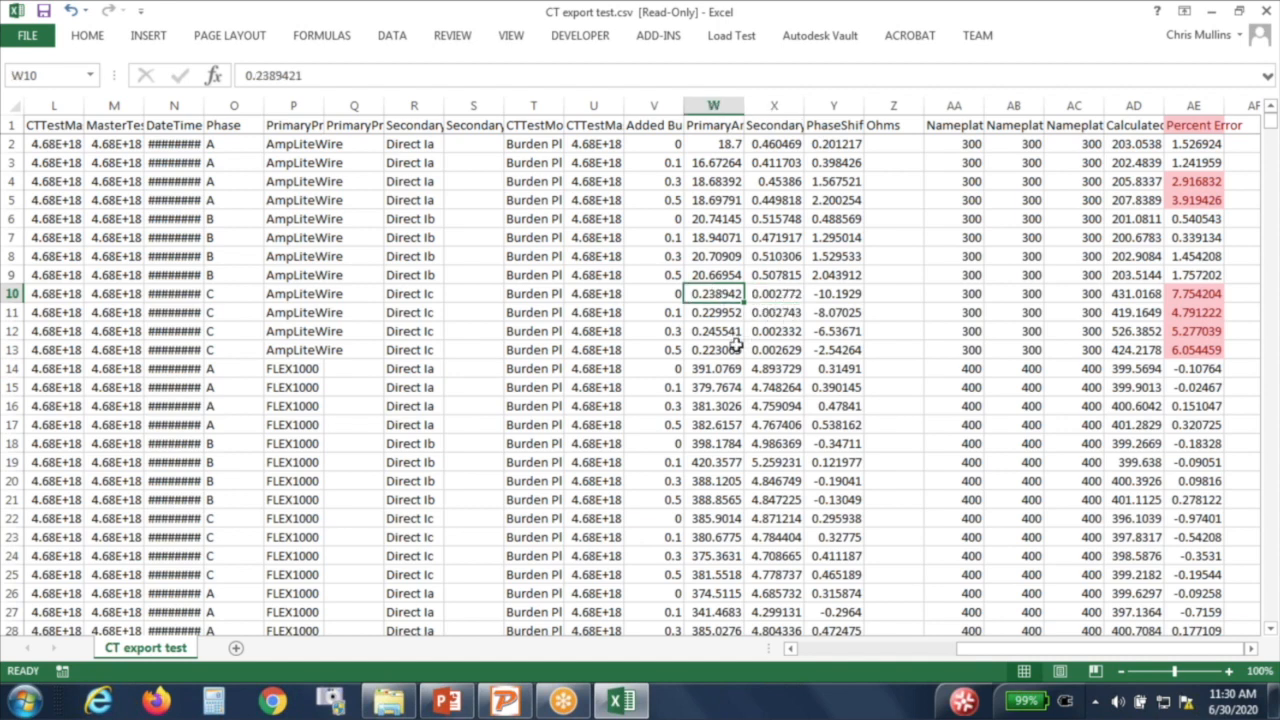
{"action": "left_click", "coordinate": [952, 297]}
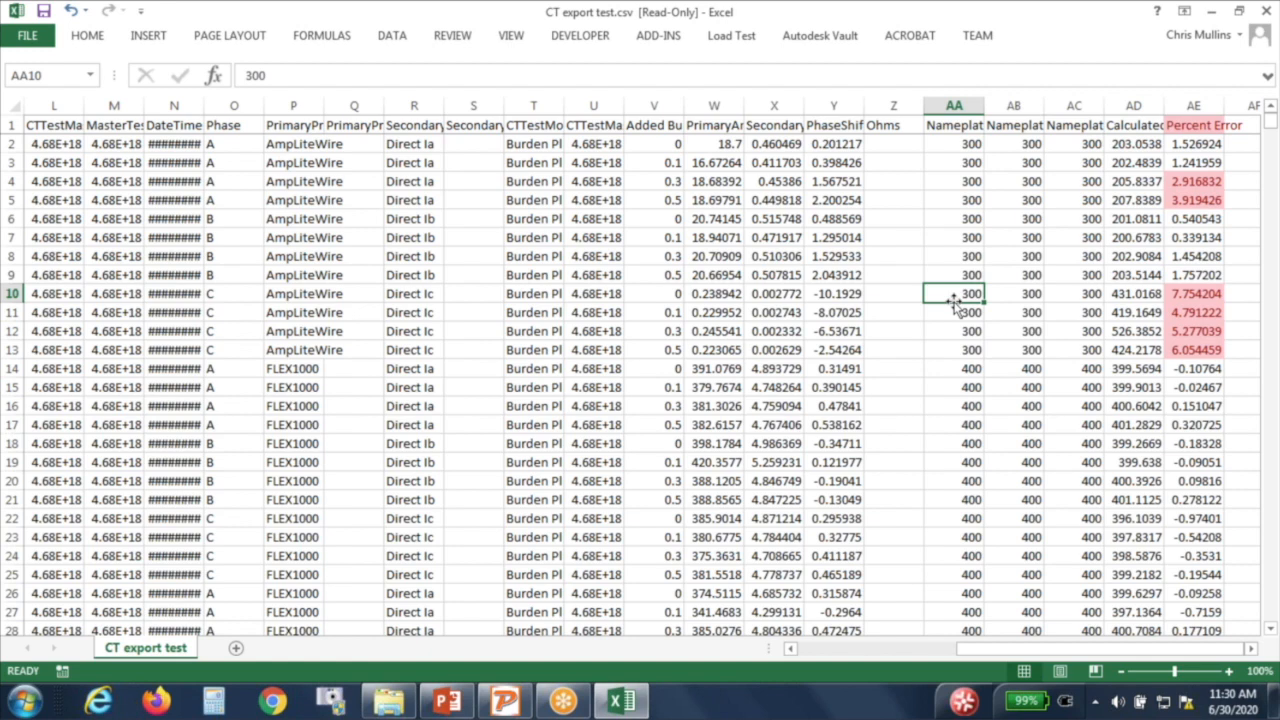
{"action": "left_click_drag", "start_coordinate": [1183, 293], "coordinate": [1190, 349]}
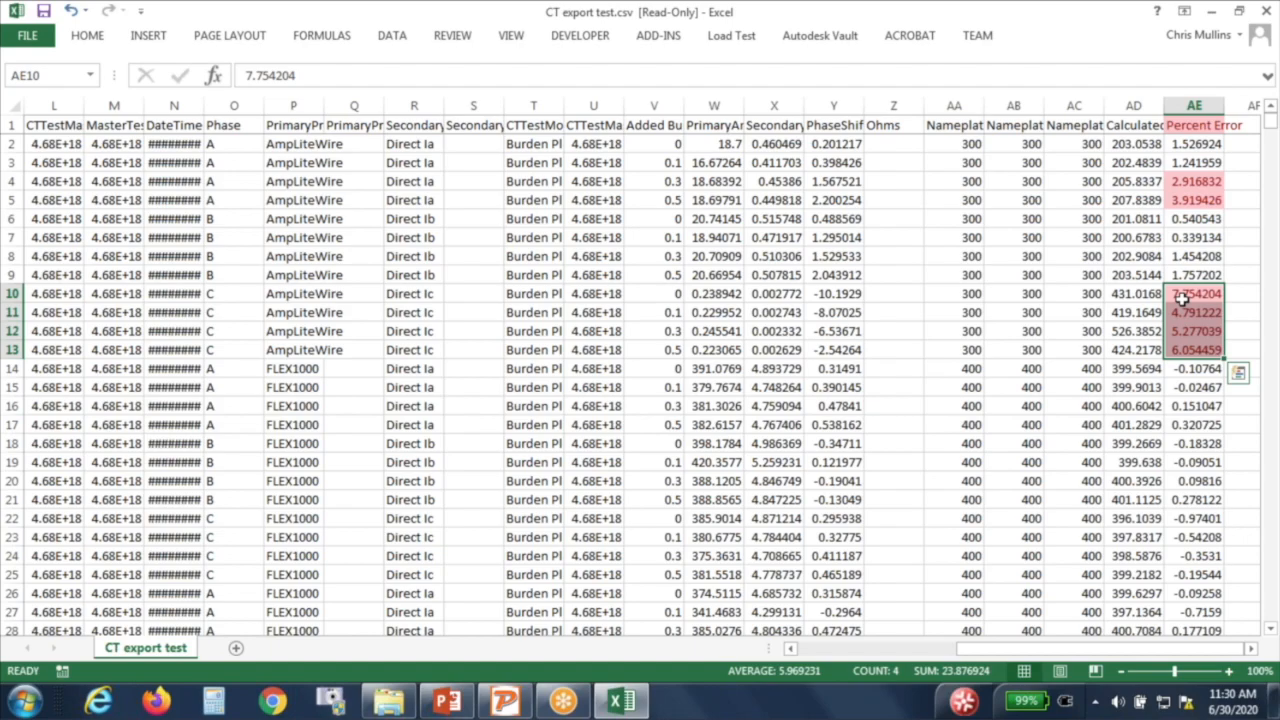
{"action": "scroll", "coordinate": [1183, 297], "scroll_direction": "down", "scroll_amount": 4}
{"action": "scroll", "coordinate": [1183, 297], "scroll_direction": "up", "scroll_amount": 4}
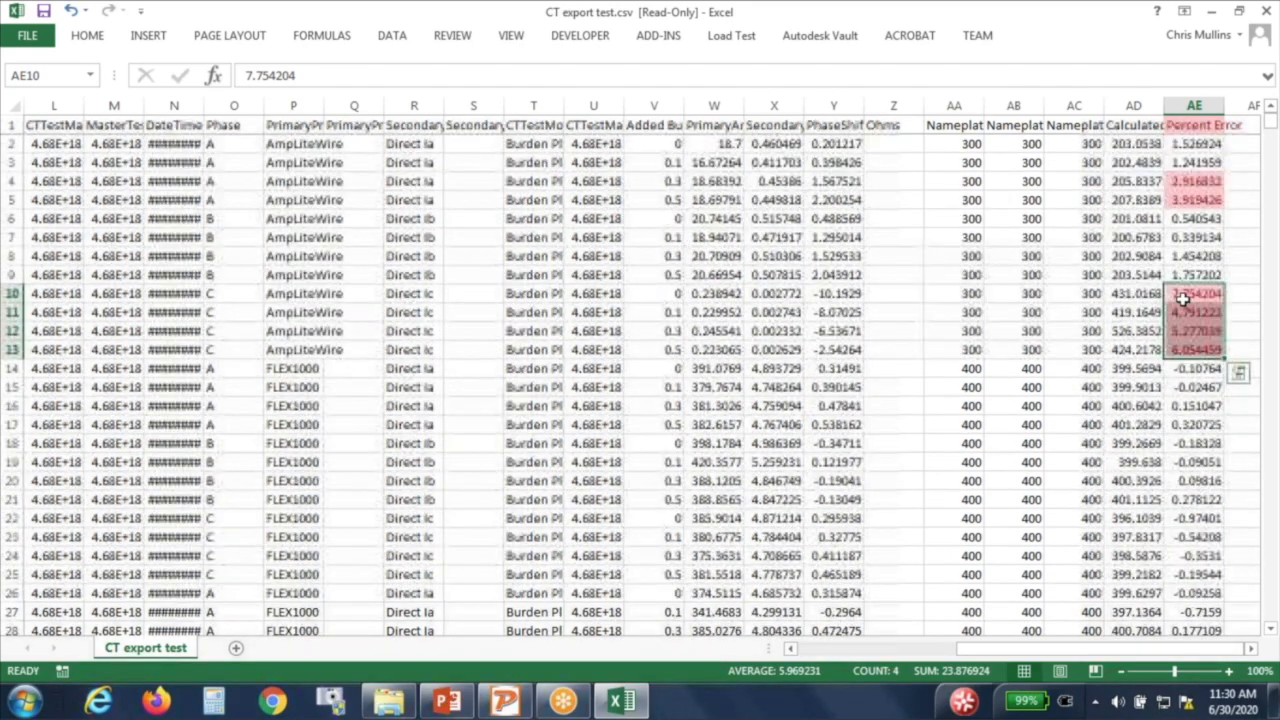
{"action": "scroll", "coordinate": [1183, 297], "scroll_direction": "down", "scroll_amount": 20}
{"action": "scroll", "coordinate": [1185, 294], "scroll_direction": "down", "scroll_amount": 6}
{"action": "scroll", "coordinate": [1185, 290], "scroll_direction": "up", "scroll_amount": 3}
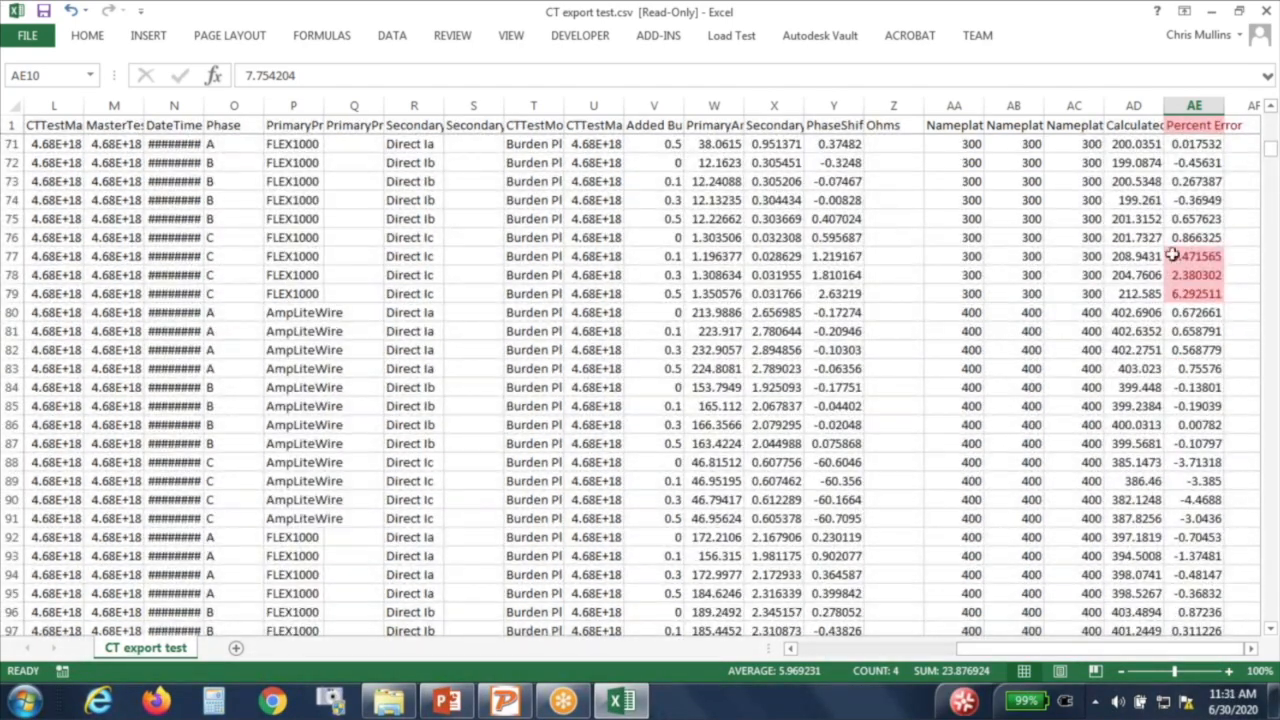
{"action": "left_click_drag", "start_coordinate": [1212, 255], "coordinate": [1210, 294]}
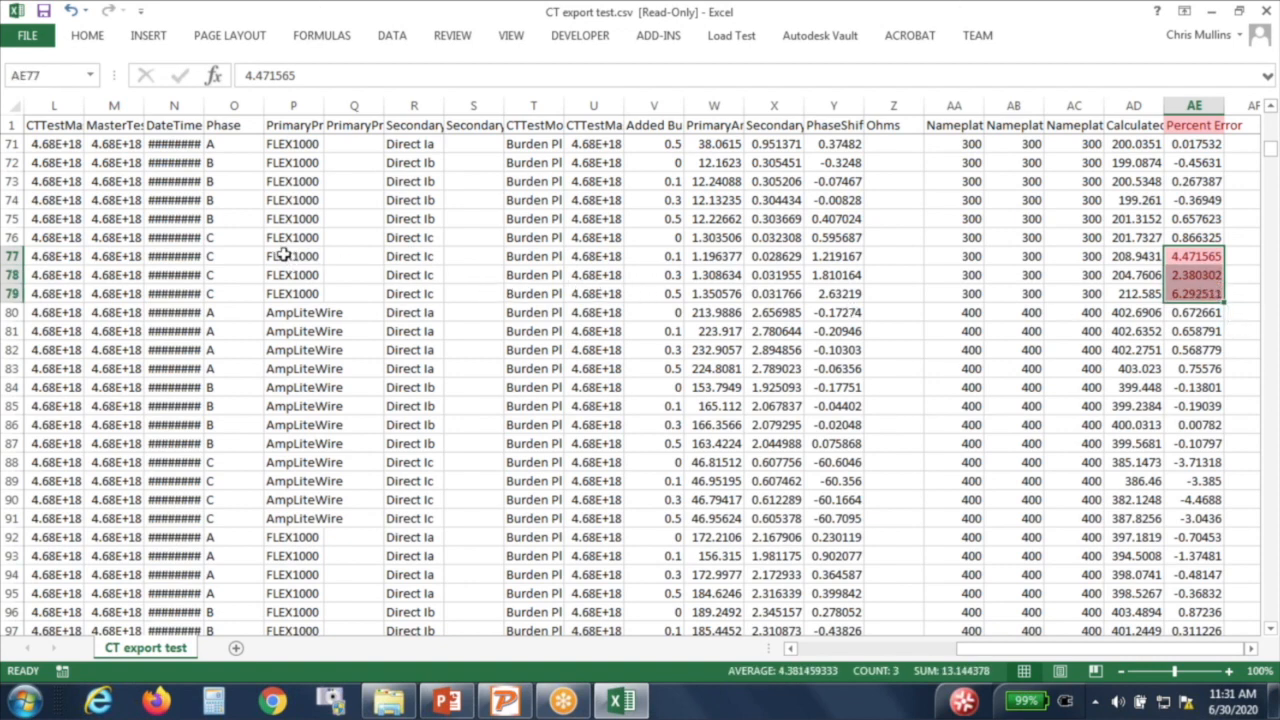
{"action": "left_click", "coordinate": [414, 237]}
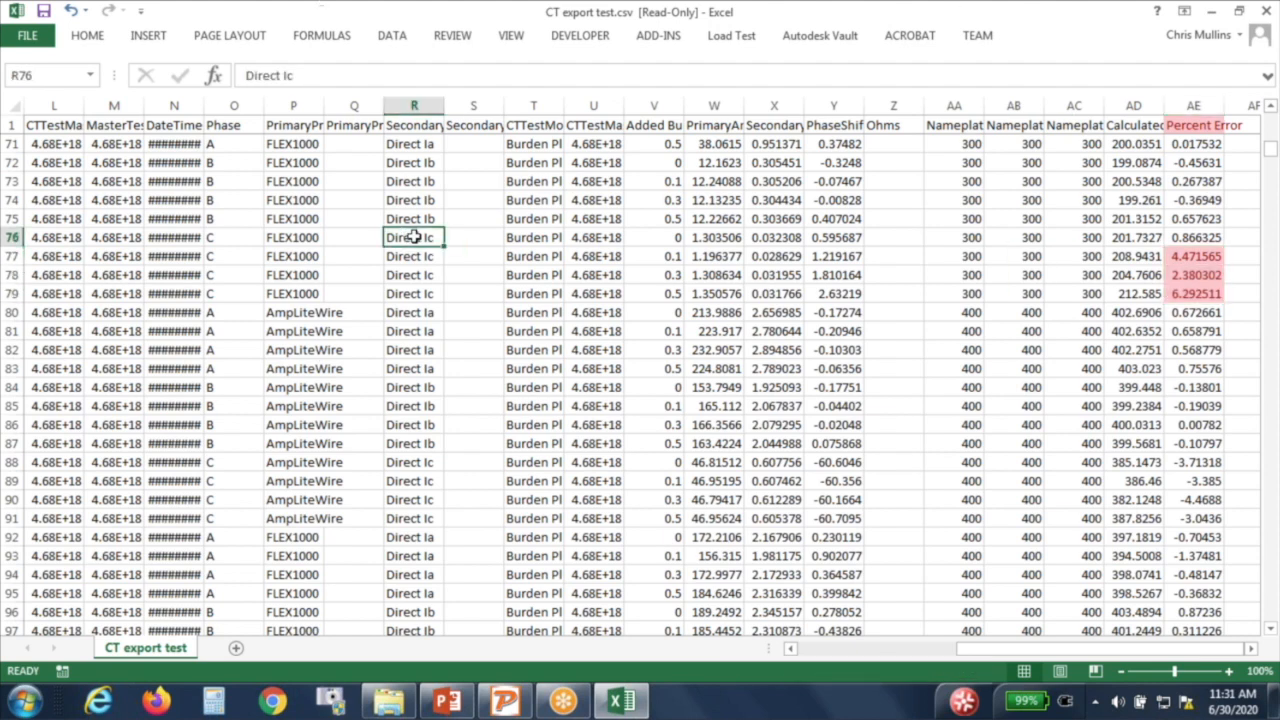
{"action": "left_click", "coordinate": [14, 238]}
{"action": "left_click_drag", "start_coordinate": [14, 243], "coordinate": [14, 292]}
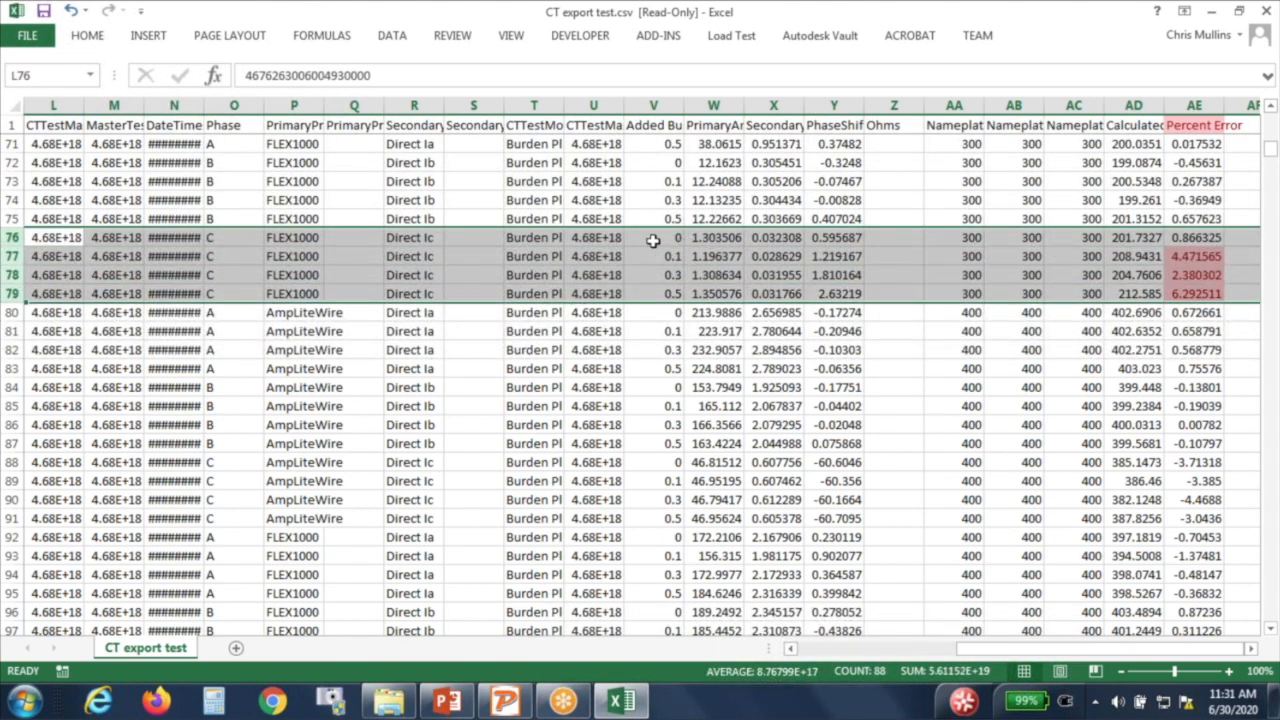
{"action": "left_click", "coordinate": [1212, 237]}
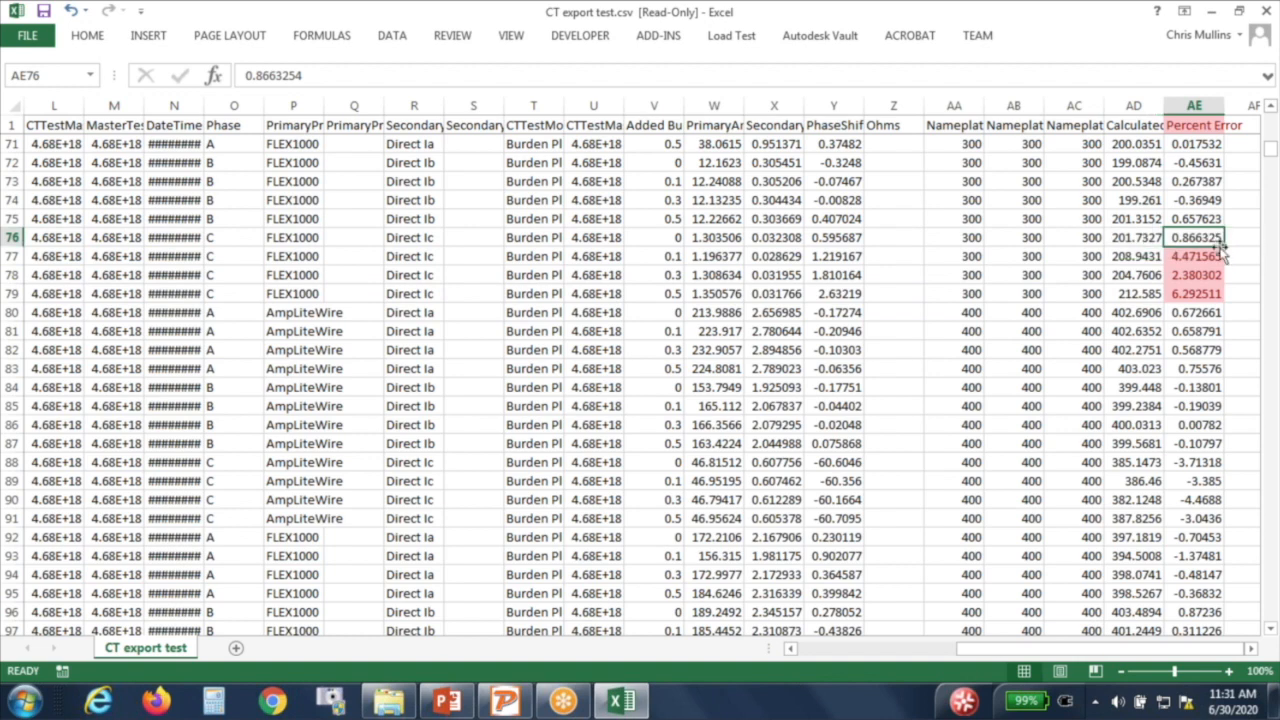
{"action": "left_click", "coordinate": [1213, 257]}
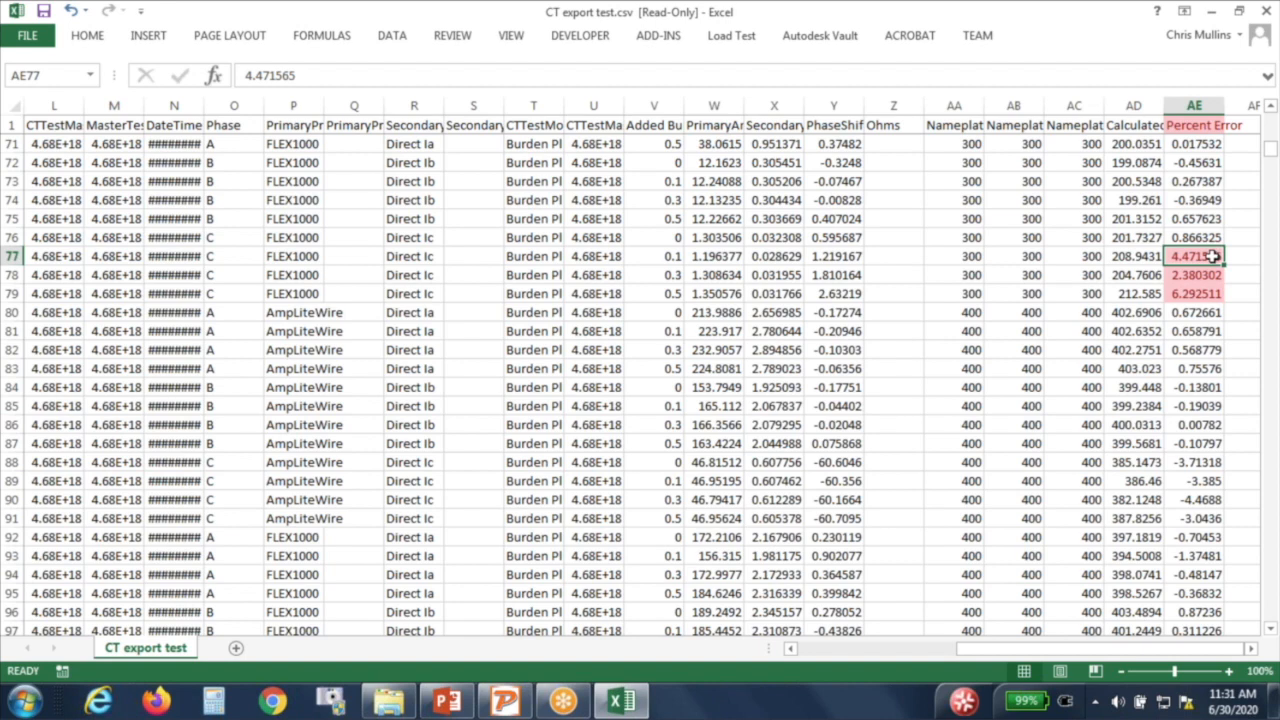
{"action": "left_click", "coordinate": [1213, 275]}
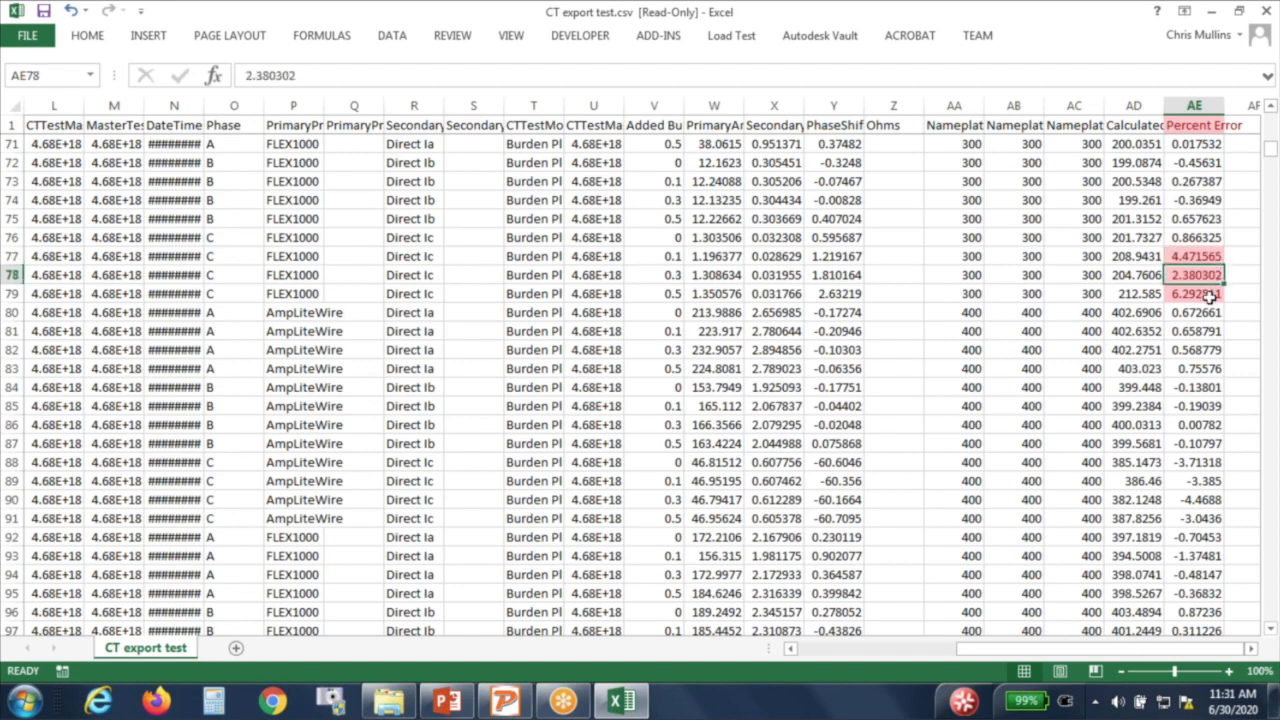
{"action": "left_click", "coordinate": [1210, 293]}
{"action": "left_click", "coordinate": [1208, 236]}
{"action": "left_click_drag", "start_coordinate": [1208, 236], "coordinate": [1208, 292]}
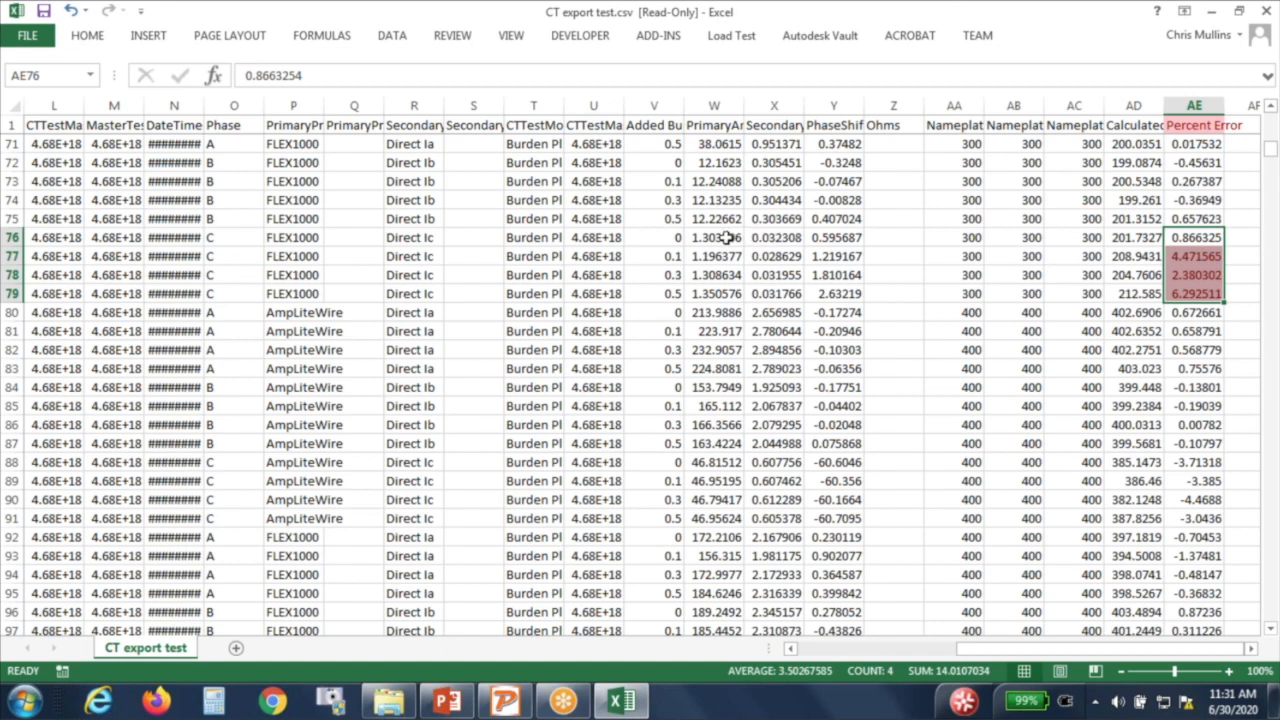
{"action": "left_click_drag", "start_coordinate": [722, 236], "coordinate": [780, 312]}
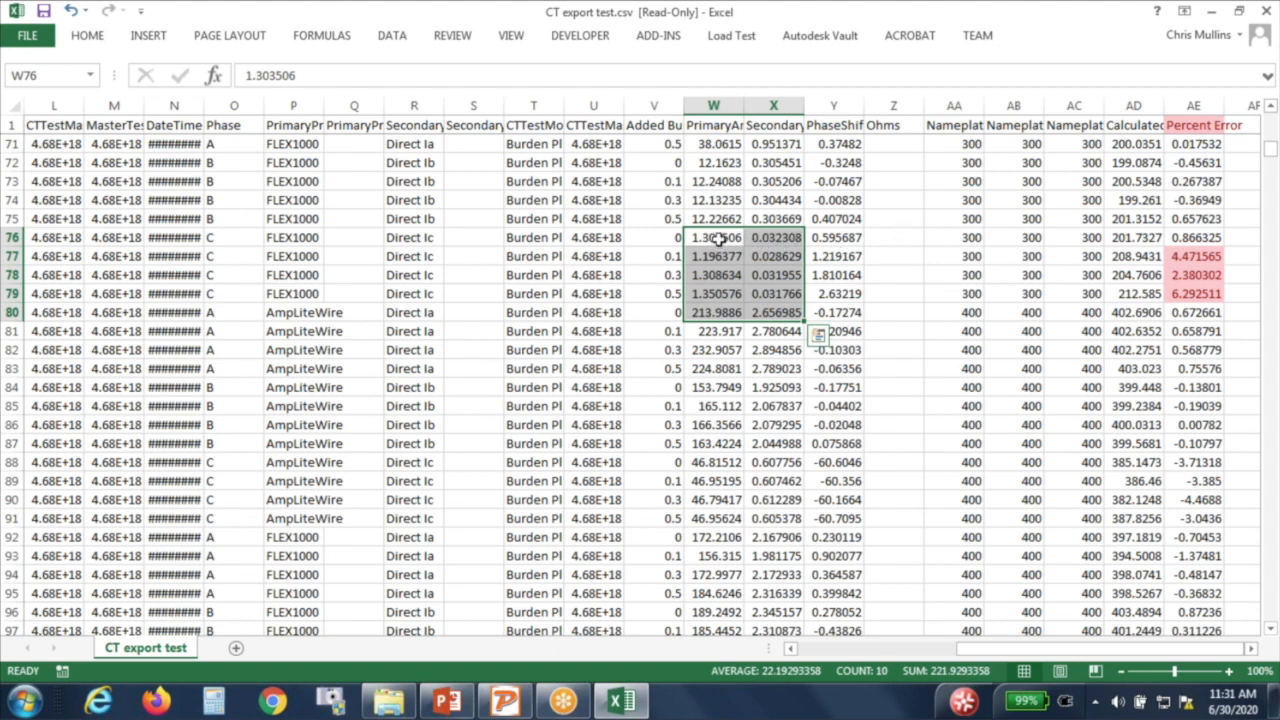
{"action": "left_click_drag", "start_coordinate": [718, 238], "coordinate": [783, 285]}
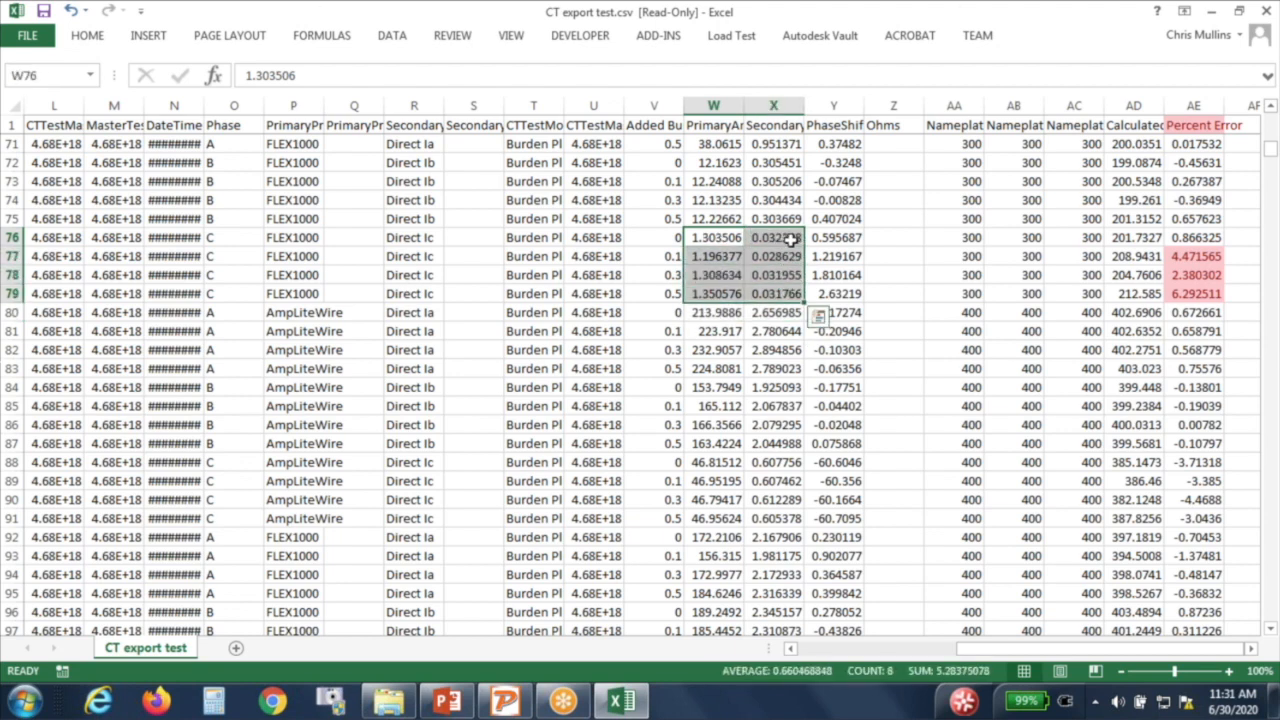
{"action": "left_click", "coordinate": [791, 239]}
{"action": "left_click_drag", "start_coordinate": [791, 239], "coordinate": [791, 253]}
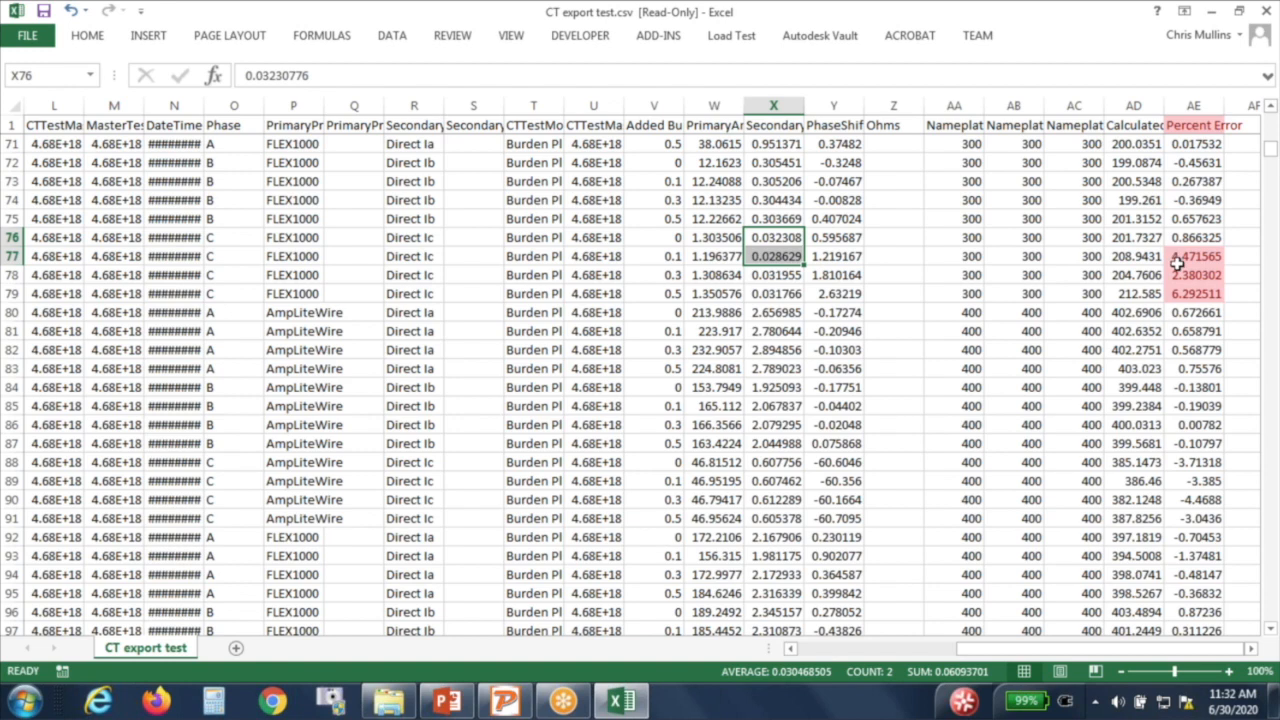
{"action": "left_click_drag", "start_coordinate": [1187, 238], "coordinate": [1190, 257]}
{"action": "left_click_drag", "start_coordinate": [776, 241], "coordinate": [776, 252]}
{"action": "left_click", "coordinate": [1210, 237]}
{"action": "left_click_drag", "start_coordinate": [1210, 237], "coordinate": [1212, 254]}
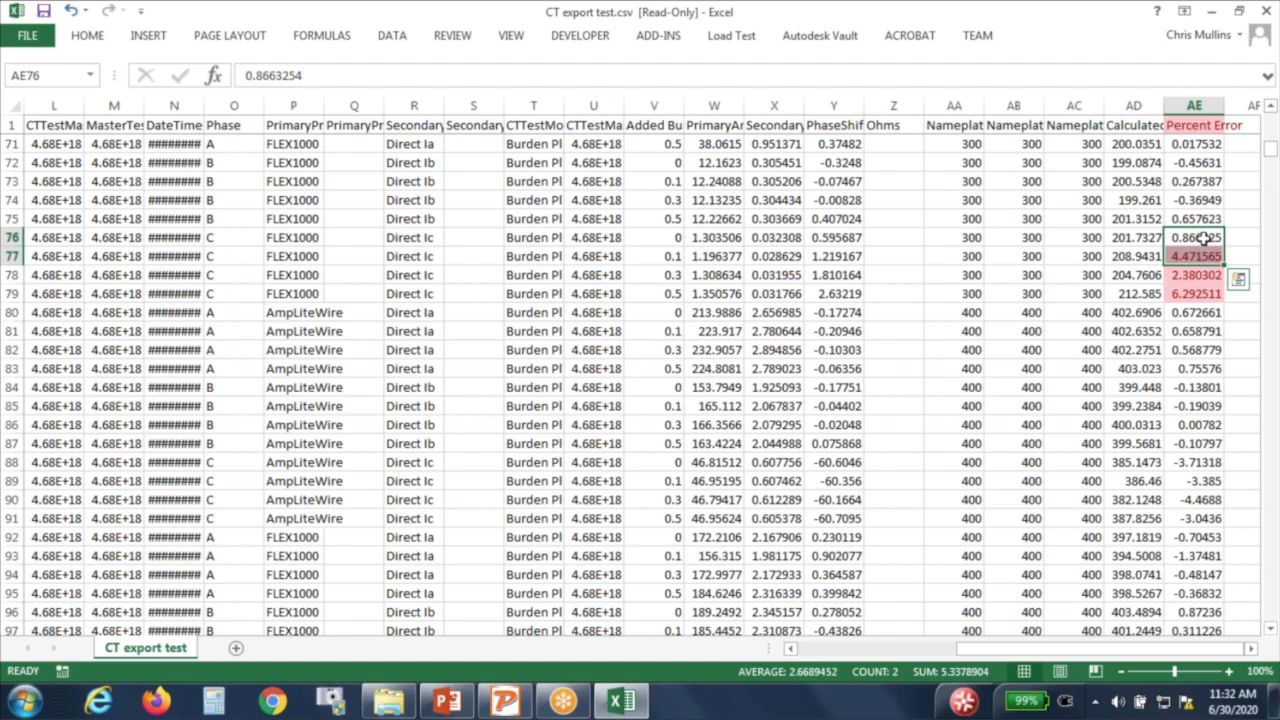
{"action": "left_click", "coordinate": [1205, 237]}
{"action": "left_click_drag", "start_coordinate": [1208, 284], "coordinate": [1209, 293]}
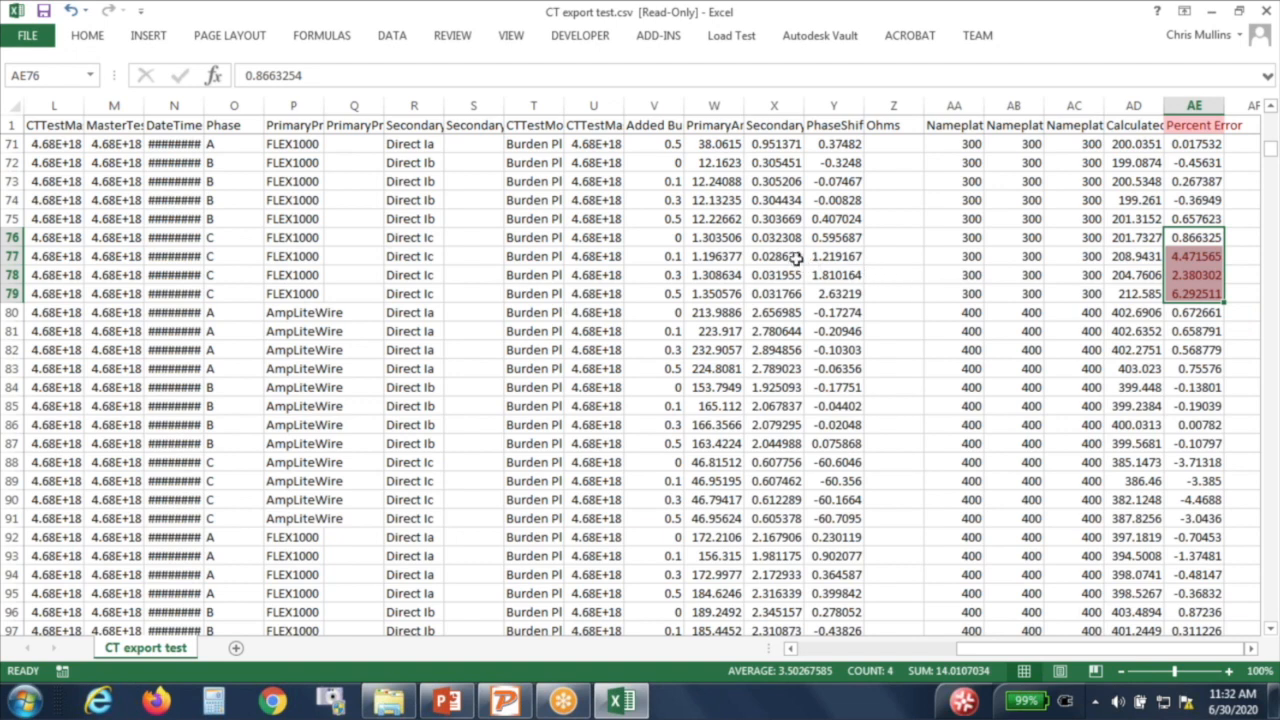
{"action": "left_click_drag", "start_coordinate": [790, 239], "coordinate": [790, 291]}
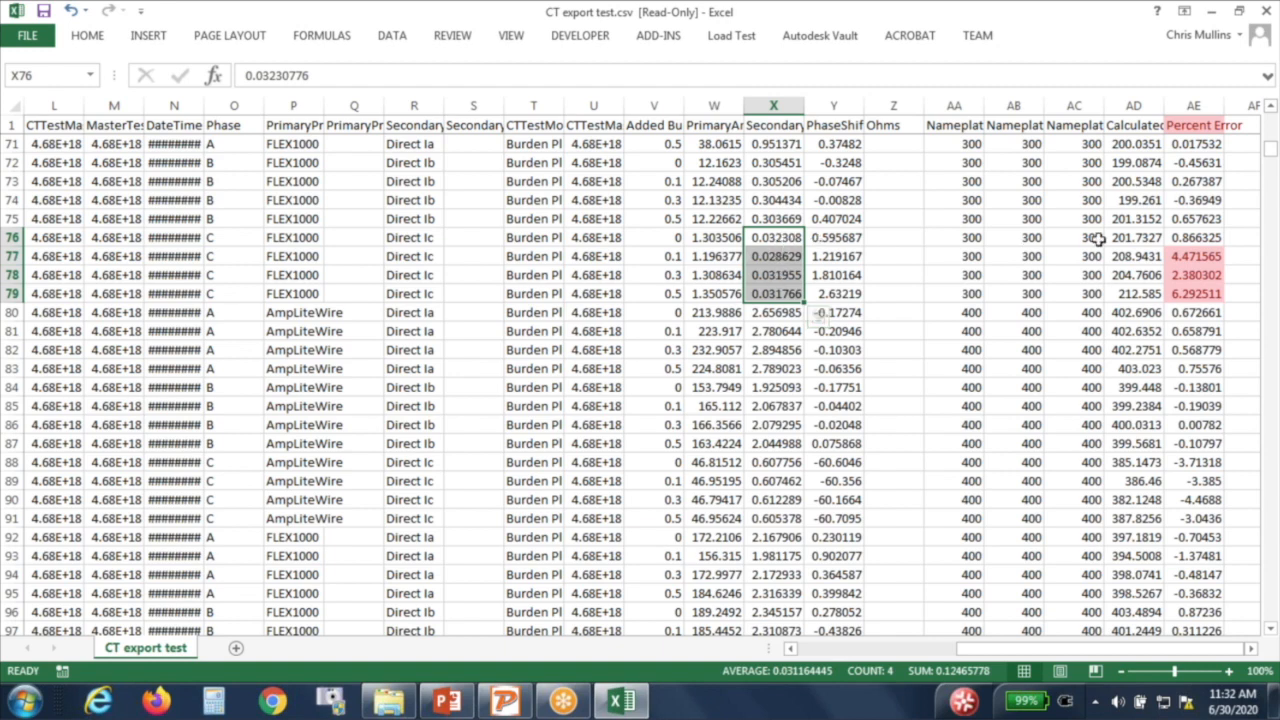
{"action": "left_click", "coordinate": [1195, 257]}
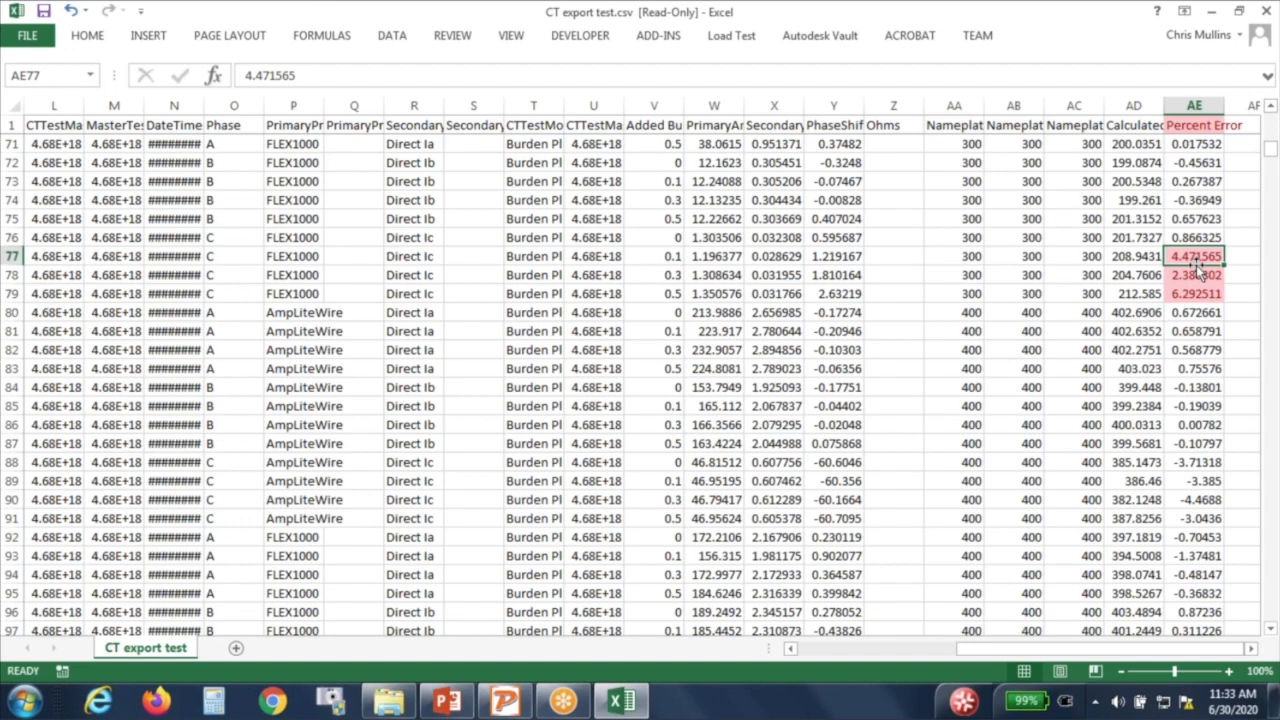
{"action": "scroll", "coordinate": [1197, 258], "scroll_direction": "up", "scroll_amount": 8}
{"action": "scroll", "coordinate": [1197, 258], "scroll_direction": "up", "scroll_amount": 15}
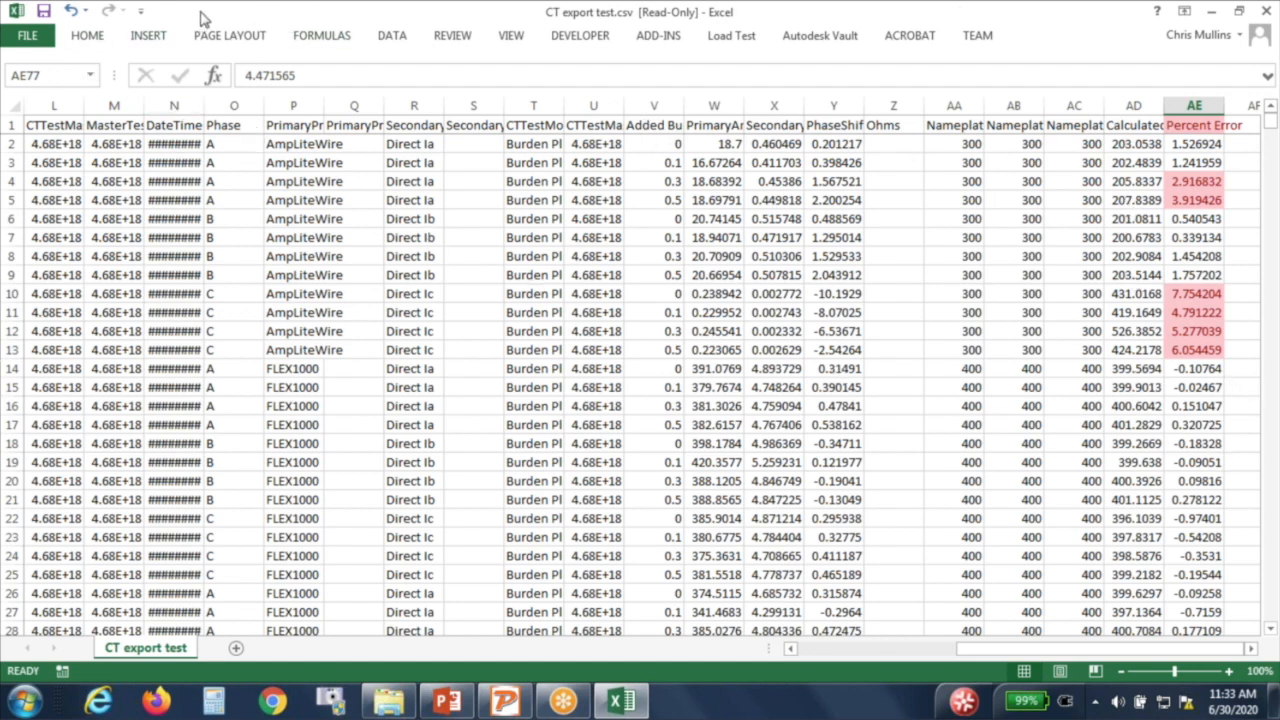
{"action": "left_click", "coordinate": [88, 37]}
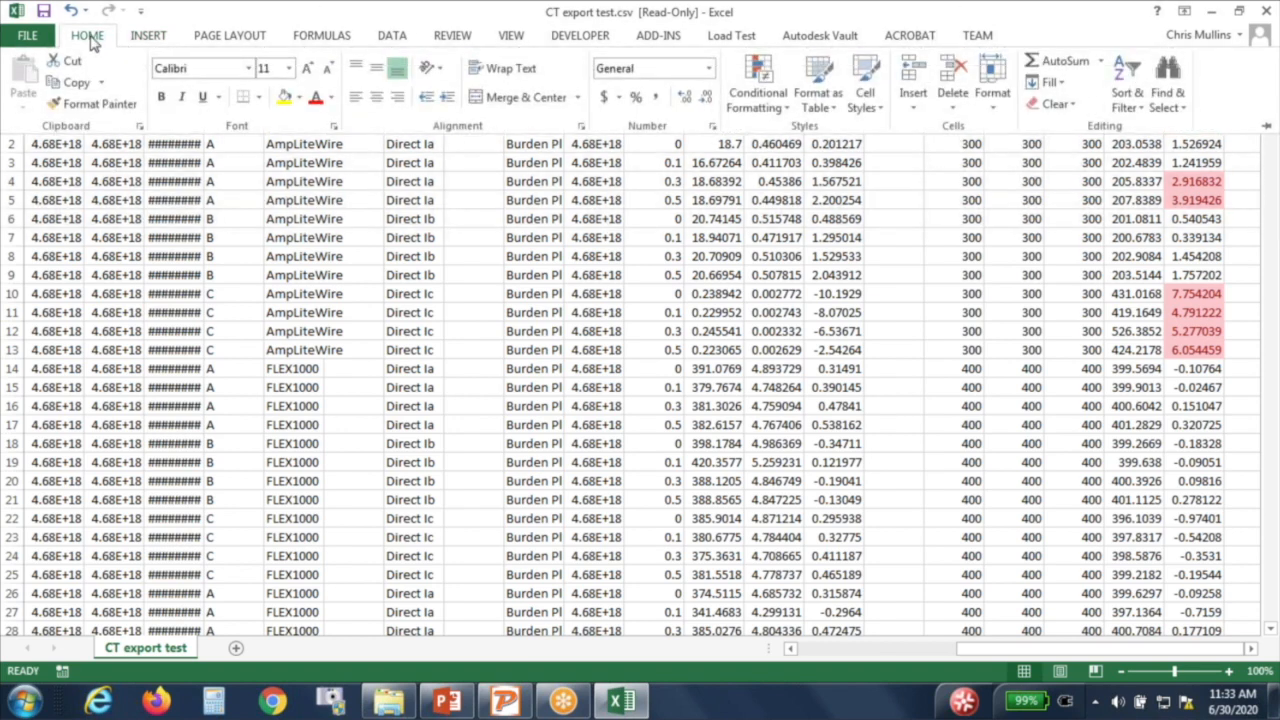
{"action": "left_click", "coordinate": [30, 36]}
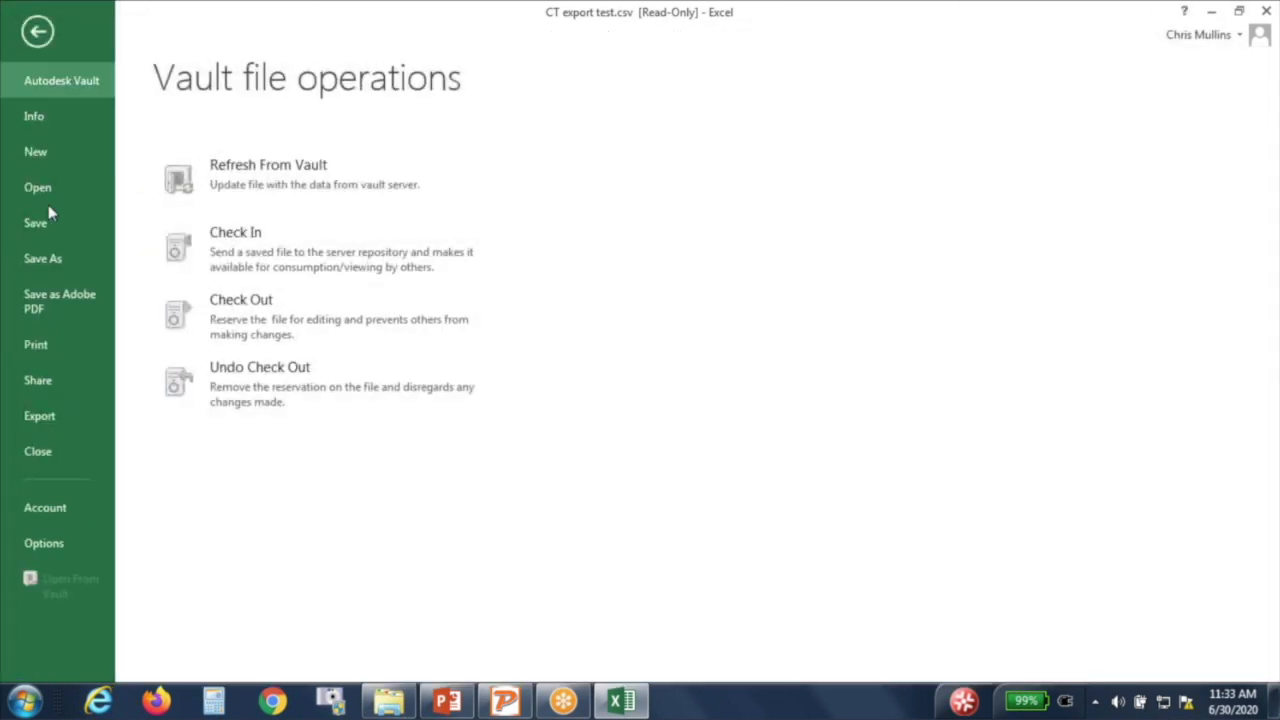
{"action": "left_click", "coordinate": [48, 259]}
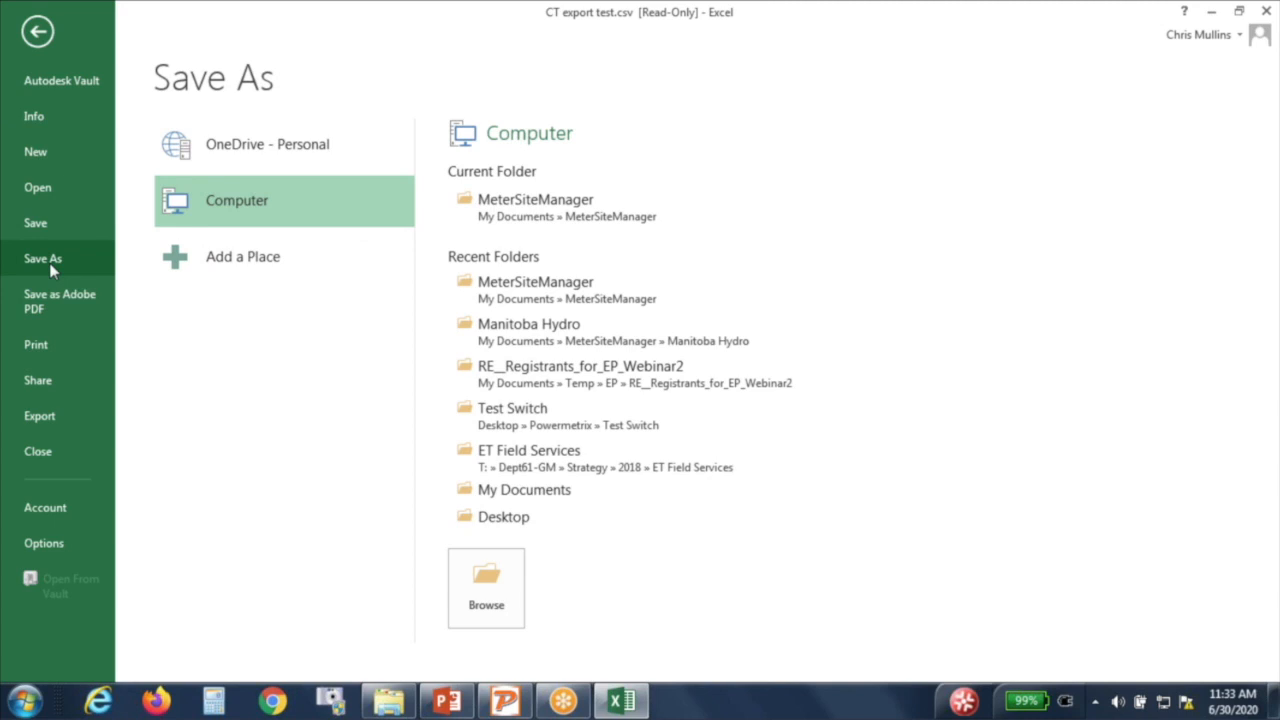
{"action": "left_click", "coordinate": [518, 205]}
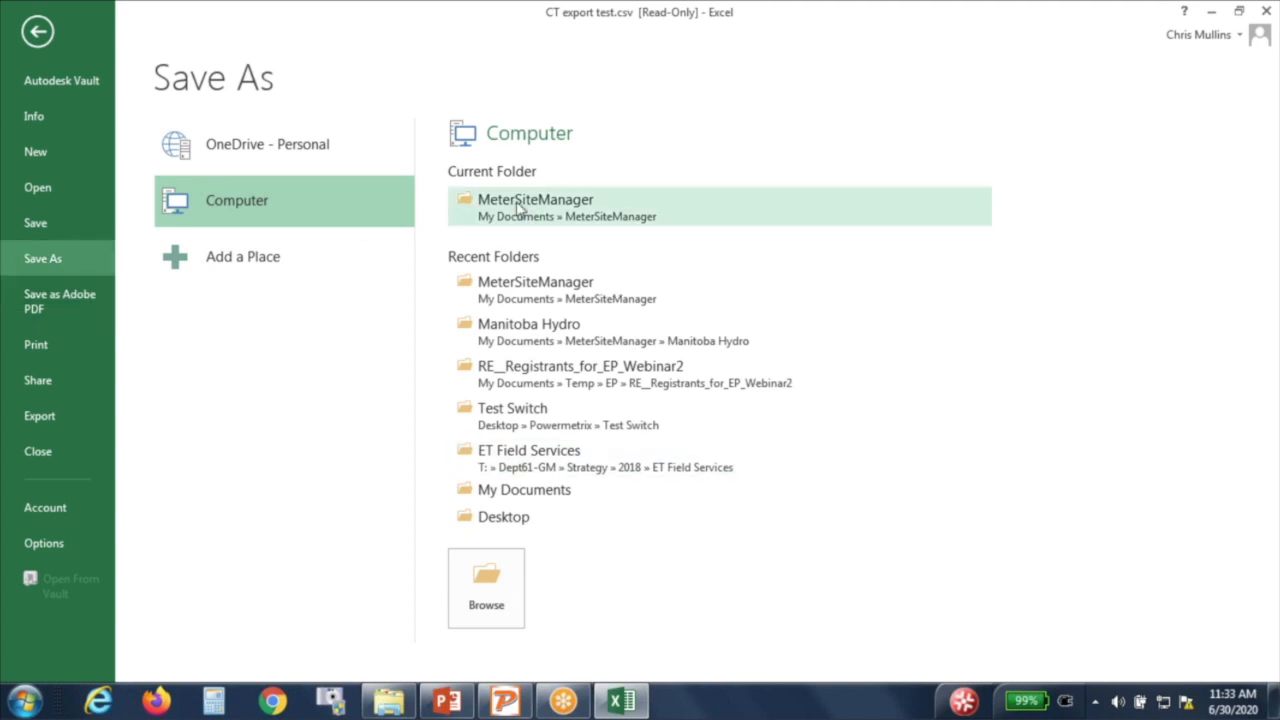
{"action": "left_click", "coordinate": [446, 345]}
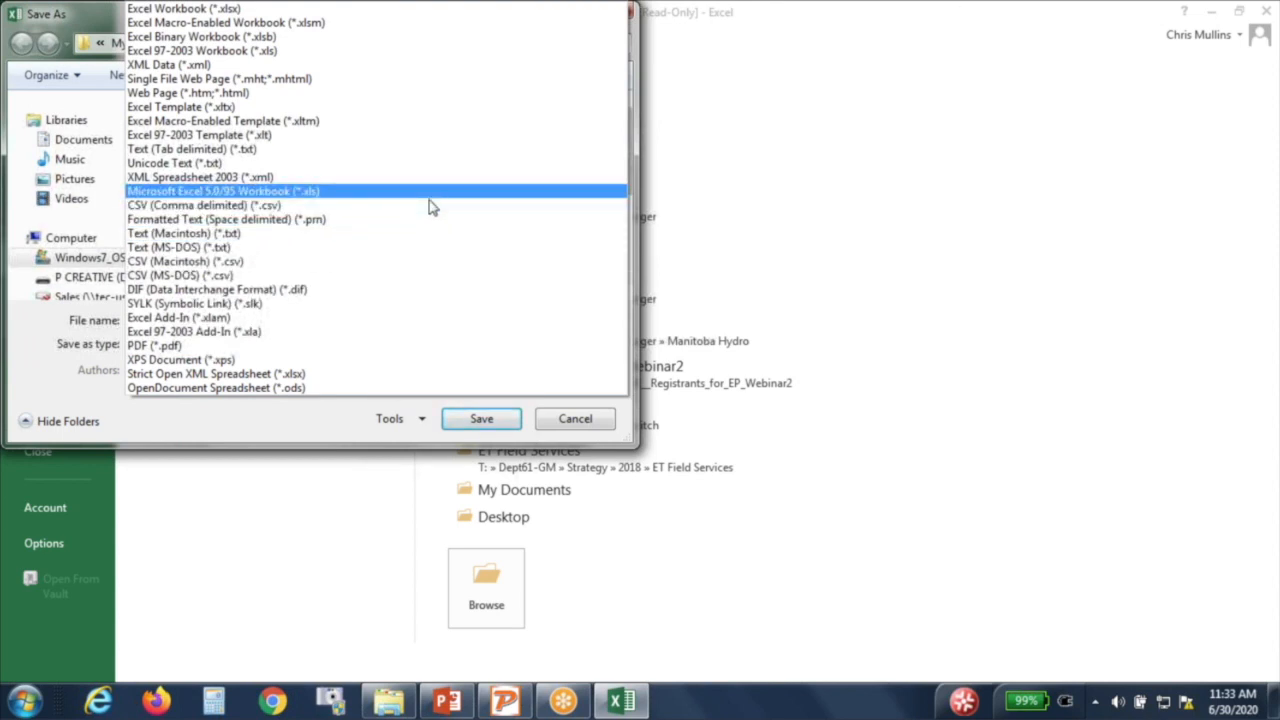
{"action": "left_click", "coordinate": [323, 8]}
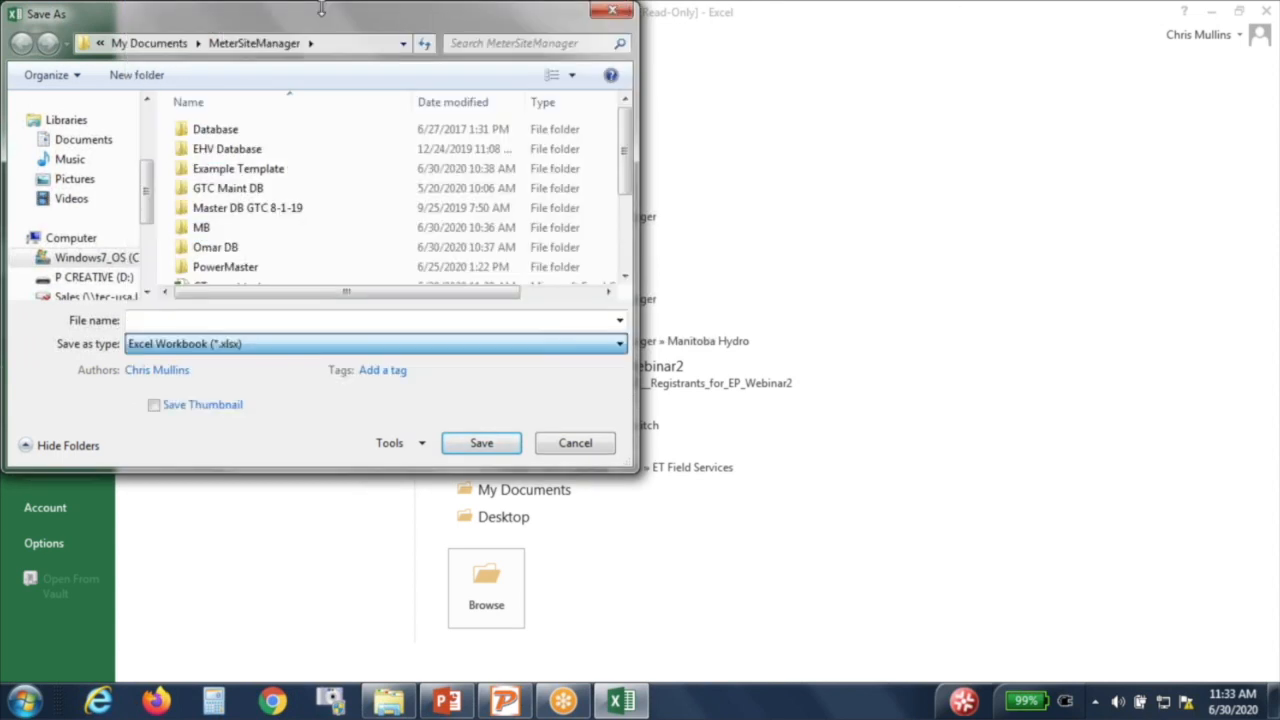
{"action": "left_click", "coordinate": [395, 320]}
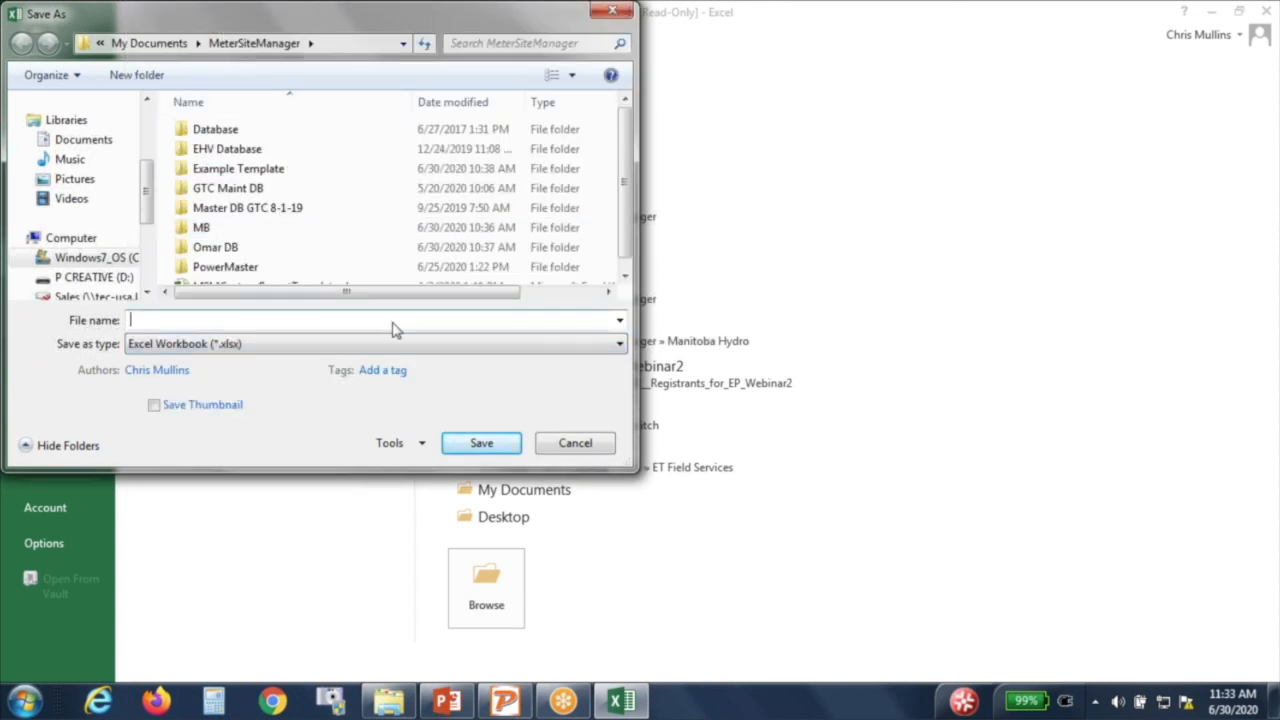
{"action": "scroll", "coordinate": [625, 230], "scroll_direction": "down", "scroll_amount": 1}
{"action": "left_click_drag", "start_coordinate": [625, 226], "coordinate": [625, 230]}
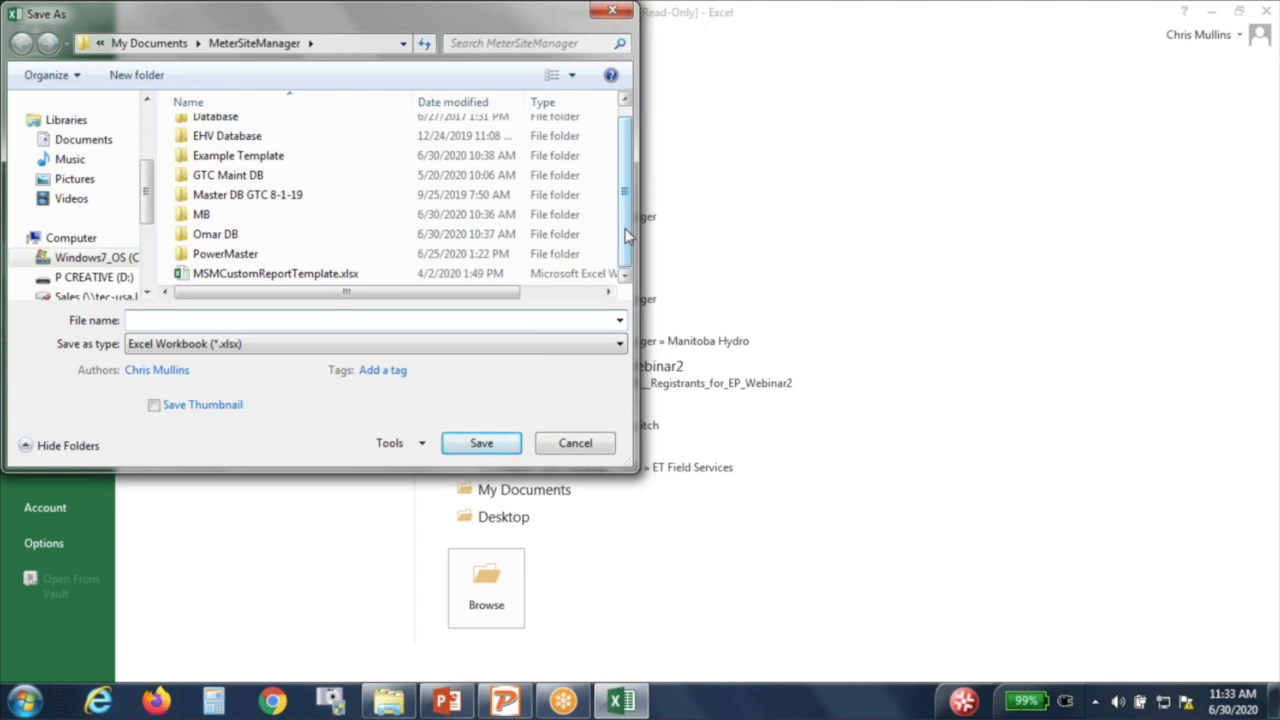
{"action": "left_click", "coordinate": [575, 444]}
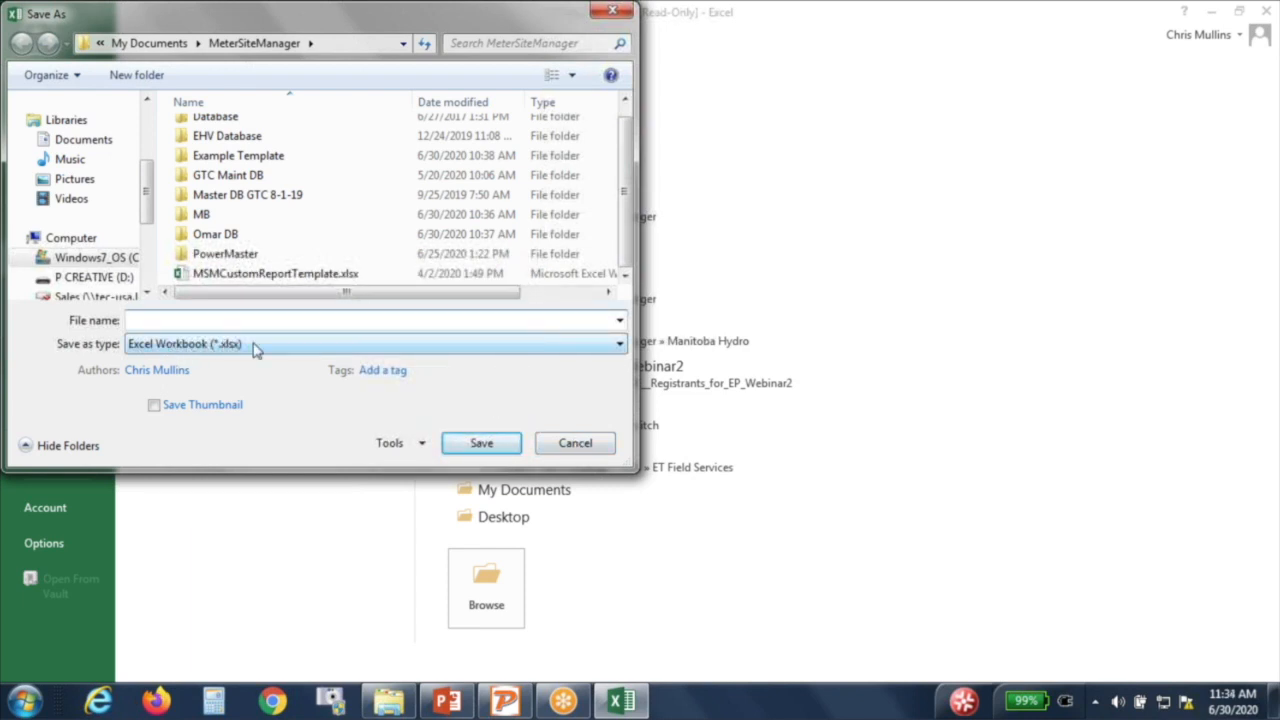
{"action": "left_click", "coordinate": [575, 444]}
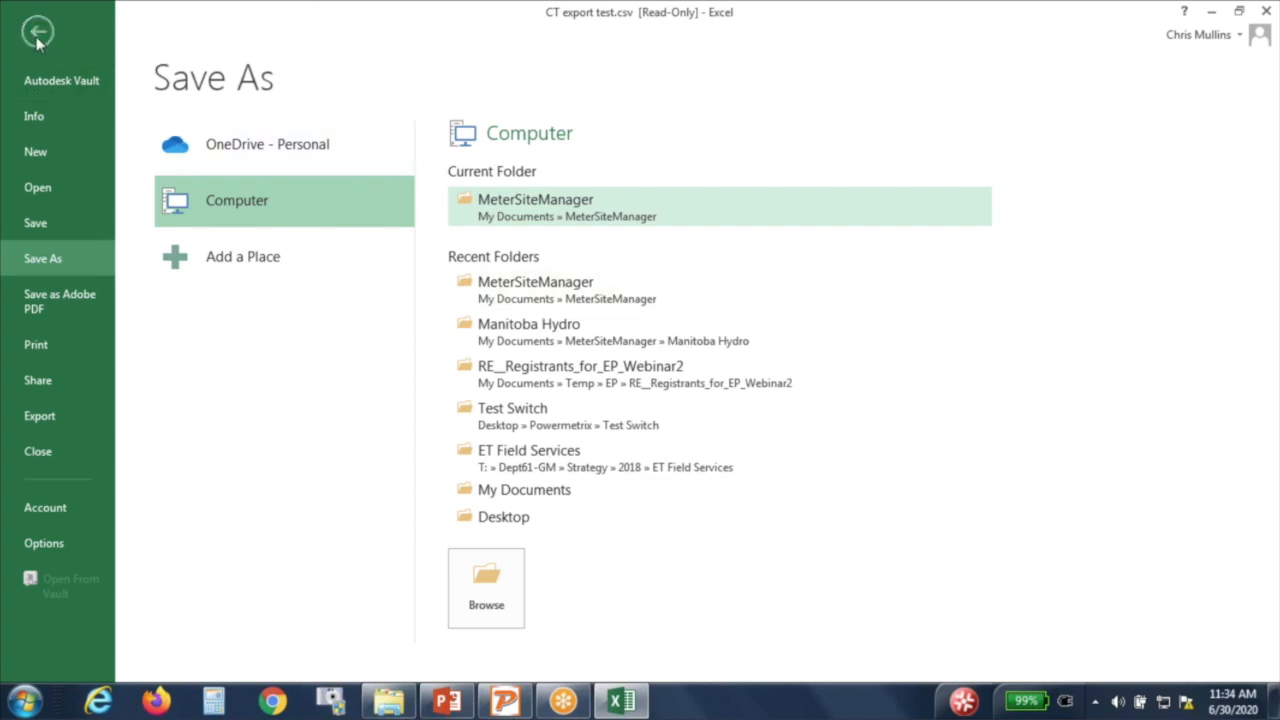
{"action": "left_click", "coordinate": [37, 32]}
Step: Close CT export test.csv without saving, minimize Explorer, and clear all site marks
{"action": "left_click_drag", "start_coordinate": [318, 24], "coordinate": [300, 131]}
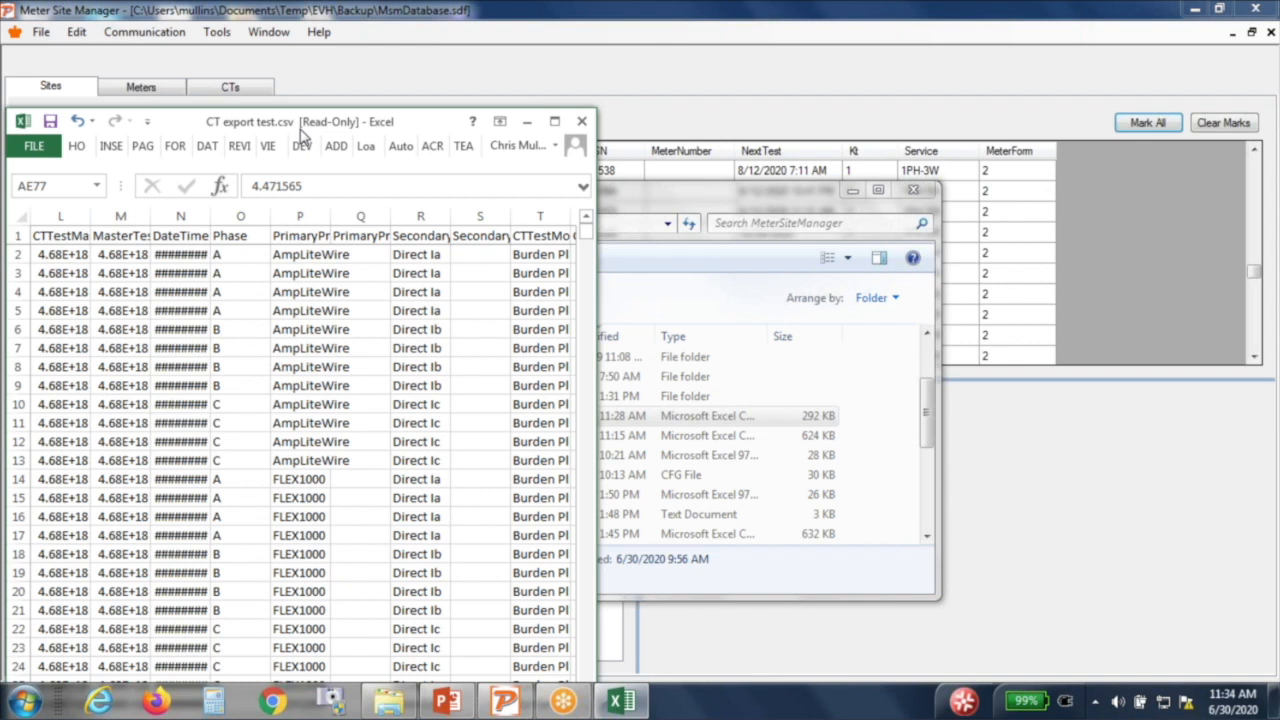
{"action": "left_click", "coordinate": [579, 125]}
{"action": "left_click", "coordinate": [640, 371]}
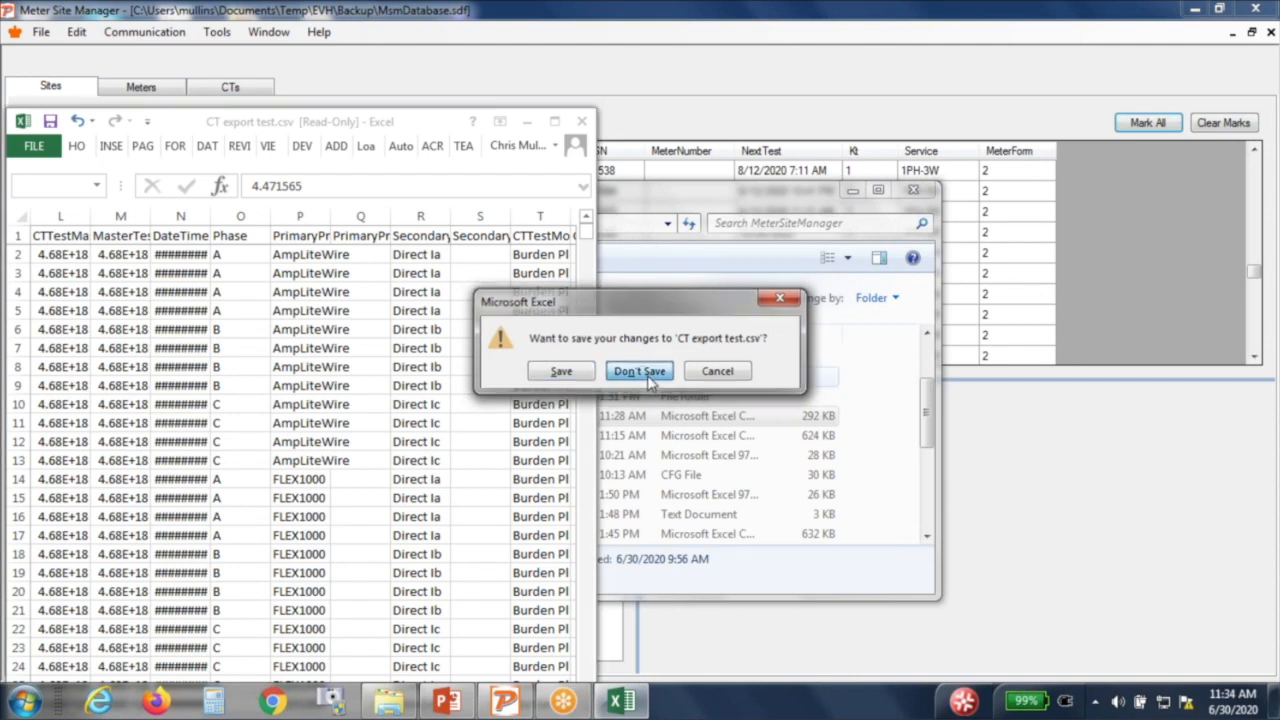
{"action": "left_click", "coordinate": [853, 192]}
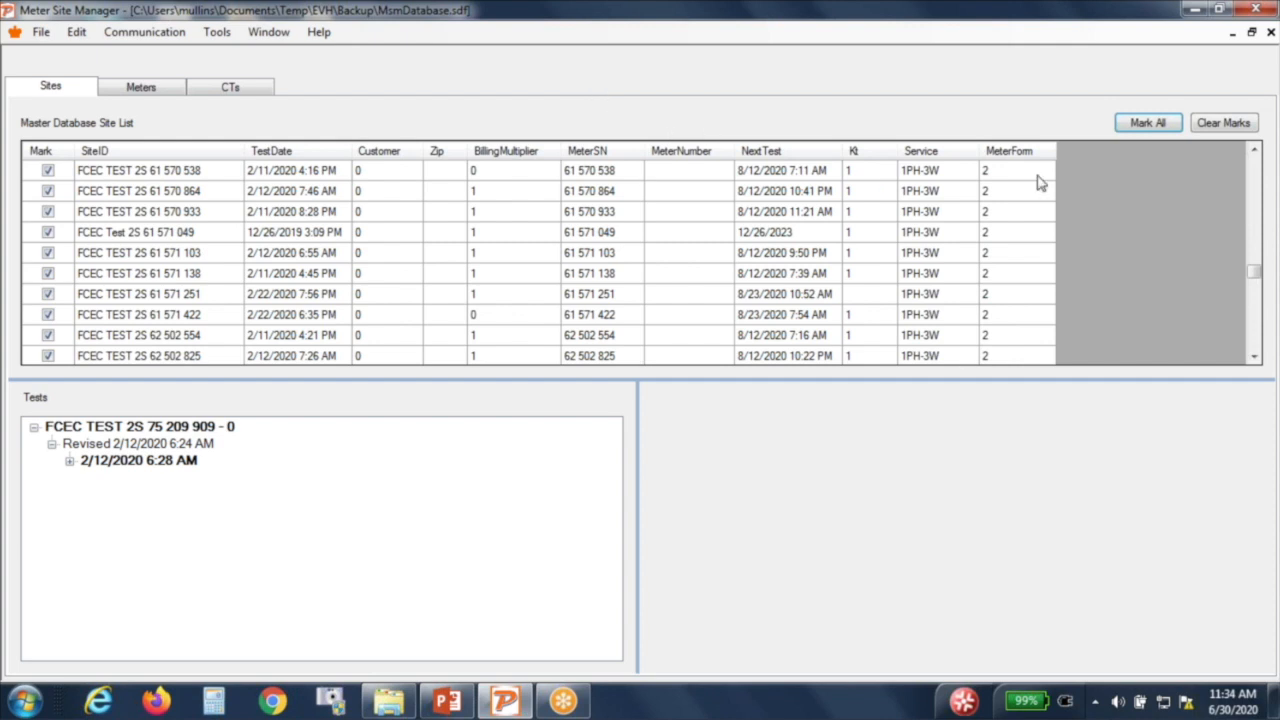
{"action": "left_click_drag", "start_coordinate": [1256, 279], "coordinate": [1253, 168]}
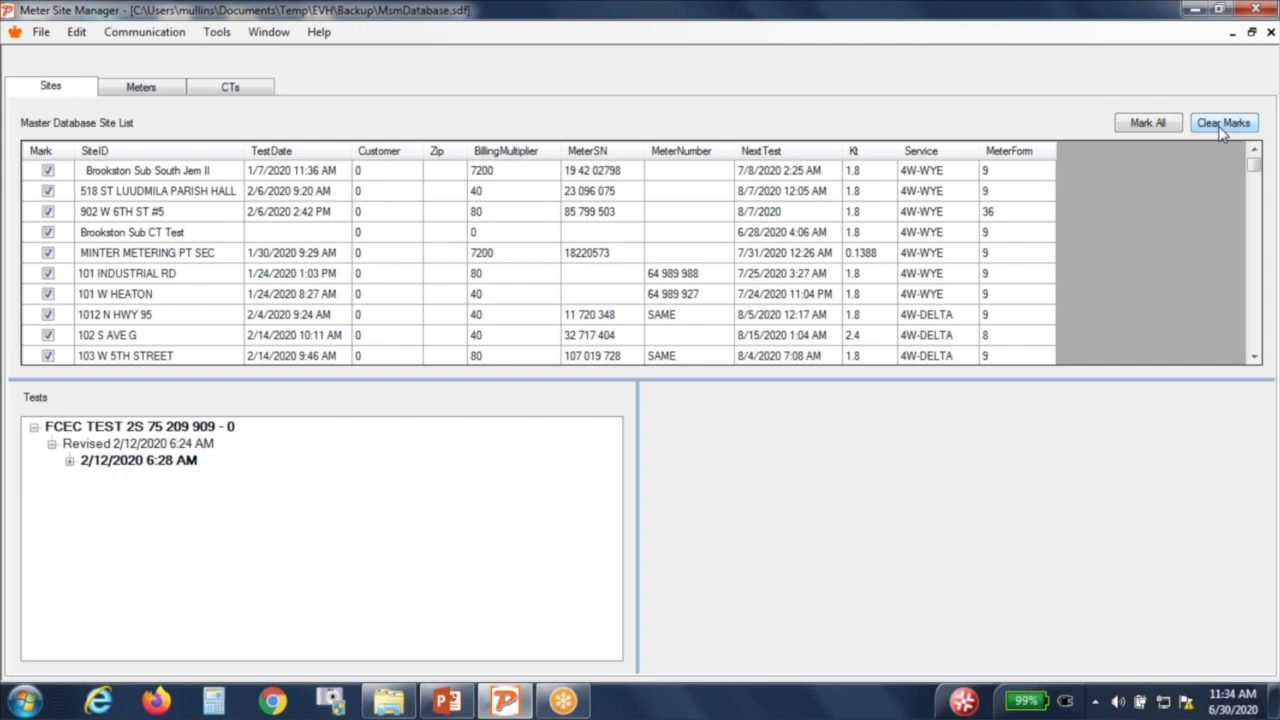
{"action": "left_click", "coordinate": [1220, 130]}
{"action": "left_click", "coordinate": [92, 278]}
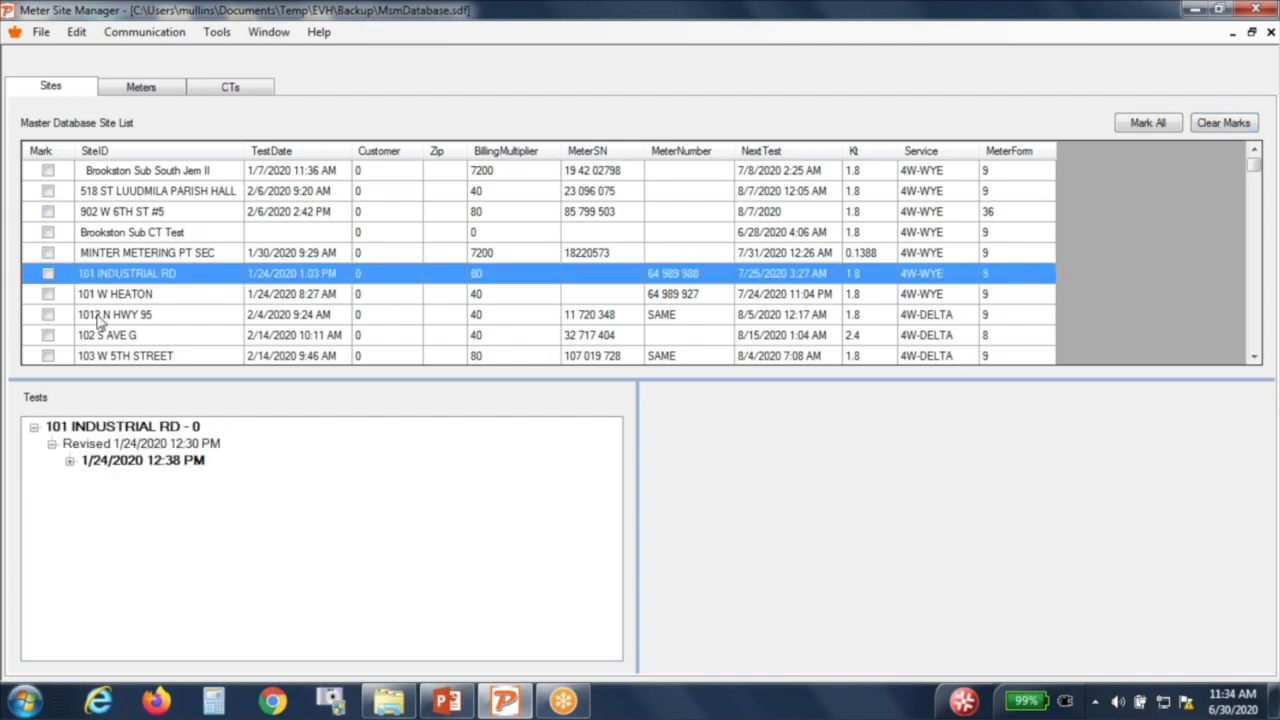
{"action": "left_click", "coordinate": [70, 461]}
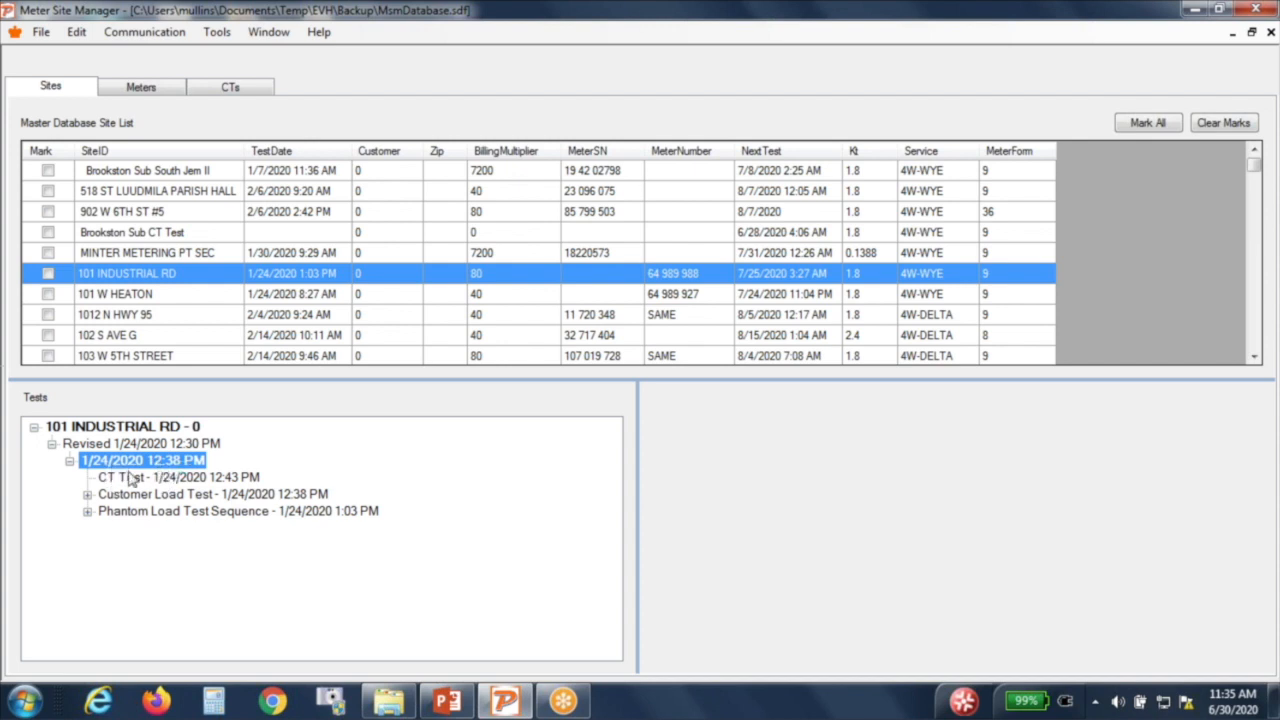
{"action": "left_click", "coordinate": [216, 33]}
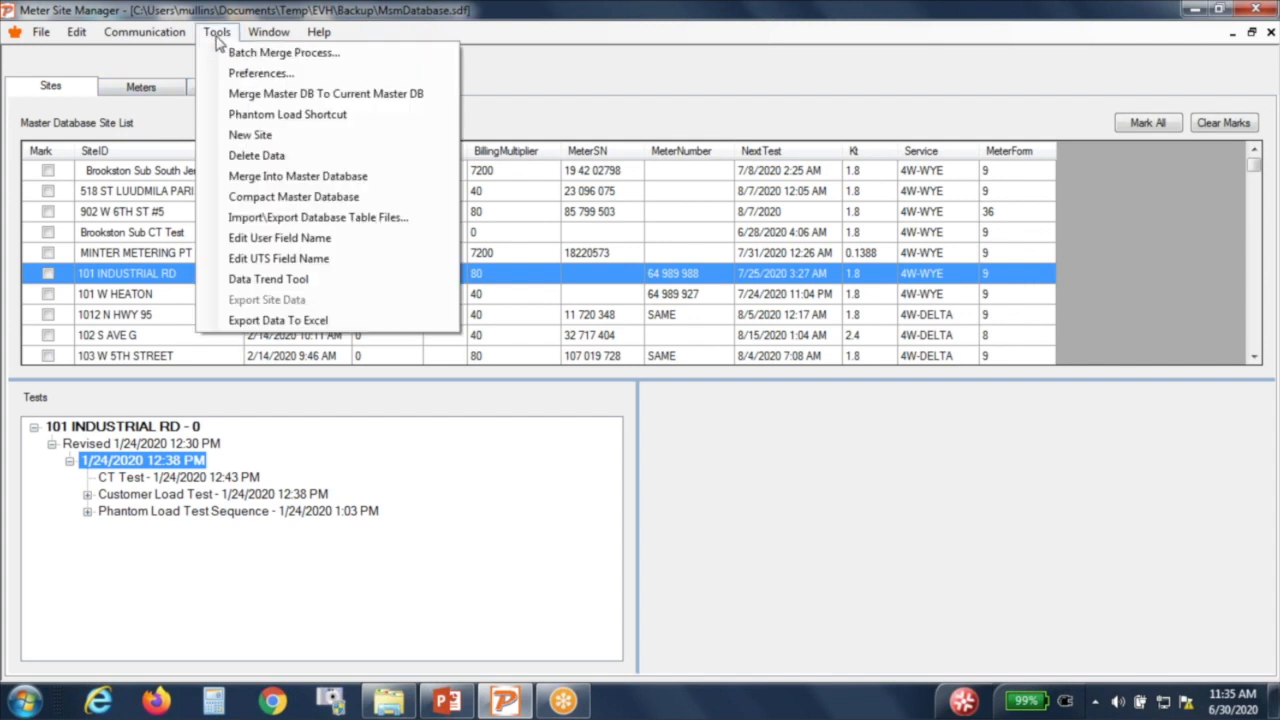
{"action": "left_click", "coordinate": [243, 321]}
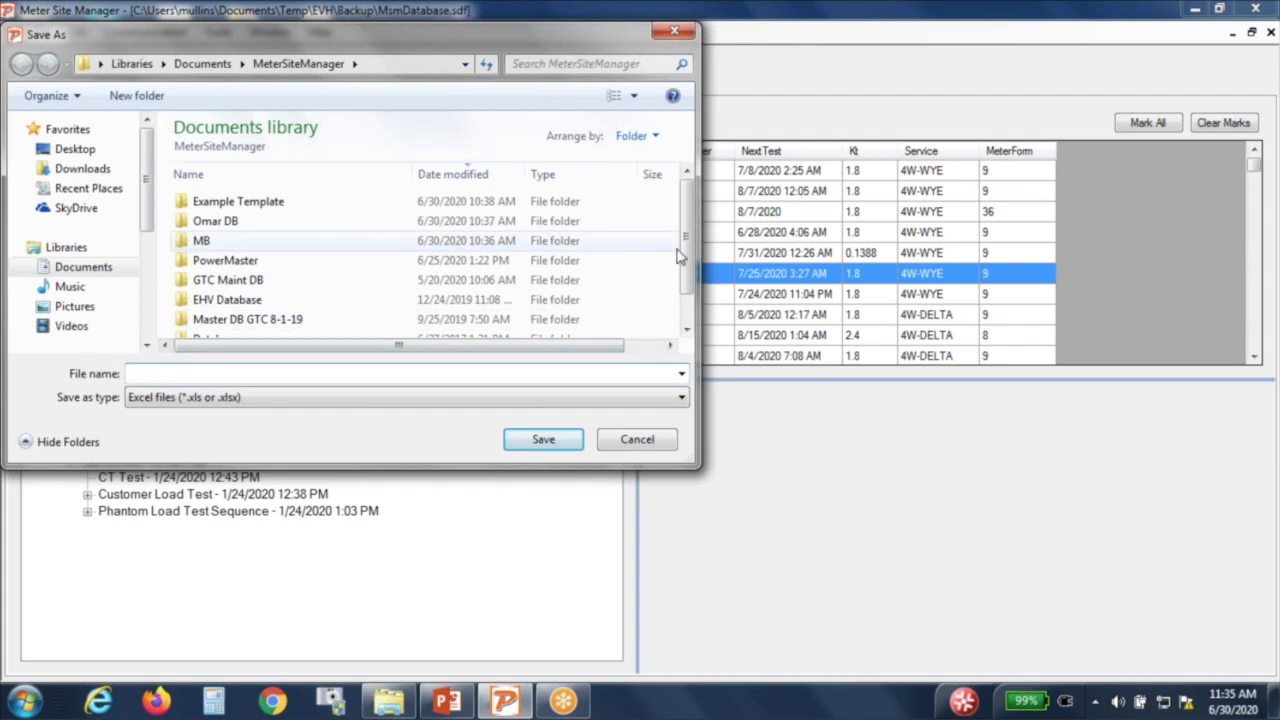
{"action": "scroll", "coordinate": [677, 251], "scroll_direction": "down", "scroll_amount": 2}
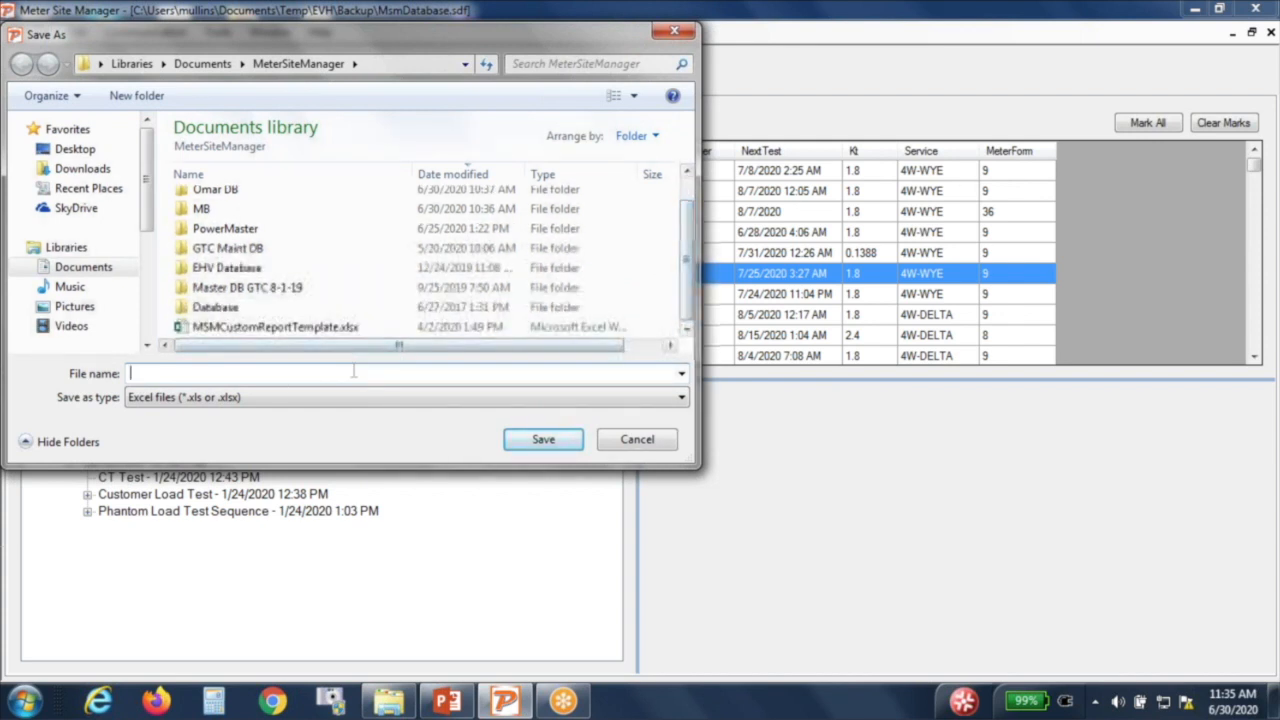
{"action": "left_click", "coordinate": [520, 377]}
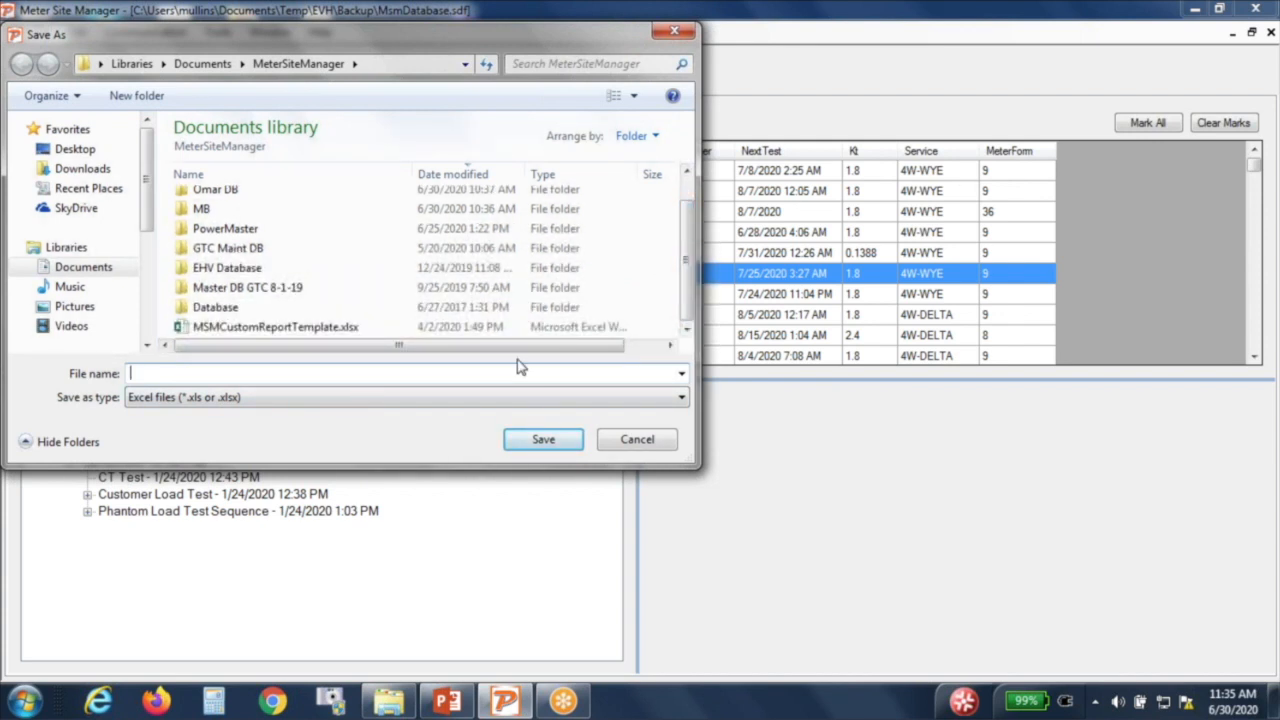
{"action": "type", "text": "test excel export"}
{"action": "left_click", "coordinate": [543, 440]}
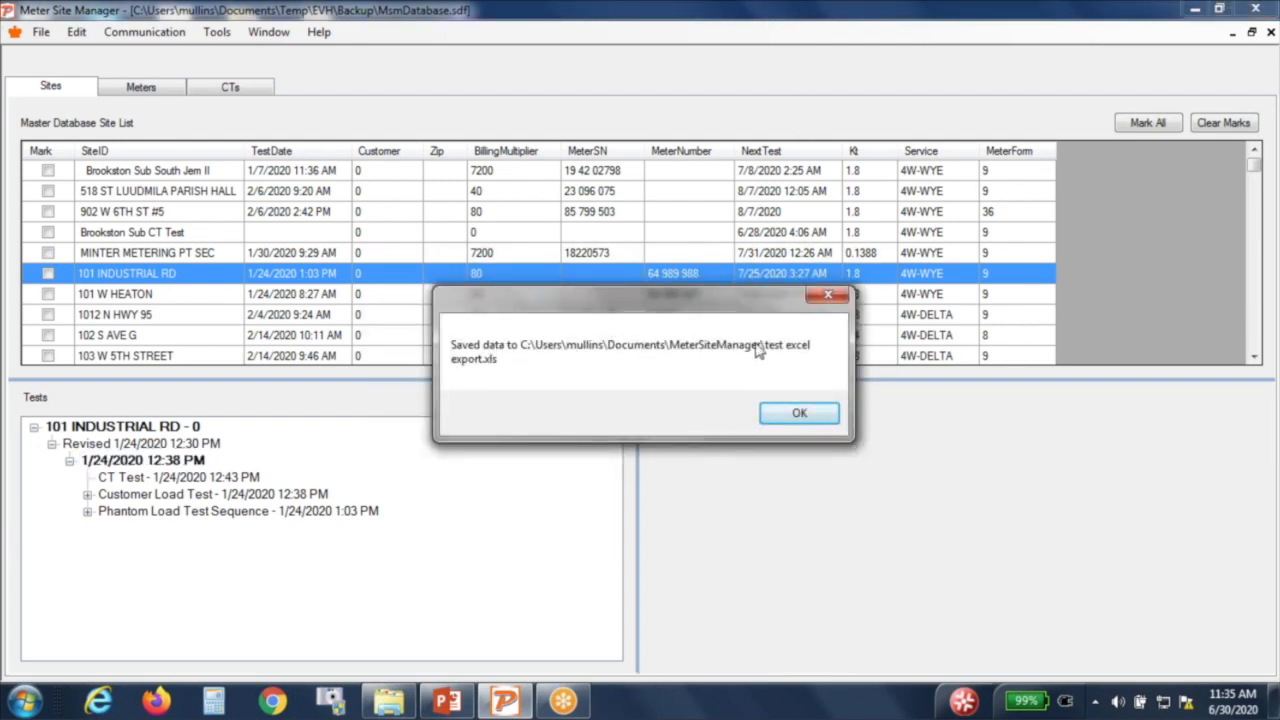
{"action": "left_click", "coordinate": [775, 415]}
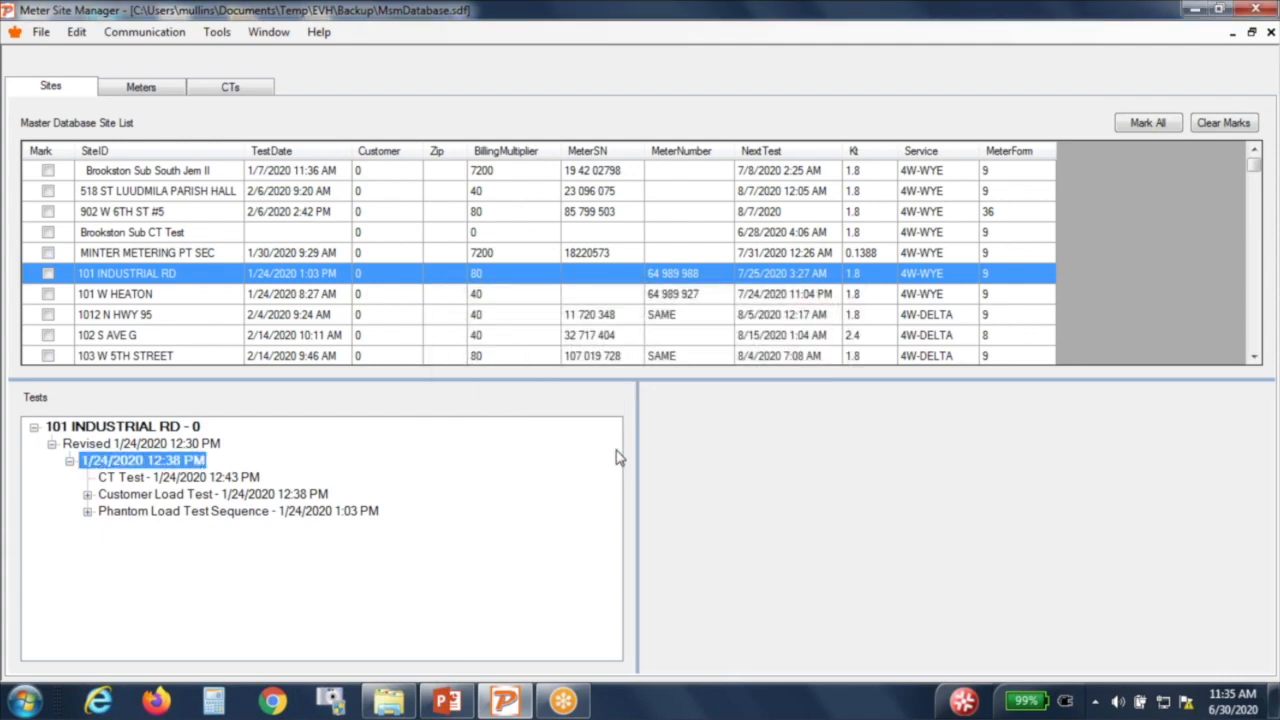
{"action": "left_click", "coordinate": [395, 708]}
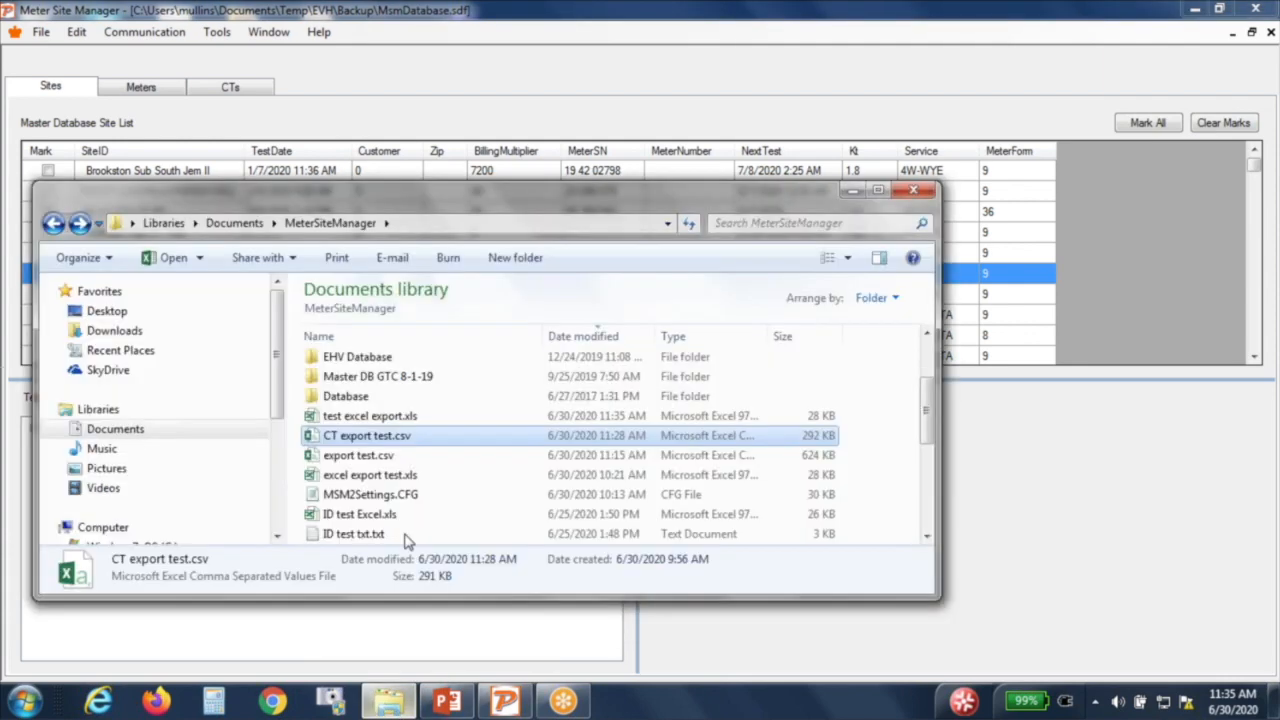
Step: Open test excel export.xls in Excel, accepting the file-format warning
{"action": "left_click", "coordinate": [406, 418]}
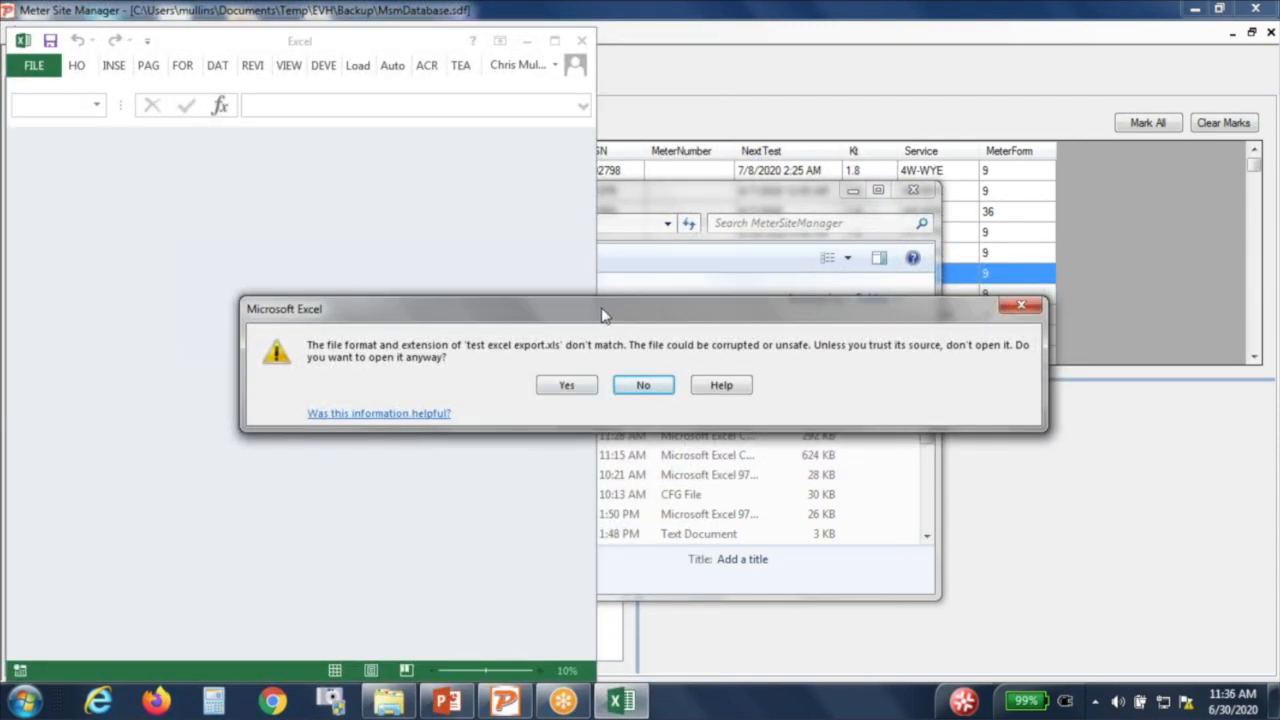
{"action": "left_click", "coordinate": [566, 386]}
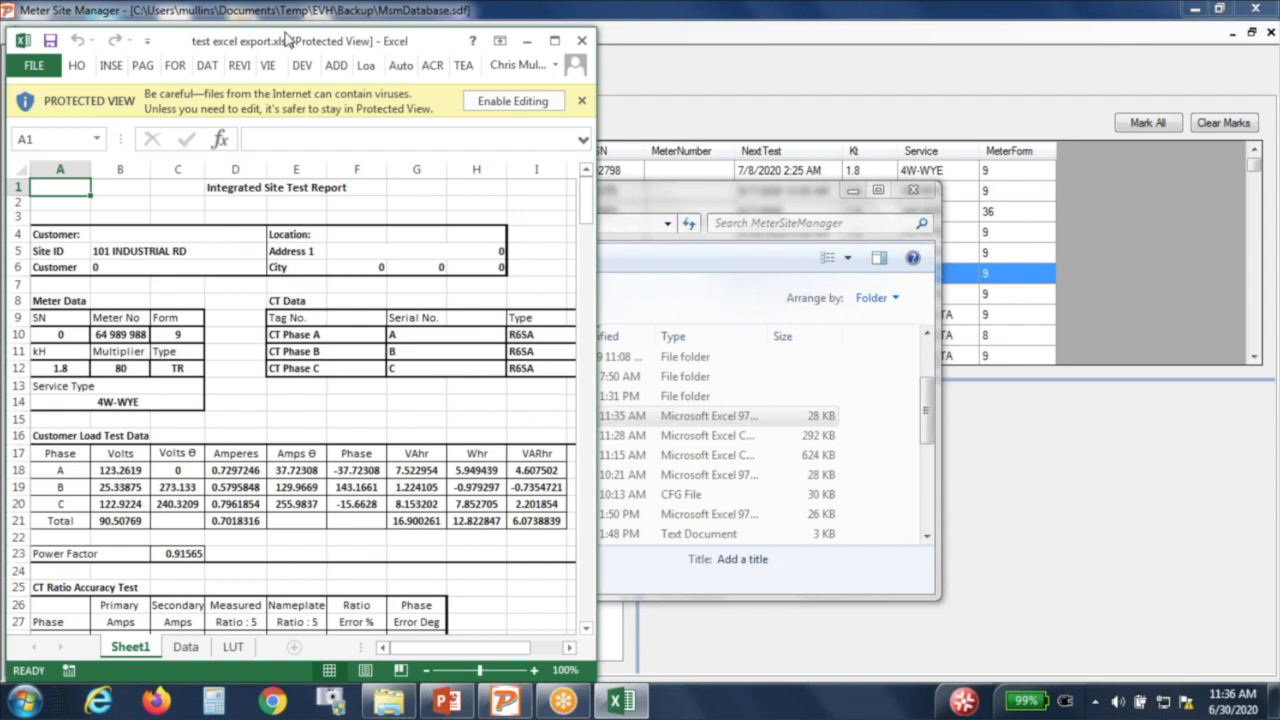
{"action": "left_click", "coordinate": [217, 16]}
{"action": "left_click_drag", "start_coordinate": [218, 20], "coordinate": [216, 1]}
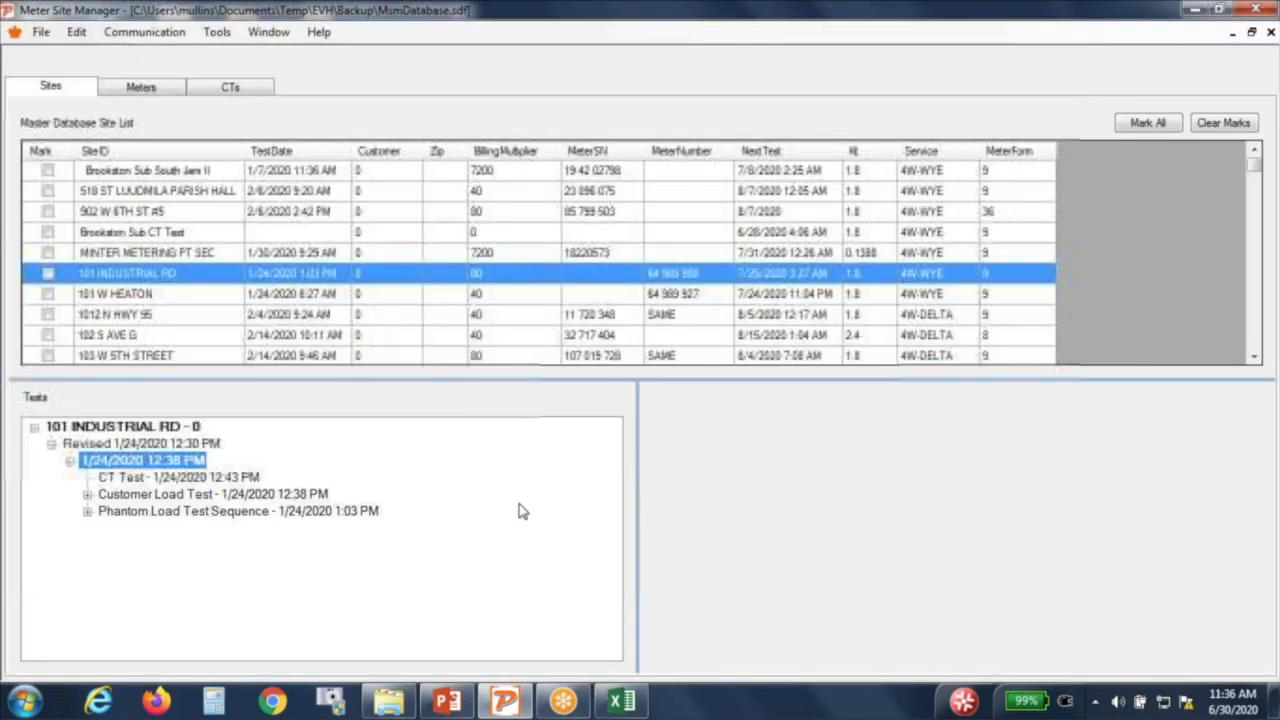
Step: Enable editing on the exported report workbook and maximize its Excel window
{"action": "left_click", "coordinate": [621, 701]}
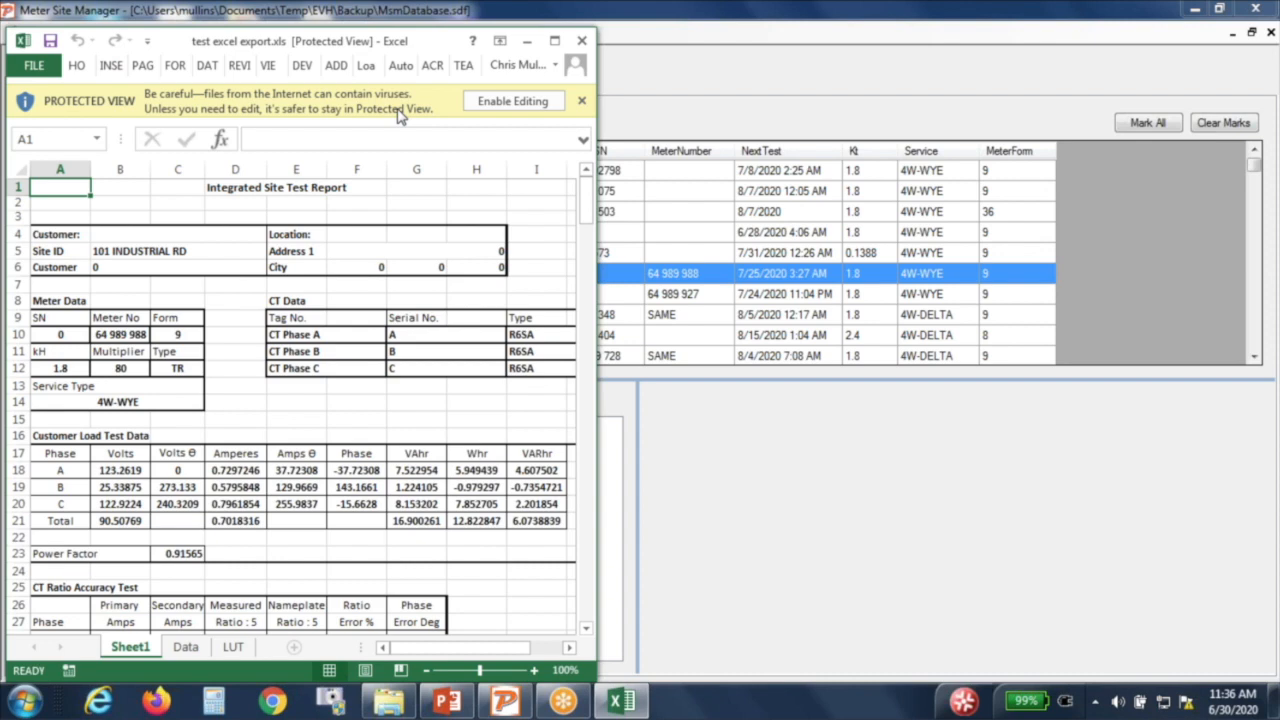
{"action": "left_click", "coordinate": [528, 99]}
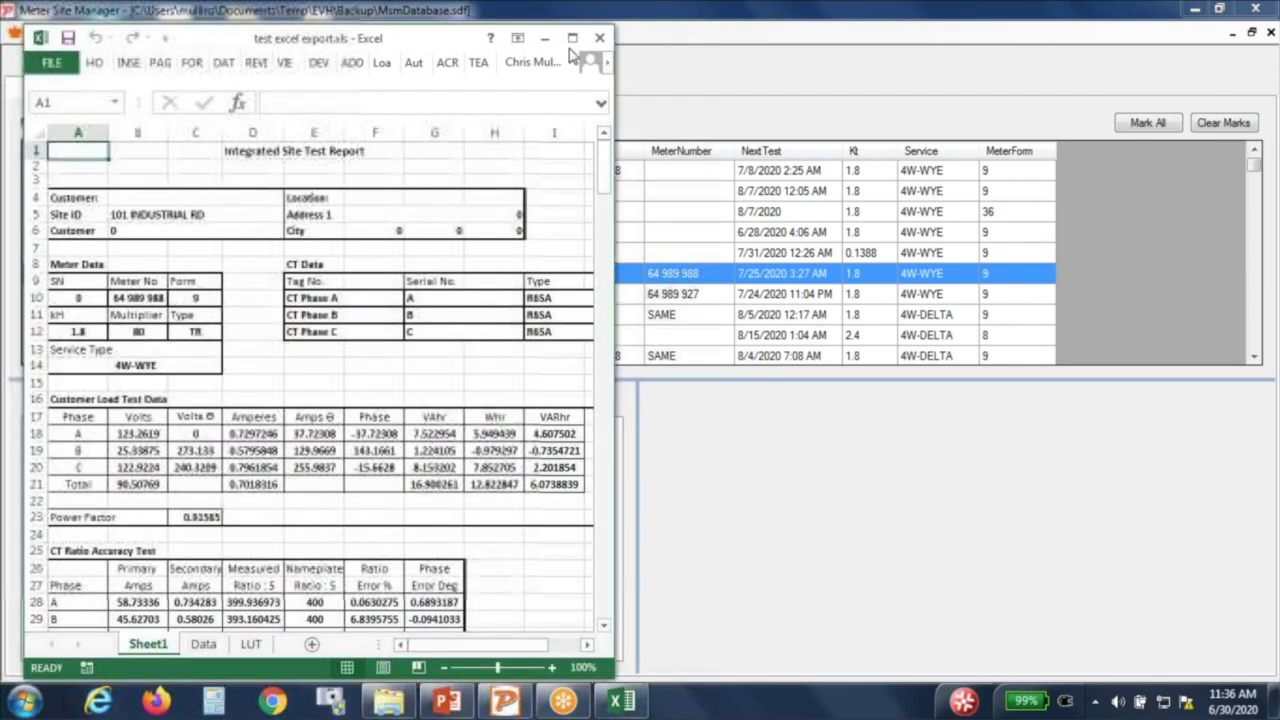
{"action": "left_click", "coordinate": [572, 39]}
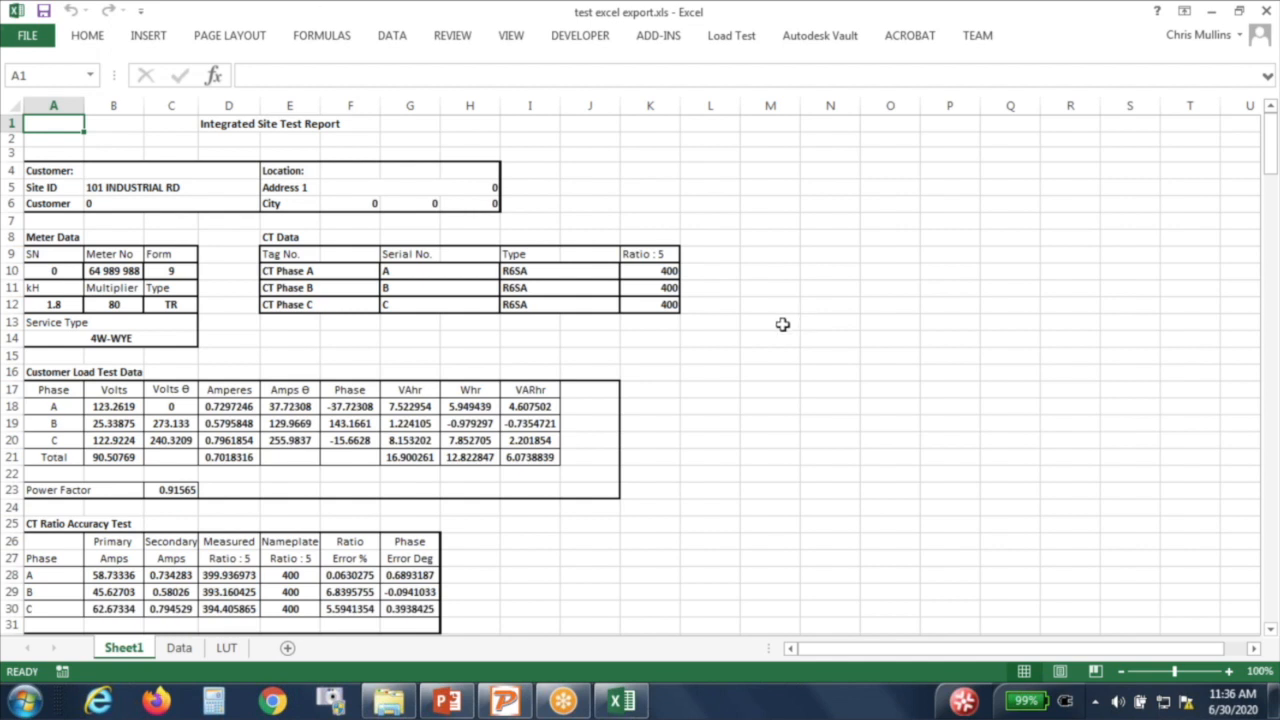
{"action": "scroll", "coordinate": [738, 296], "scroll_direction": "down", "scroll_amount": 2}
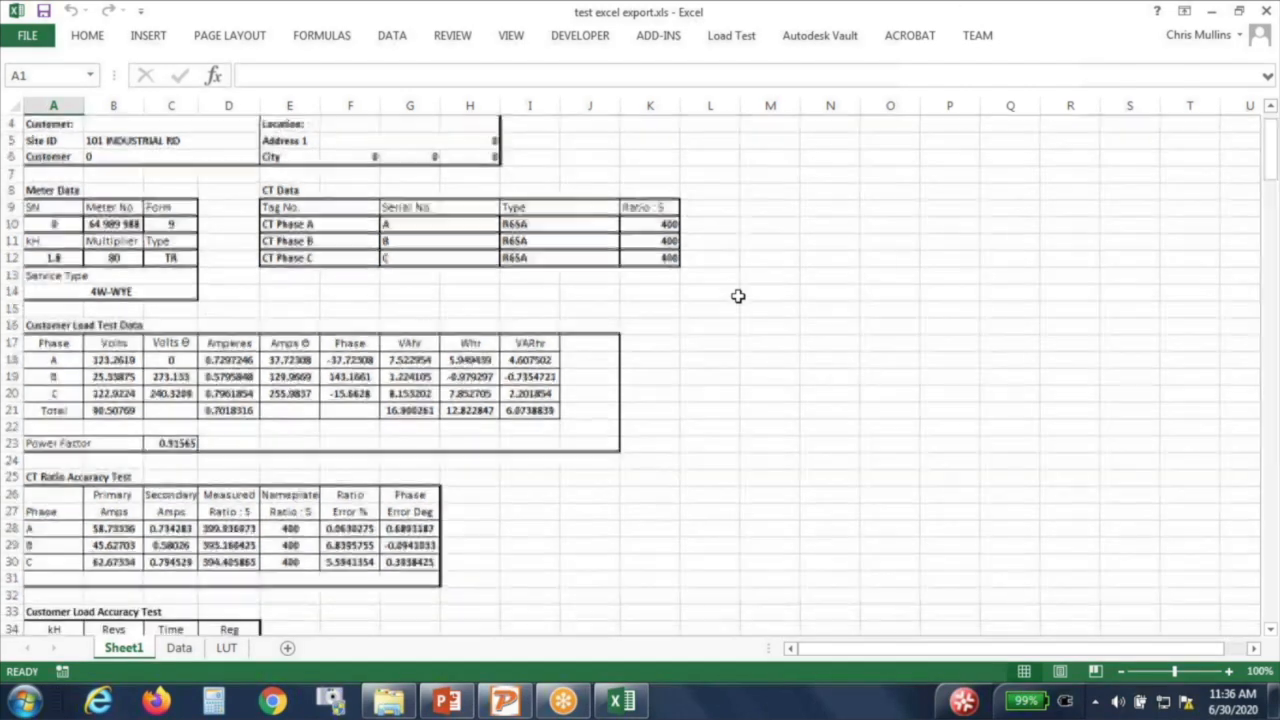
{"action": "scroll", "coordinate": [738, 296], "scroll_direction": "up", "scroll_amount": 2}
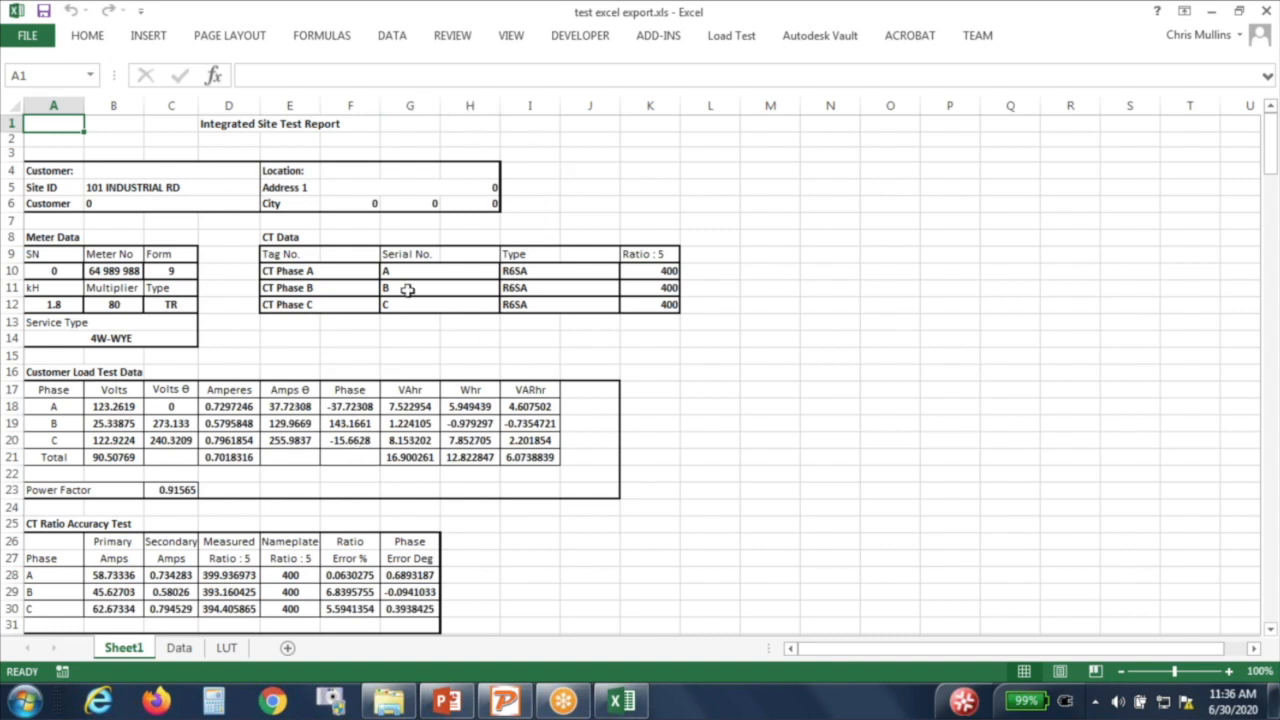
{"action": "scroll", "coordinate": [405, 300], "scroll_direction": "down", "scroll_amount": 5}
{"action": "scroll", "coordinate": [388, 357], "scroll_direction": "down", "scroll_amount": 1}
{"action": "scroll", "coordinate": [388, 357], "scroll_direction": "up", "scroll_amount": 5}
{"action": "left_click", "coordinate": [114, 406]}
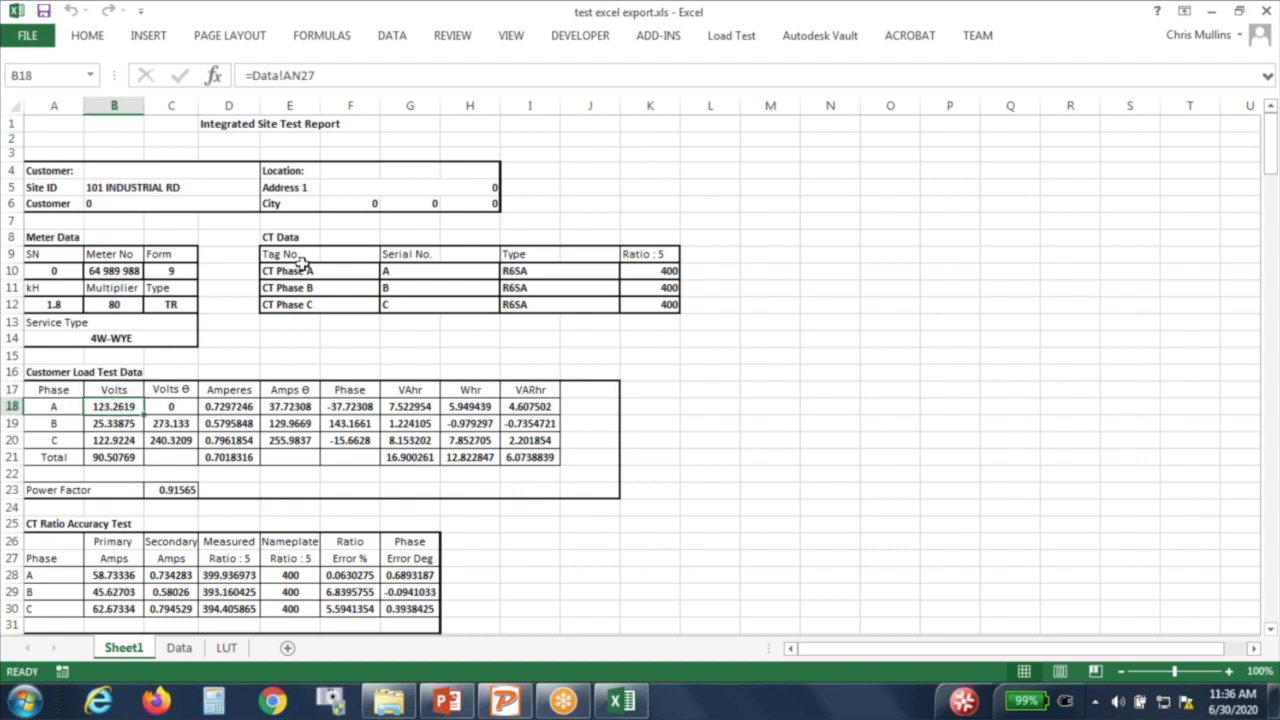
{"action": "left_click", "coordinate": [316, 77]}
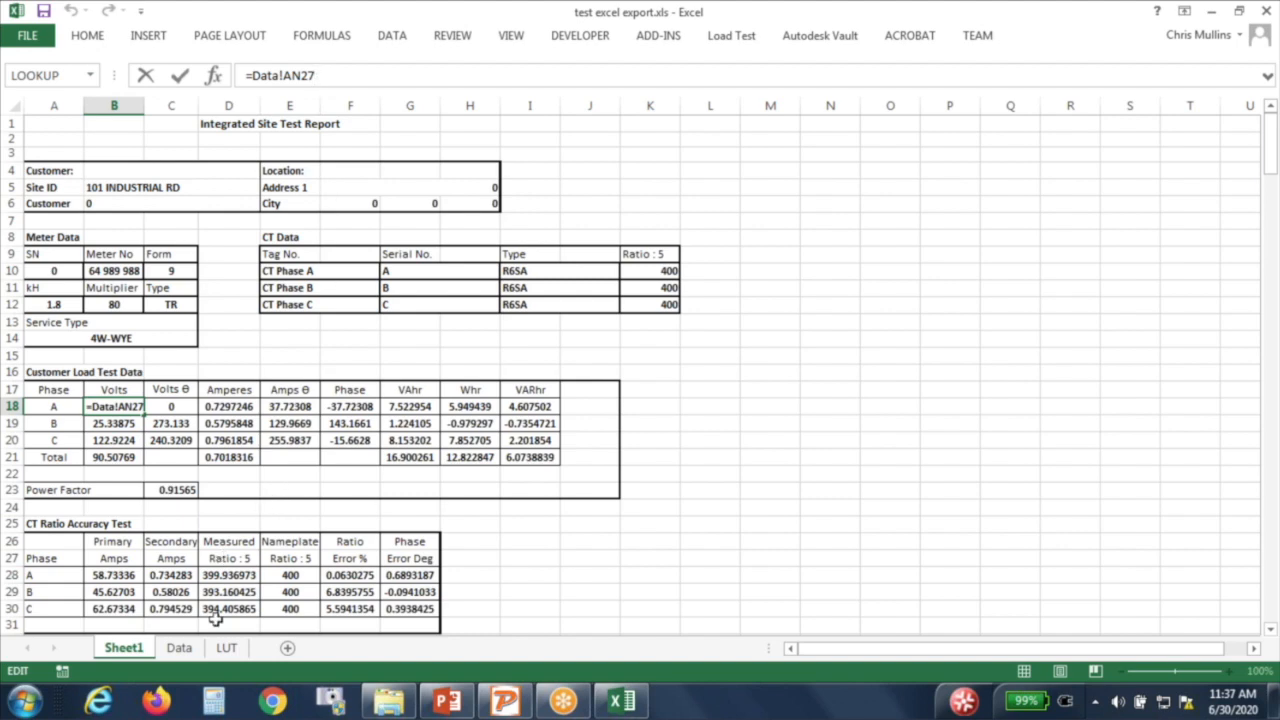
{"action": "key", "text": "Escape"}
{"action": "left_click", "coordinate": [179, 648]}
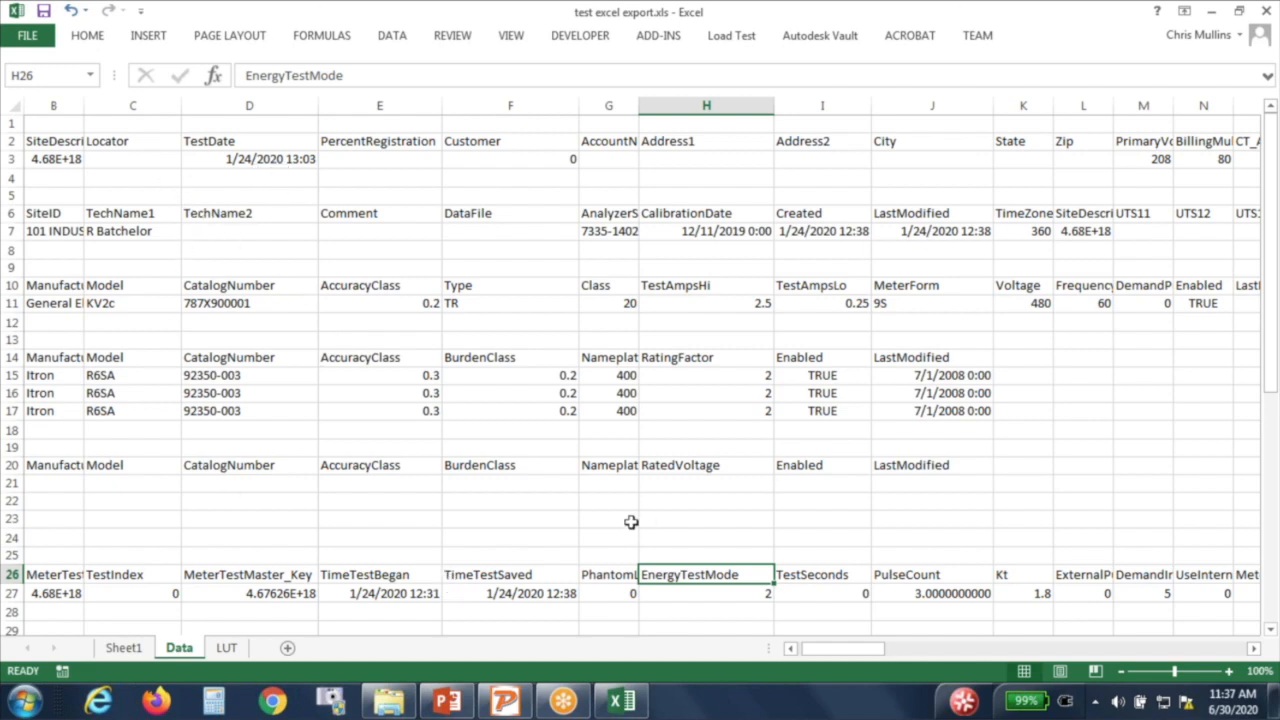
{"action": "scroll", "coordinate": [651, 410], "scroll_direction": "down", "scroll_amount": 12}
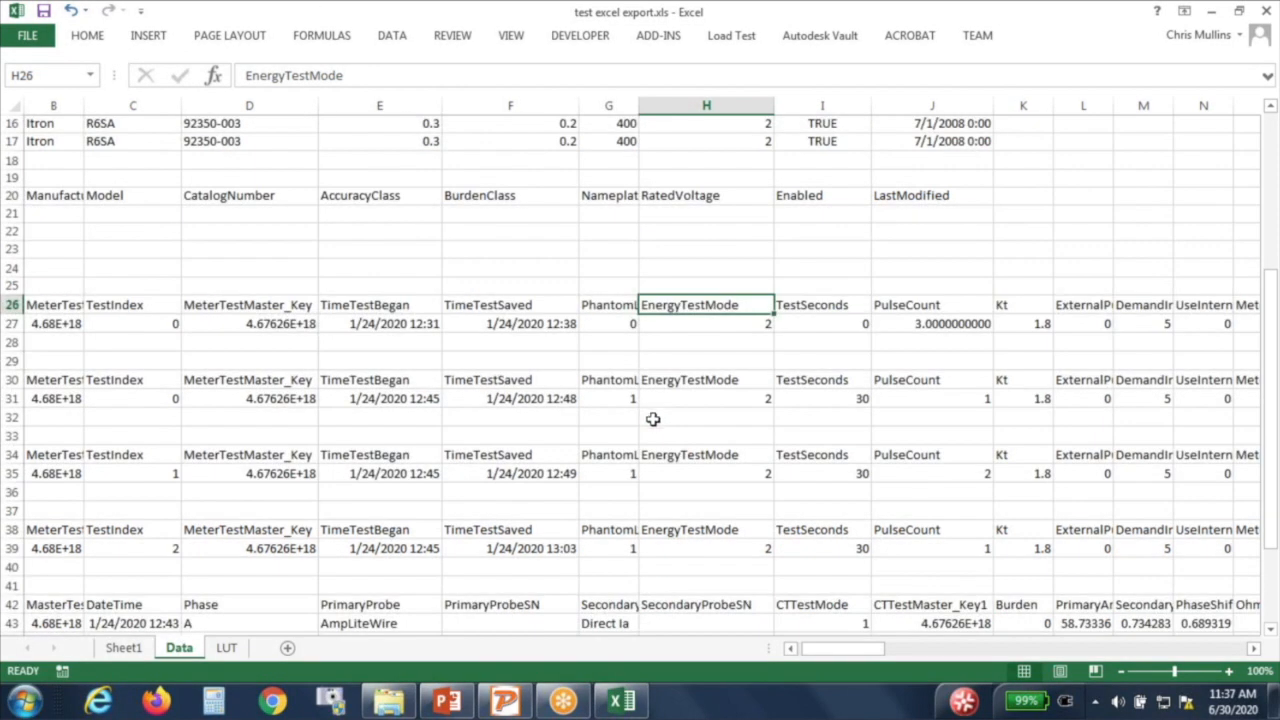
{"action": "scroll", "coordinate": [650, 416], "scroll_direction": "up", "scroll_amount": 12}
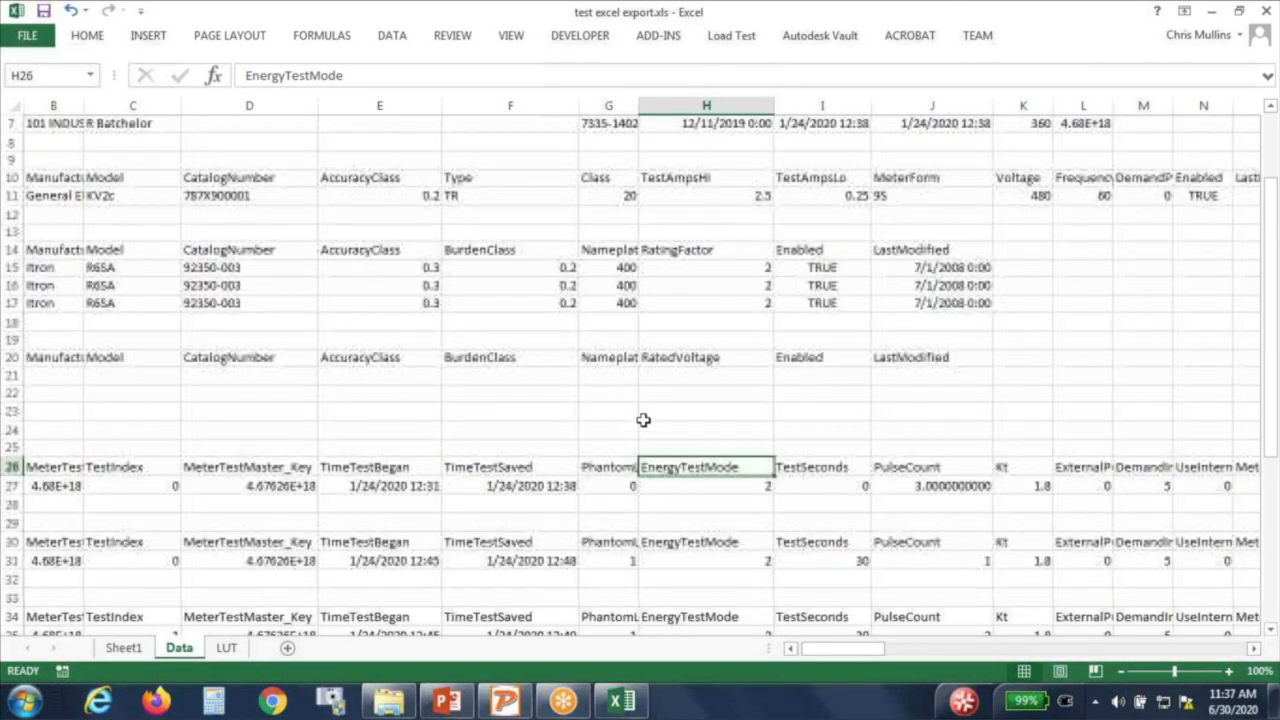
{"action": "left_click", "coordinate": [123, 648]}
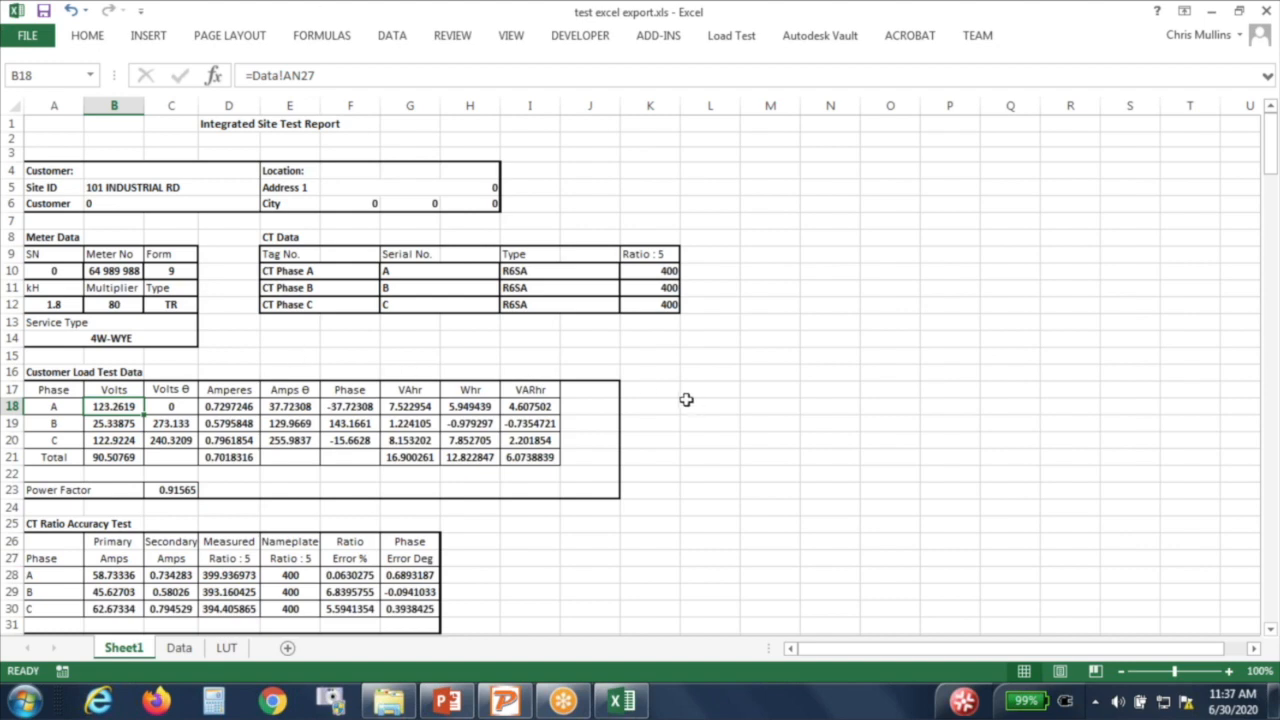
{"action": "scroll", "coordinate": [703, 403], "scroll_direction": "down", "scroll_amount": 1}
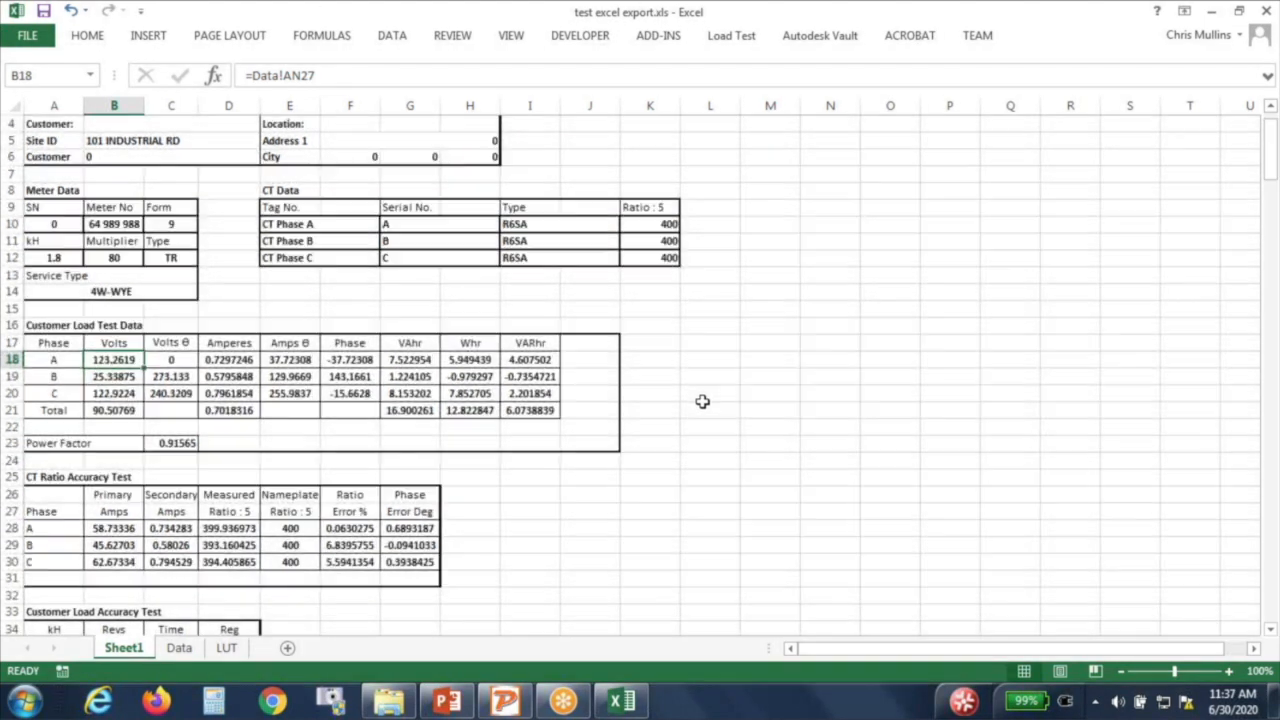
{"action": "scroll", "coordinate": [291, 212], "scroll_direction": "up", "scroll_amount": 1}
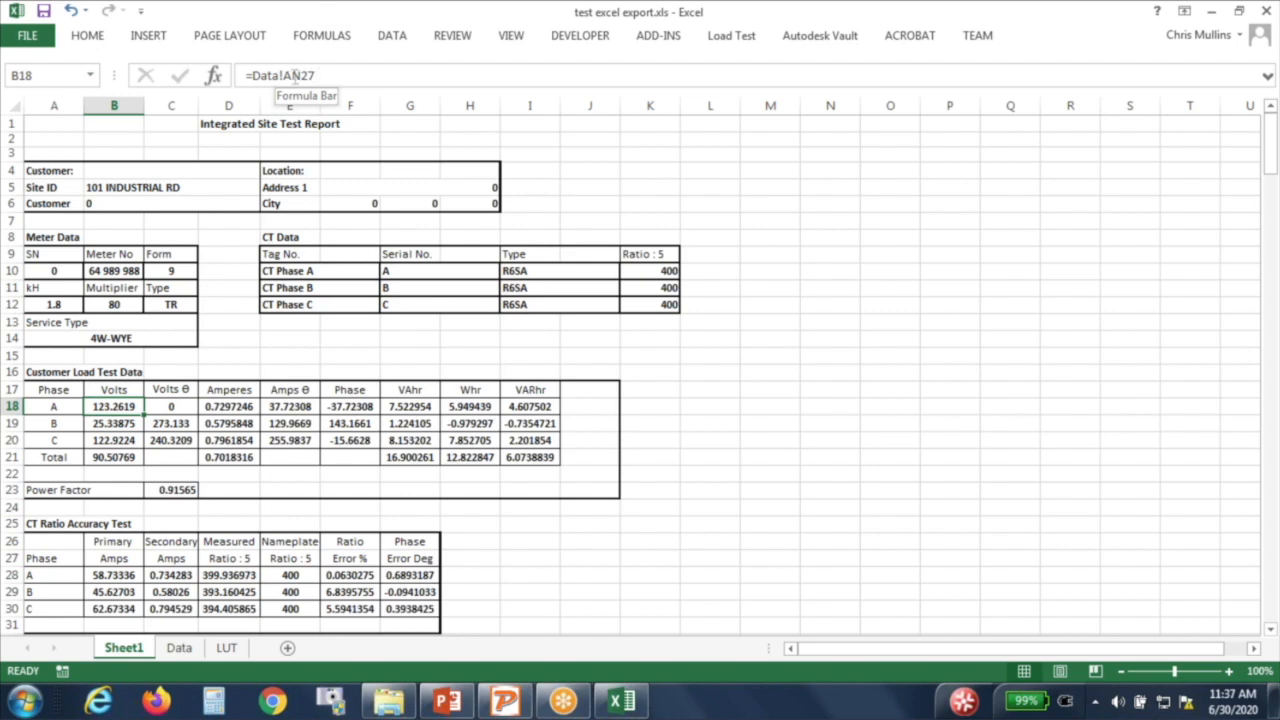
{"action": "left_click", "coordinate": [185, 650]}
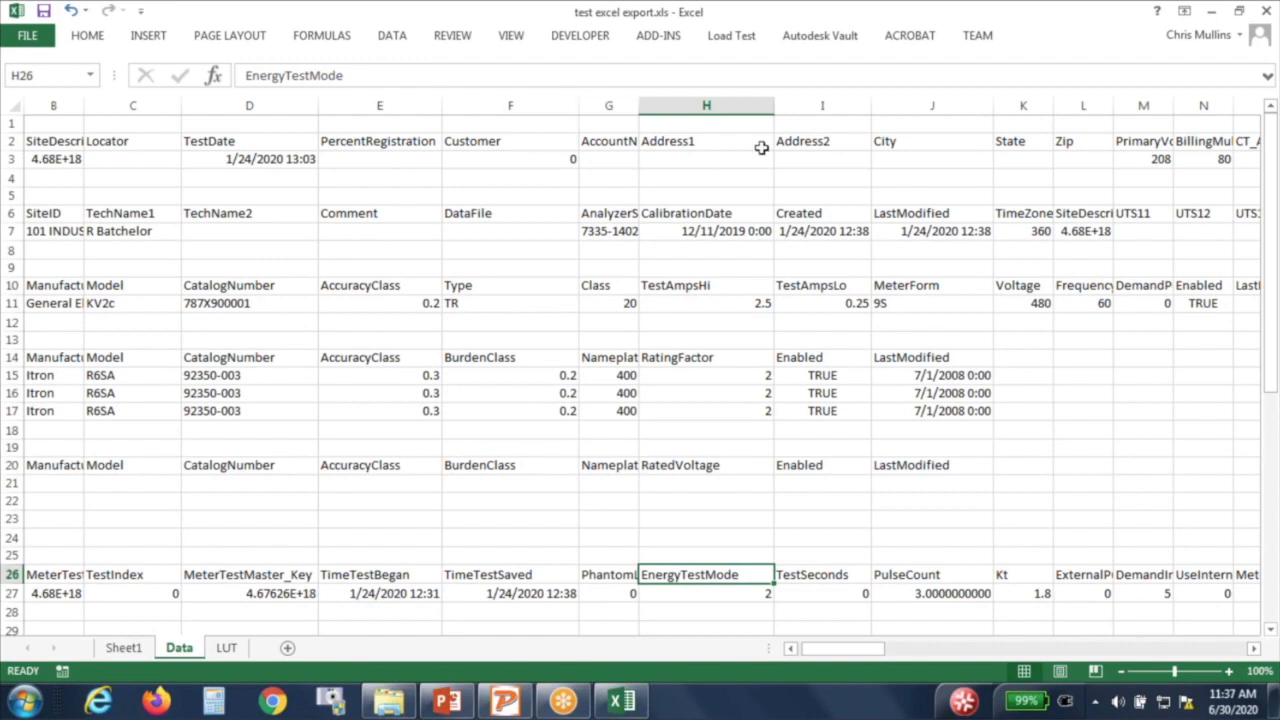
{"action": "left_click", "coordinate": [824, 140]}
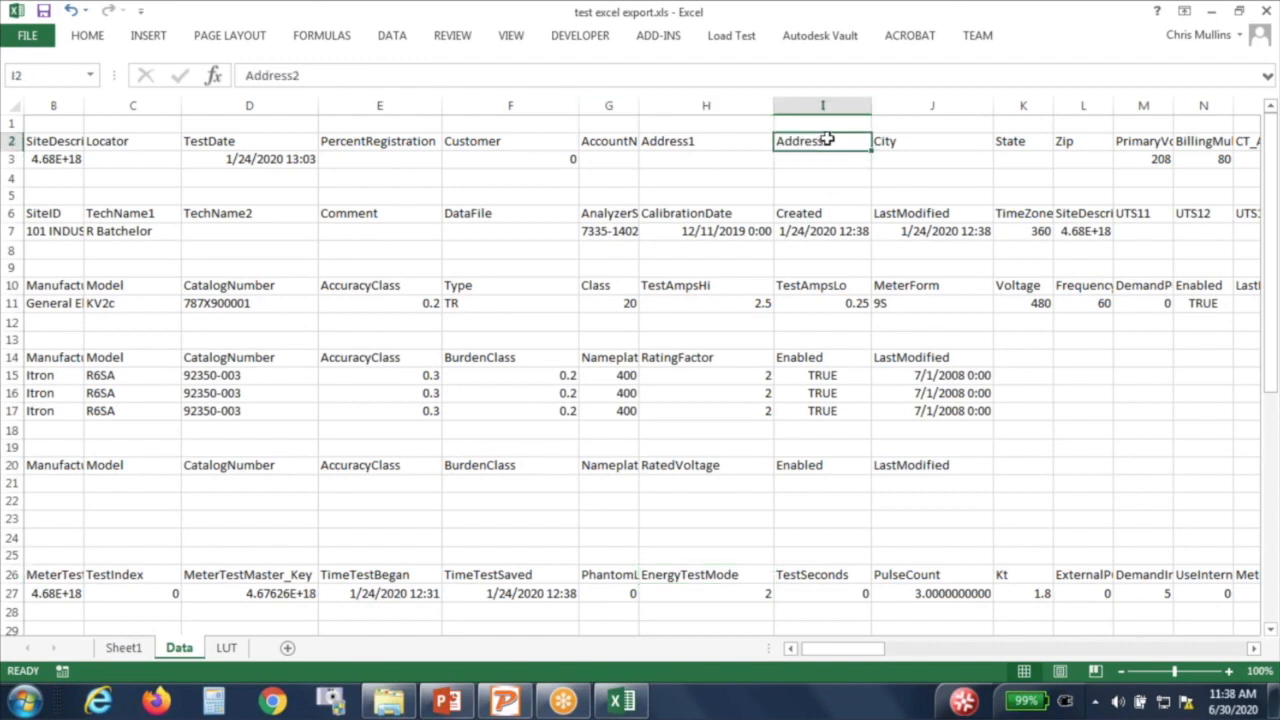
{"action": "key", "text": "Right"}
{"action": "key", "text": "Right"}
{"action": "key", "text": "Right"}
{"action": "key", "text": "Right"}
{"action": "key", "text": "Right"}
{"action": "key", "text": "Right"}
{"action": "key", "text": "Right"}
{"action": "key", "text": "Right"}
{"action": "key", "text": "Right"}
{"action": "key", "text": "Right"}
{"action": "key", "text": "Right"}
{"action": "key", "text": "Right"}
{"action": "key", "text": "Right"}
{"action": "key", "text": "Right"}
{"action": "key", "text": "Right"}
{"action": "key", "text": "Right"}
{"action": "key", "text": "Right"}
{"action": "key", "text": "Right"}
{"action": "key", "text": "Right"}
{"action": "key", "text": "Right"}
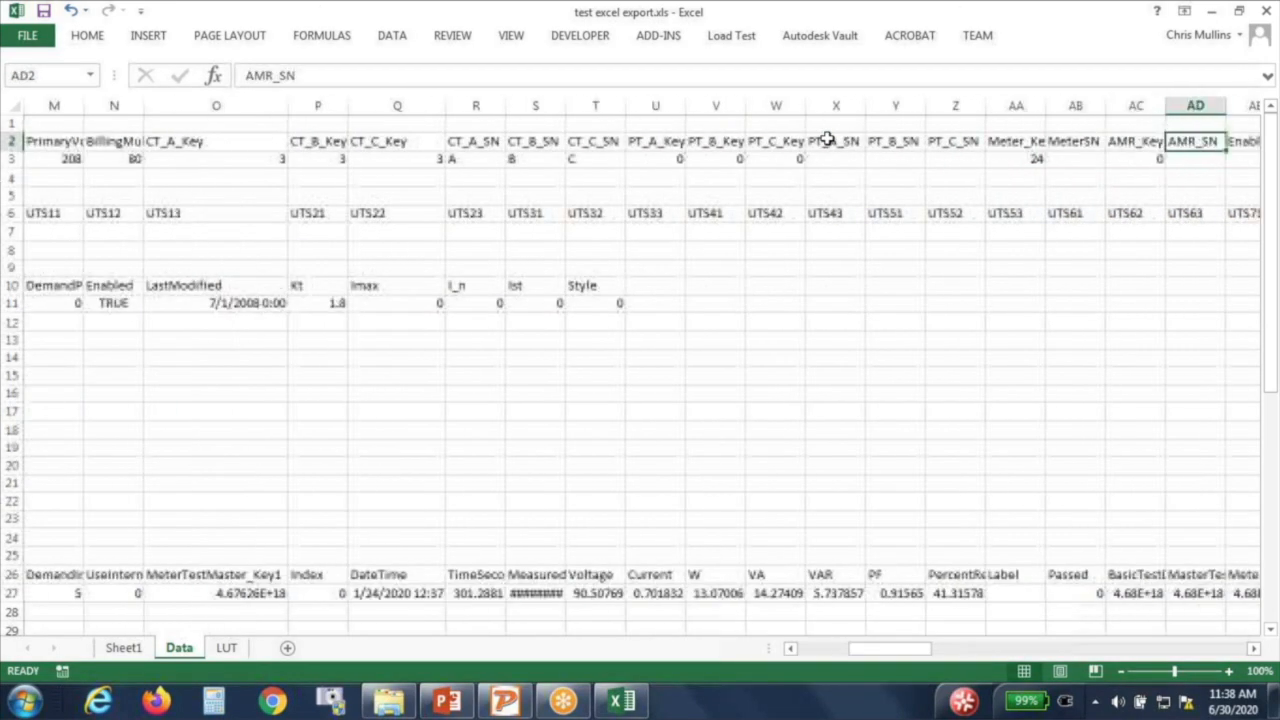
{"action": "key", "text": "Right"}
{"action": "key", "text": "Right"}
{"action": "key", "text": "Right"}
{"action": "key", "text": "Right"}
{"action": "key", "text": "Right"}
{"action": "key", "text": "Right"}
{"action": "key", "text": "Right"}
{"action": "key", "text": "Right"}
{"action": "key", "text": "Right"}
{"action": "key", "text": "Right"}
{"action": "key", "text": "Right"}
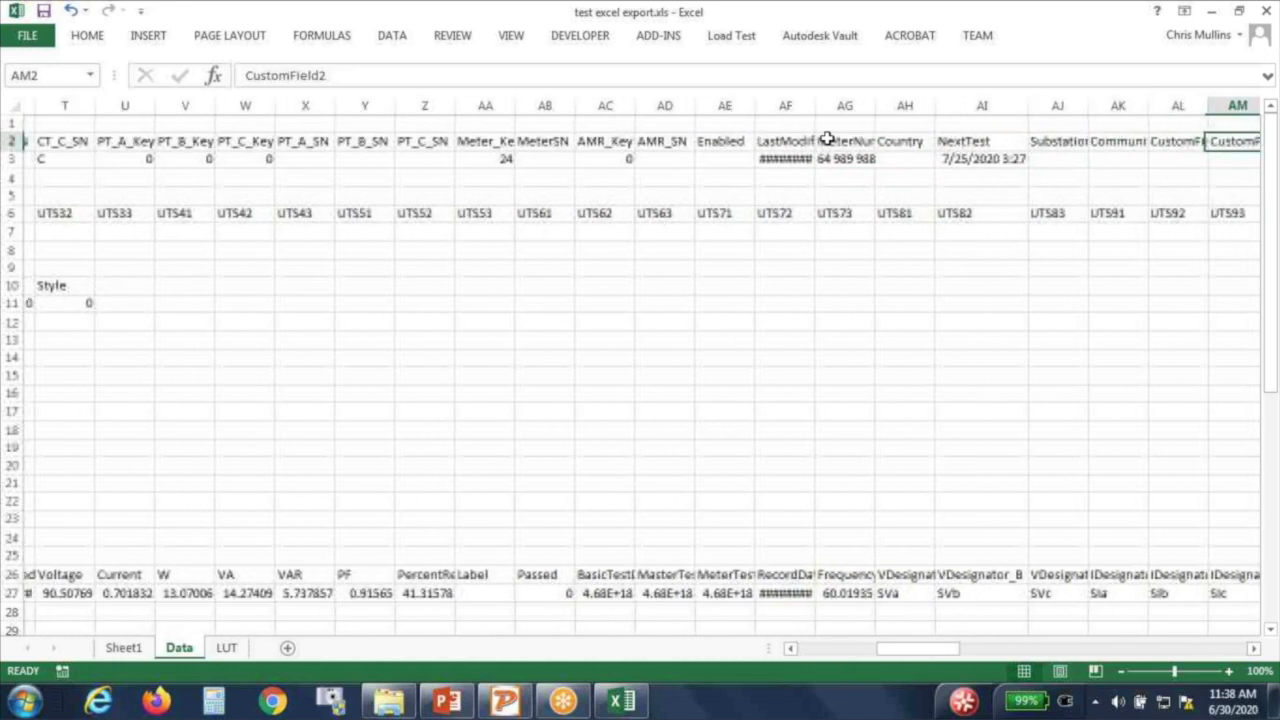
{"action": "key", "text": "Left"}
{"action": "key", "text": "Left"}
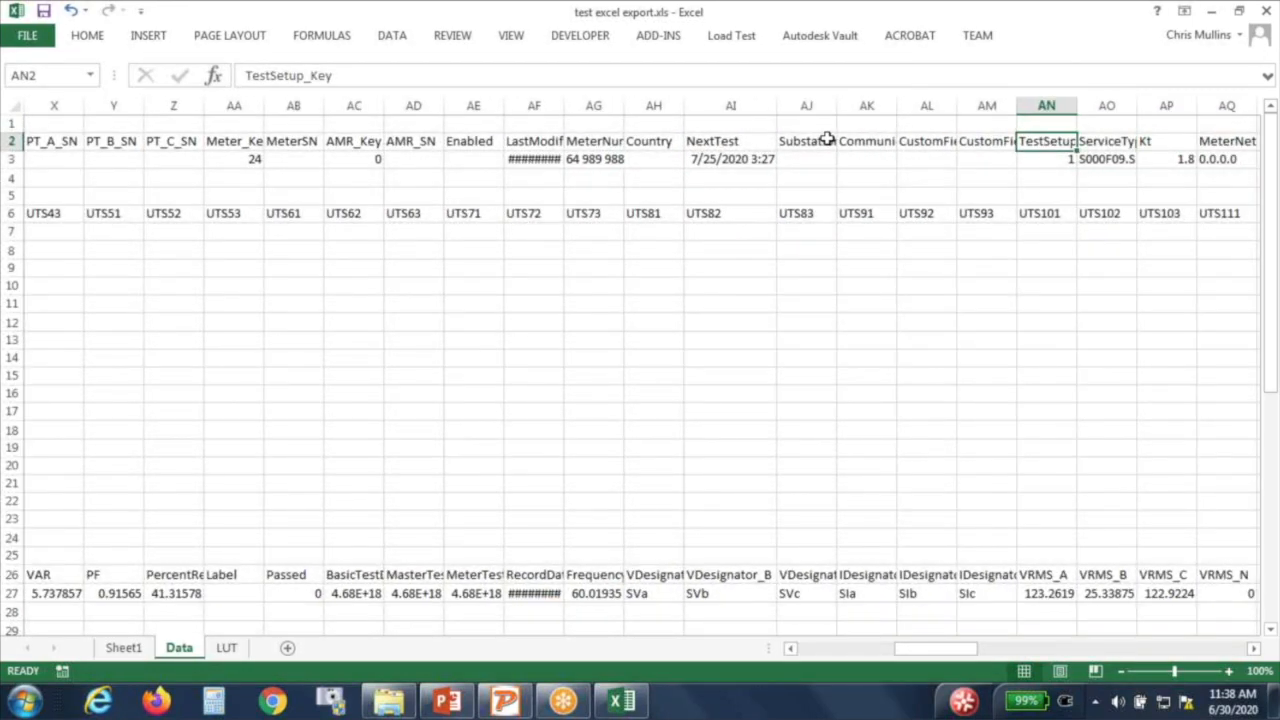
{"action": "key", "text": "Down"}
{"action": "key", "text": "Down"}
{"action": "key", "text": "Down"}
{"action": "key", "text": "Down"}
{"action": "key", "text": "Down"}
{"action": "key", "text": "Down"}
{"action": "key", "text": "Down"}
{"action": "key", "text": "Down"}
{"action": "key", "text": "Down"}
{"action": "key", "text": "Down"}
{"action": "key", "text": "Down"}
{"action": "key", "text": "Down"}
{"action": "key", "text": "Down"}
{"action": "key", "text": "Down"}
{"action": "key", "text": "Down"}
{"action": "key", "text": "Down"}
{"action": "key", "text": "Down"}
{"action": "key", "text": "Down"}
{"action": "key", "text": "Down"}
{"action": "key", "text": "Down"}
{"action": "key", "text": "Down"}
{"action": "key", "text": "Down"}
{"action": "key", "text": "Down"}
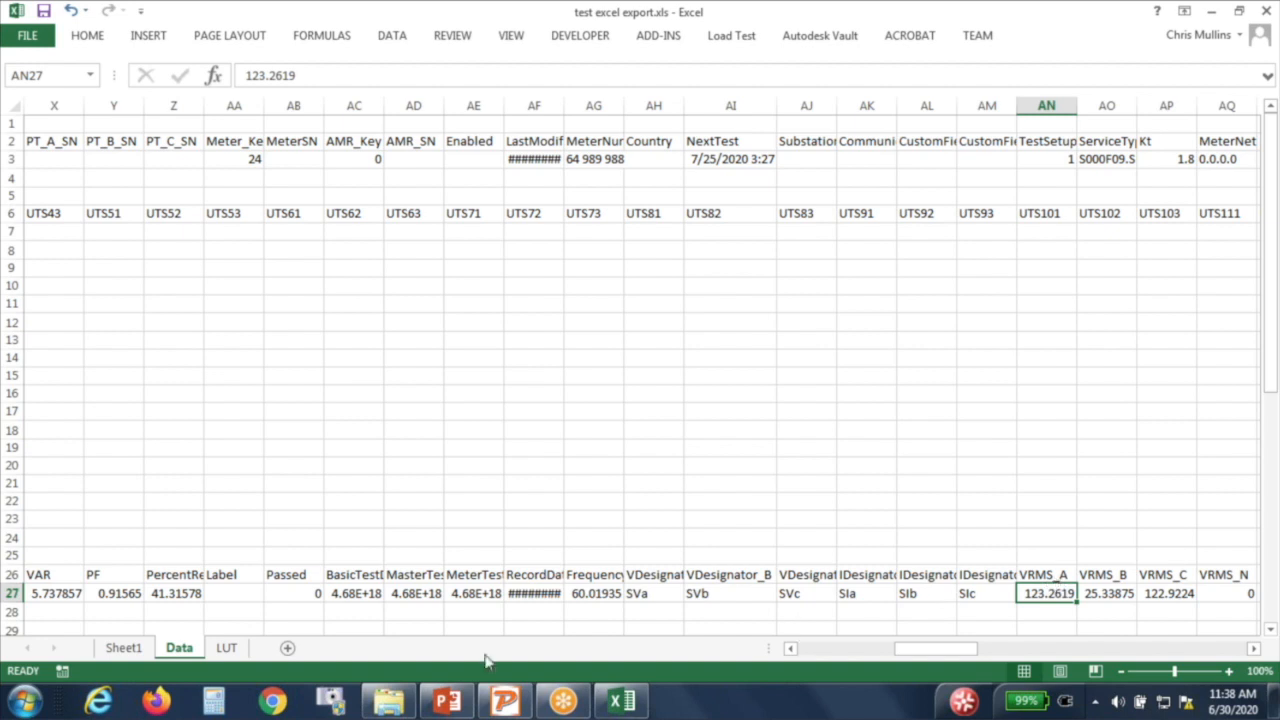
{"action": "left_click", "coordinate": [122, 648]}
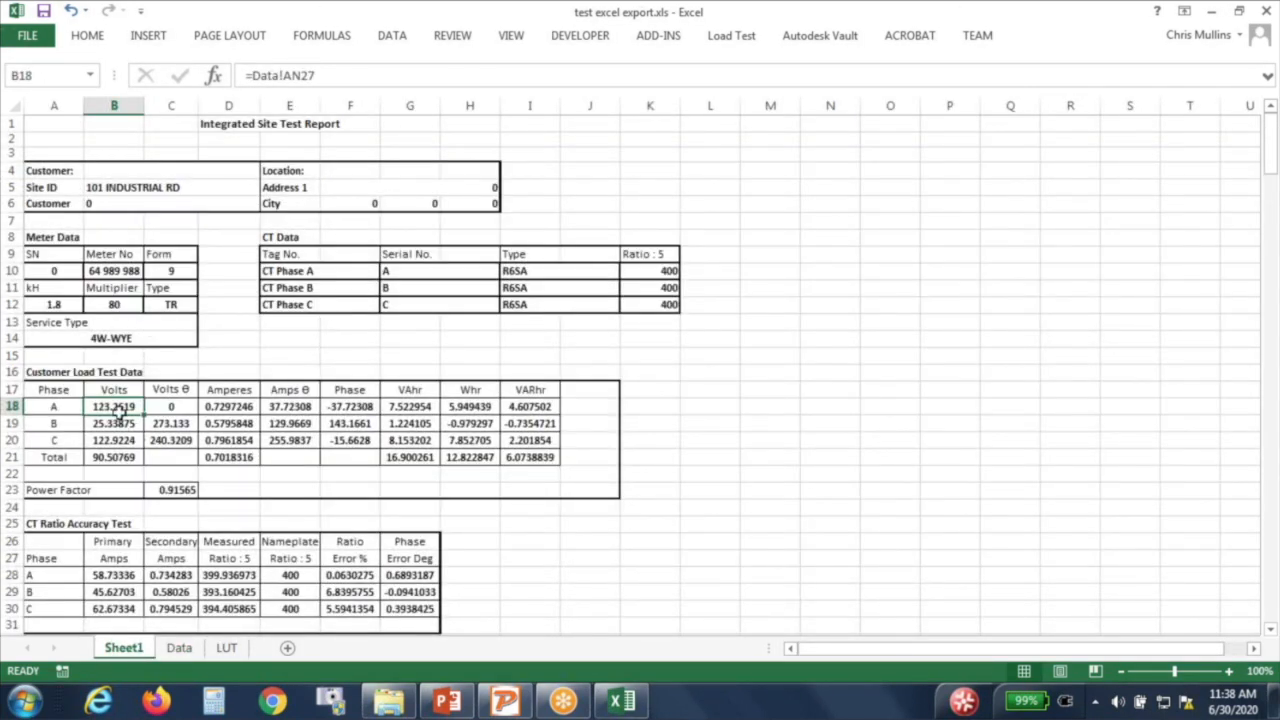
{"action": "left_click", "coordinate": [934, 406]}
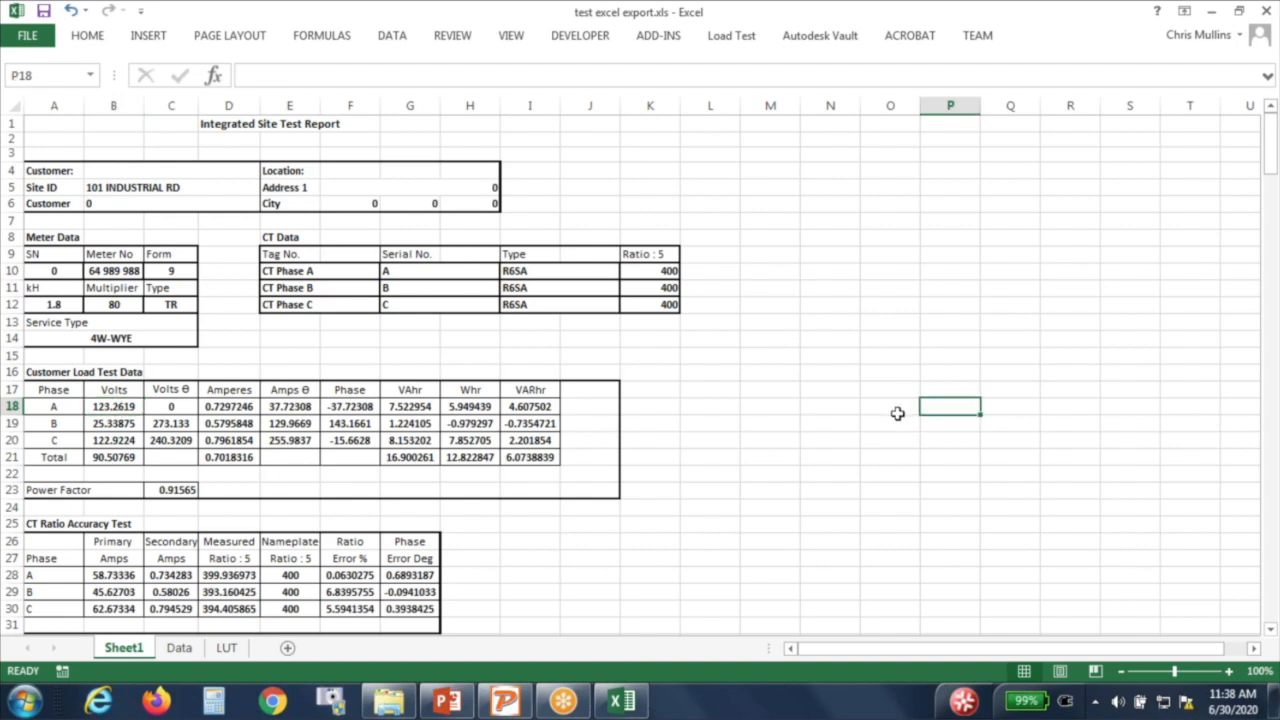
{"action": "left_click", "coordinate": [199, 654]}
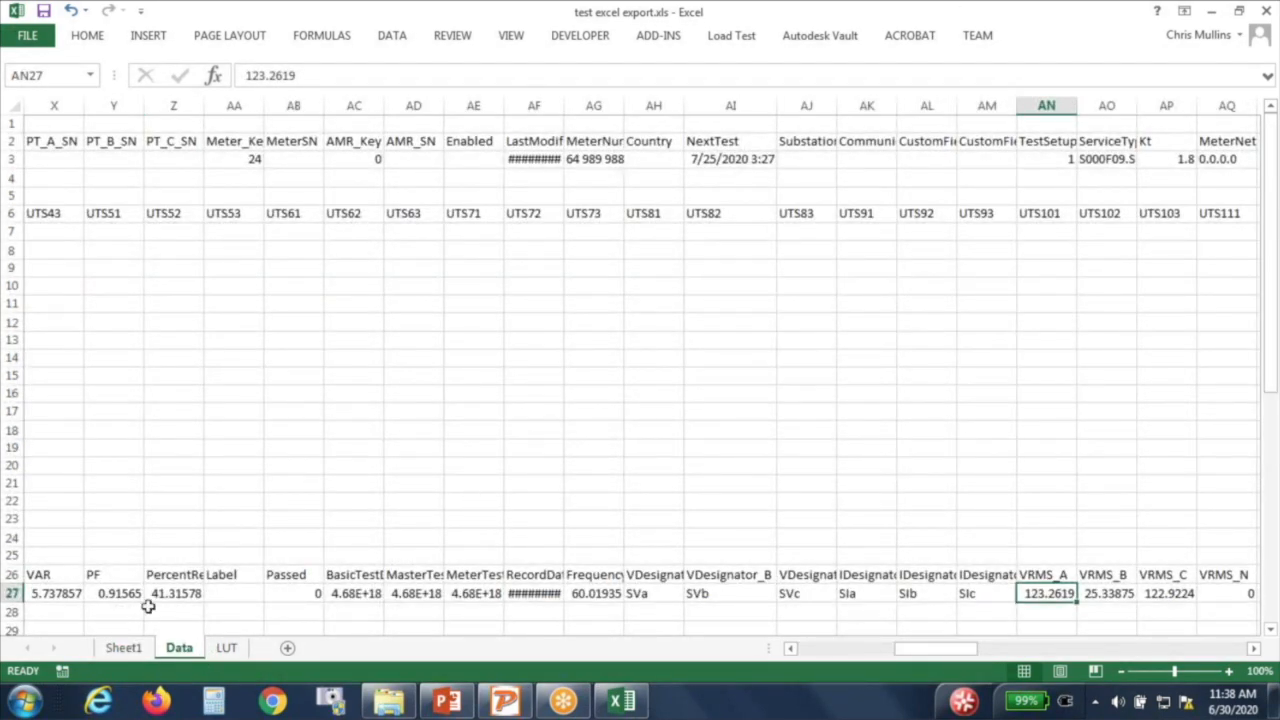
{"action": "left_click", "coordinate": [124, 647]}
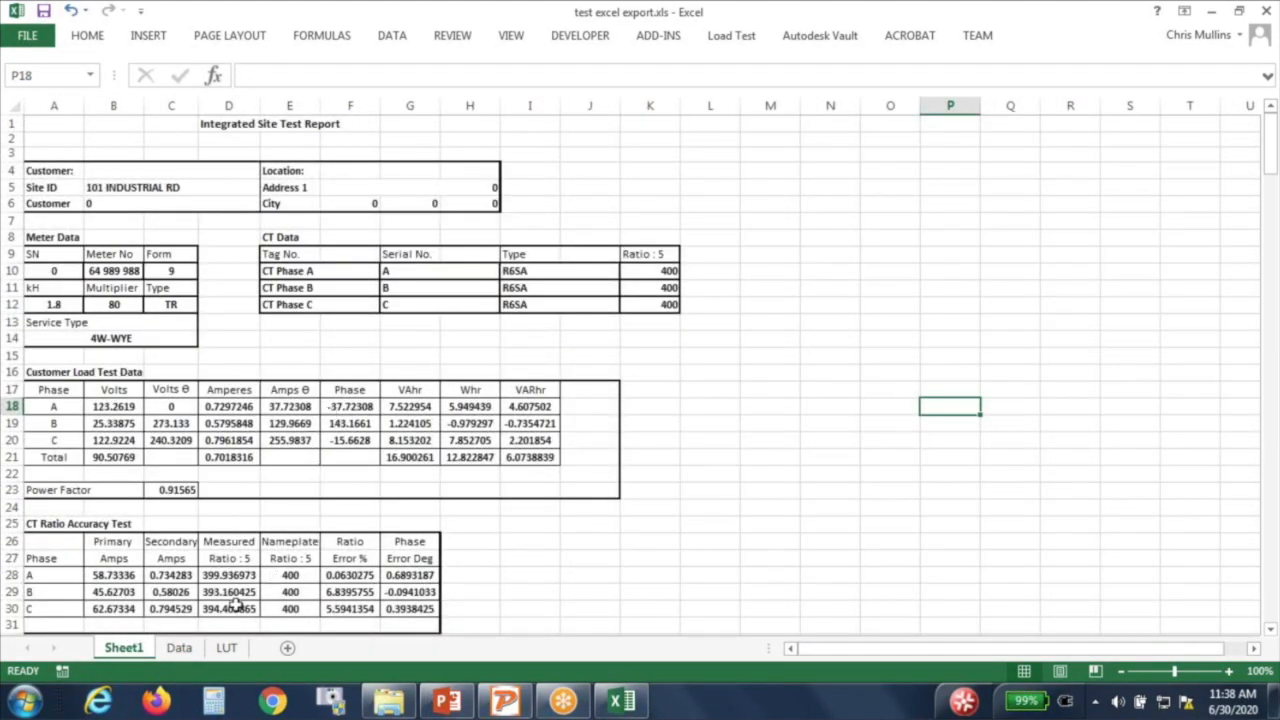
{"action": "left_click", "coordinate": [118, 408]}
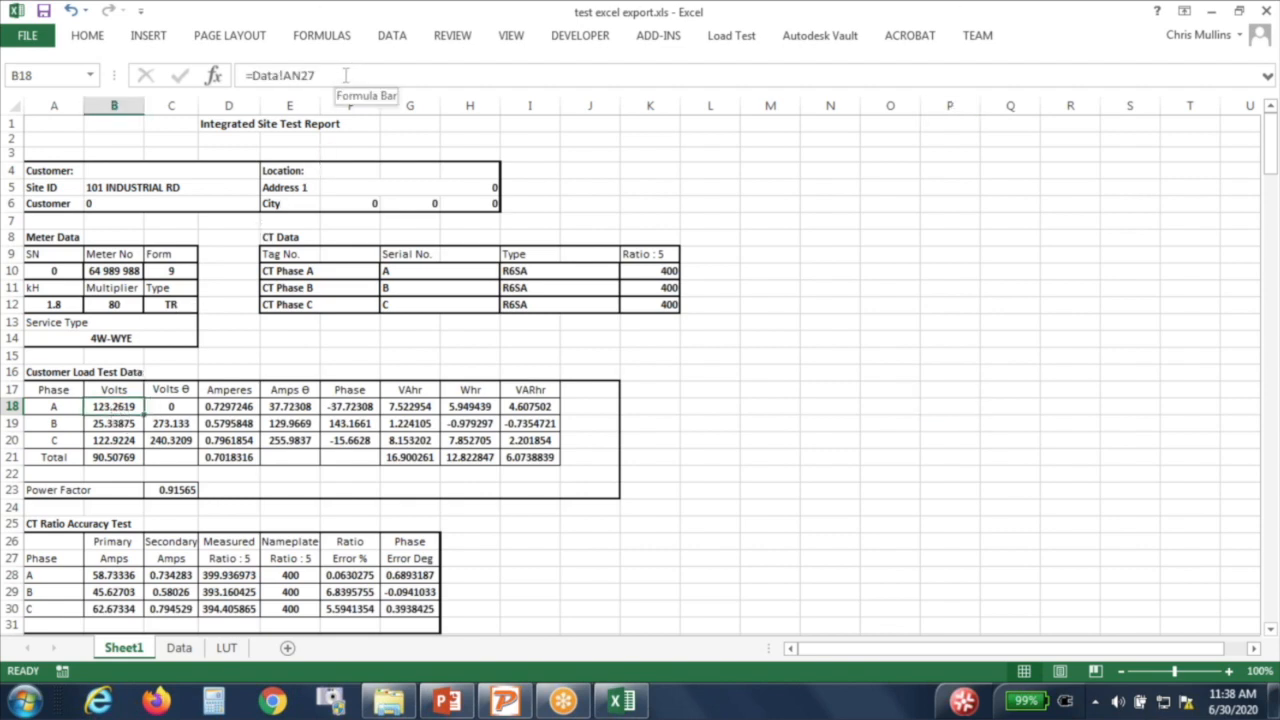
{"action": "left_click", "coordinate": [180, 648]}
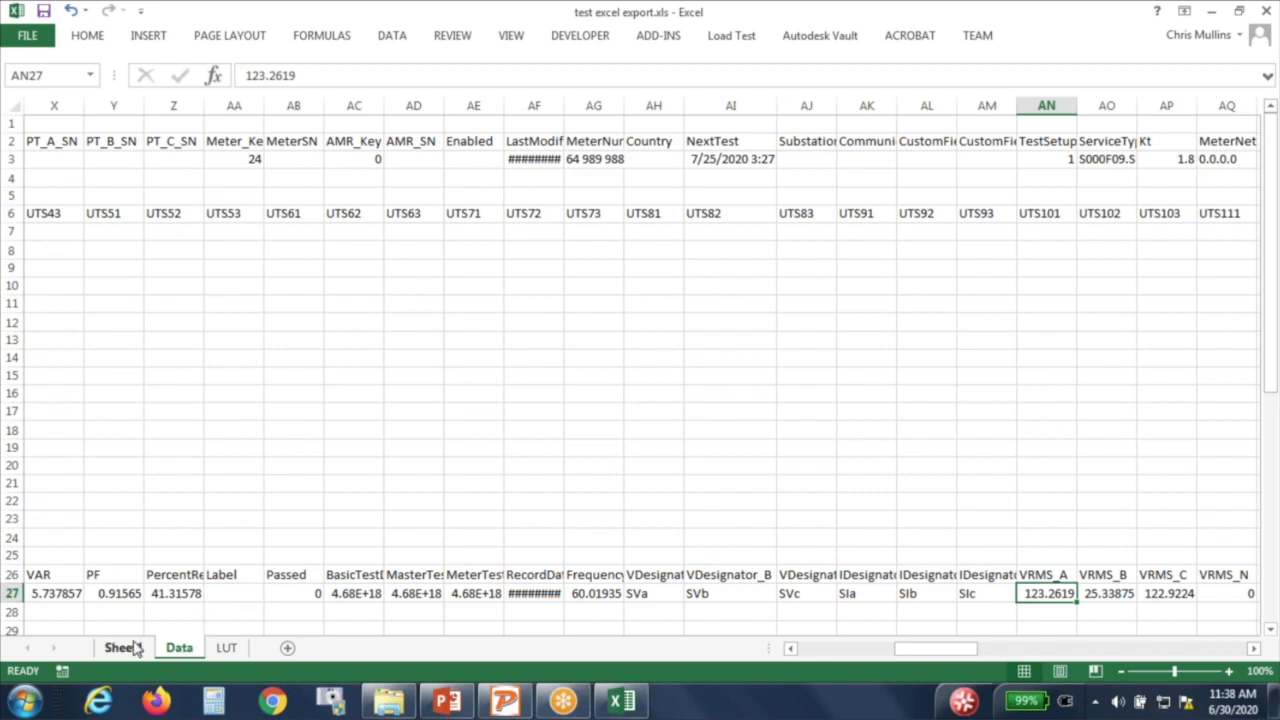
{"action": "left_click", "coordinate": [120, 648]}
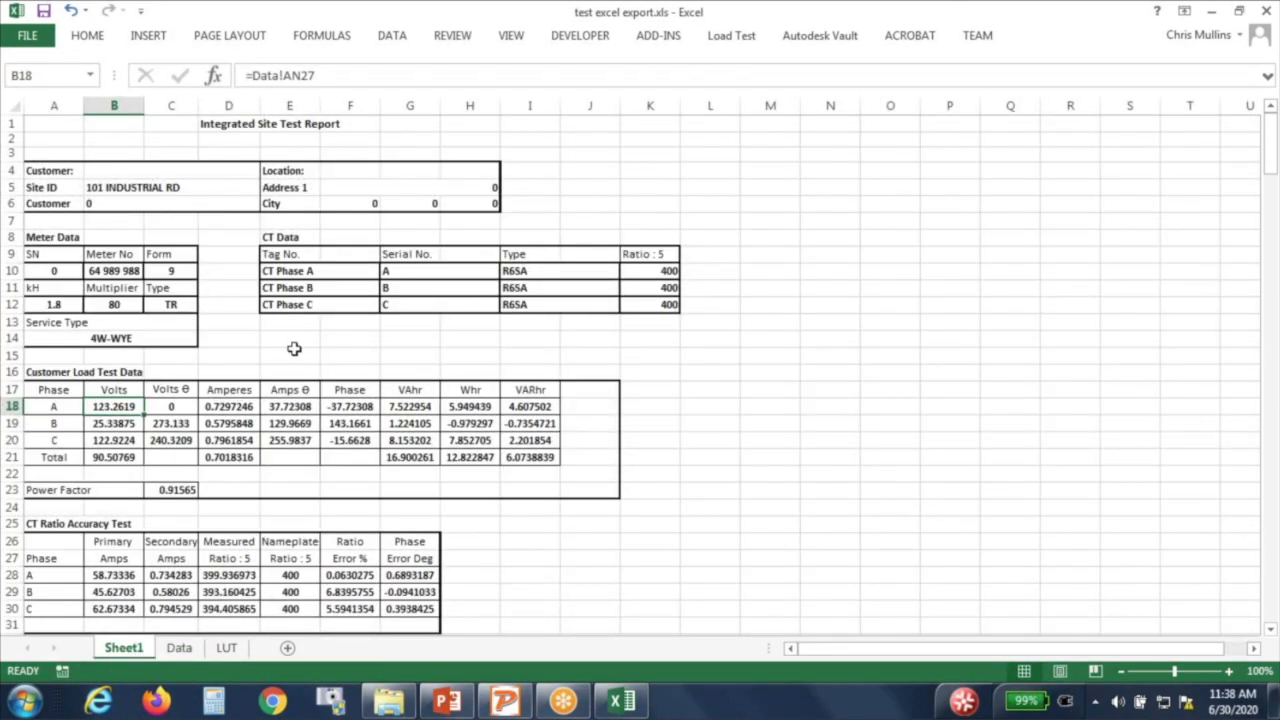
{"action": "mouse_move", "coordinate": [389, 702]}
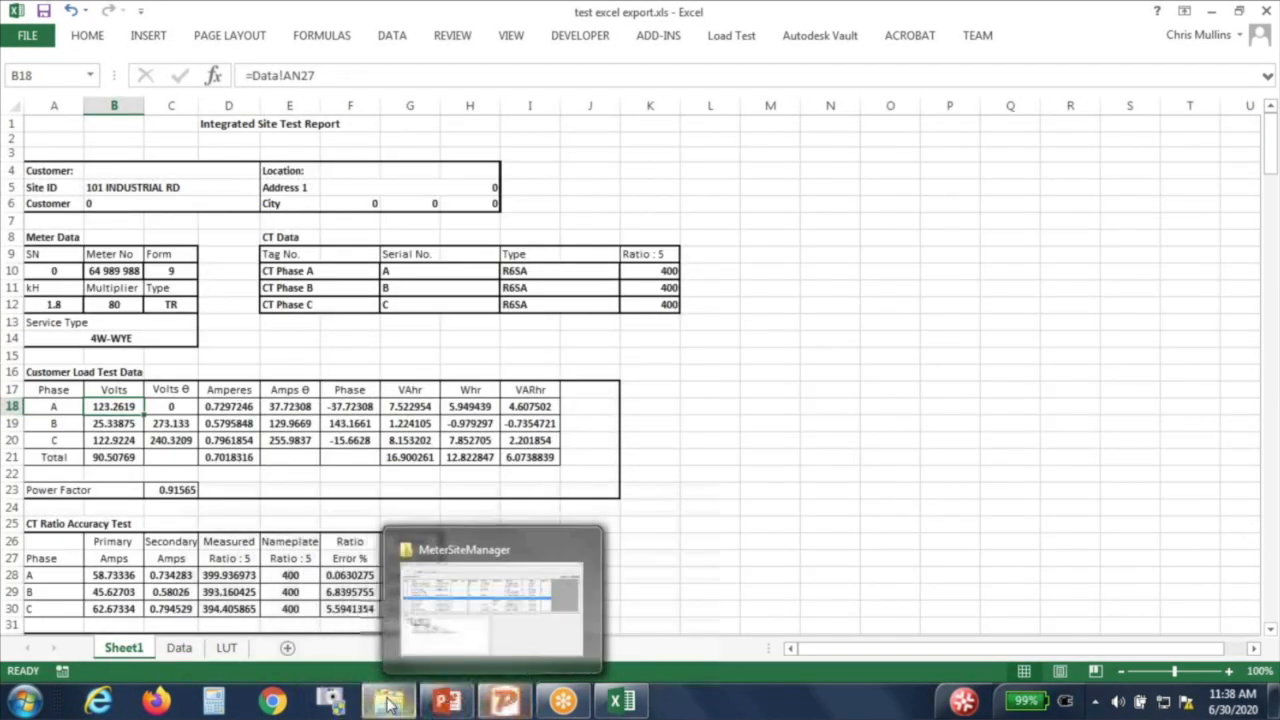
Step: Close test excel export without saving and open MSMCustomReportTemplate.xlsx from the Documents library
{"action": "left_click", "coordinate": [500, 615]}
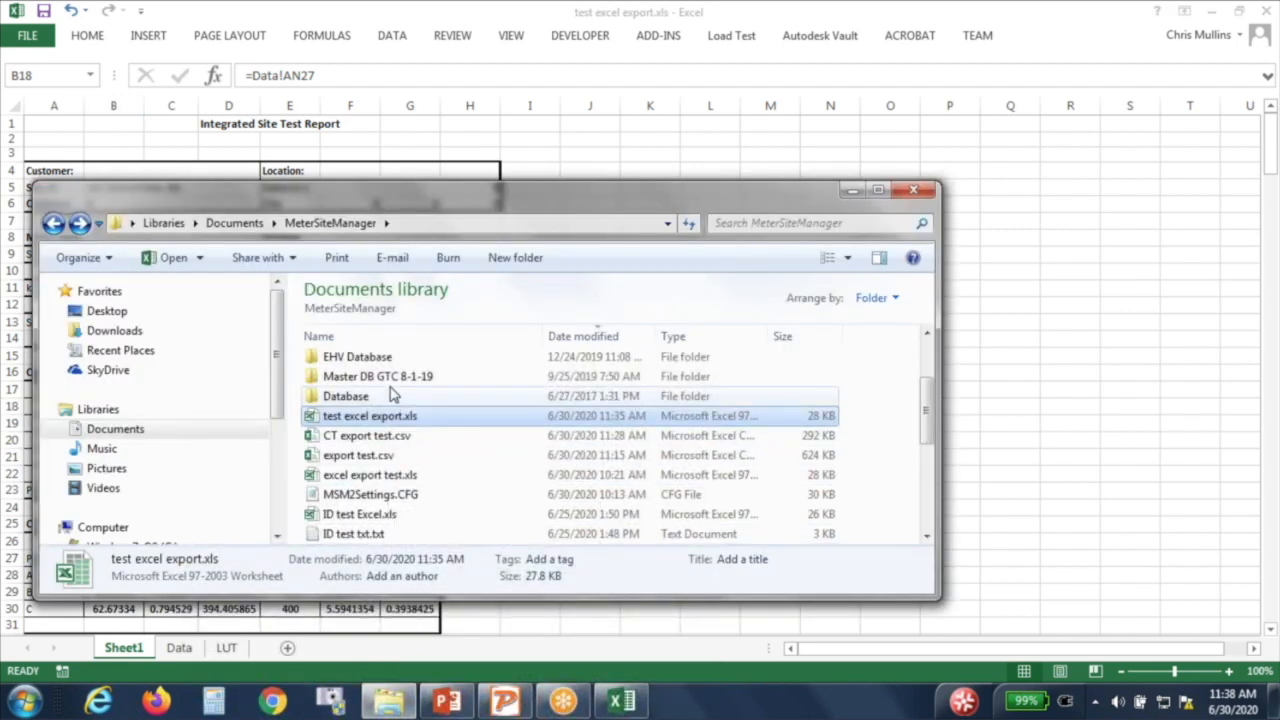
{"action": "scroll", "coordinate": [405, 458], "scroll_direction": "down", "scroll_amount": 4}
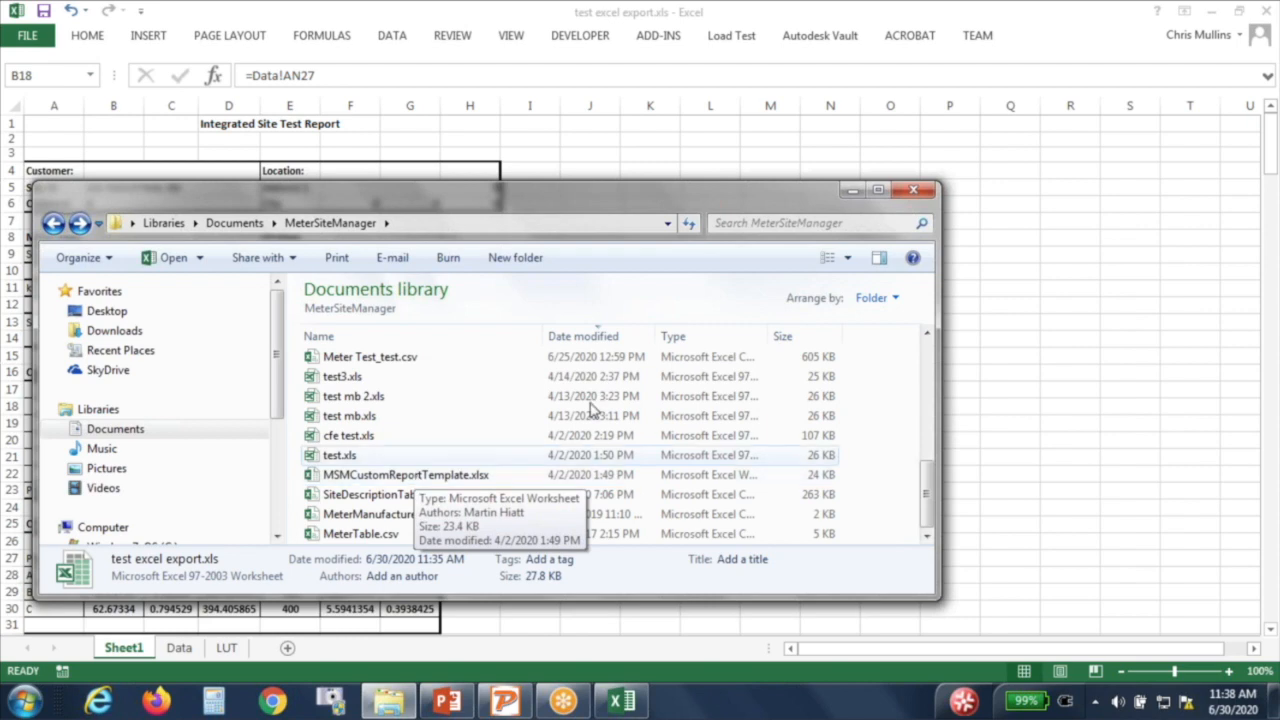
{"action": "left_click", "coordinate": [852, 190]}
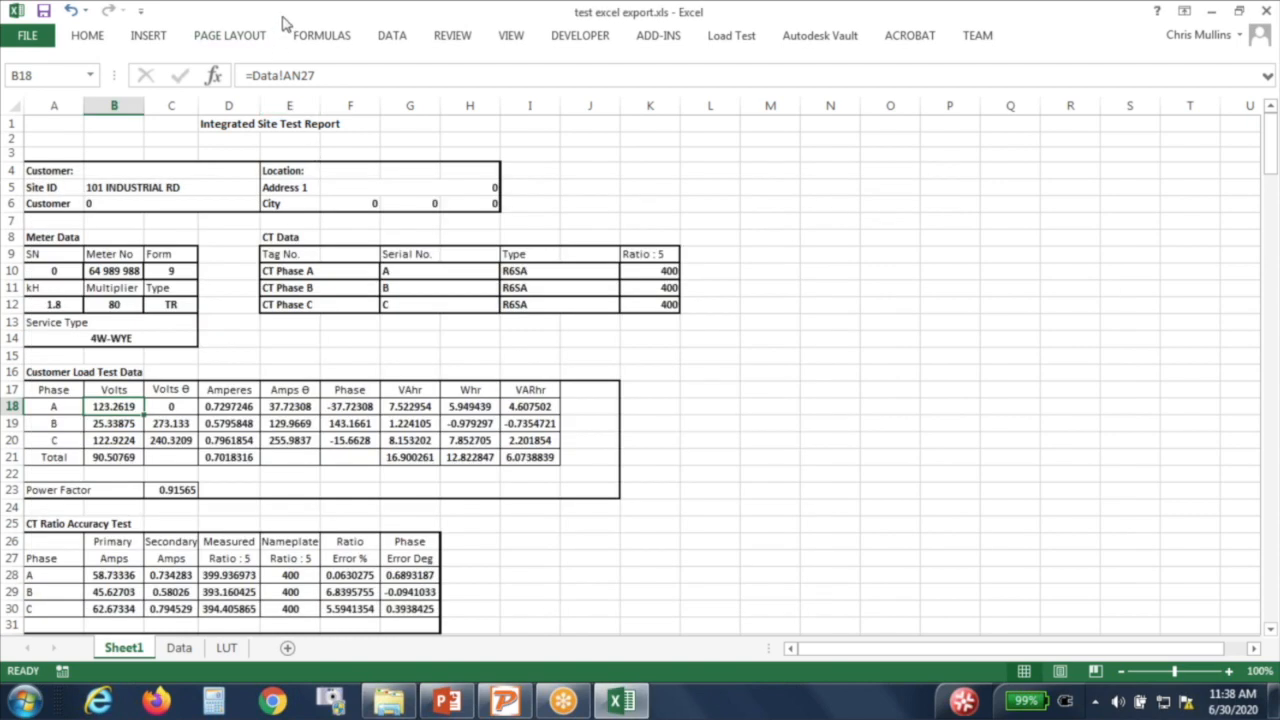
{"action": "double_click", "coordinate": [280, 15]}
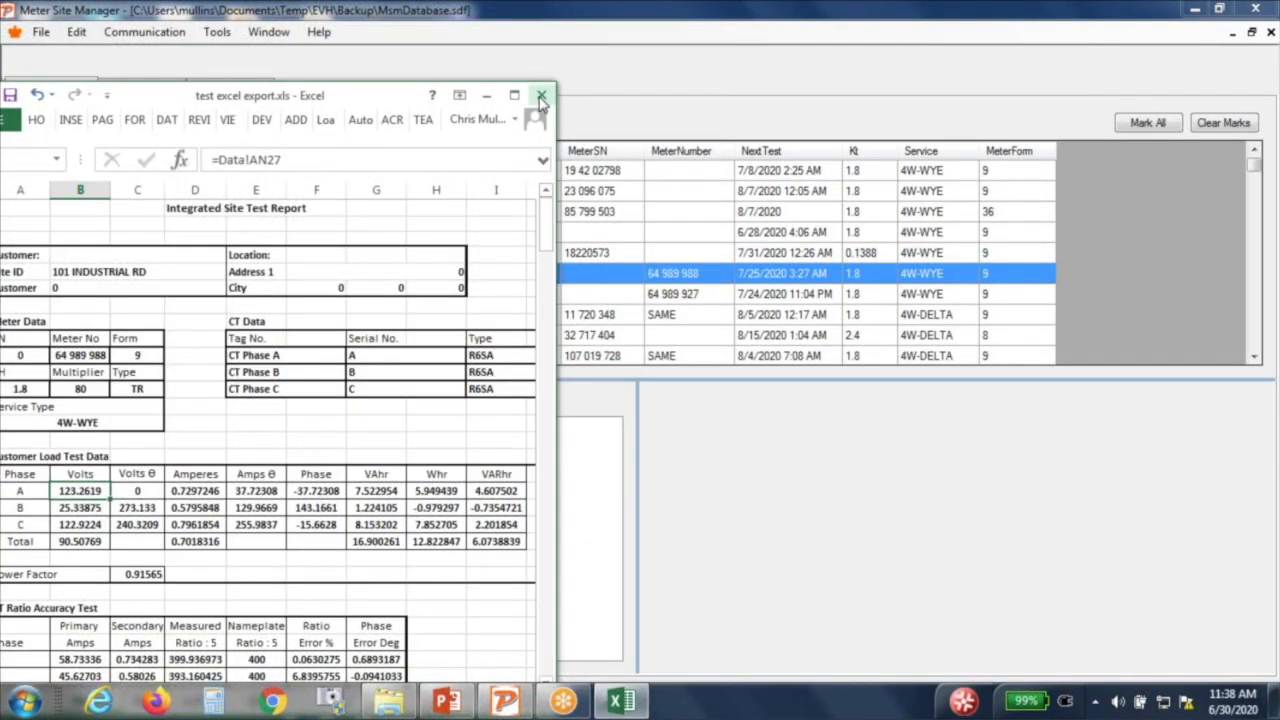
{"action": "left_click", "coordinate": [540, 96]}
{"action": "left_click", "coordinate": [630, 374]}
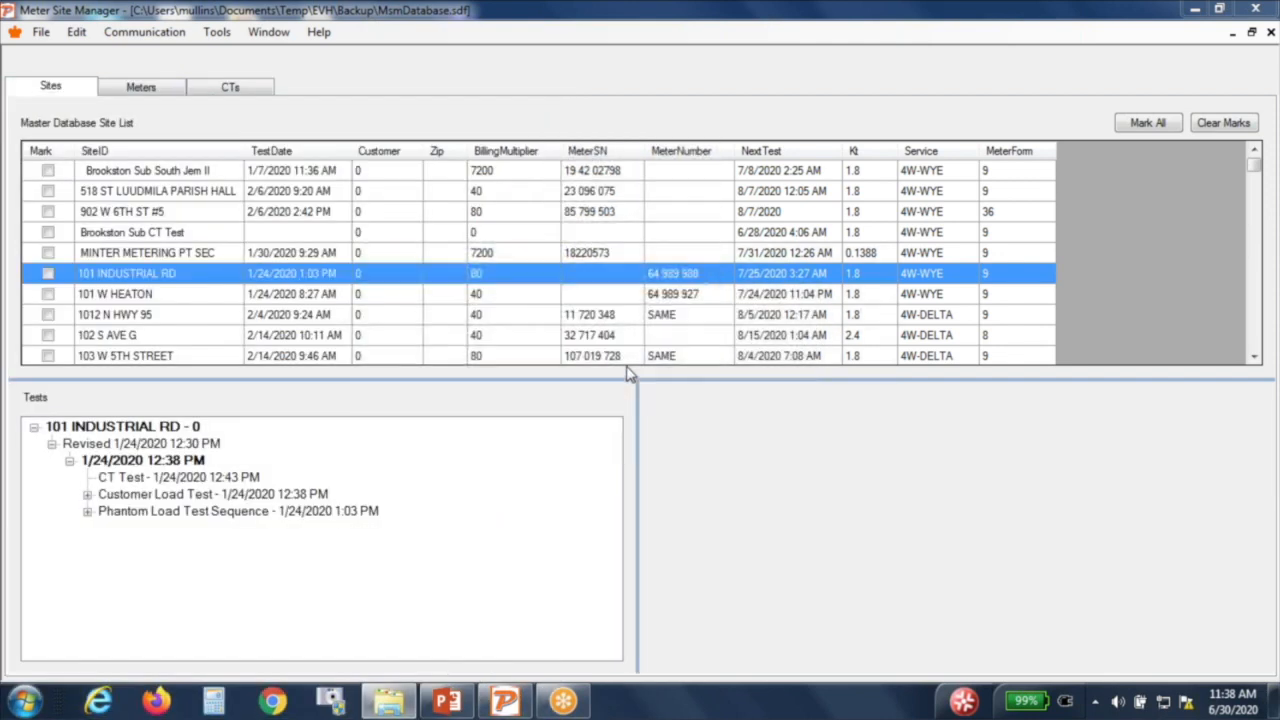
{"action": "left_click", "coordinate": [389, 700]}
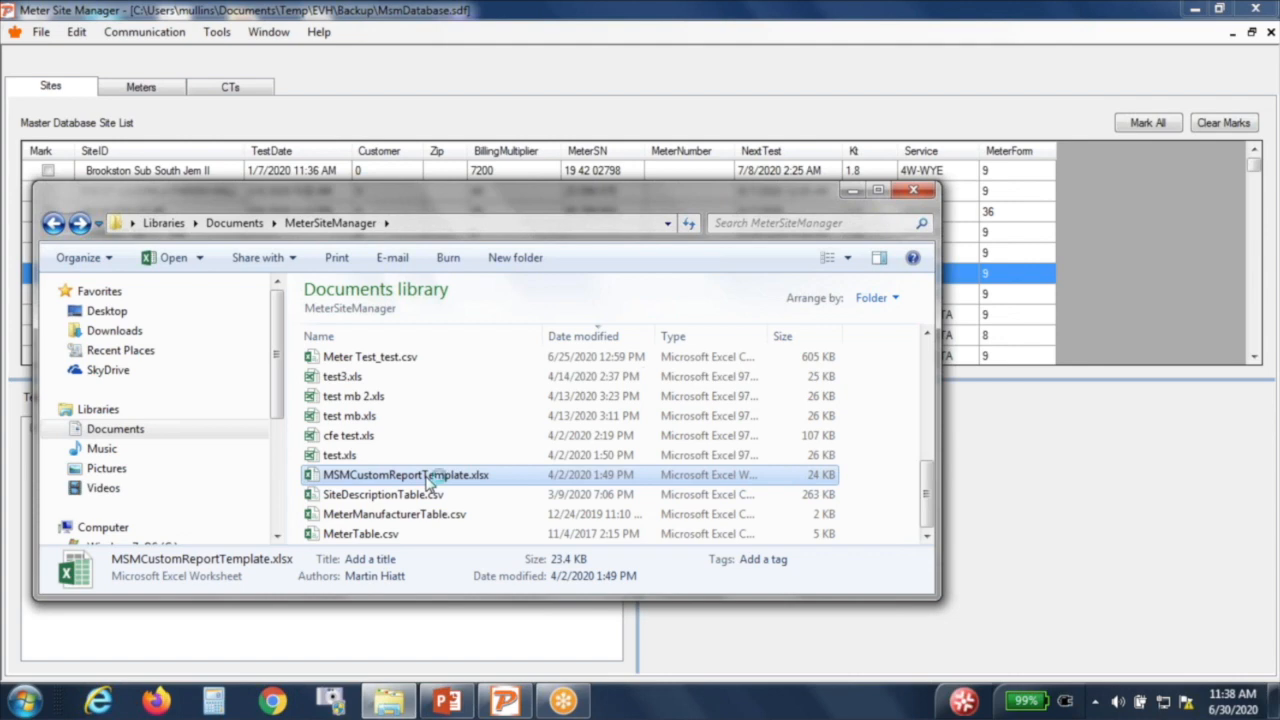
{"action": "double_click", "coordinate": [430, 477]}
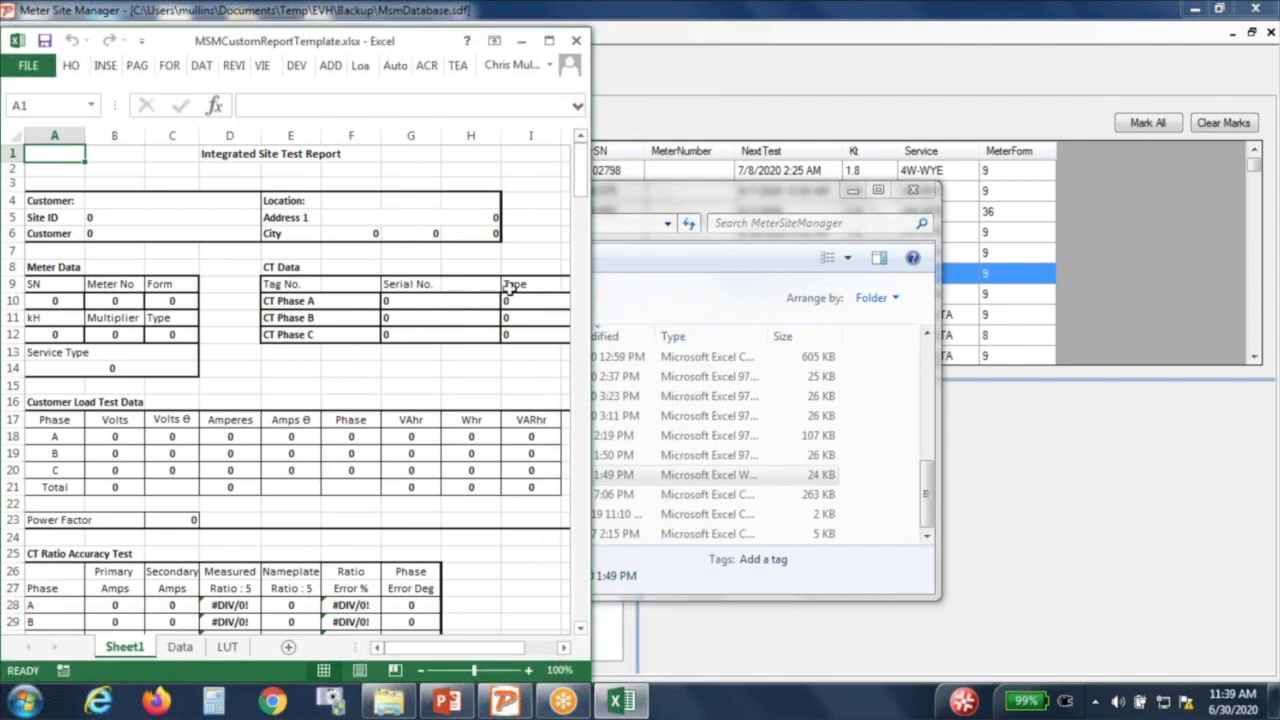
Step: Maximize the template, check its Data sheet, then delete Sheet1's report columns A through K
{"action": "left_click", "coordinate": [549, 41]}
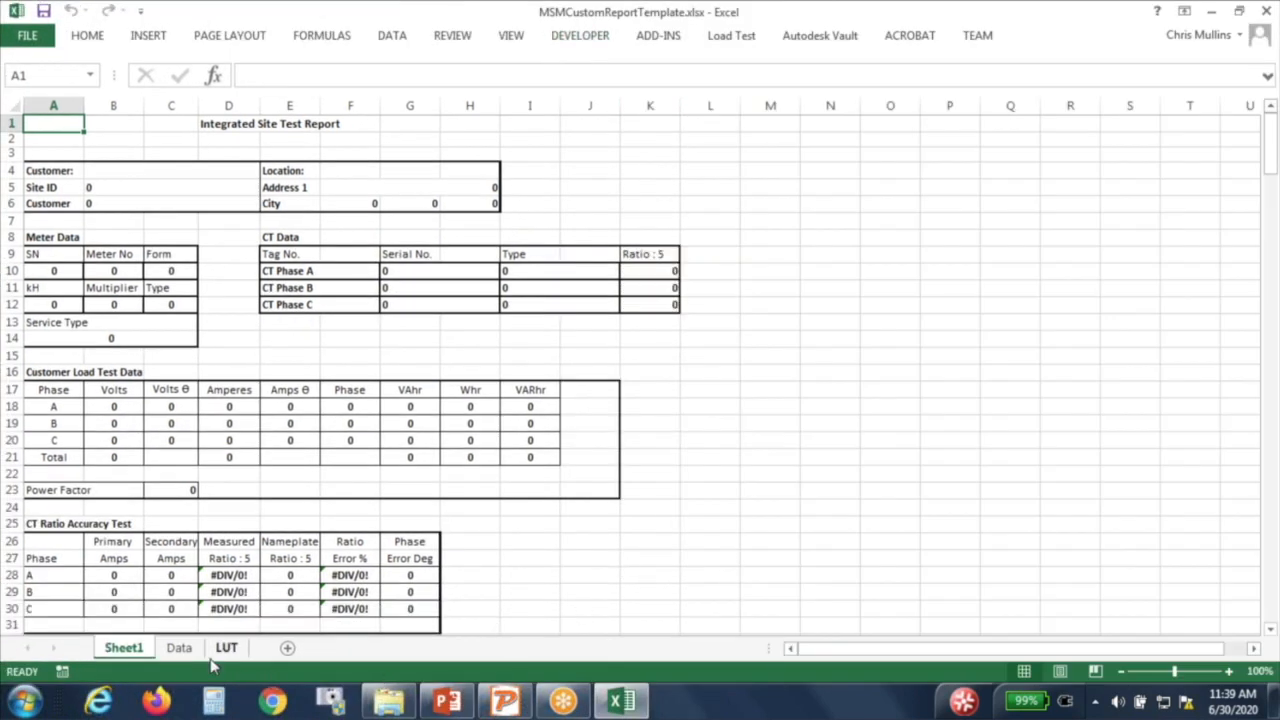
{"action": "left_click", "coordinate": [182, 650]}
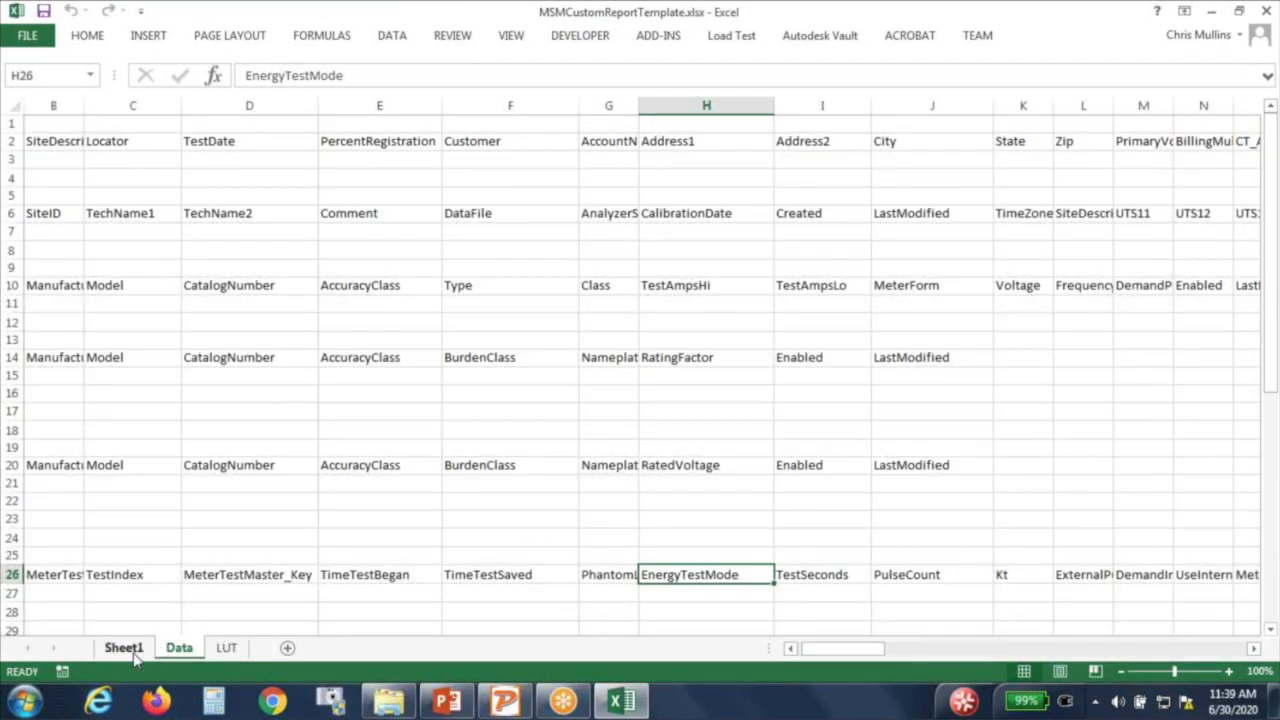
{"action": "left_click", "coordinate": [124, 648]}
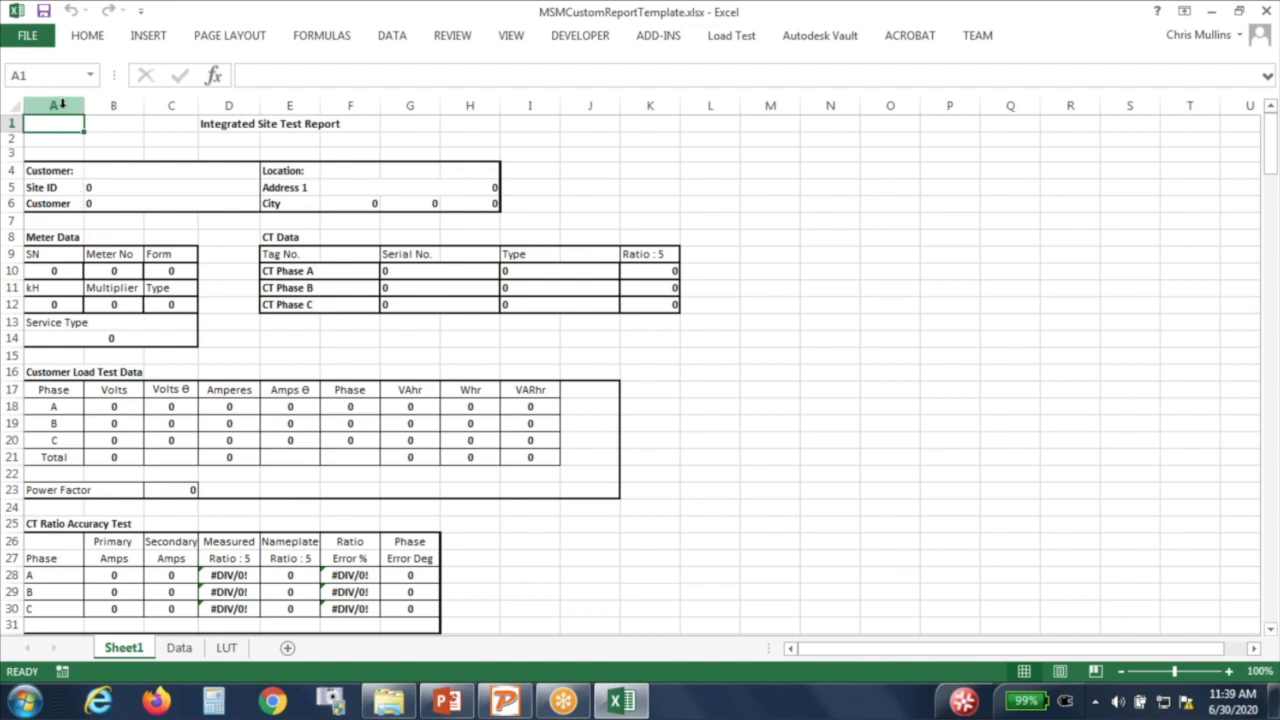
{"action": "left_click_drag", "start_coordinate": [61, 106], "coordinate": [676, 118]}
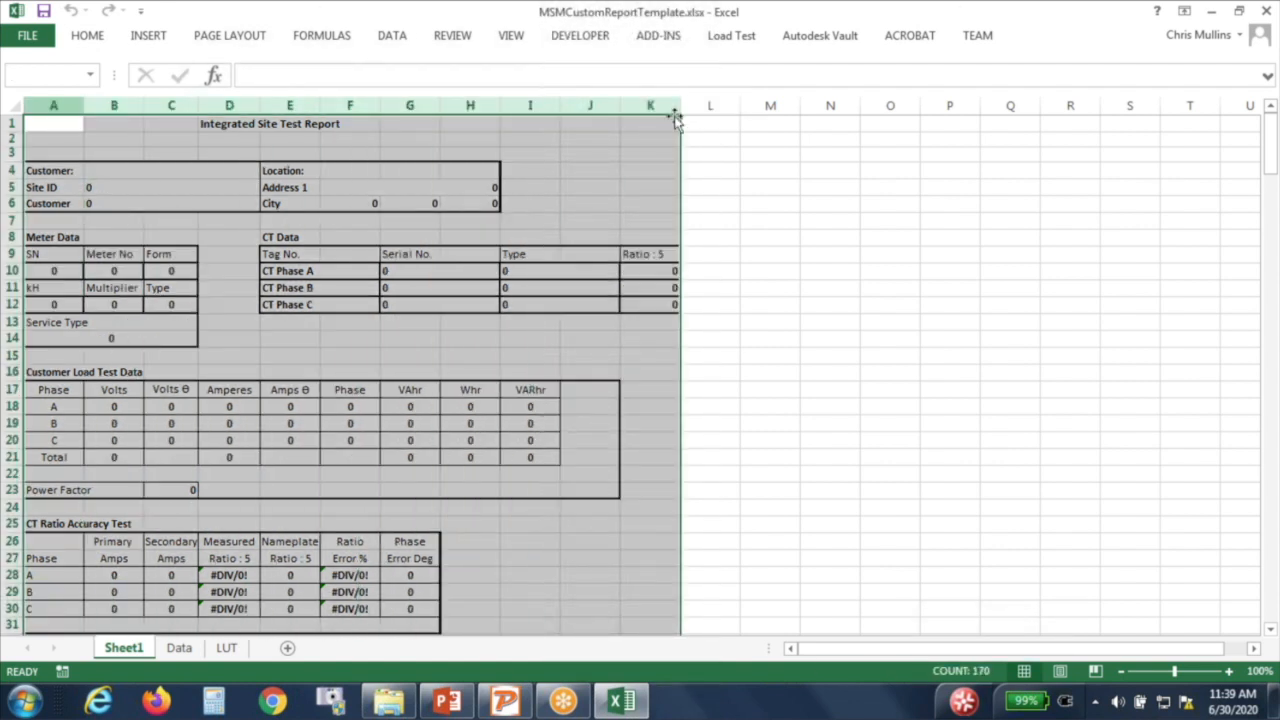
{"action": "right_click", "coordinate": [574, 186]}
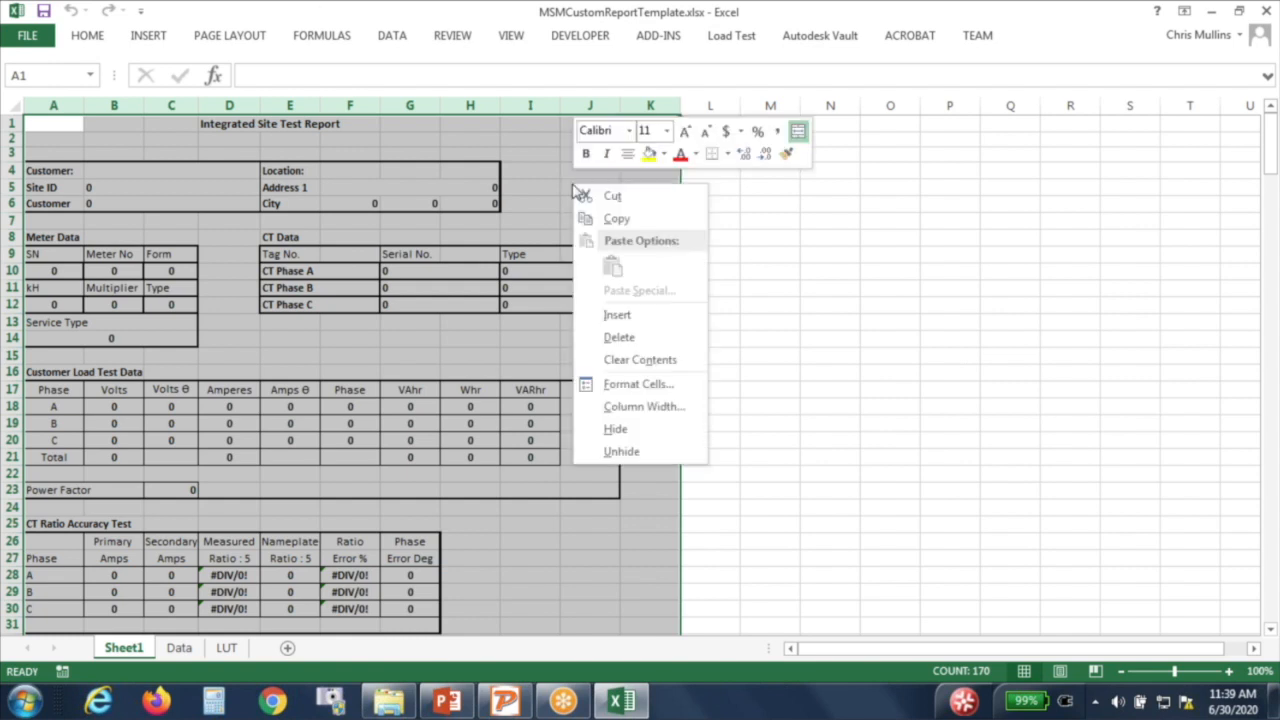
{"action": "left_click", "coordinate": [617, 337]}
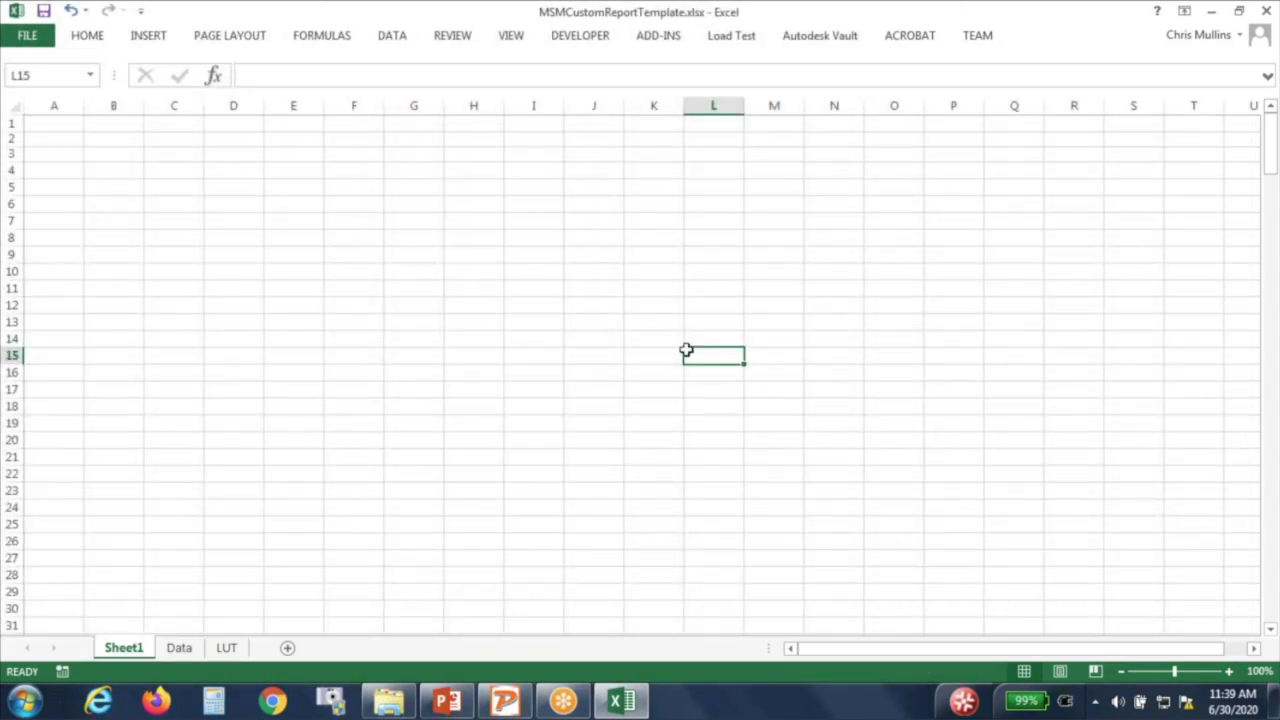
Step: Enter the headers MeterSN, FL, PF and LL in cells A1 through D1 of Sheet1
{"action": "left_click", "coordinate": [184, 650]}
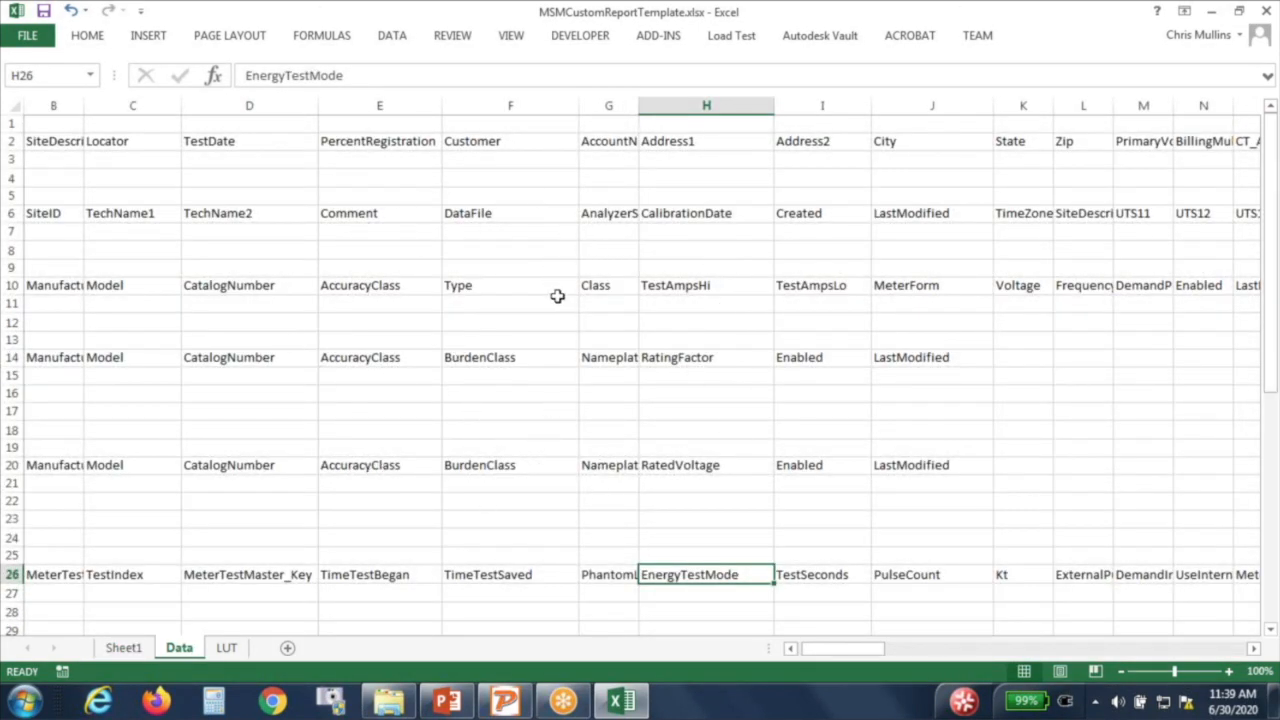
{"action": "left_click", "coordinate": [130, 648]}
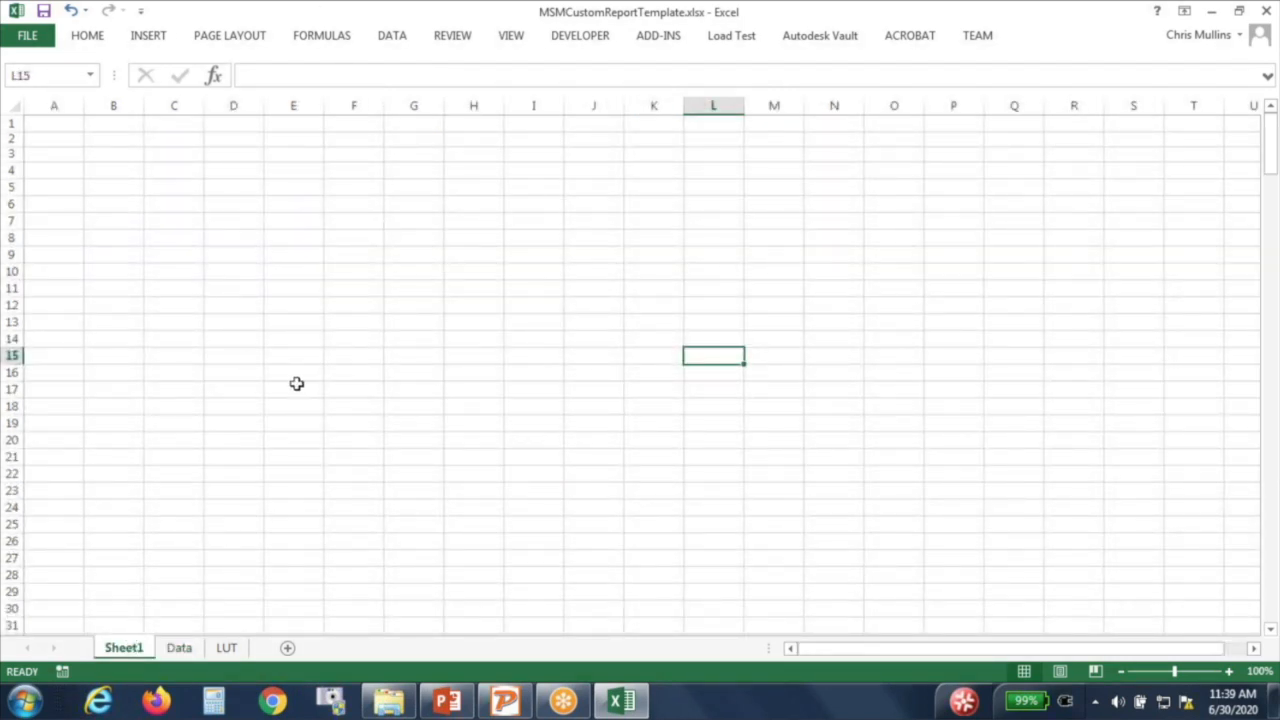
{"action": "left_click", "coordinate": [177, 653]}
{"action": "left_click", "coordinate": [68, 122]}
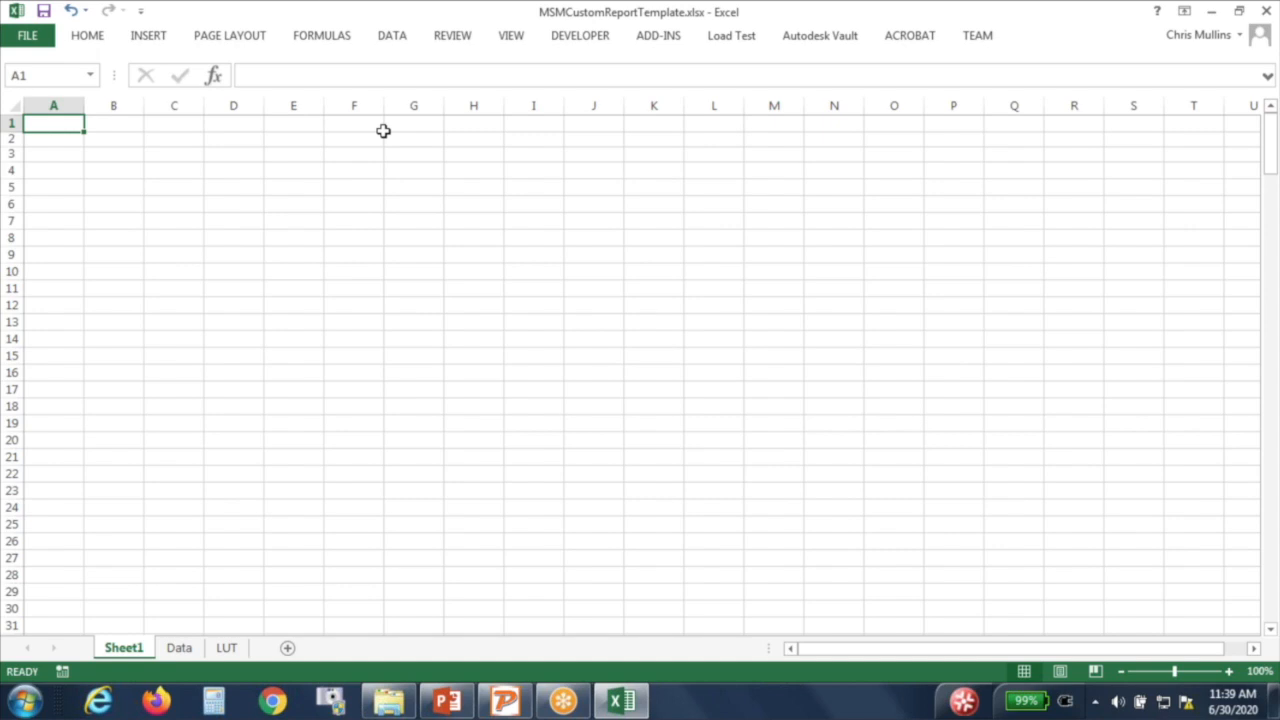
{"action": "type", "text": "S"}
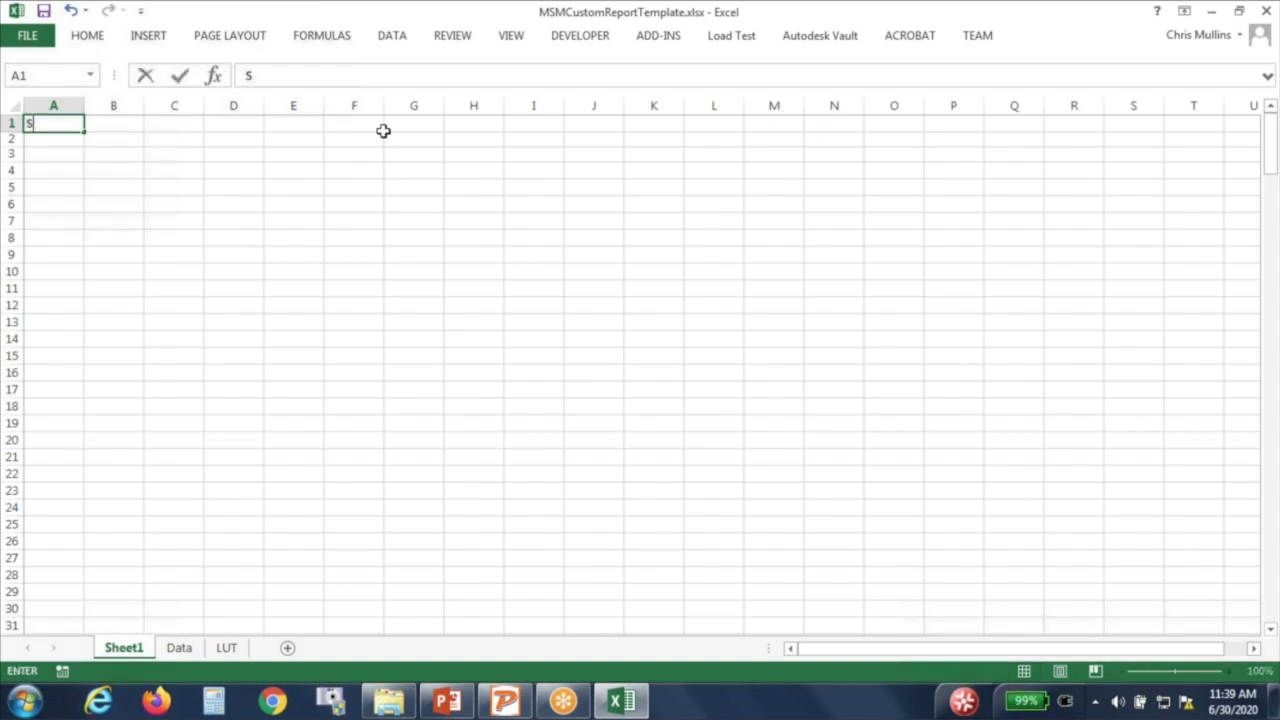
{"action": "type", "text": "eterSN"}
{"action": "key", "text": "Tab"}
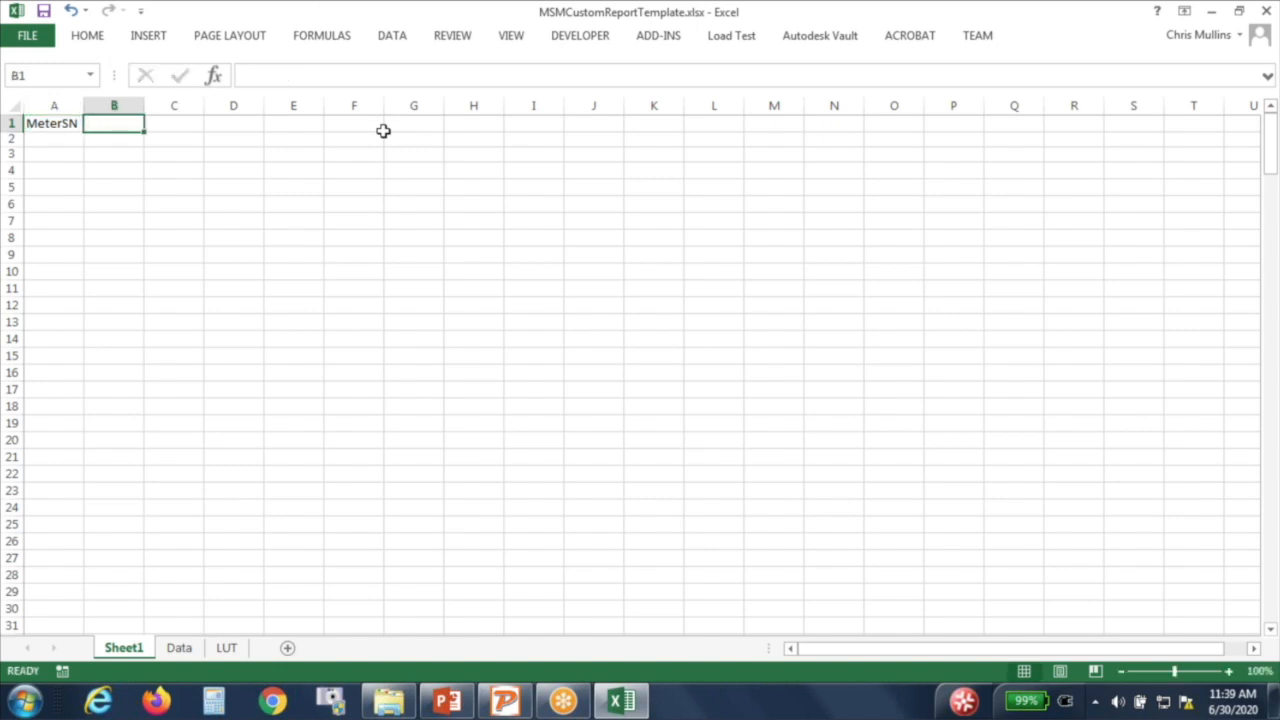
{"action": "type", "text": "FL"}
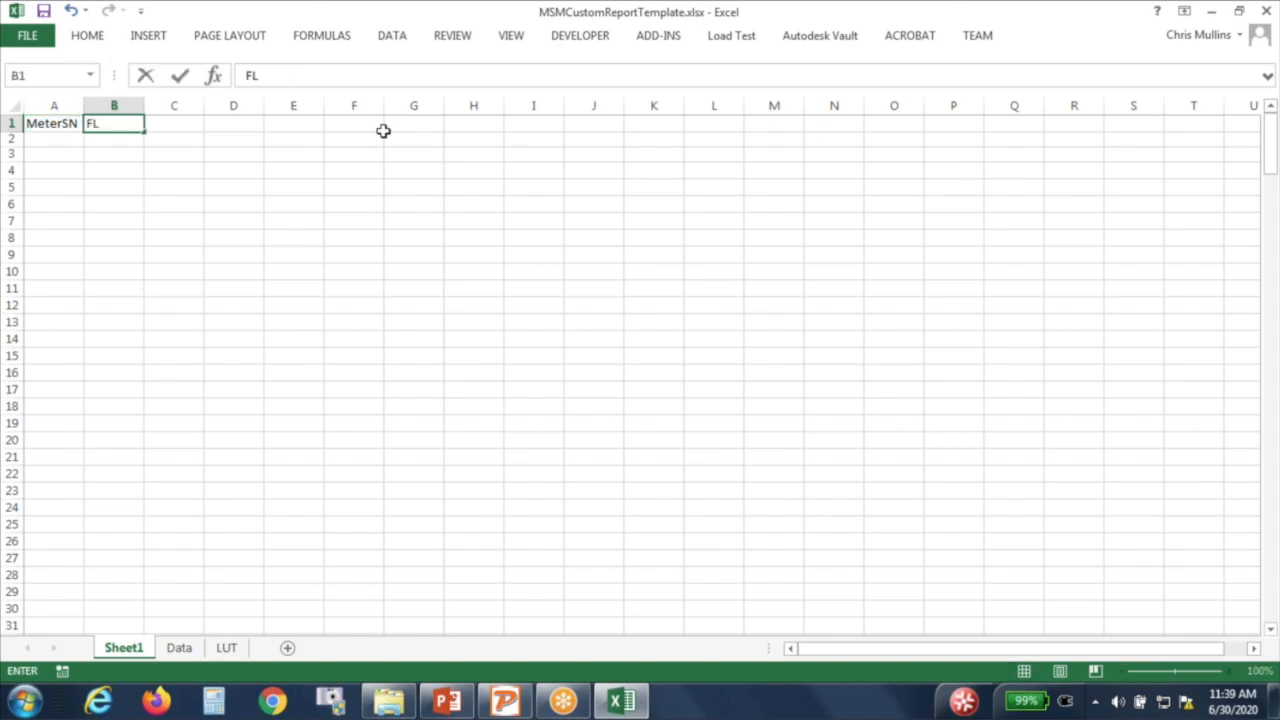
{"action": "key", "text": "Tab"}
{"action": "type", "text": "PF"}
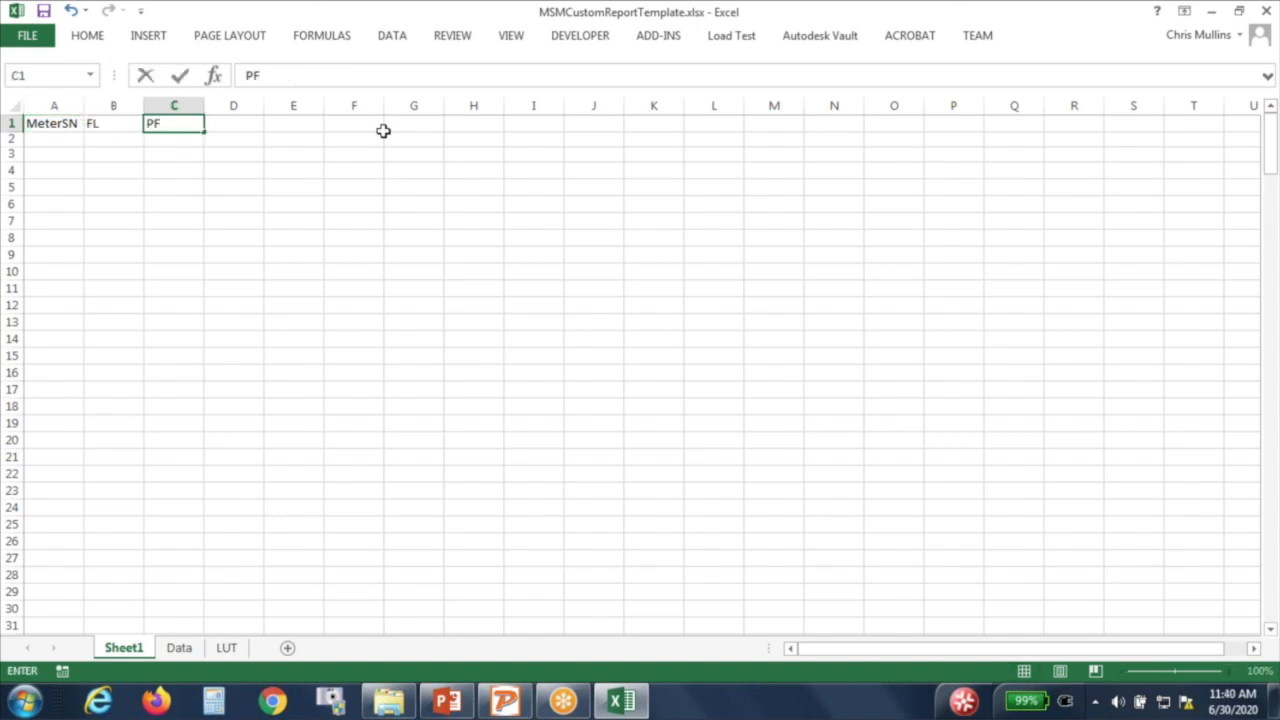
{"action": "key", "text": "Tab"}
{"action": "type", "text": "L"}
{"action": "key", "text": "Return"}
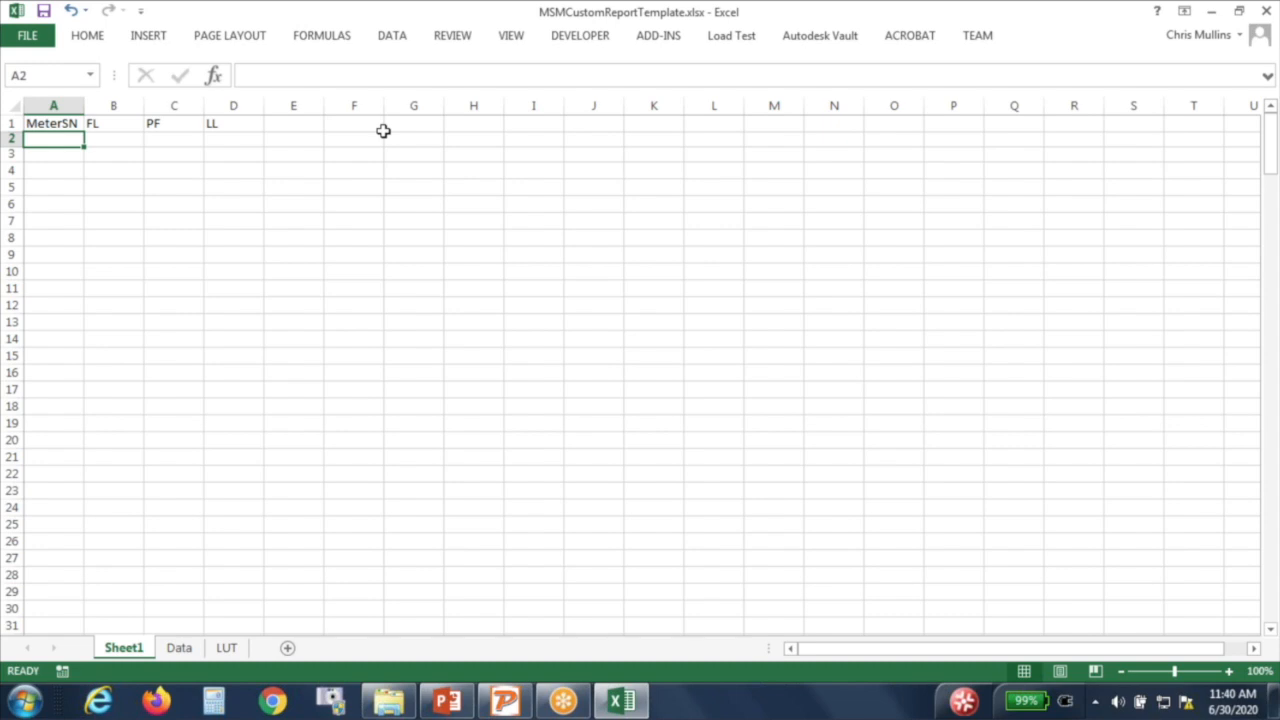
{"action": "type", "text": "="}
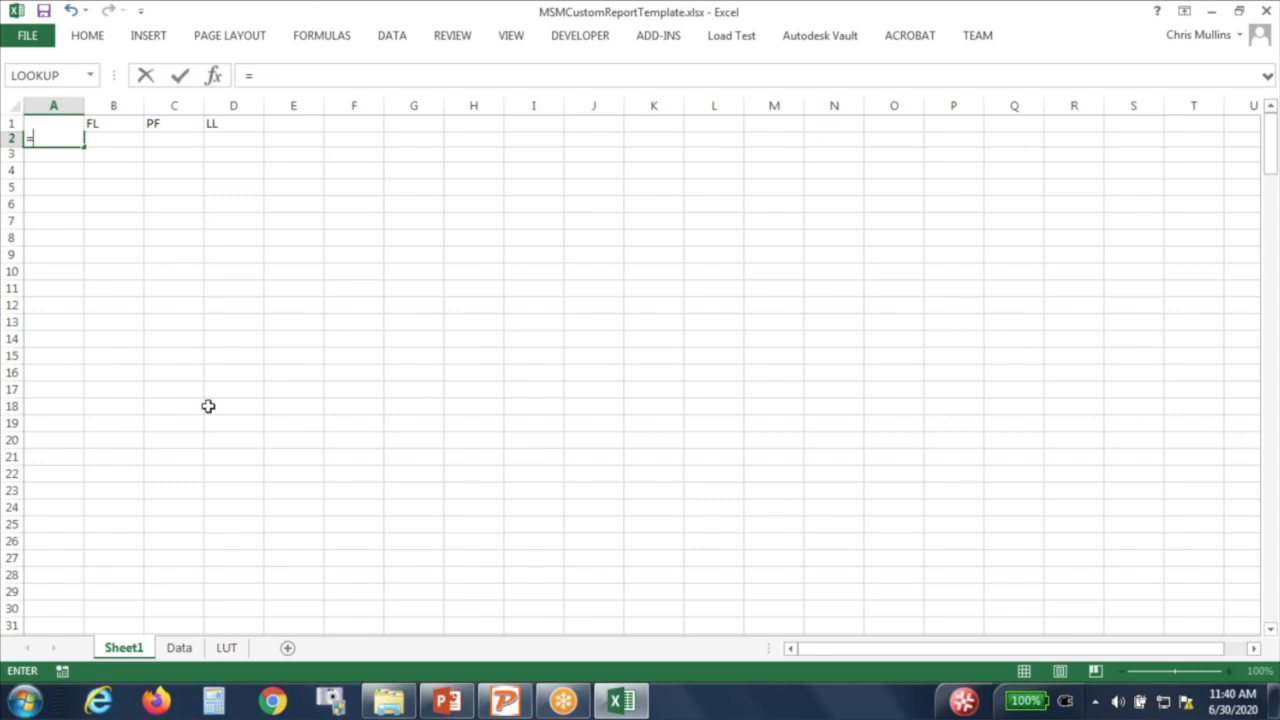
Step: Link A2 to the Data sheet's MeterSN cell with the formula =Data!AB3
{"action": "left_click", "coordinate": [179, 648]}
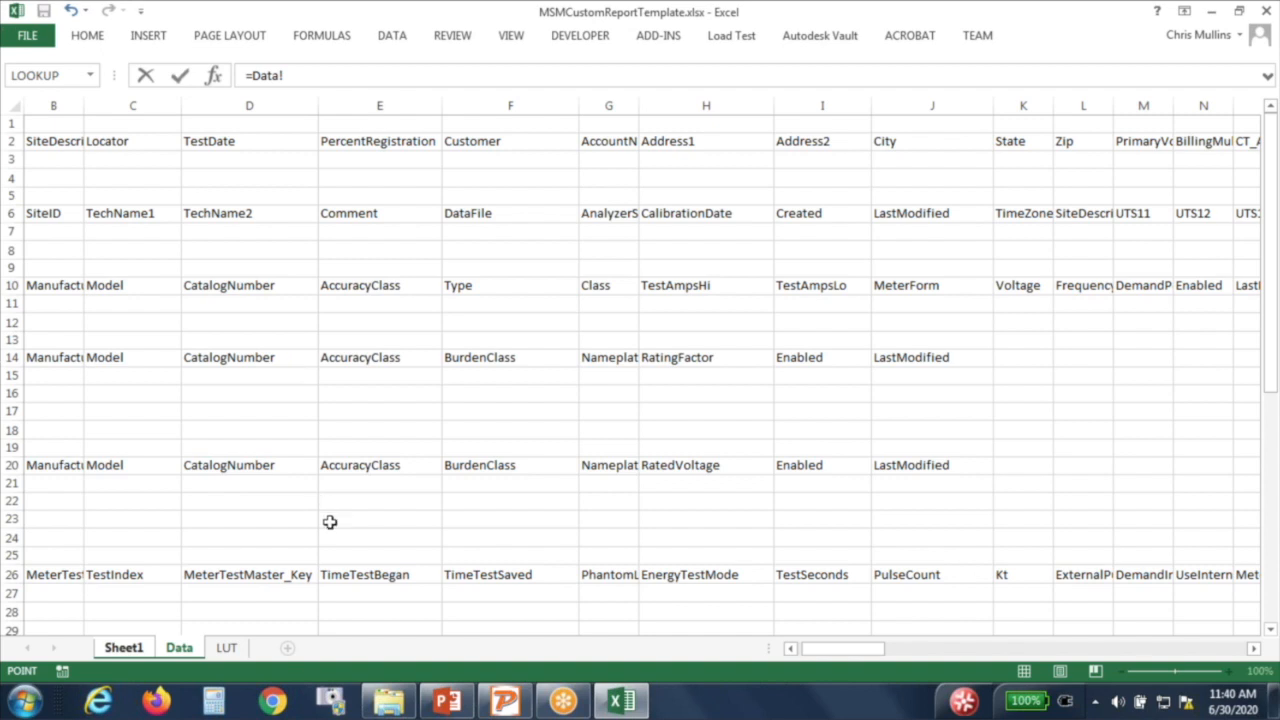
{"action": "left_click", "coordinate": [354, 486]}
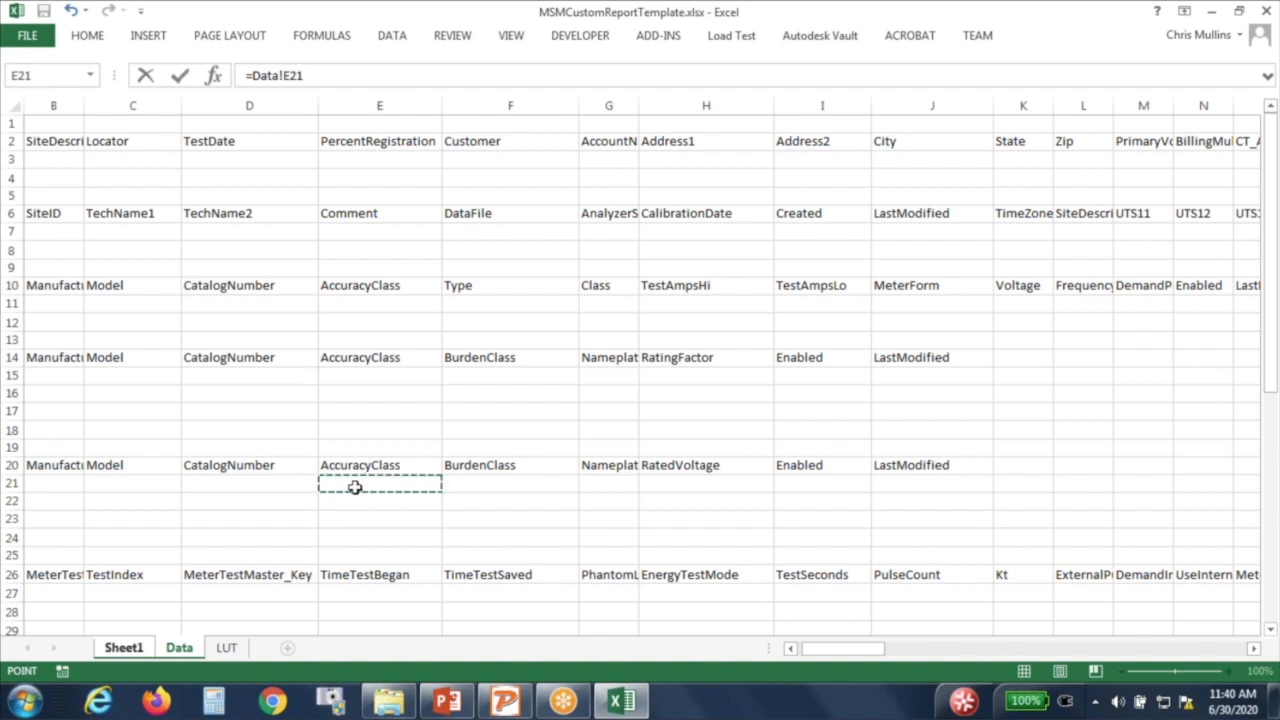
{"action": "key", "text": "Left"}
{"action": "key", "text": "Left"}
{"action": "key", "text": "Left"}
{"action": "key", "text": "Left"}
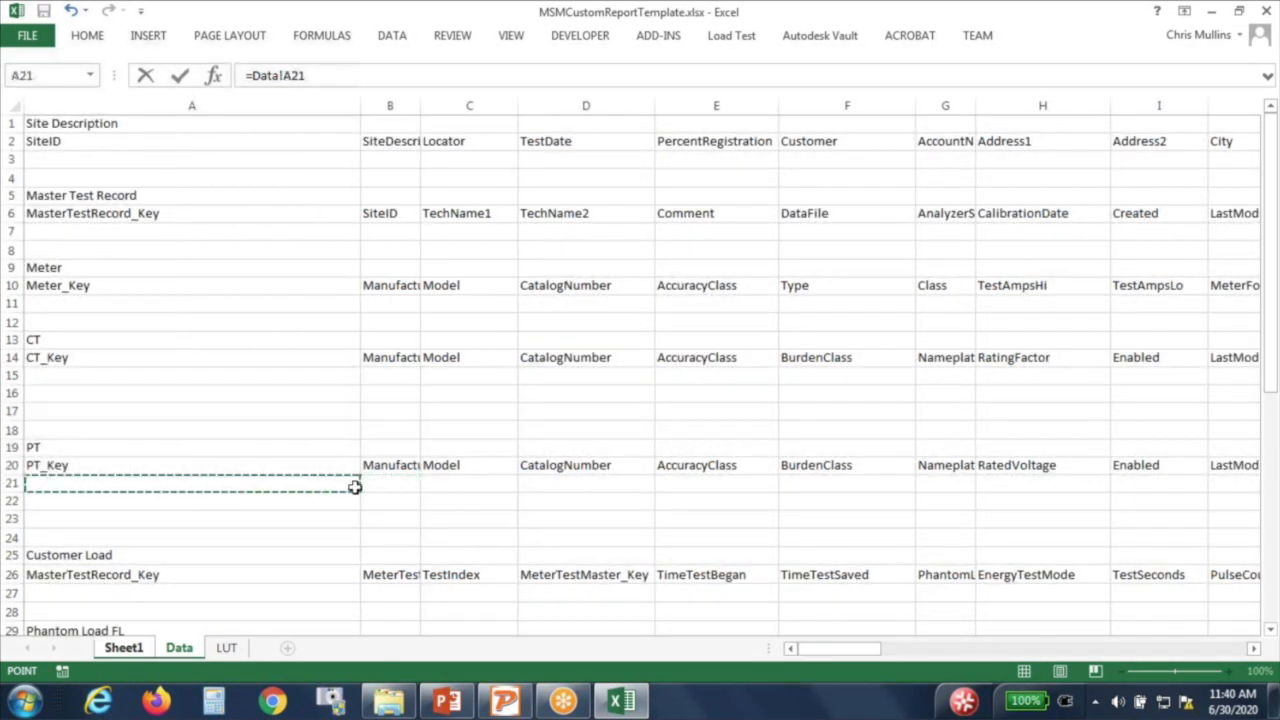
{"action": "key", "text": "Up"}
{"action": "key", "text": "Up"}
{"action": "key", "text": "Up"}
{"action": "key", "text": "Up"}
{"action": "key", "text": "Up"}
{"action": "key", "text": "Up"}
{"action": "key", "text": "Up"}
{"action": "key", "text": "Up"}
{"action": "key", "text": "Up"}
{"action": "key", "text": "Up"}
{"action": "key", "text": "Up"}
{"action": "key", "text": "Up"}
{"action": "key", "text": "Up"}
{"action": "key", "text": "Up"}
{"action": "key", "text": "Right"}
{"action": "key", "text": "Right"}
{"action": "key", "text": "Right"}
{"action": "key", "text": "Right"}
{"action": "key", "text": "Right"}
{"action": "key", "text": "Right"}
{"action": "key", "text": "Right"}
{"action": "key", "text": "Right"}
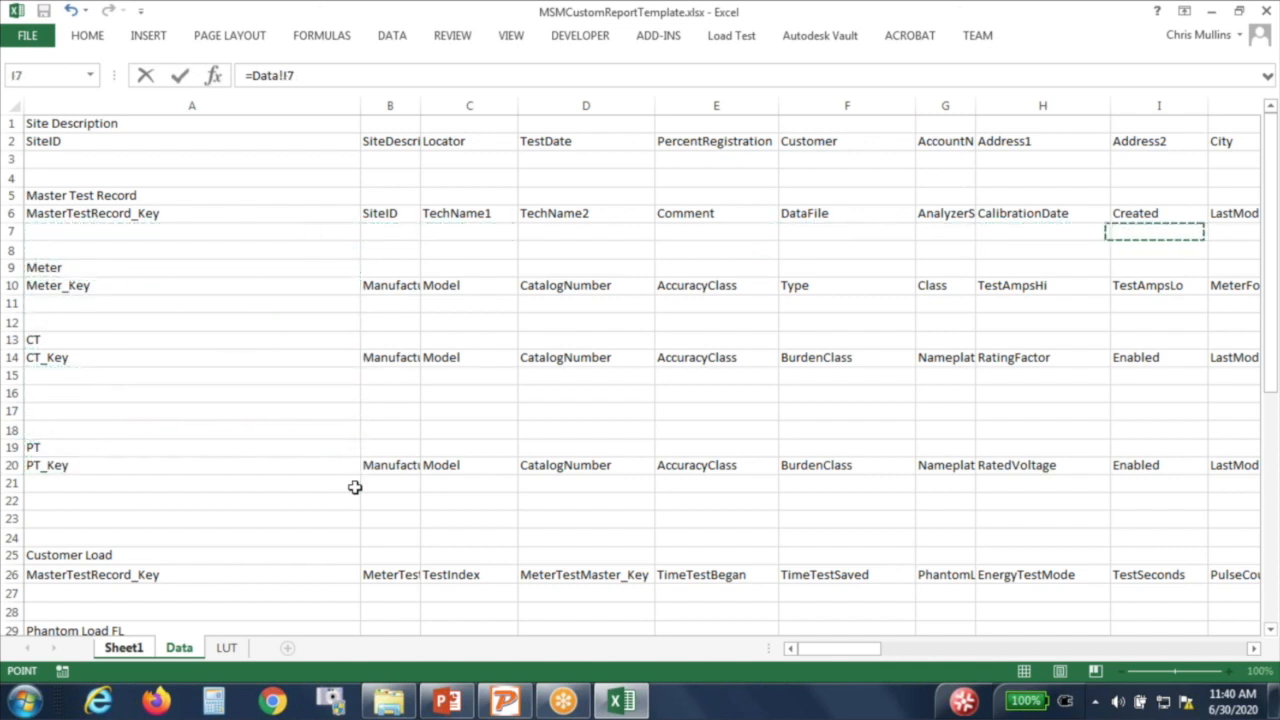
{"action": "key", "text": "Right"}
{"action": "key", "text": "Right"}
{"action": "key", "text": "Right"}
{"action": "key", "text": "Right"}
{"action": "key", "text": "Right"}
{"action": "key", "text": "Right"}
{"action": "key", "text": "Right"}
{"action": "key", "text": "Right"}
{"action": "key", "text": "Right"}
{"action": "key", "text": "Right"}
{"action": "key", "text": "Right"}
{"action": "key", "text": "Right"}
{"action": "key", "text": "Right"}
{"action": "key", "text": "Right"}
{"action": "key", "text": "Right"}
{"action": "key", "text": "Right"}
{"action": "key", "text": "Right"}
{"action": "key", "text": "Right"}
{"action": "key", "text": "Right"}
{"action": "key", "text": "Right"}
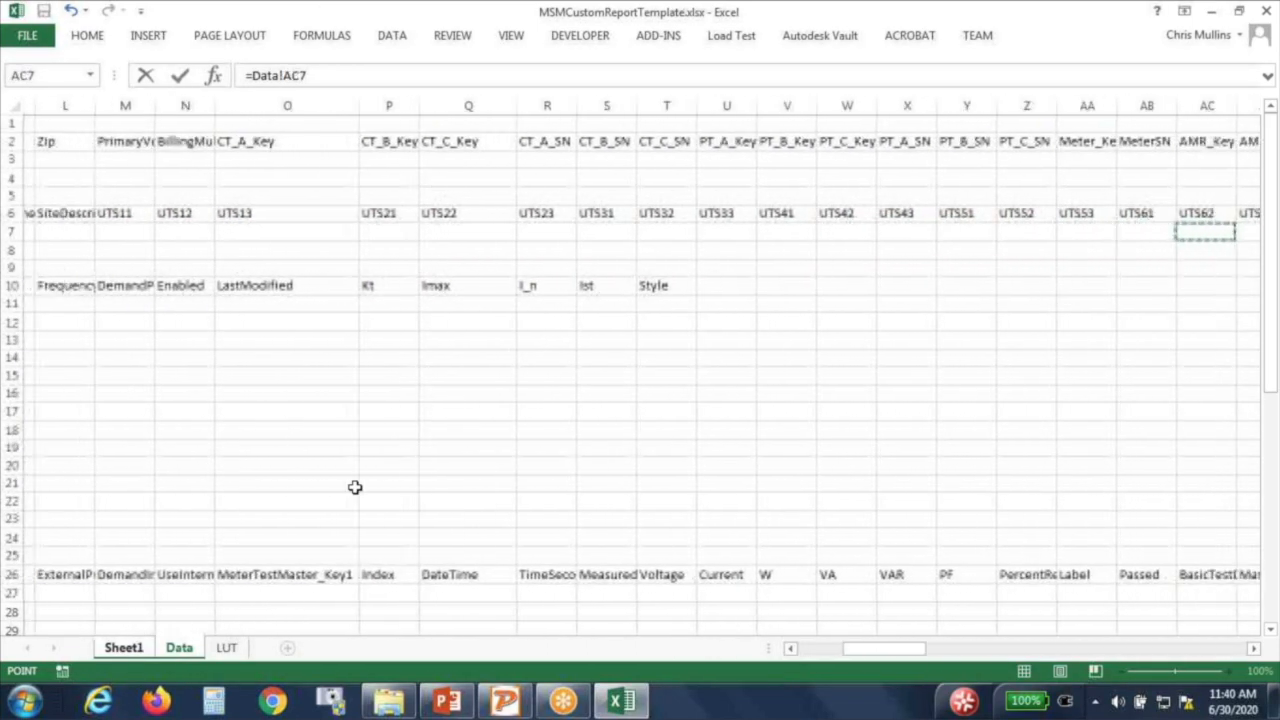
{"action": "key", "text": "Right"}
{"action": "key", "text": "Right"}
{"action": "key", "text": "Right"}
{"action": "key", "text": "Right"}
{"action": "key", "text": "Right"}
{"action": "key", "text": "Right"}
{"action": "key", "text": "Right"}
{"action": "key", "text": "Right"}
{"action": "key", "text": "Right"}
{"action": "key", "text": "Right"}
{"action": "key", "text": "Right"}
{"action": "key", "text": "Right"}
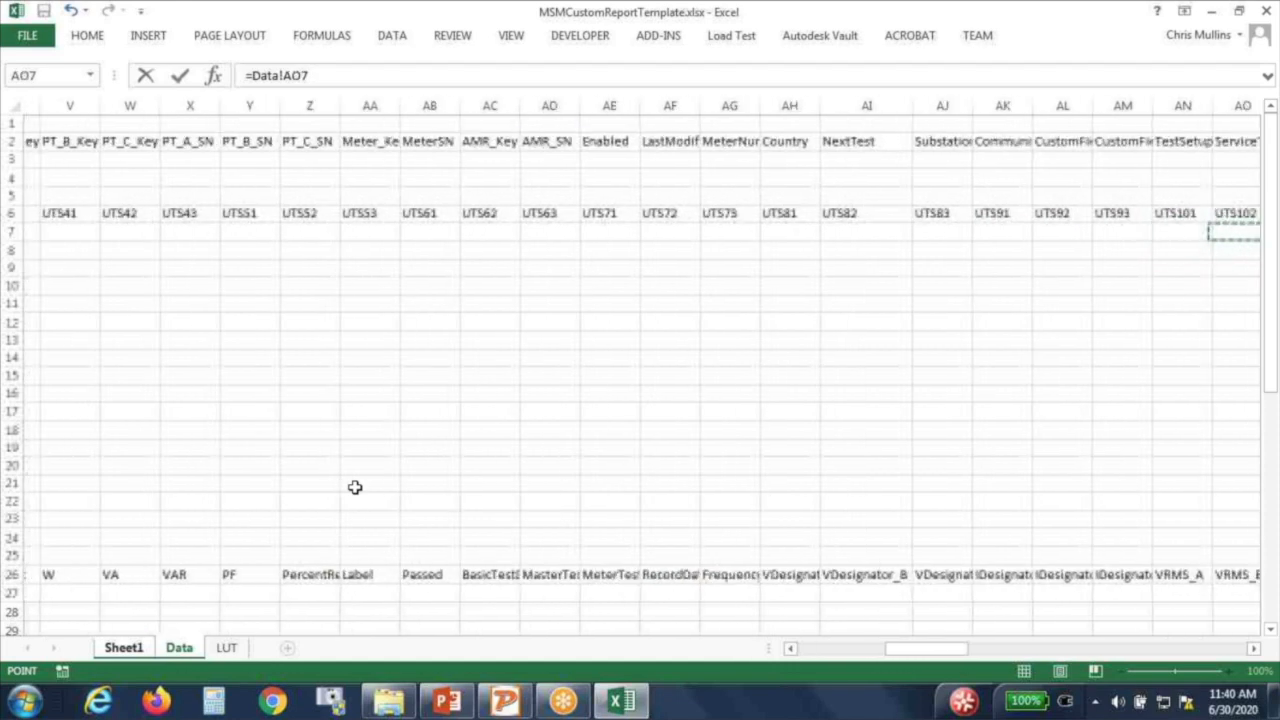
{"action": "key", "text": "Right"}
{"action": "key", "text": "Right"}
{"action": "key", "text": "Right"}
{"action": "key", "text": "Right"}
{"action": "key", "text": "Right"}
{"action": "key", "text": "Right"}
{"action": "key", "text": "Right"}
{"action": "key", "text": "Right"}
{"action": "key", "text": "Right"}
{"action": "key", "text": "Right"}
{"action": "key", "text": "Right"}
{"action": "key", "text": "Right"}
{"action": "key", "text": "Right"}
{"action": "key", "text": "Right"}
{"action": "key", "text": "Right"}
{"action": "key", "text": "Right"}
{"action": "key", "text": "Right"}
{"action": "key", "text": "Right"}
{"action": "key", "text": "Left"}
{"action": "key", "text": "Left"}
{"action": "key", "text": "Left"}
{"action": "key", "text": "Left"}
{"action": "key", "text": "Left"}
{"action": "key", "text": "Left"}
{"action": "key", "text": "Left"}
{"action": "key", "text": "Left"}
{"action": "key", "text": "Left"}
{"action": "key", "text": "Left"}
{"action": "key", "text": "Left"}
{"action": "key", "text": "Left"}
{"action": "key", "text": "Left"}
{"action": "key", "text": "Left"}
{"action": "key", "text": "Left"}
{"action": "key", "text": "Left"}
{"action": "key", "text": "Left"}
{"action": "key", "text": "Left"}
{"action": "key", "text": "Left"}
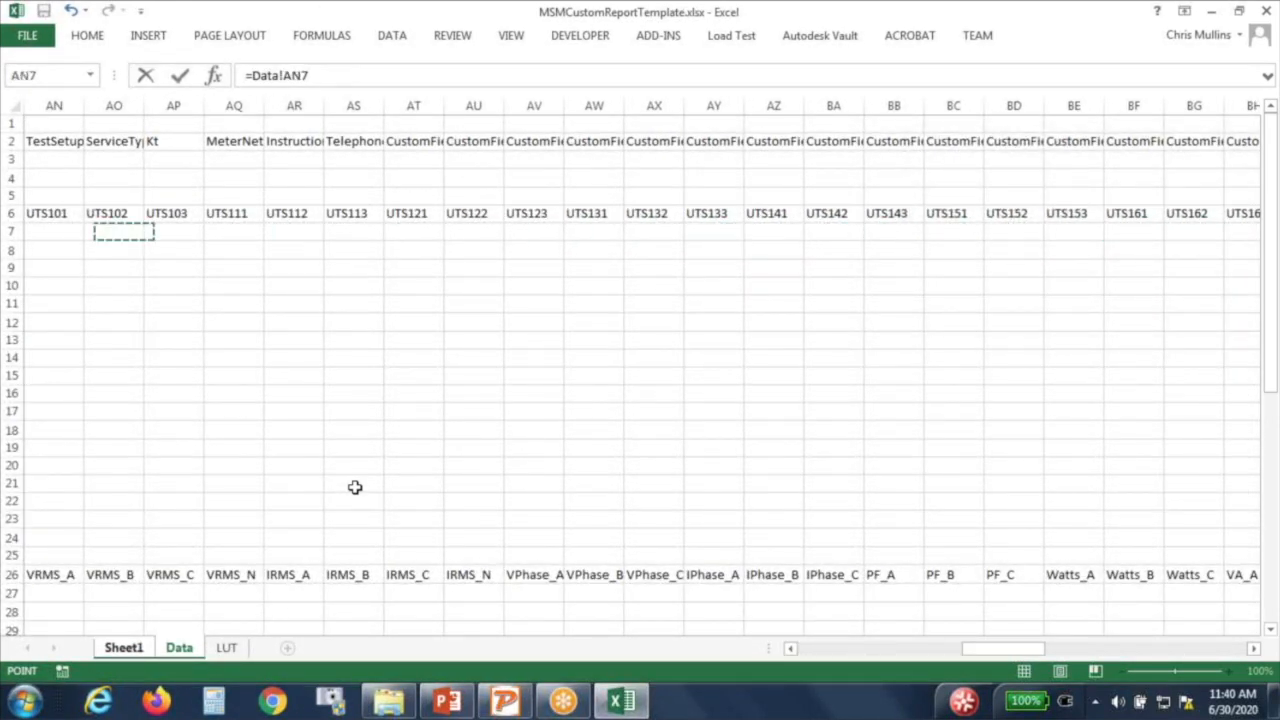
{"action": "key", "text": "Left"}
{"action": "key", "text": "Left"}
{"action": "key", "text": "Left"}
{"action": "key", "text": "Left"}
{"action": "key", "text": "Left"}
{"action": "key", "text": "Left"}
{"action": "key", "text": "Left"}
{"action": "key", "text": "Up"}
{"action": "key", "text": "Up"}
{"action": "key", "text": "Up"}
{"action": "key", "text": "Up"}
{"action": "key", "text": "Left"}
{"action": "key", "text": "Left"}
{"action": "key", "text": "Left"}
{"action": "key", "text": "Left"}
{"action": "key", "text": "Left"}
{"action": "key", "text": "Left"}
{"action": "key", "text": "Left"}
{"action": "key", "text": "Left"}
{"action": "key", "text": "Left"}
{"action": "key", "text": "Right"}
{"action": "key", "text": "Right"}
{"action": "key", "text": "Right"}
{"action": "key", "text": "Right"}
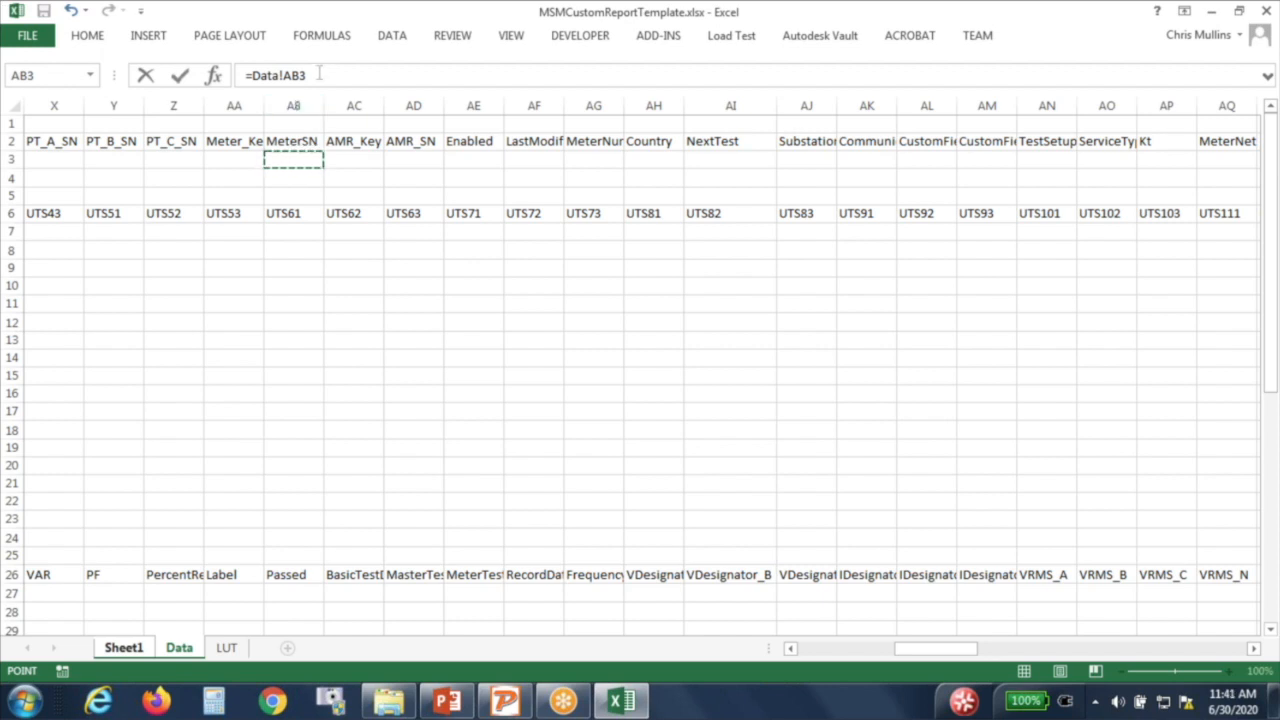
{"action": "key", "text": "Return"}
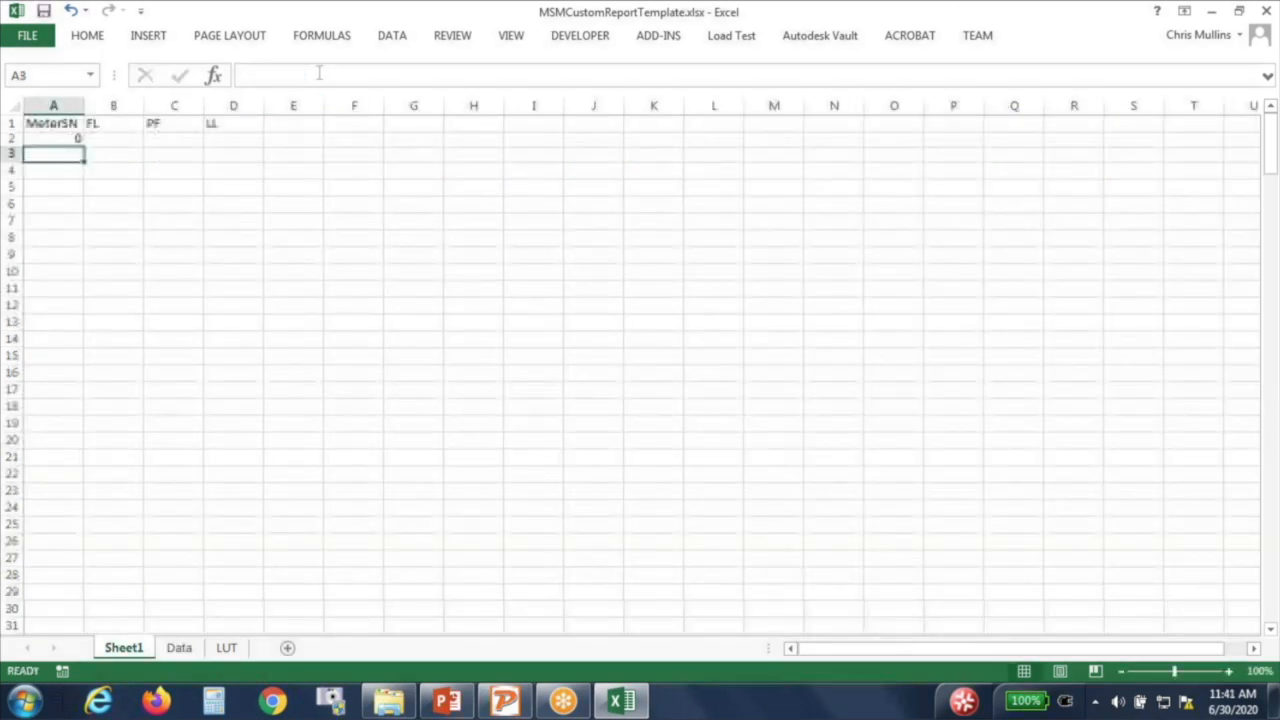
{"action": "left_click", "coordinate": [54, 139]}
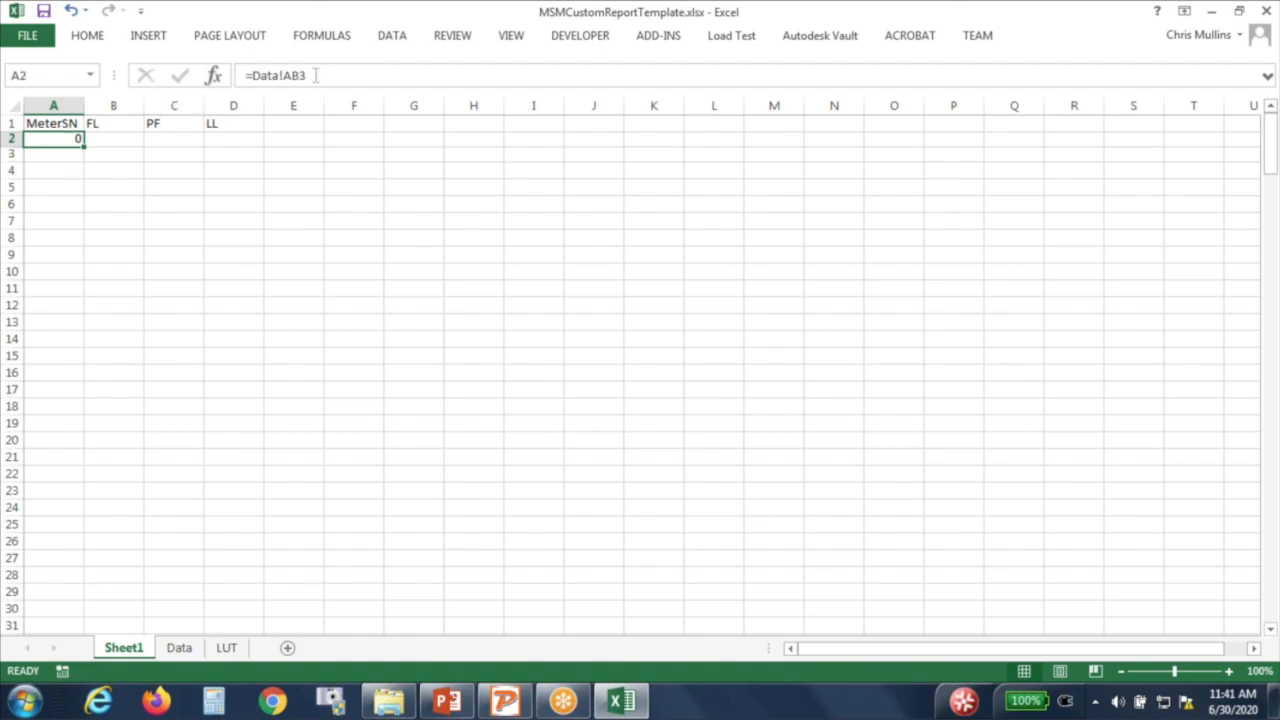
Step: Link the FL cell B2 to the Data sheet with =Data!Z31
{"action": "left_click", "coordinate": [104, 143]}
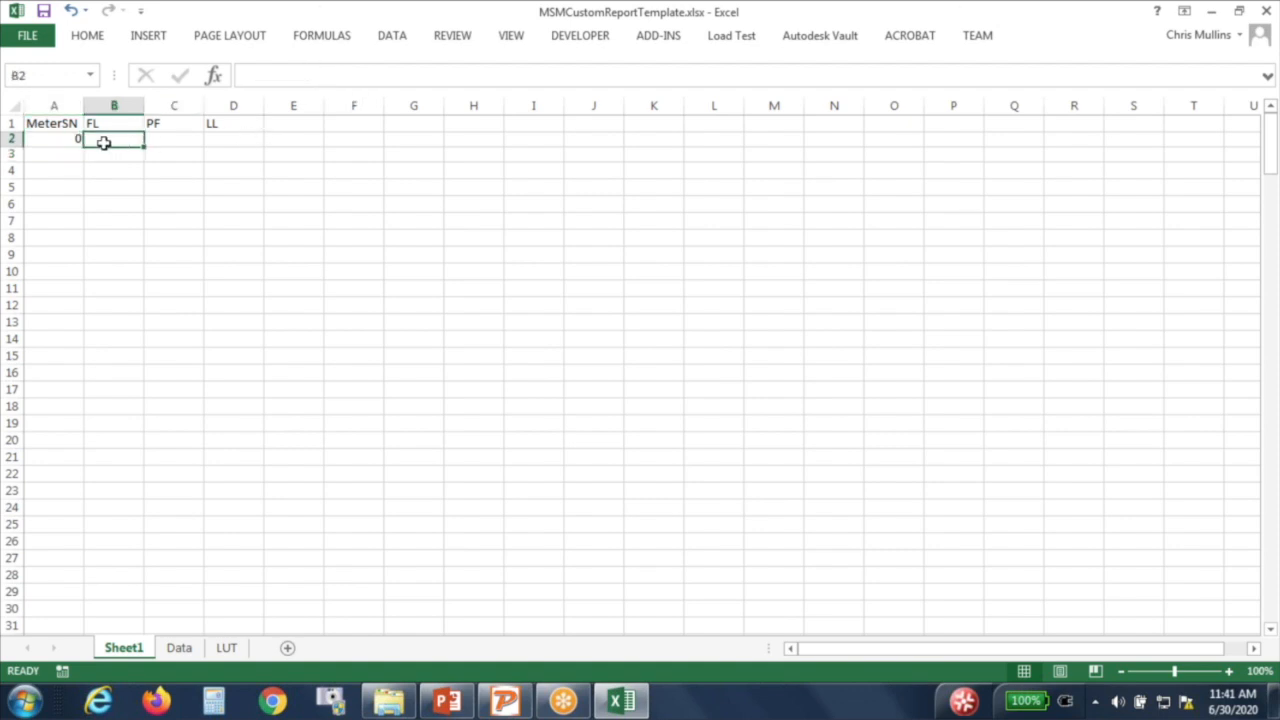
{"action": "double_click", "coordinate": [104, 143]}
{"action": "type", "text": "="}
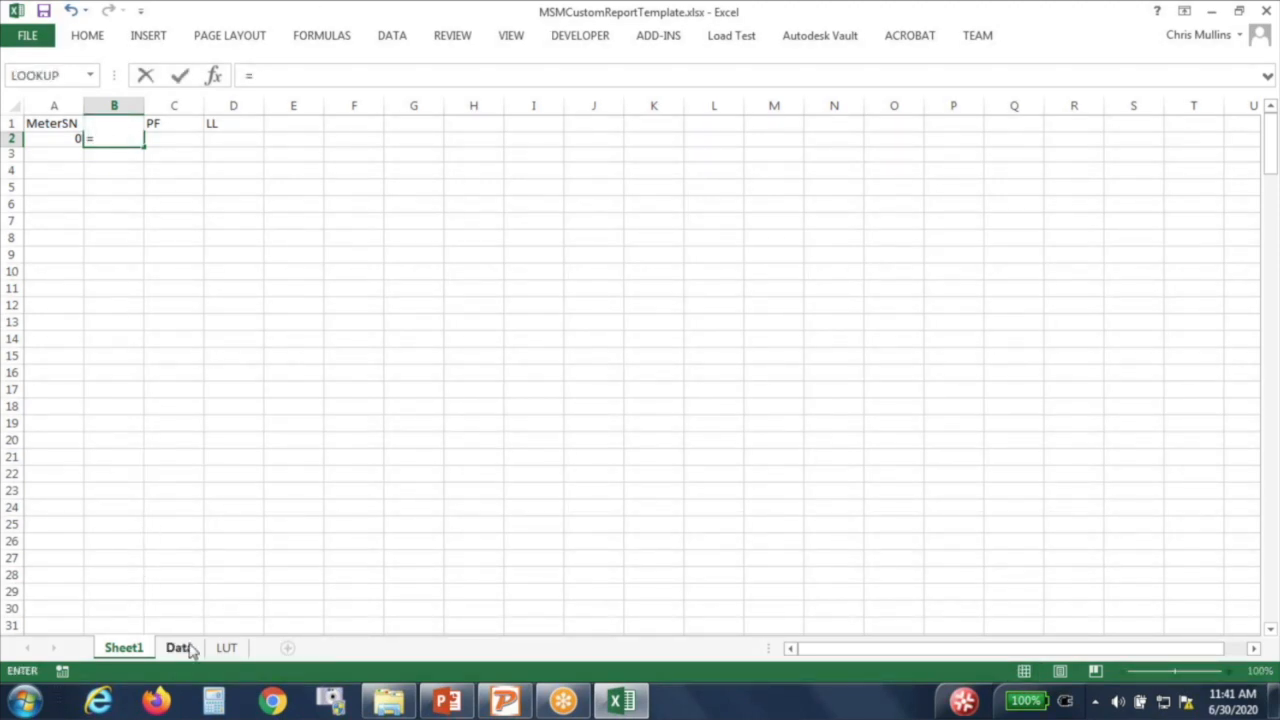
{"action": "left_click", "coordinate": [180, 648]}
{"action": "scroll", "coordinate": [221, 503], "scroll_direction": "down", "scroll_amount": 3}
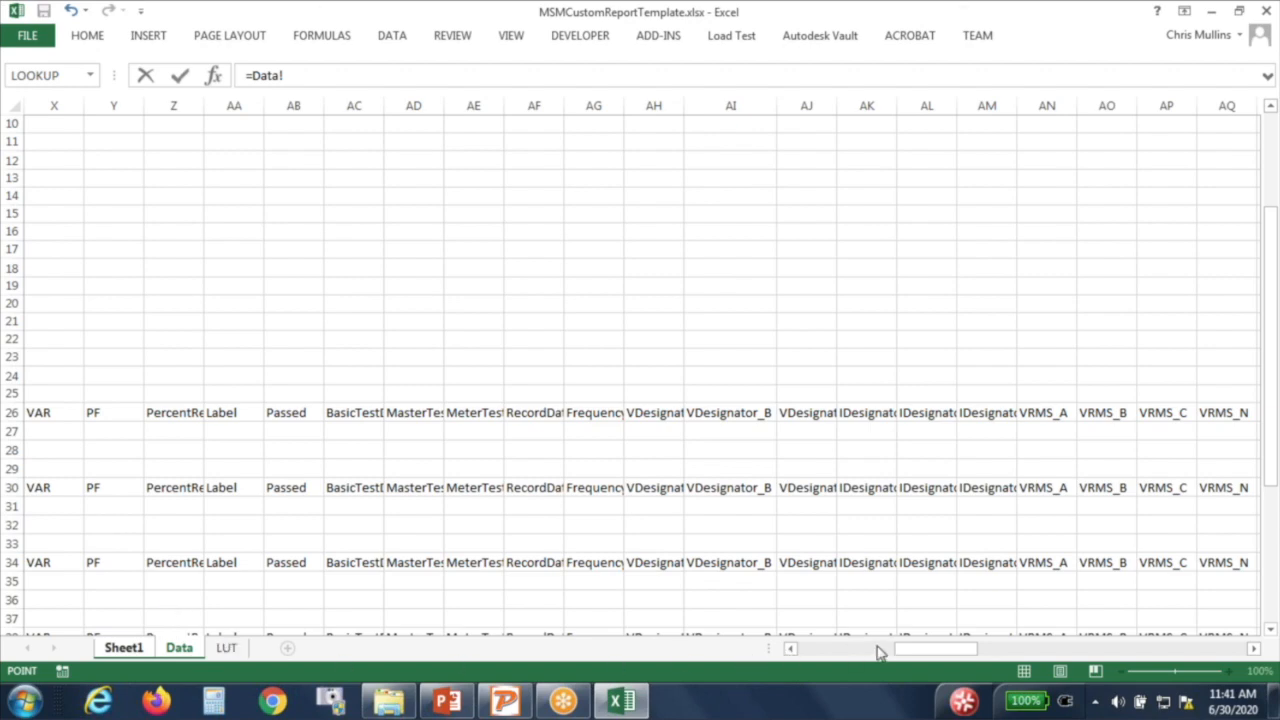
{"action": "left_click_drag", "start_coordinate": [929, 654], "coordinate": [808, 672]}
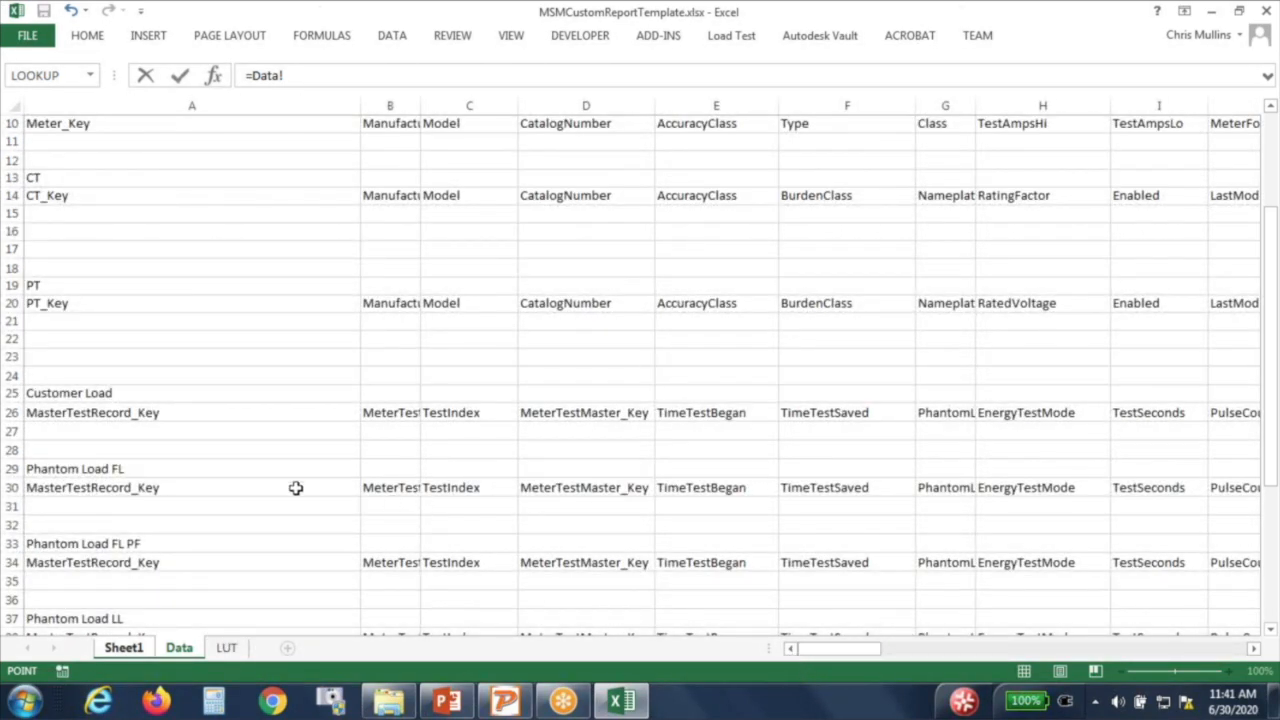
{"action": "left_click", "coordinate": [866, 508]}
{"action": "key", "text": "Right"}
{"action": "key", "text": "Right"}
{"action": "key", "text": "Right"}
{"action": "key", "text": "Right"}
{"action": "key", "text": "Right"}
{"action": "key", "text": "Right"}
{"action": "key", "text": "Right"}
{"action": "key", "text": "Right"}
{"action": "key", "text": "Right"}
{"action": "key", "text": "Right"}
{"action": "key", "text": "Right"}
{"action": "key", "text": "Right"}
{"action": "key", "text": "Right"}
{"action": "key", "text": "Right"}
{"action": "key", "text": "Right"}
{"action": "key", "text": "Right"}
{"action": "key", "text": "Right"}
{"action": "key", "text": "Right"}
{"action": "key", "text": "Right"}
{"action": "key", "text": "Right"}
{"action": "key", "text": "Right"}
{"action": "key", "text": "Right"}
{"action": "key", "text": "Left"}
{"action": "key", "text": "Left"}
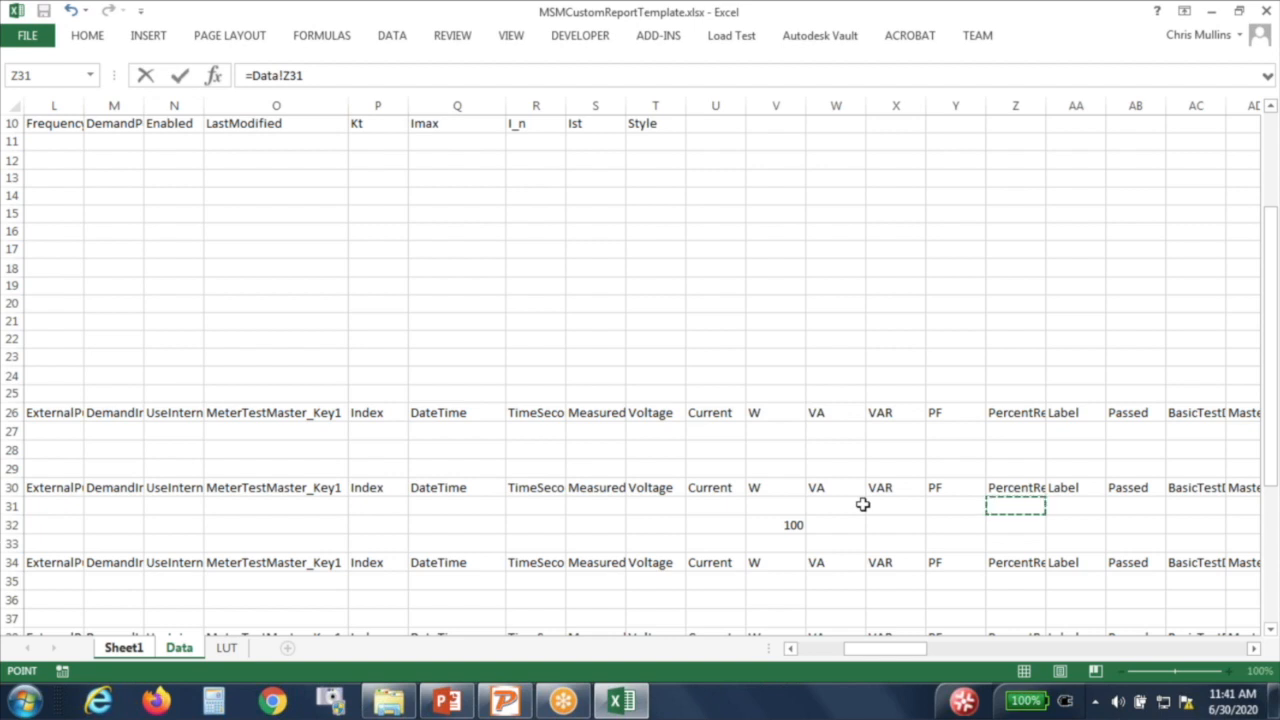
{"action": "key", "text": "Return"}
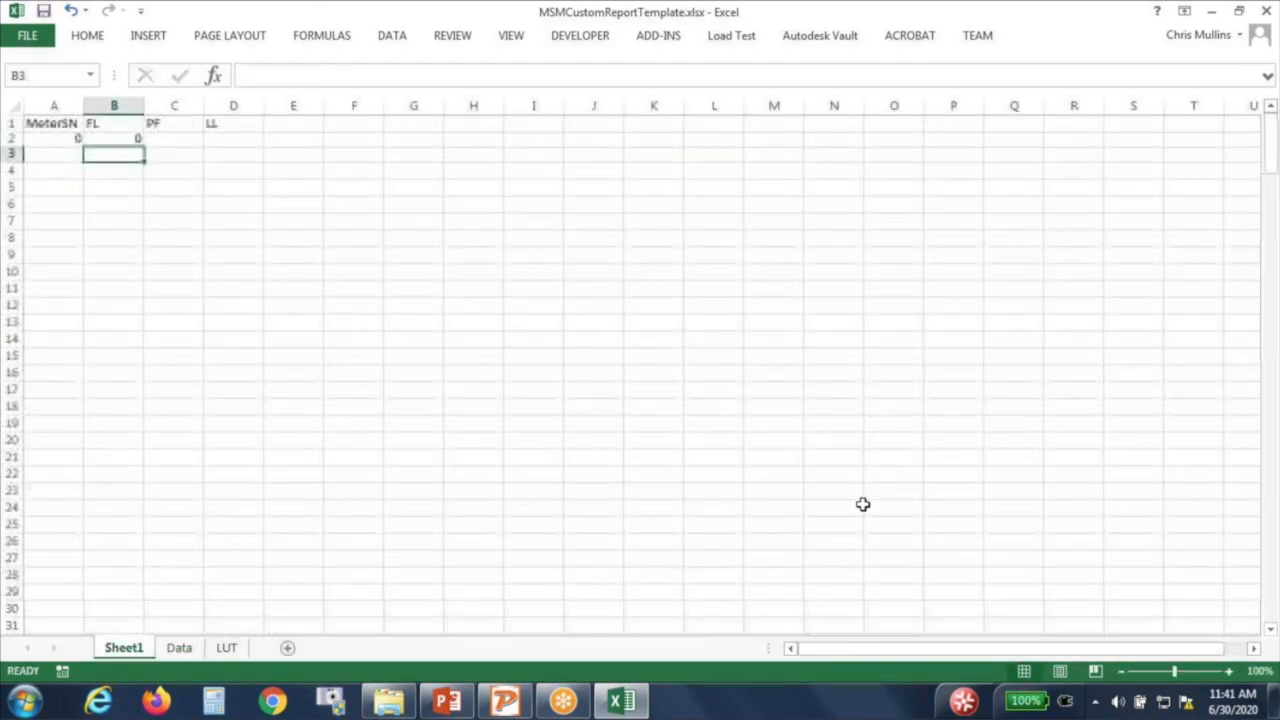
Step: Link the PF cell C2 to the Data sheet with =Data!Z35
{"action": "left_click", "coordinate": [184, 142]}
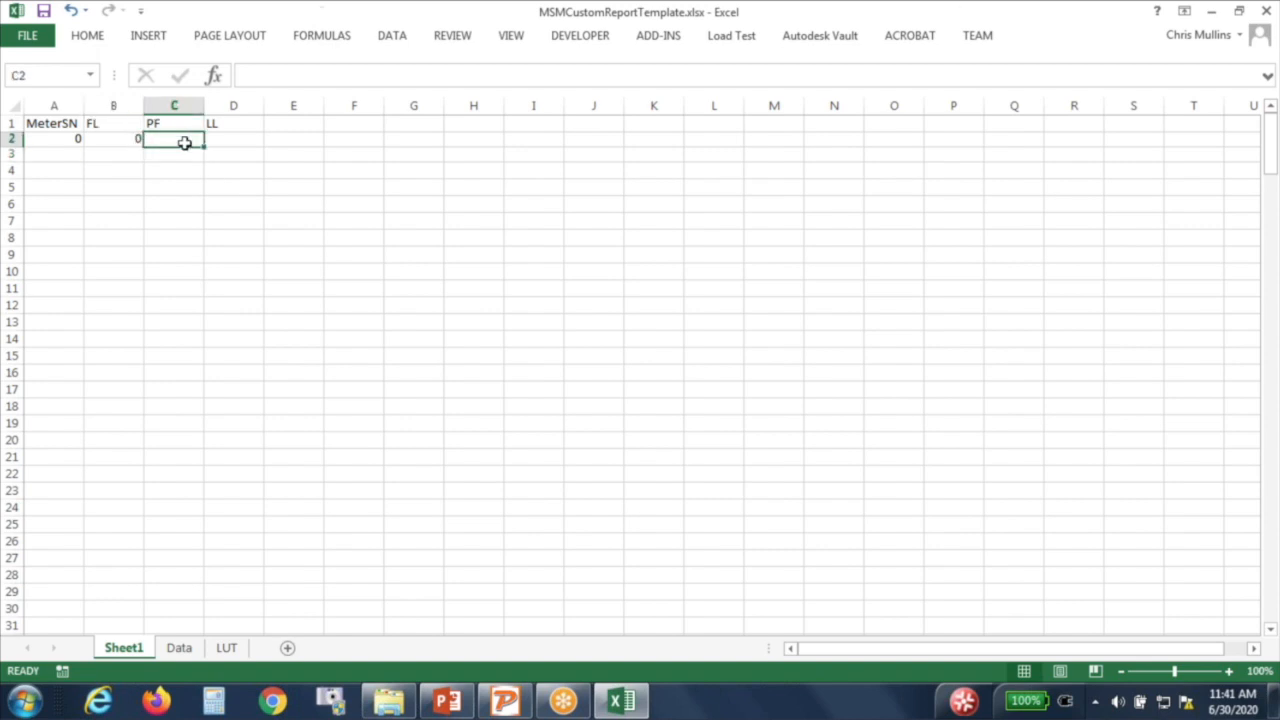
{"action": "type", "text": "="}
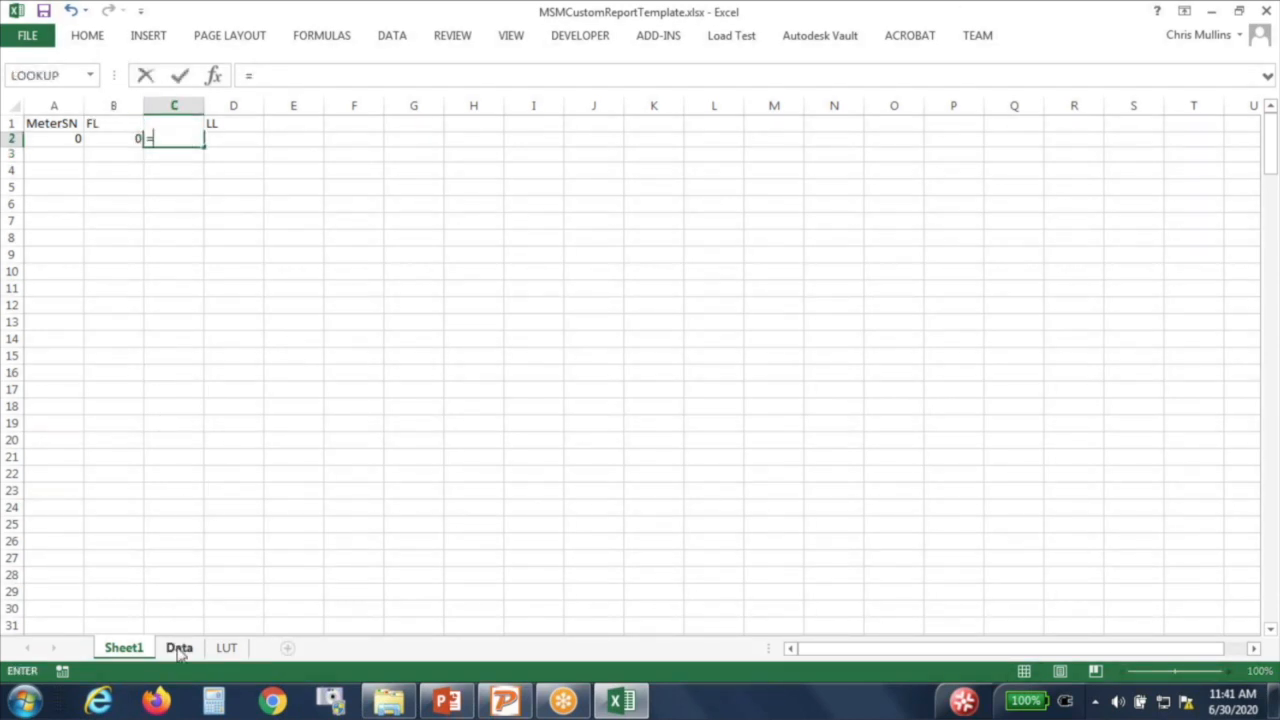
{"action": "left_click", "coordinate": [179, 648]}
{"action": "left_click", "coordinate": [1032, 509]}
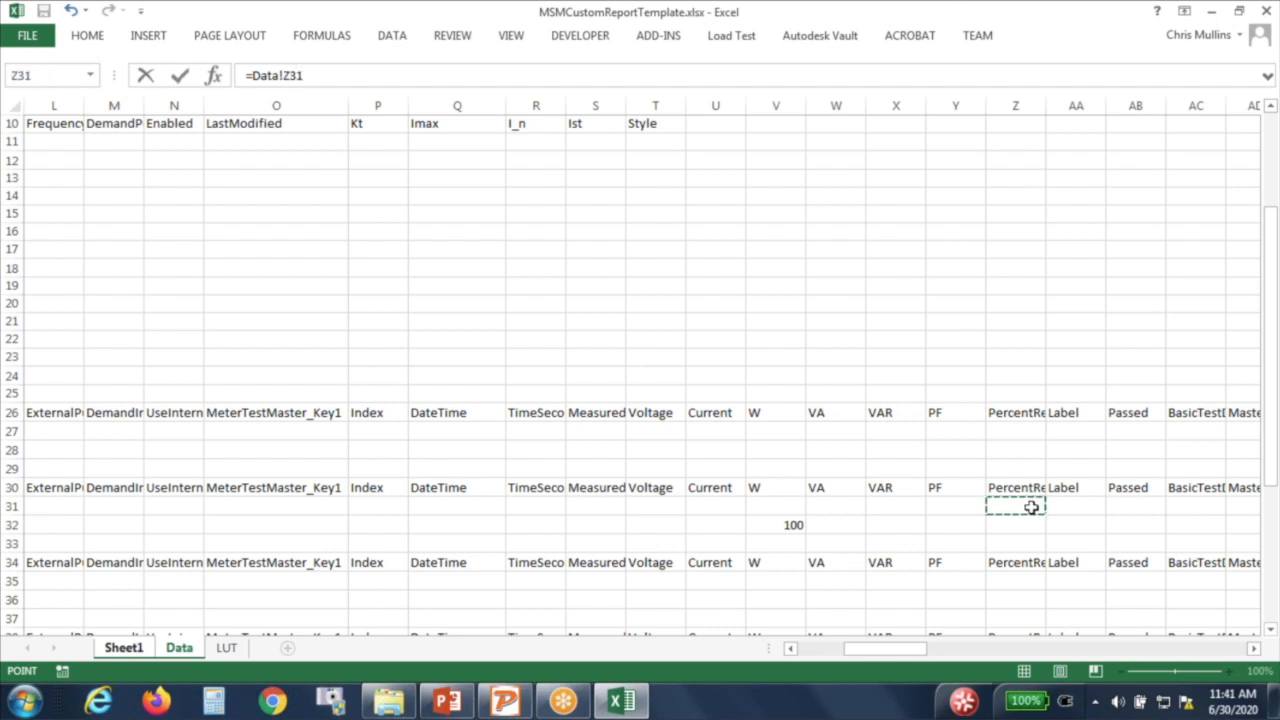
{"action": "mouse_move", "coordinate": [920, 651]}
{"action": "left_mouse_down"}
{"action": "mouse_move", "coordinate": [824, 660]}
{"action": "mouse_move", "coordinate": [926, 654]}
{"action": "left_mouse_up"}
{"action": "scroll", "coordinate": [917, 525], "scroll_direction": "down", "scroll_amount": 1}
{"action": "left_click", "coordinate": [919, 530]}
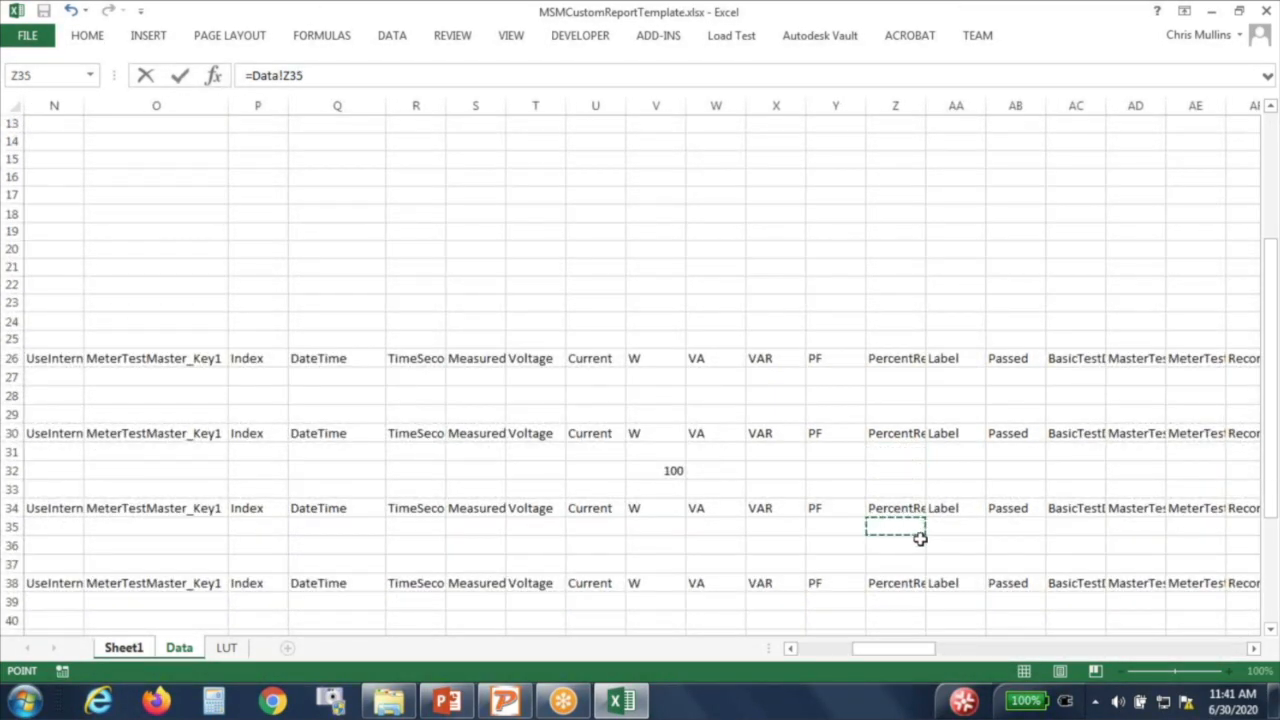
{"action": "key", "text": "Return"}
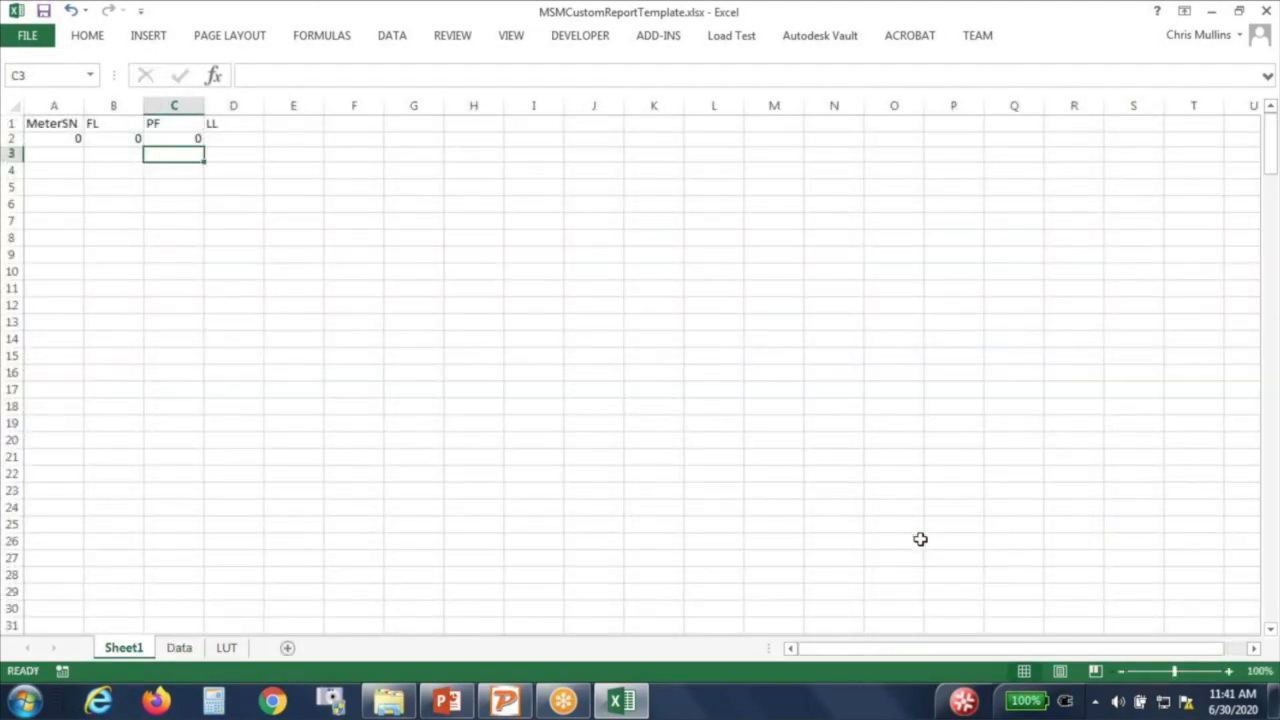
Step: Link the LL cell D2 to the Data sheet with =Data!Z39
{"action": "left_click", "coordinate": [228, 145]}
{"action": "type", "text": "="}
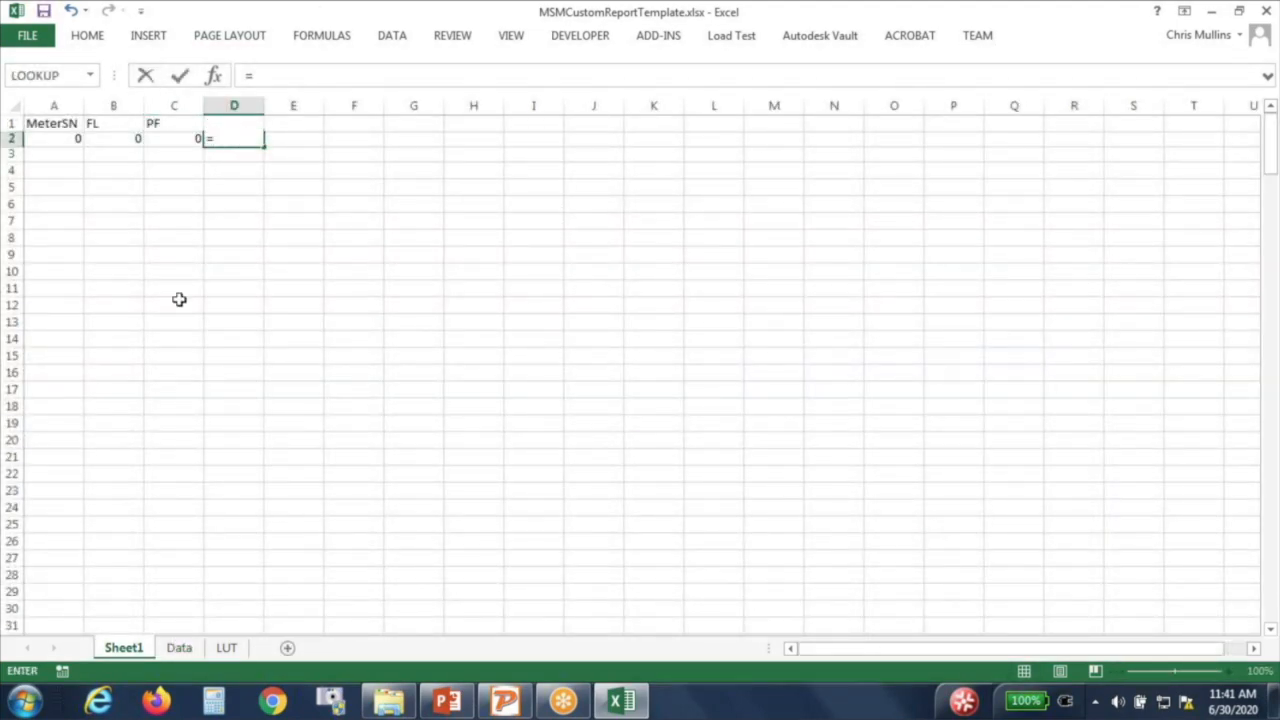
{"action": "left_click", "coordinate": [179, 648]}
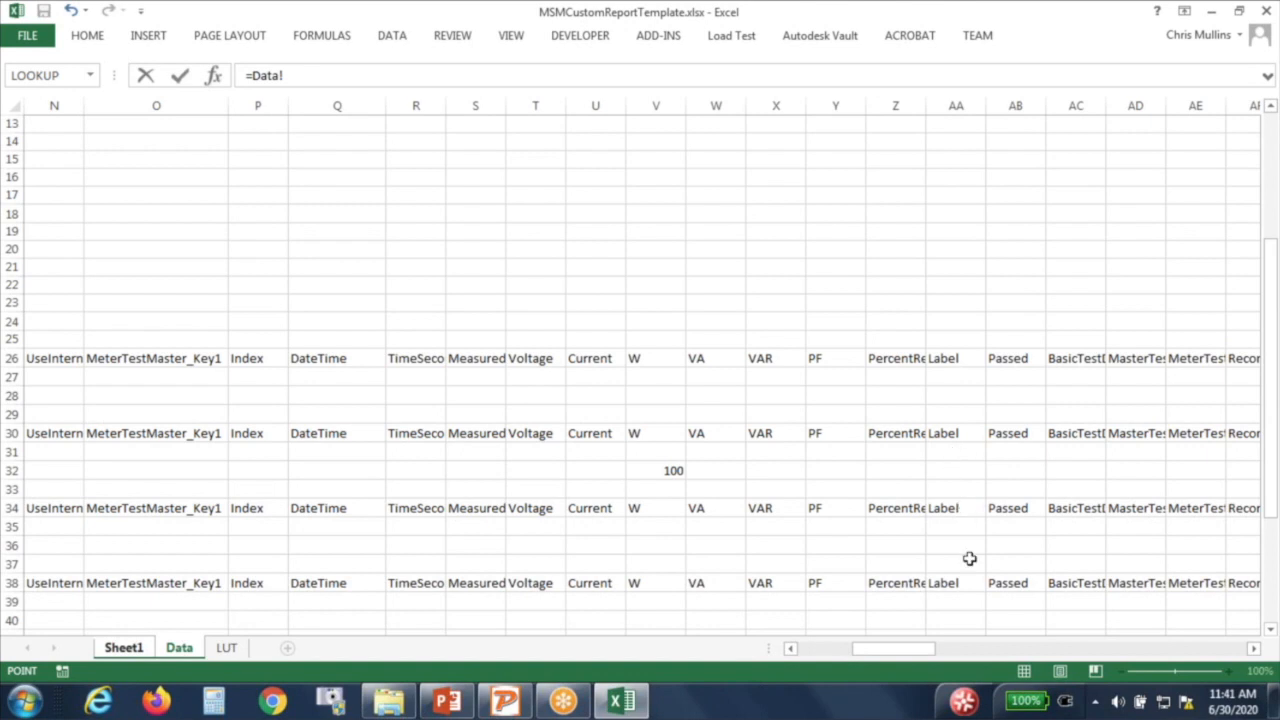
{"action": "scroll", "coordinate": [969, 564], "scroll_direction": "down", "scroll_amount": 2}
{"action": "left_click", "coordinate": [906, 494]}
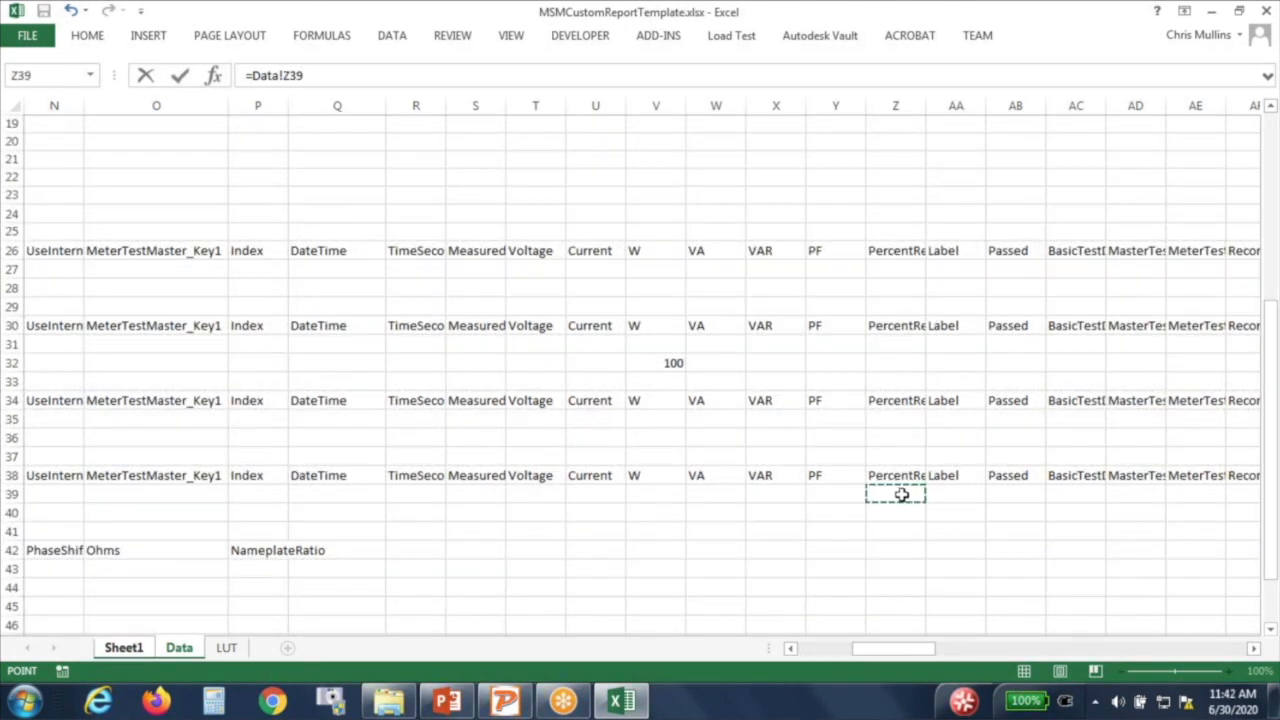
{"action": "key", "text": "Return"}
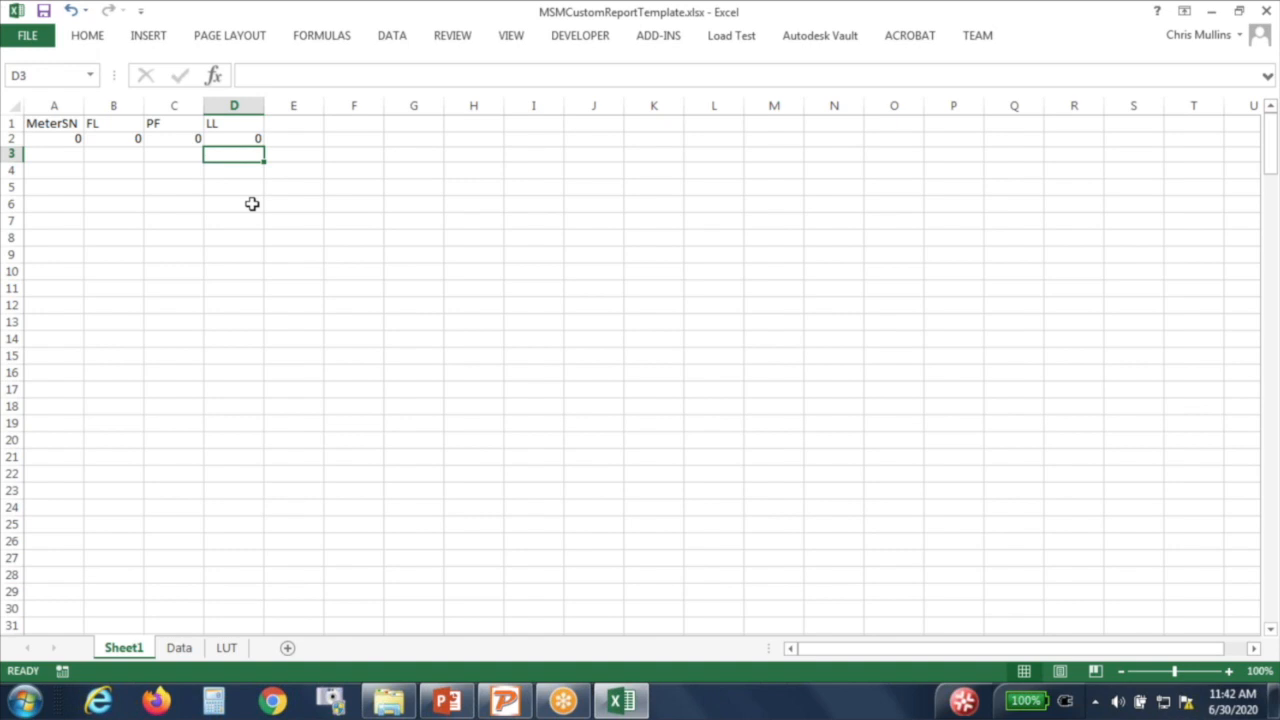
{"action": "left_click", "coordinate": [228, 137]}
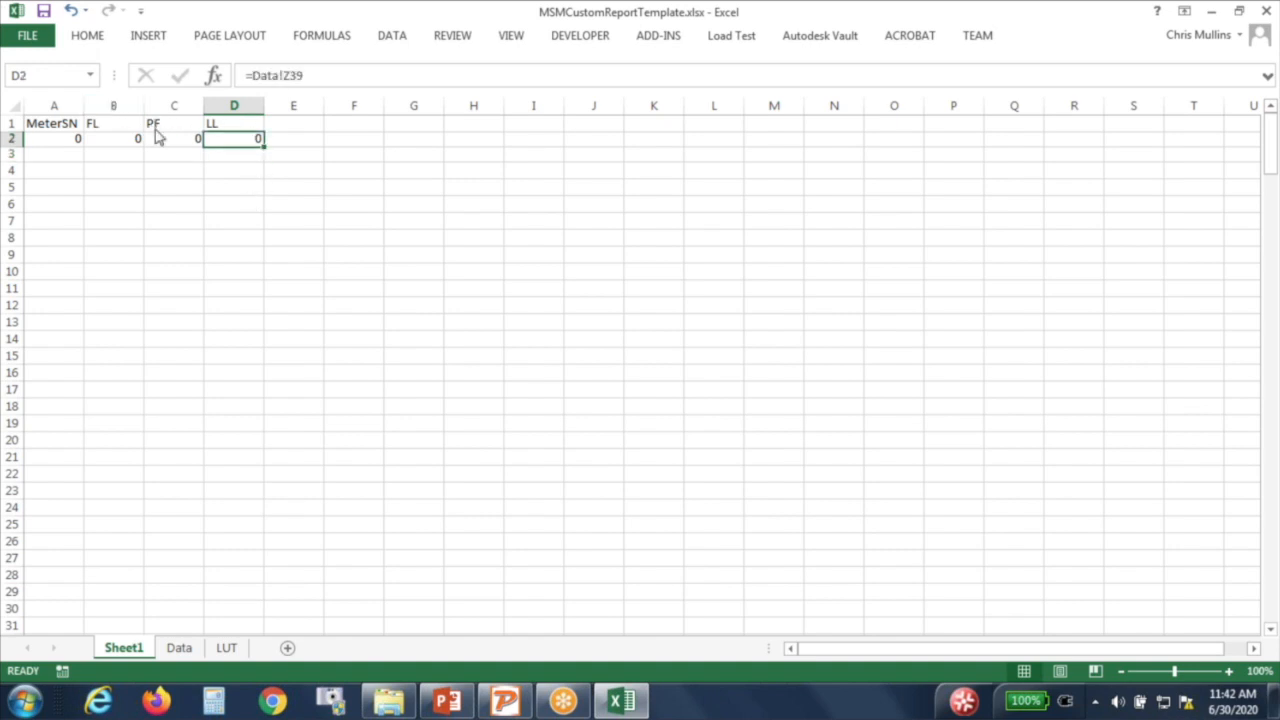
{"action": "left_click", "coordinate": [38, 38]}
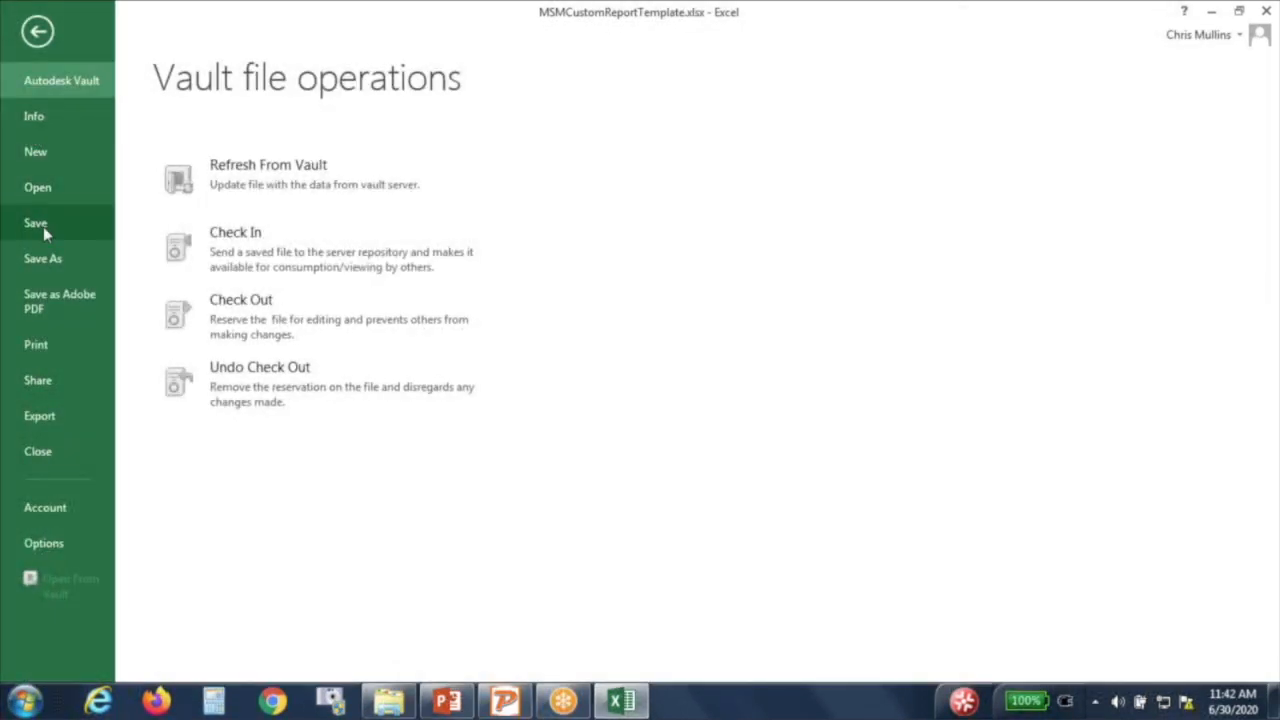
Step: Leave the File page back to the worksheet and bring Meter Site Manager to the front
{"action": "left_click", "coordinate": [37, 33]}
{"action": "left_click", "coordinate": [466, 294]}
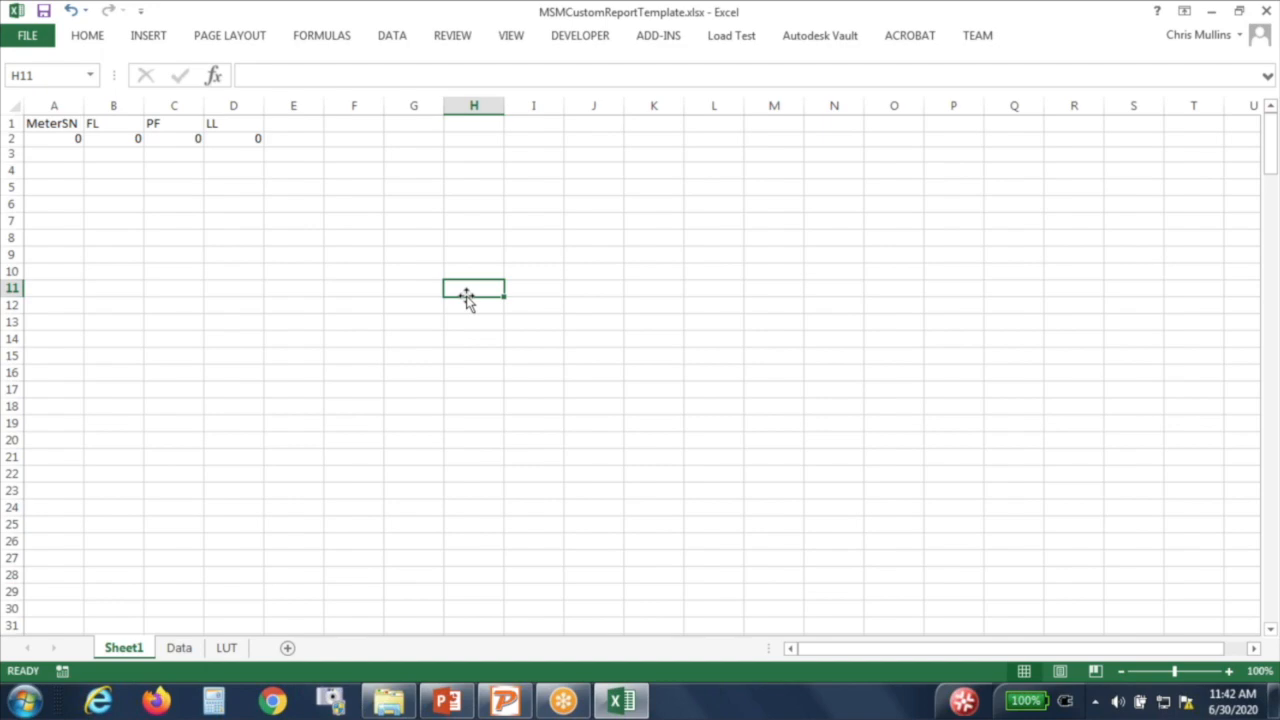
{"action": "left_click", "coordinate": [507, 702]}
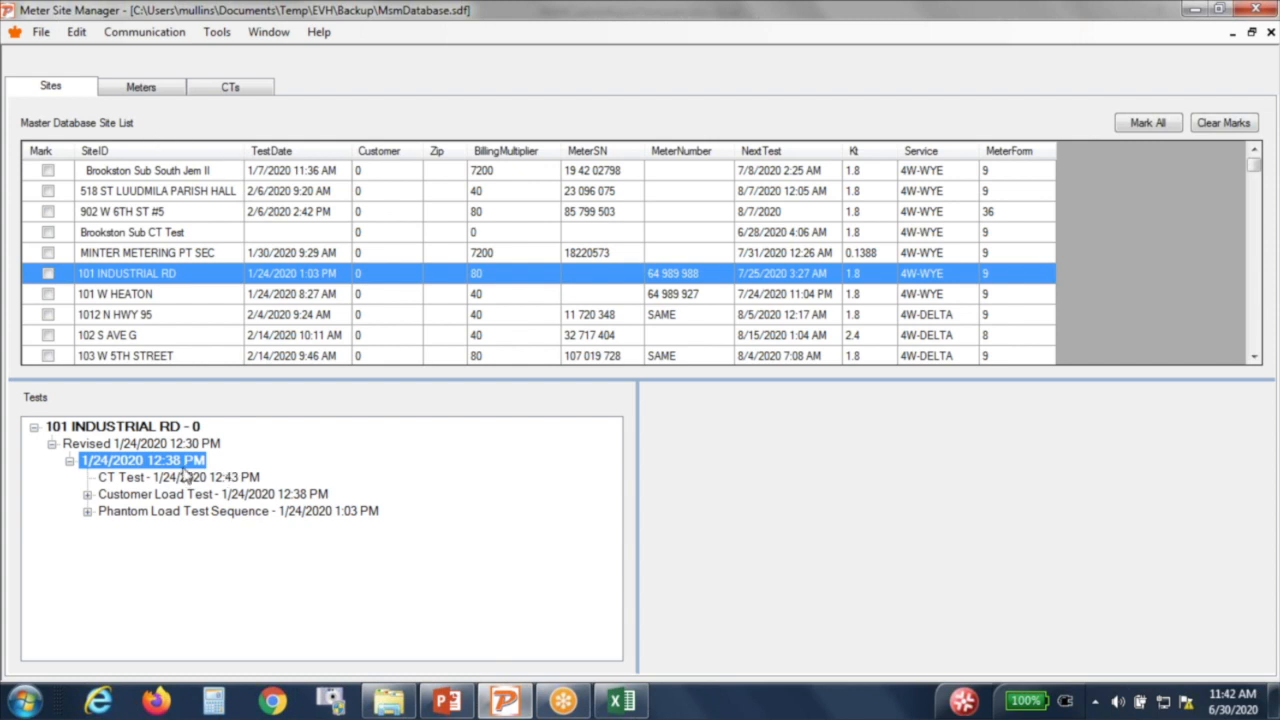
Step: Dismiss Meter Site Manager's Tools menu unused and return to the template's Sheet1
{"action": "left_click", "coordinate": [215, 32]}
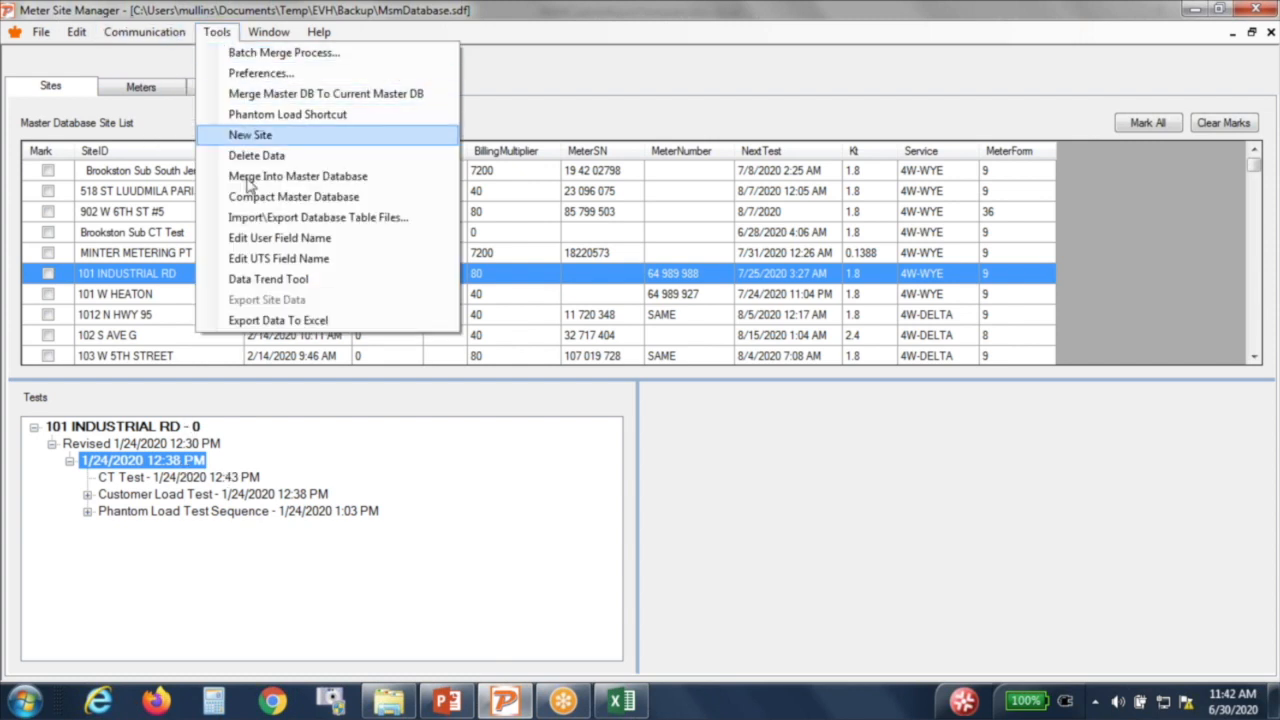
{"action": "left_click", "coordinate": [521, 95]}
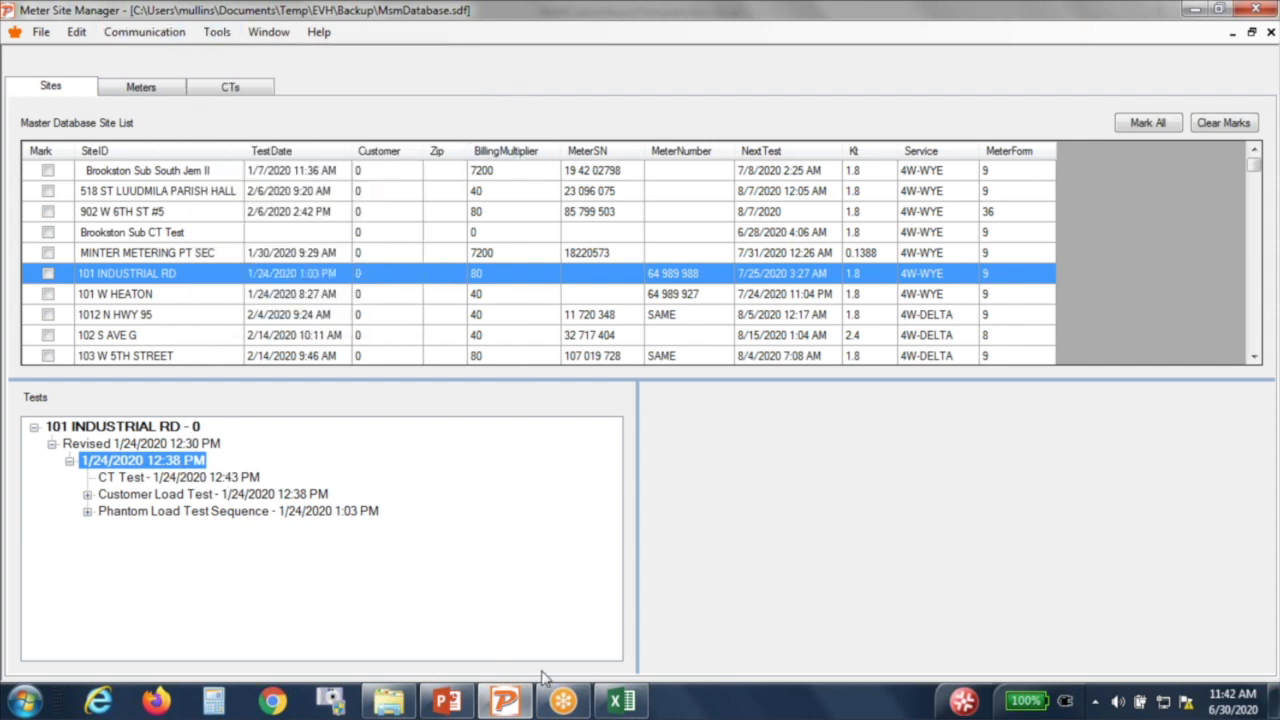
{"action": "left_click", "coordinate": [622, 703]}
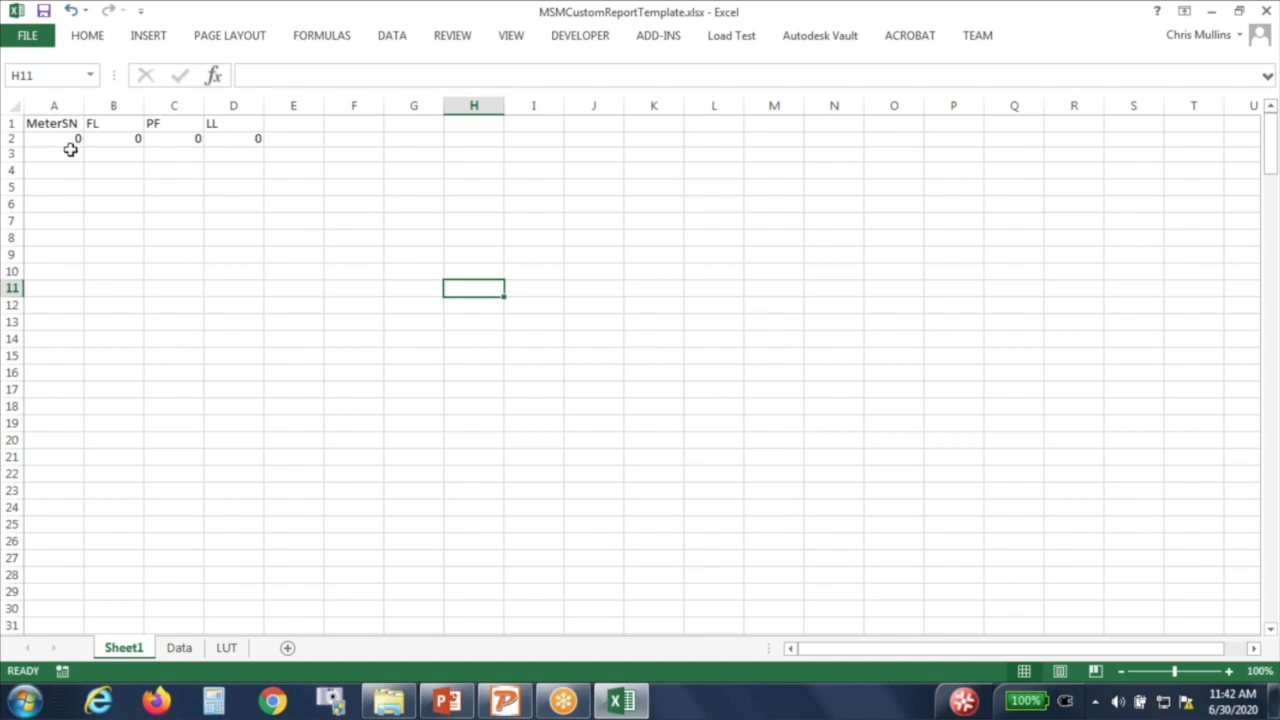
Step: Review the A2:D2 formulas, then close MSMCustomReportTemplate.xlsx without saving
{"action": "left_click_drag", "start_coordinate": [51, 140], "coordinate": [213, 138]}
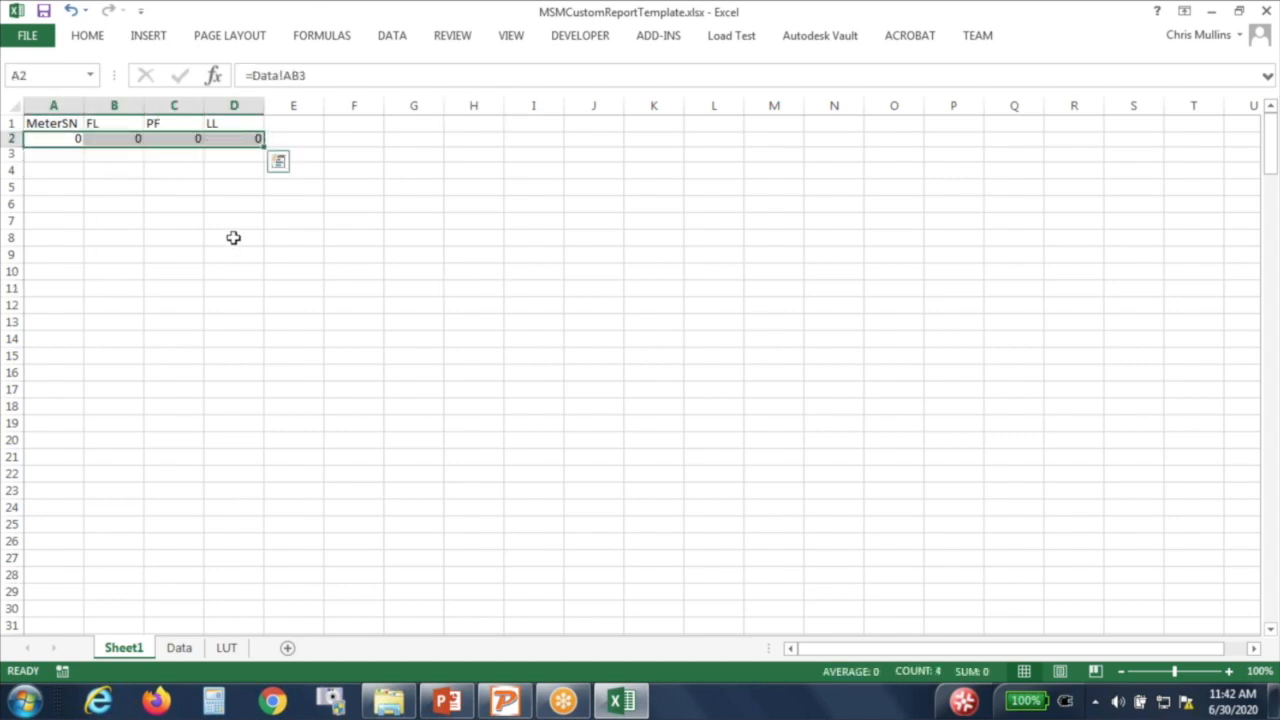
{"action": "left_click", "coordinate": [230, 235]}
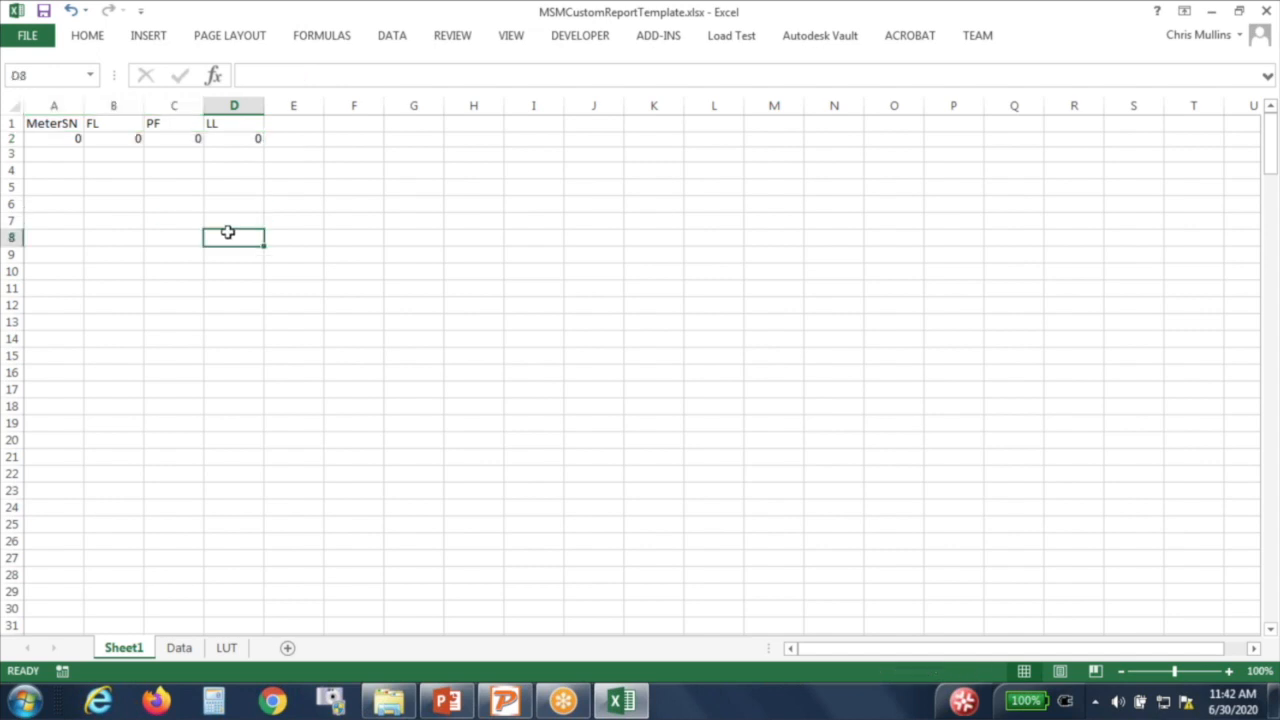
{"action": "double_click", "coordinate": [334, 18]}
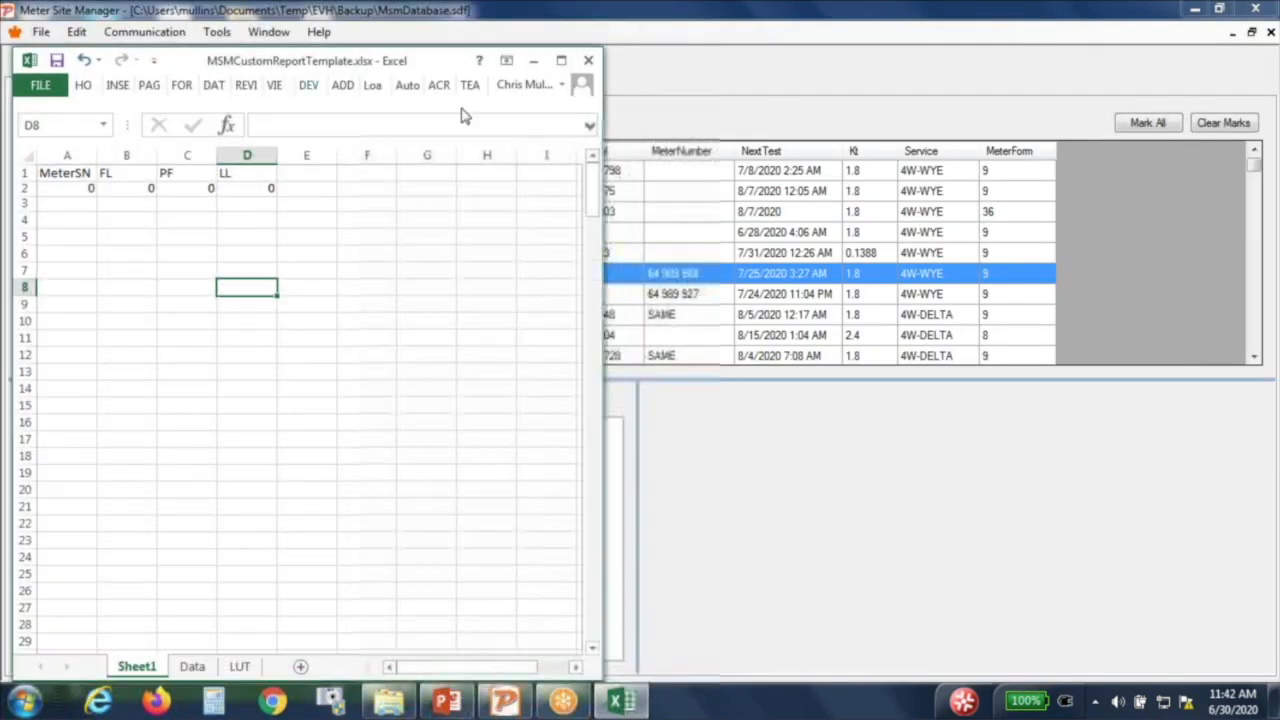
{"action": "left_click", "coordinate": [588, 62]}
{"action": "left_click", "coordinate": [660, 370]}
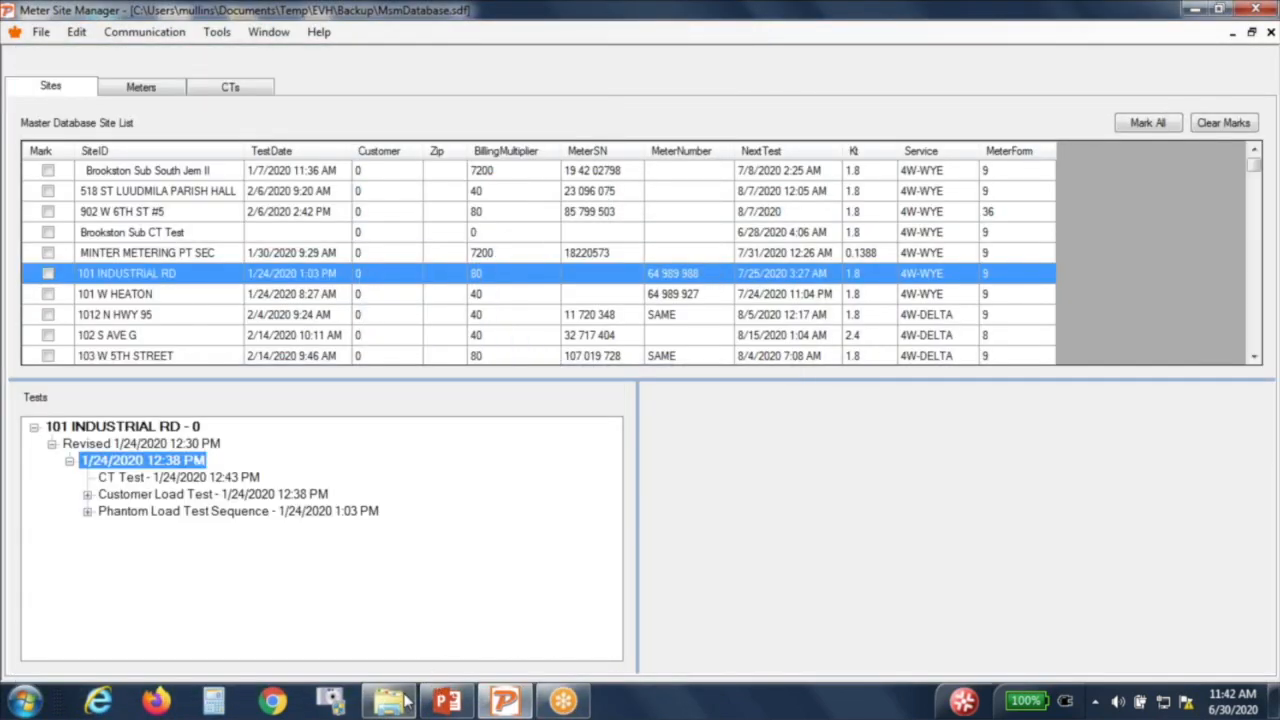
{"action": "left_click", "coordinate": [391, 701]}
Step: Open the example workbook MSMCustomReportTemplate2.xlsx from the Example Template folder in Excel
{"action": "scroll", "coordinate": [395, 440], "scroll_direction": "up", "scroll_amount": 5}
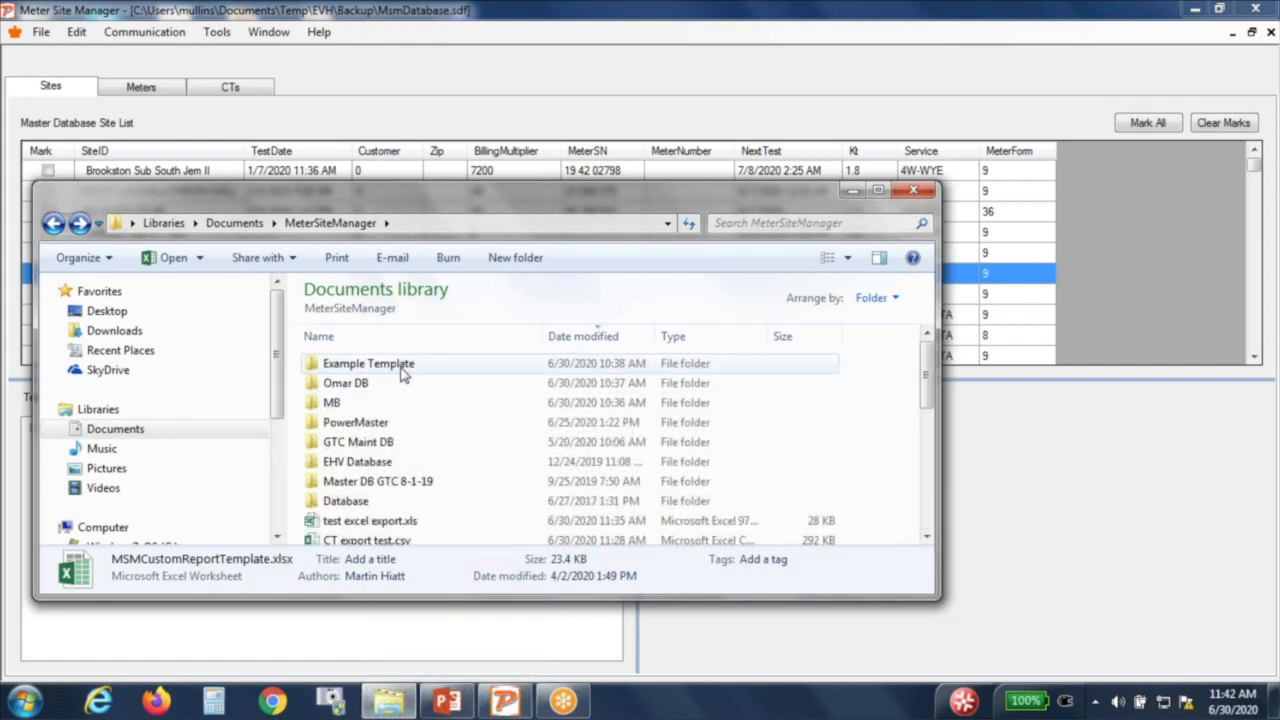
{"action": "double_click", "coordinate": [403, 368]}
{"action": "left_click", "coordinate": [403, 368]}
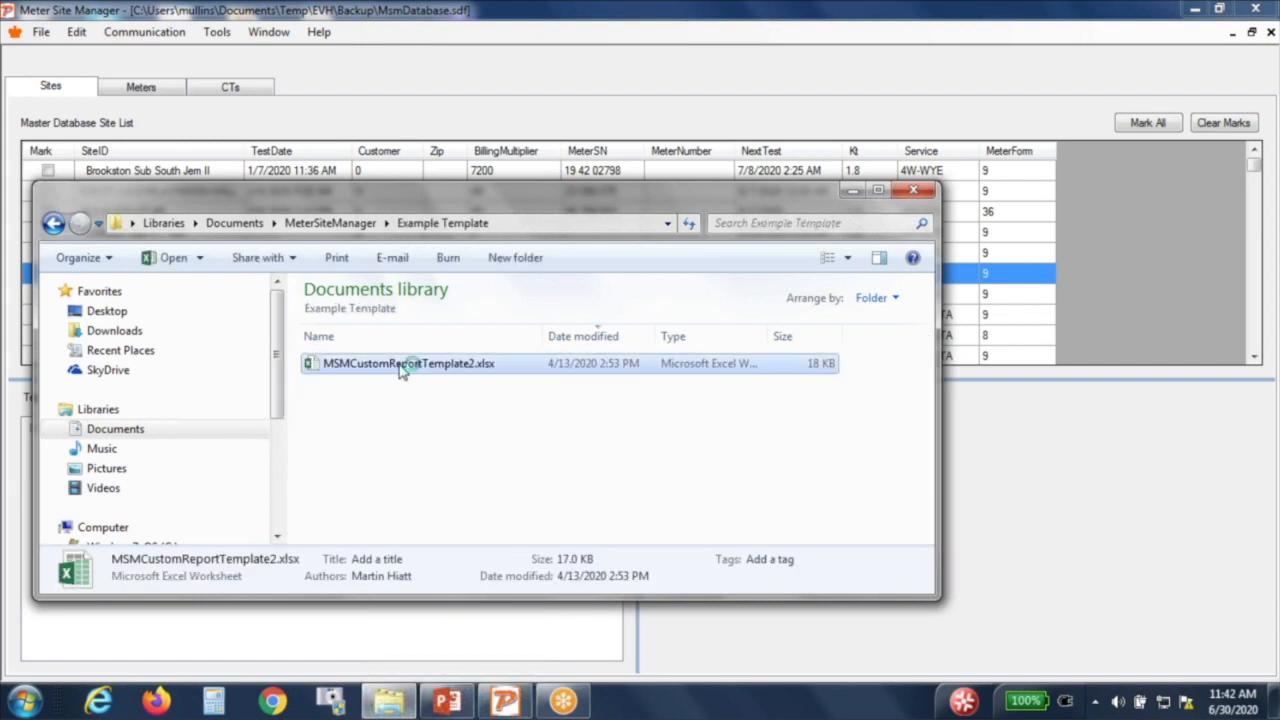
{"action": "double_click", "coordinate": [401, 366]}
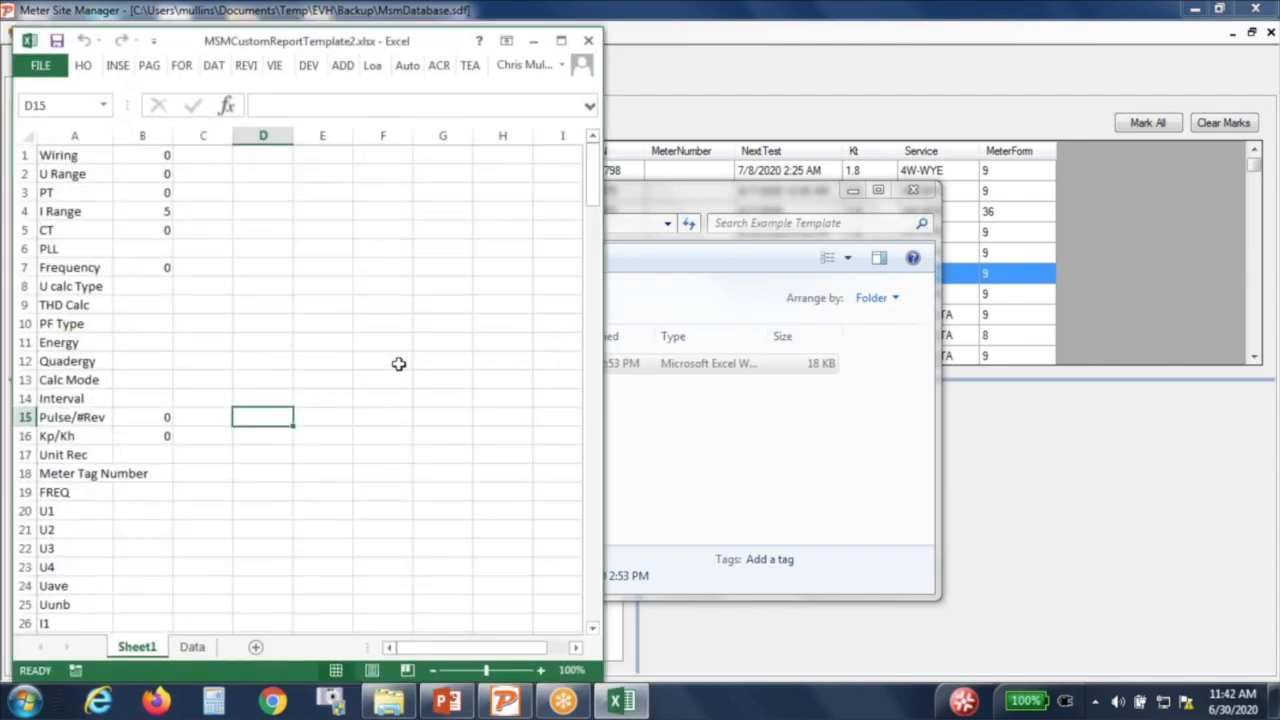
Step: Maximize the template and review Sheet1's column A labels, Wiring through Upeak, selecting A1
{"action": "left_click", "coordinate": [561, 41]}
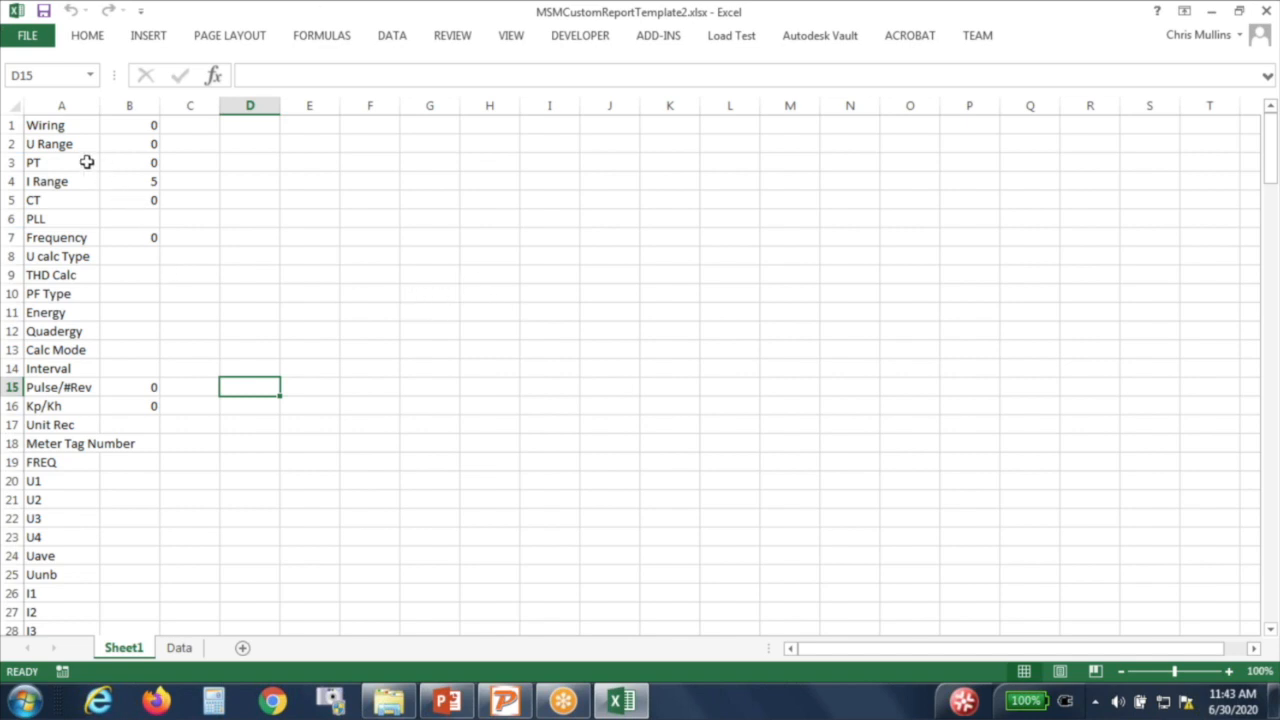
{"action": "scroll", "coordinate": [57, 163], "scroll_direction": "down", "scroll_amount": 6}
{"action": "scroll", "coordinate": [60, 180], "scroll_direction": "up", "scroll_amount": 10}
{"action": "left_click", "coordinate": [48, 126]}
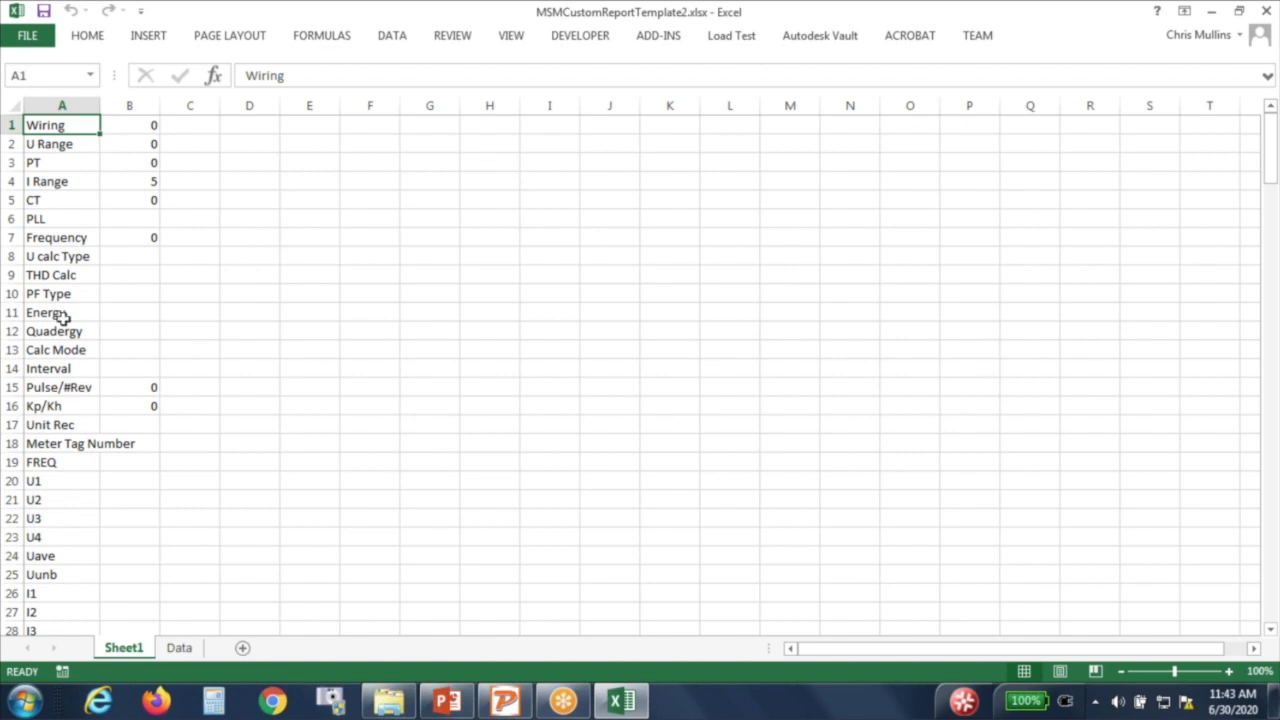
{"action": "scroll", "coordinate": [68, 300], "scroll_direction": "down", "scroll_amount": 11}
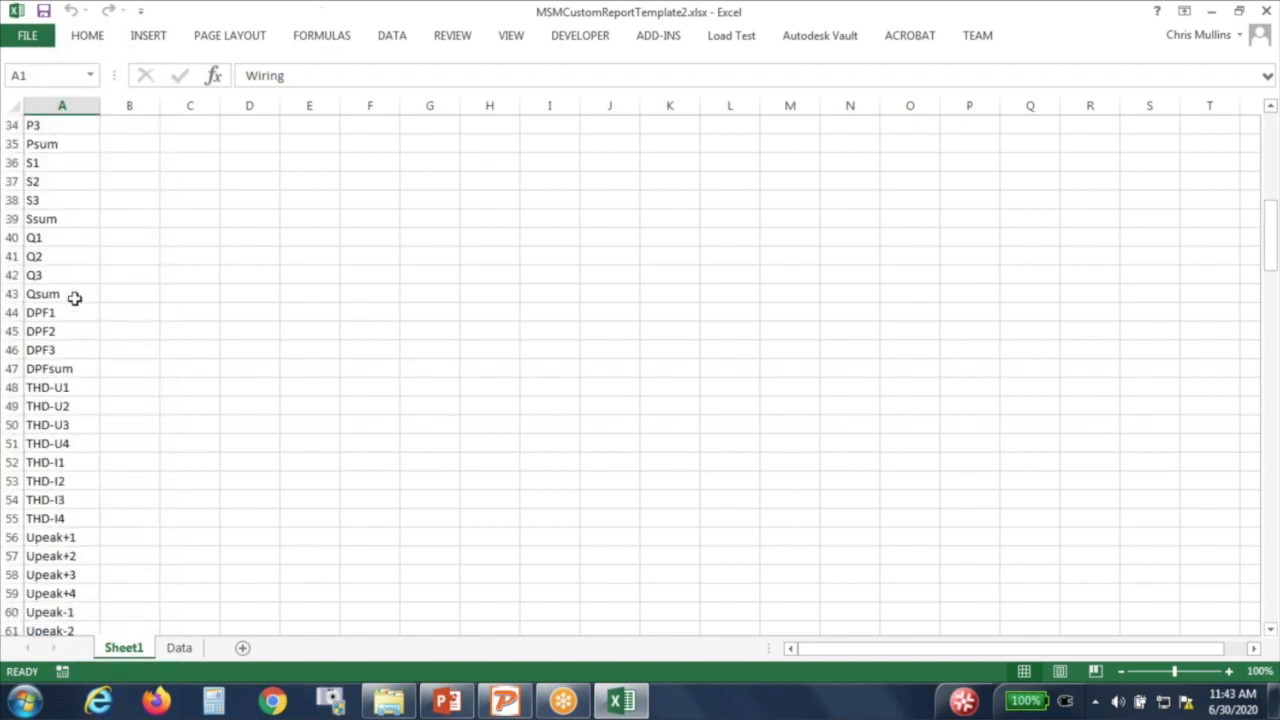
{"action": "scroll", "coordinate": [70, 320], "scroll_direction": "down", "scroll_amount": 5}
{"action": "scroll", "coordinate": [70, 320], "scroll_direction": "up", "scroll_amount": 10}
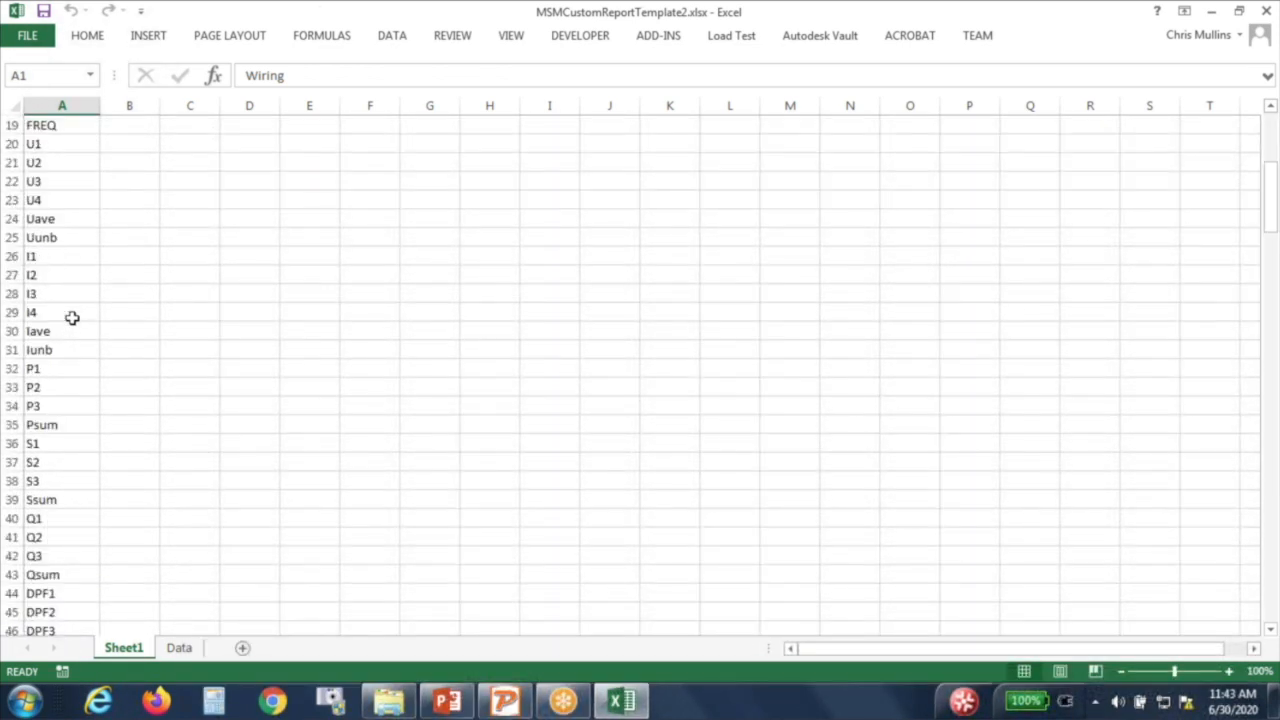
{"action": "scroll", "coordinate": [72, 318], "scroll_direction": "up", "scroll_amount": 6}
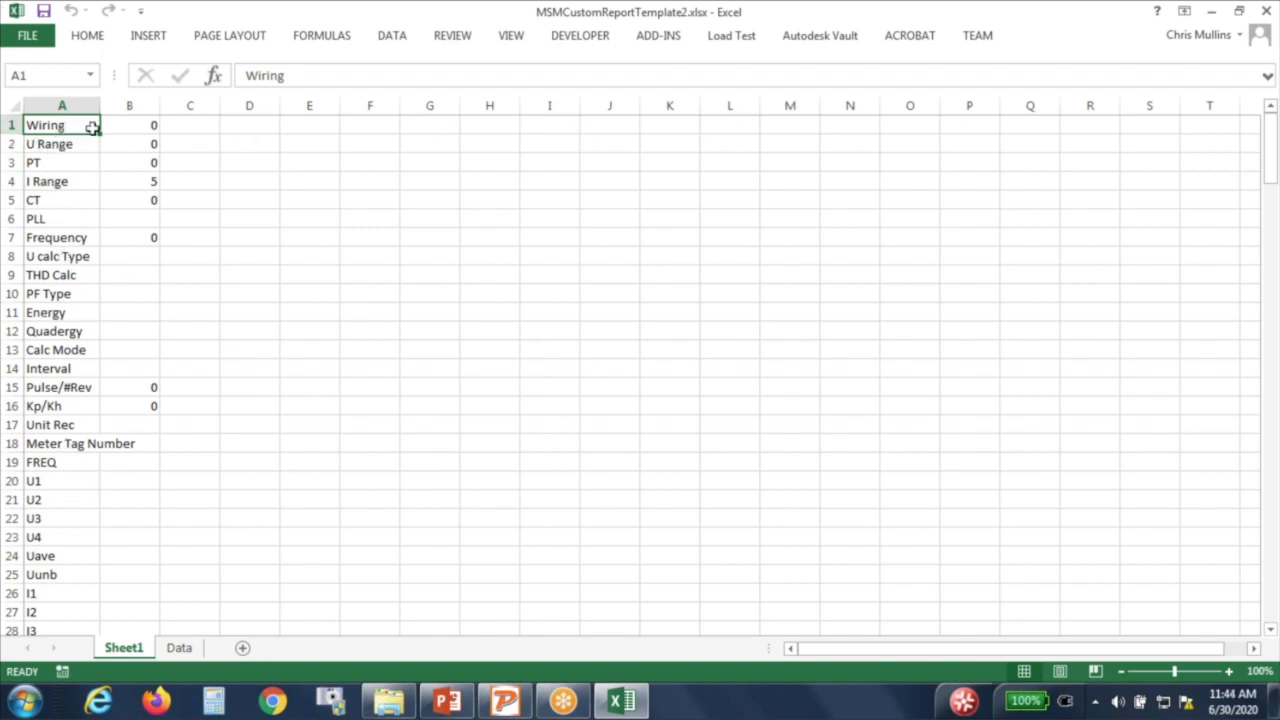
{"action": "left_click", "coordinate": [138, 127]}
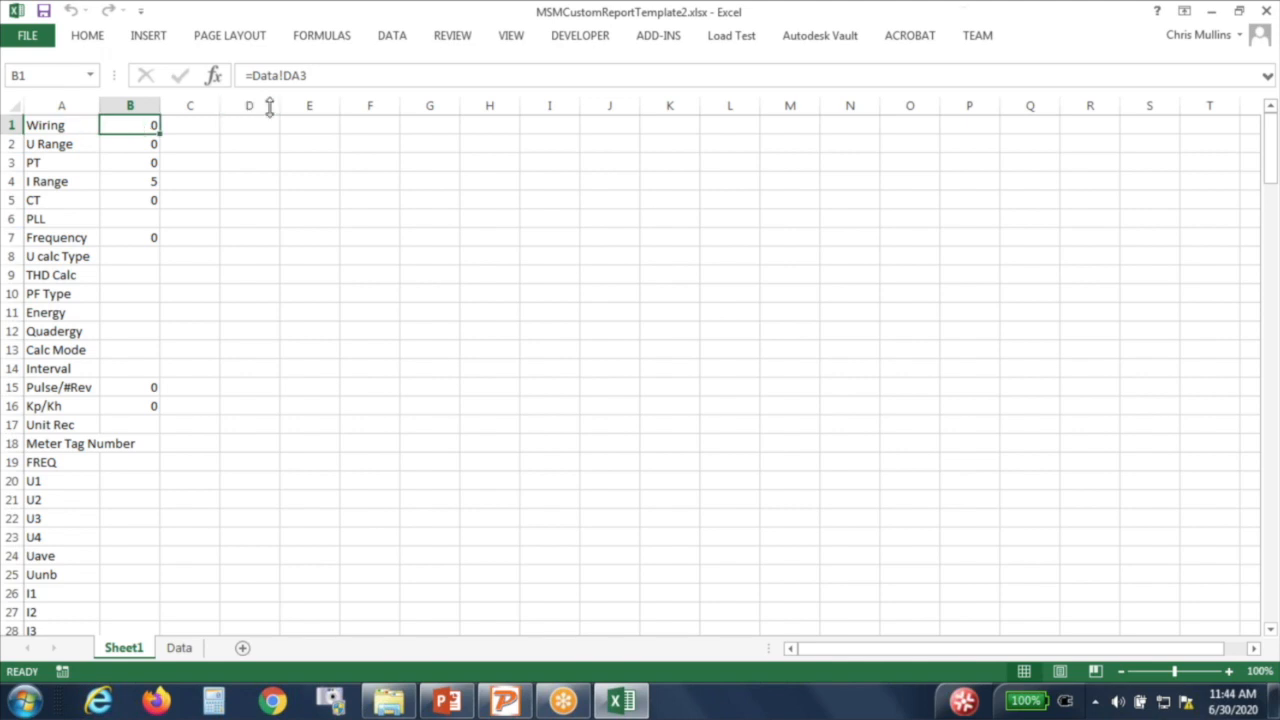
{"action": "left_click", "coordinate": [180, 649]}
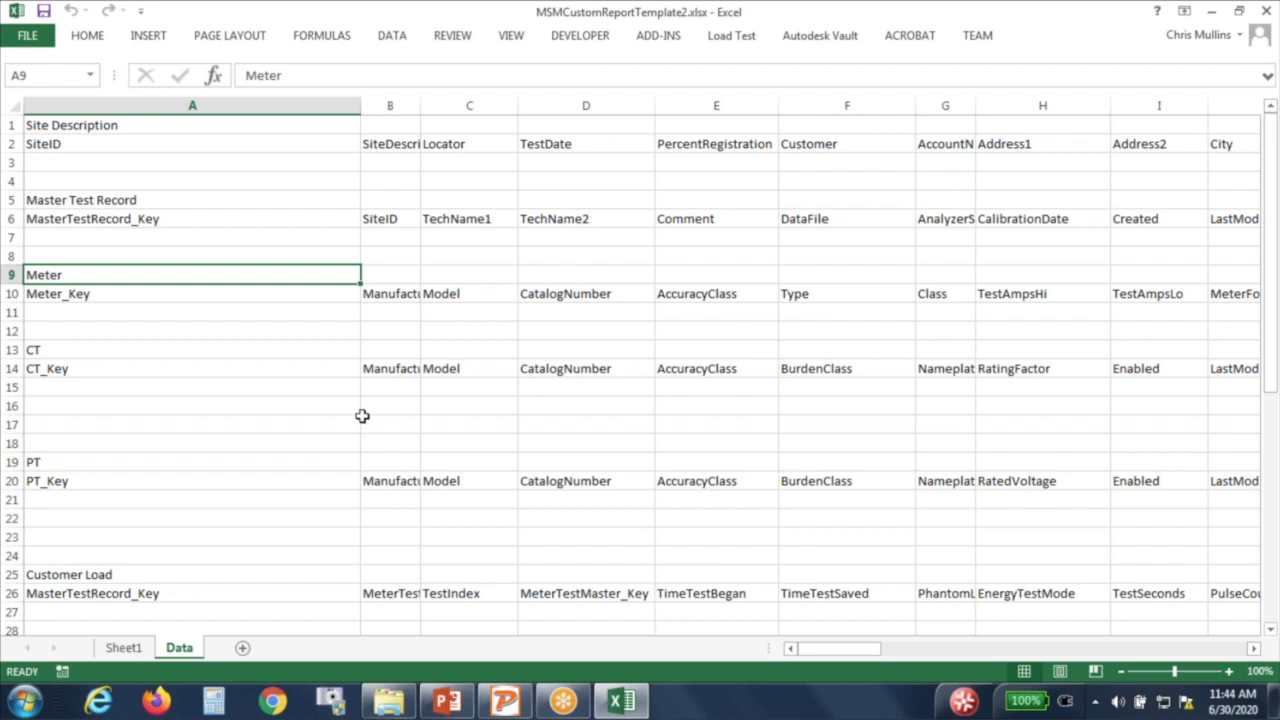
{"action": "left_click", "coordinate": [584, 162]}
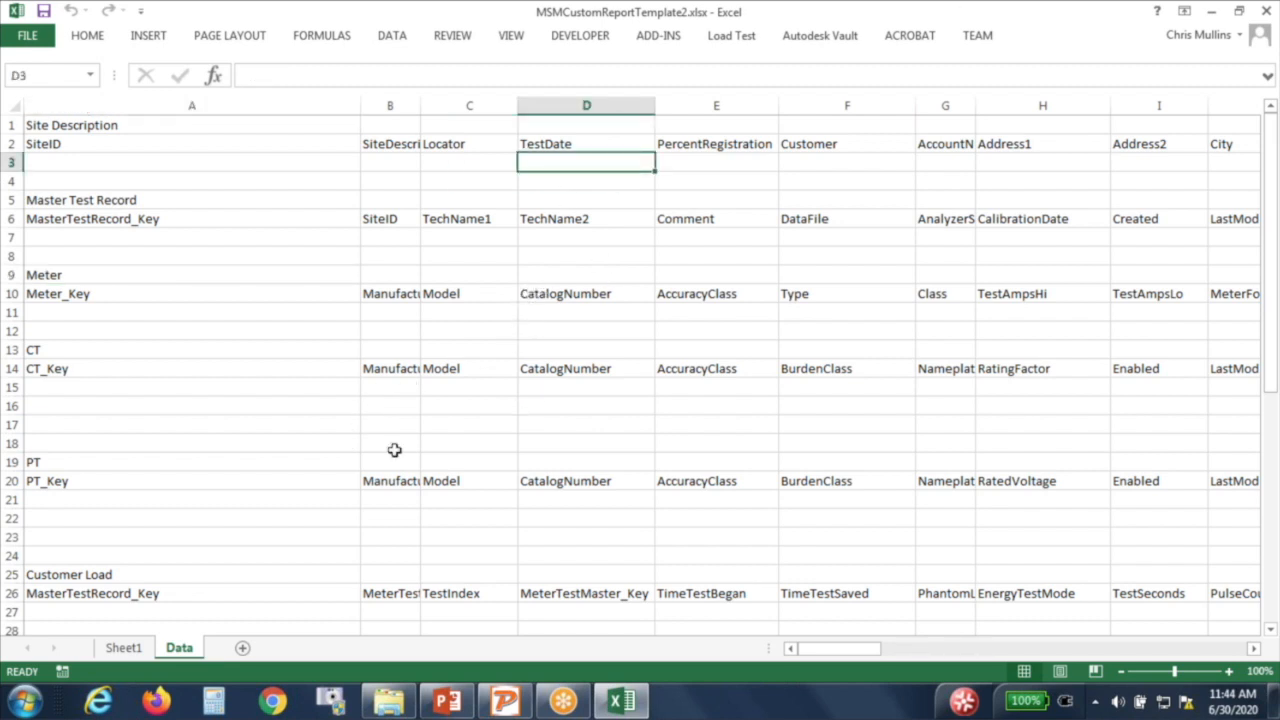
{"action": "left_click", "coordinate": [124, 648]}
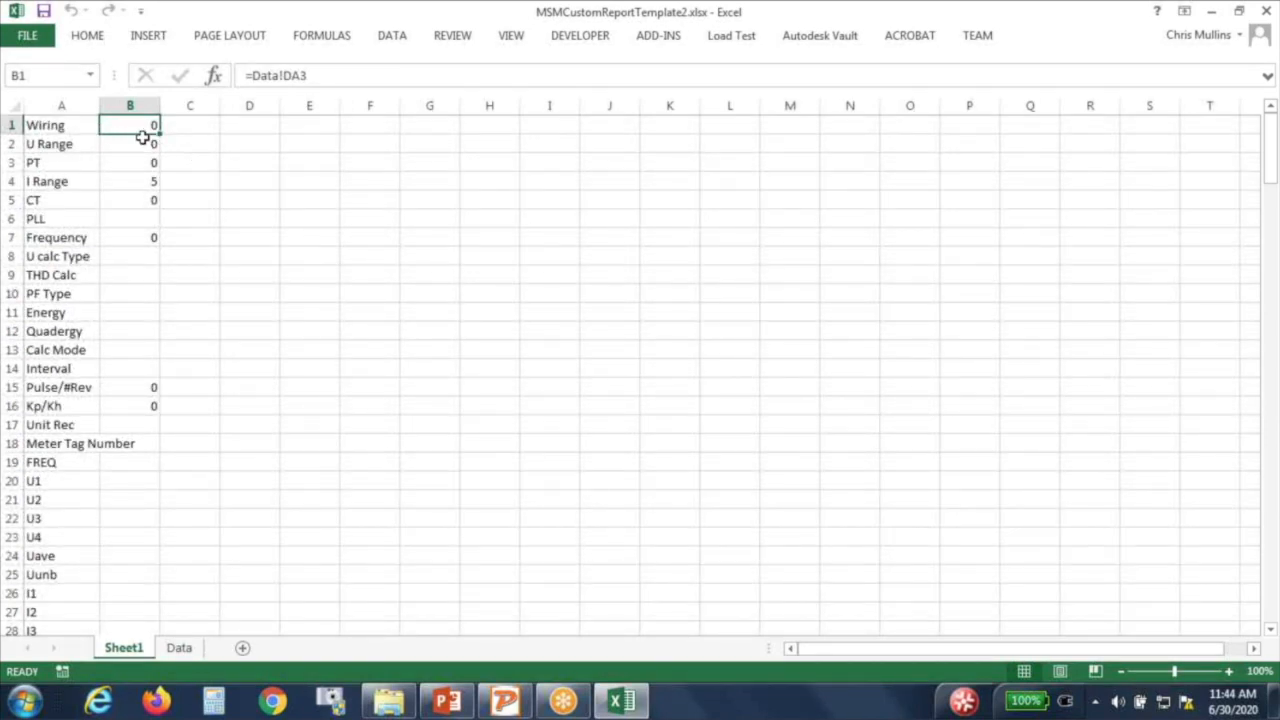
{"action": "left_click", "coordinate": [179, 648]}
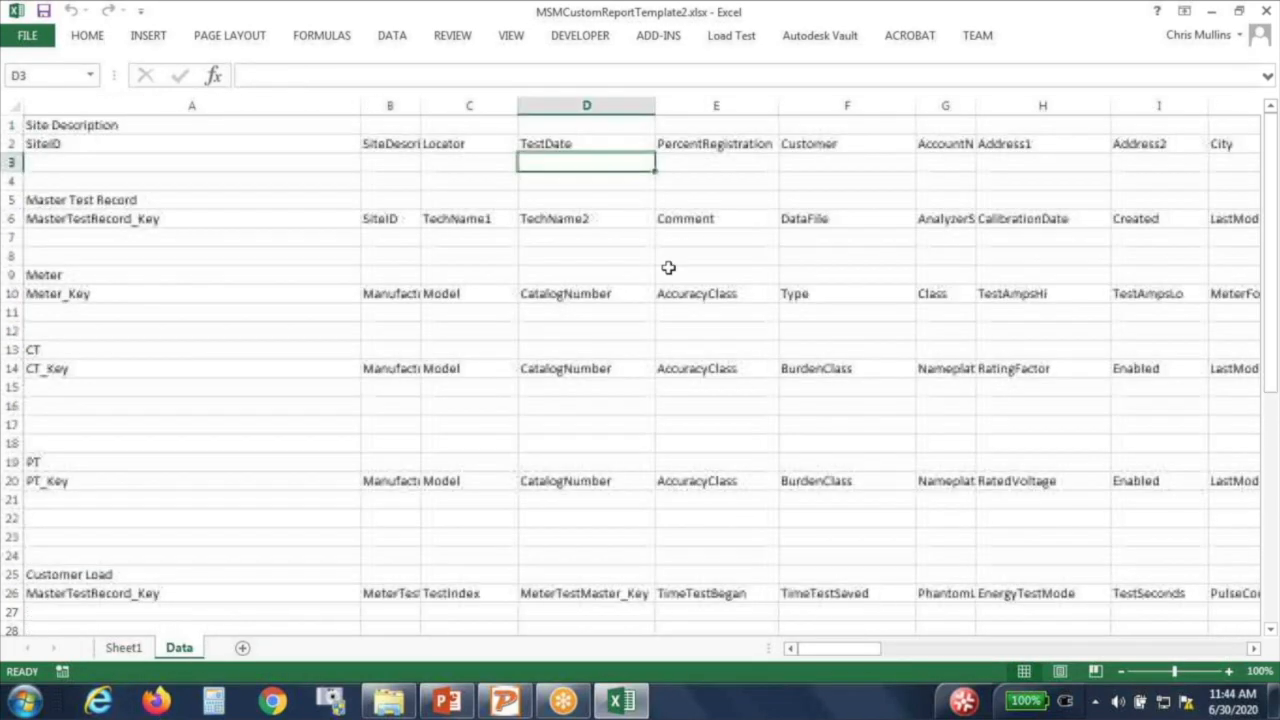
{"action": "left_click", "coordinate": [777, 161]}
{"action": "key", "text": "Right"}
{"action": "key", "text": "Right"}
{"action": "key", "text": "Right"}
{"action": "key", "text": "Right"}
{"action": "key", "text": "Right"}
{"action": "key", "text": "Right"}
{"action": "key", "text": "Right"}
{"action": "key", "text": "Right"}
{"action": "key", "text": "Right"}
{"action": "key", "text": "Right"}
{"action": "key", "text": "Right"}
{"action": "key", "text": "Right"}
{"action": "key", "text": "Right"}
{"action": "key", "text": "Right"}
{"action": "key", "text": "Right"}
{"action": "key", "text": "Right"}
{"action": "key", "text": "Right"}
{"action": "key", "text": "Right"}
{"action": "key", "text": "Right"}
{"action": "key", "text": "Right"}
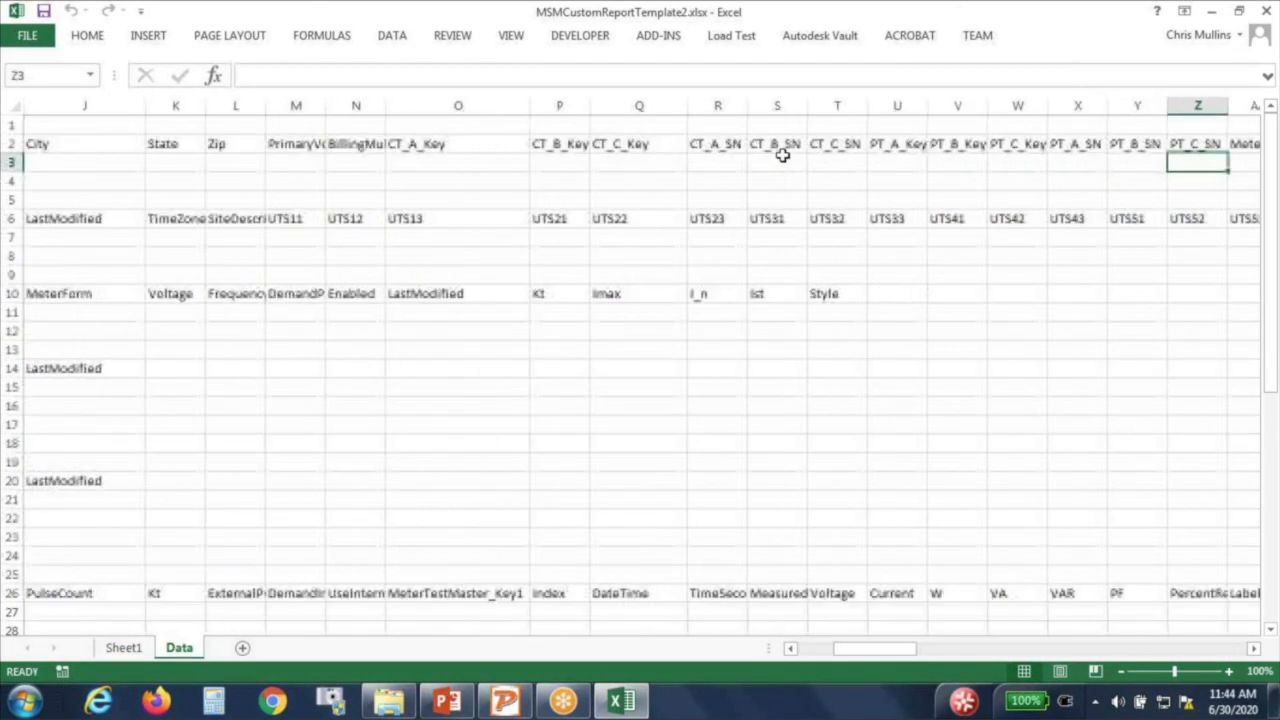
{"action": "key", "text": "Right"}
{"action": "key", "text": "Right"}
{"action": "key", "text": "Right"}
{"action": "key", "text": "Right"}
{"action": "key", "text": "Right"}
{"action": "key", "text": "Right"}
{"action": "key", "text": "Right"}
{"action": "key", "text": "Right"}
{"action": "key", "text": "Right"}
{"action": "key", "text": "Right"}
{"action": "key", "text": "Right"}
{"action": "key", "text": "Right"}
{"action": "key", "text": "Right"}
{"action": "key", "text": "Right"}
{"action": "key", "text": "Right"}
{"action": "key", "text": "Right"}
{"action": "key", "text": "Right"}
{"action": "key", "text": "Right"}
{"action": "key", "text": "Right"}
{"action": "key", "text": "Right"}
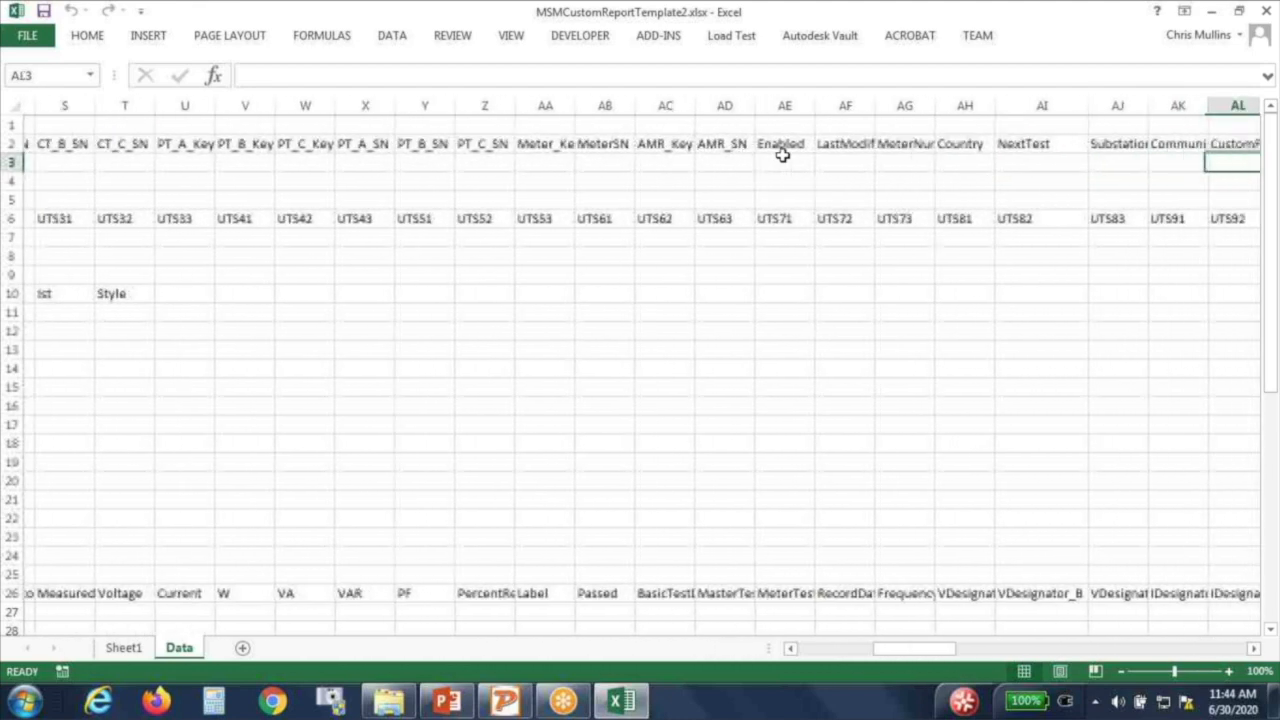
{"action": "key", "text": "Right"}
{"action": "key", "text": "Right"}
{"action": "key", "text": "Right"}
{"action": "key", "text": "Right"}
{"action": "key", "text": "Right"}
{"action": "key", "text": "Right"}
{"action": "key", "text": "Right"}
{"action": "key", "text": "Right"}
{"action": "key", "text": "Right"}
{"action": "key", "text": "Right"}
{"action": "key", "text": "Right"}
{"action": "key", "text": "Right"}
{"action": "key", "text": "Right"}
{"action": "key", "text": "Right"}
{"action": "key", "text": "Right"}
{"action": "key", "text": "Right"}
{"action": "key", "text": "Right"}
{"action": "key", "text": "Right"}
{"action": "key", "text": "Right"}
{"action": "key", "text": "Right"}
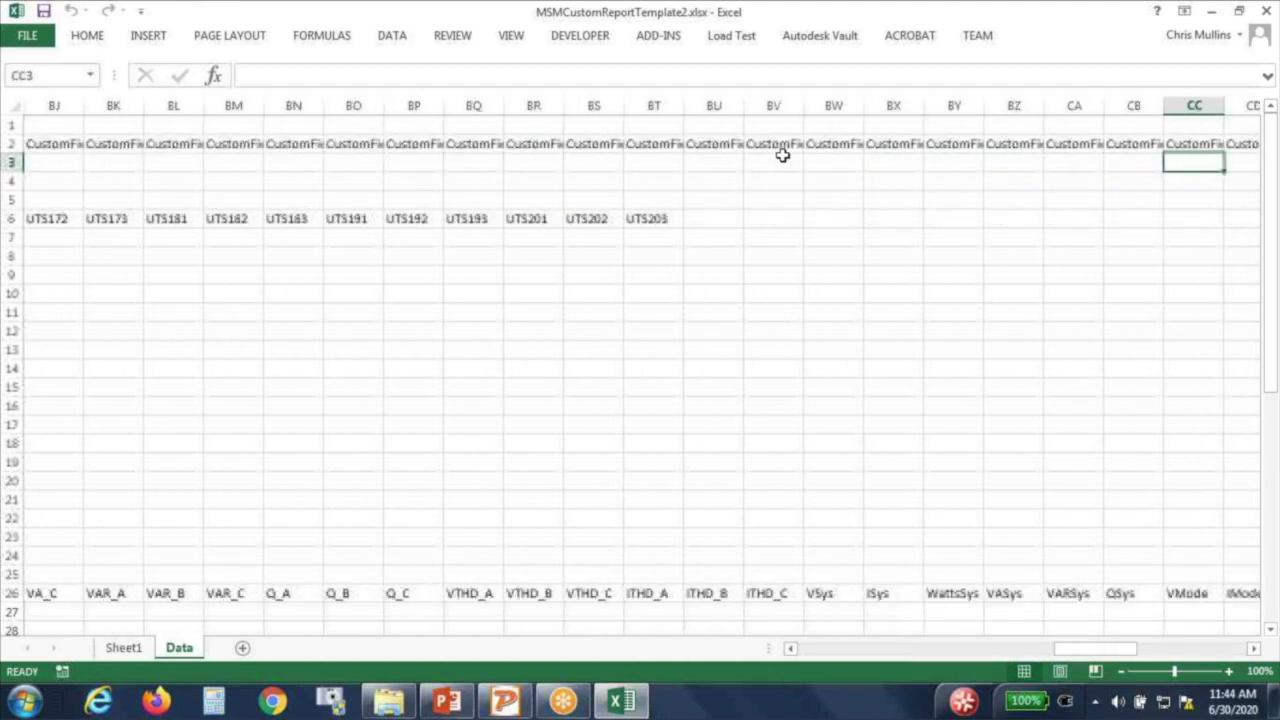
{"action": "key", "text": "Right"}
{"action": "key", "text": "Right"}
{"action": "key", "text": "Right"}
{"action": "key", "text": "Right"}
{"action": "key", "text": "Right"}
{"action": "key", "text": "Right"}
{"action": "key", "text": "Right"}
{"action": "key", "text": "Right"}
{"action": "key", "text": "Right"}
{"action": "key", "text": "Right"}
{"action": "key", "text": "Right"}
{"action": "key", "text": "Right"}
{"action": "key", "text": "Right"}
{"action": "key", "text": "Right"}
{"action": "key", "text": "Right"}
{"action": "key", "text": "Right"}
{"action": "key", "text": "Right"}
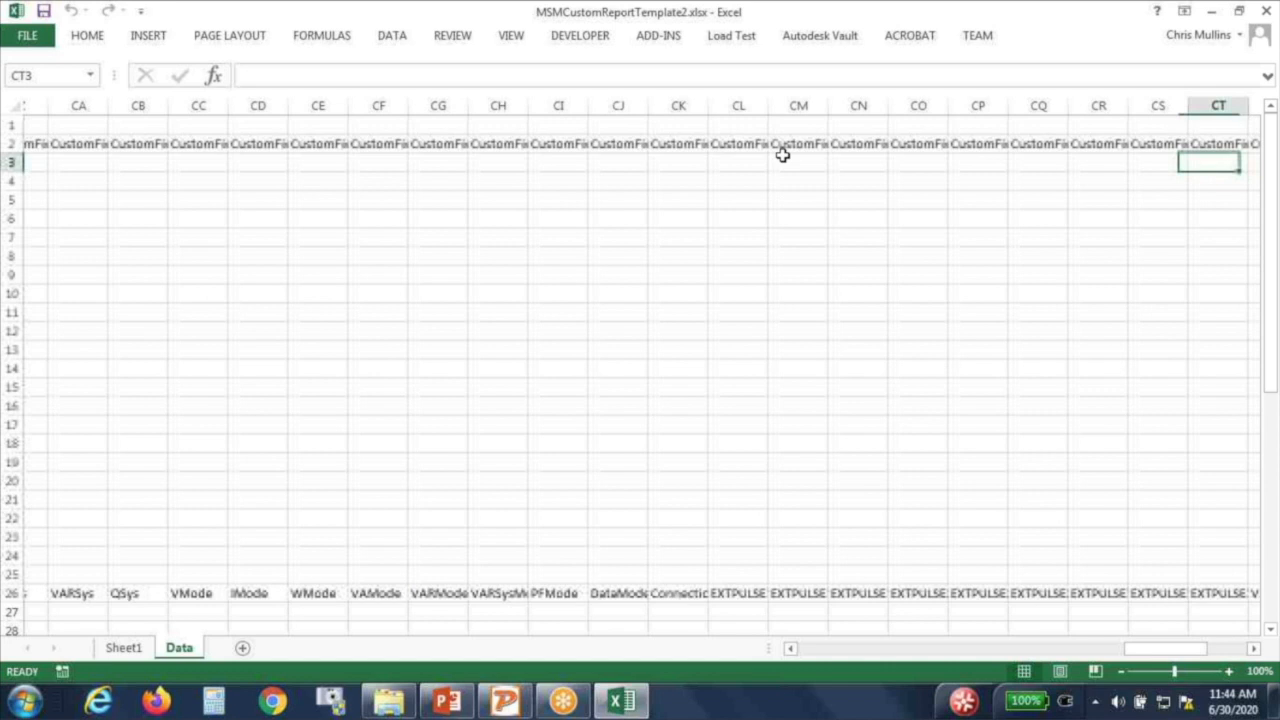
{"action": "key", "text": "Right"}
{"action": "key", "text": "Right"}
{"action": "key", "text": "Right"}
{"action": "key", "text": "Right"}
{"action": "key", "text": "Right"}
{"action": "key", "text": "Right"}
{"action": "key", "text": "Right"}
{"action": "key", "text": "Right"}
{"action": "key", "text": "Right"}
{"action": "key", "text": "Right"}
{"action": "key", "text": "Right"}
{"action": "key", "text": "Right"}
{"action": "key", "text": "Right"}
{"action": "key", "text": "Right"}
{"action": "key", "text": "Right"}
{"action": "key", "text": "Right"}
{"action": "key", "text": "Right"}
{"action": "key", "text": "Right"}
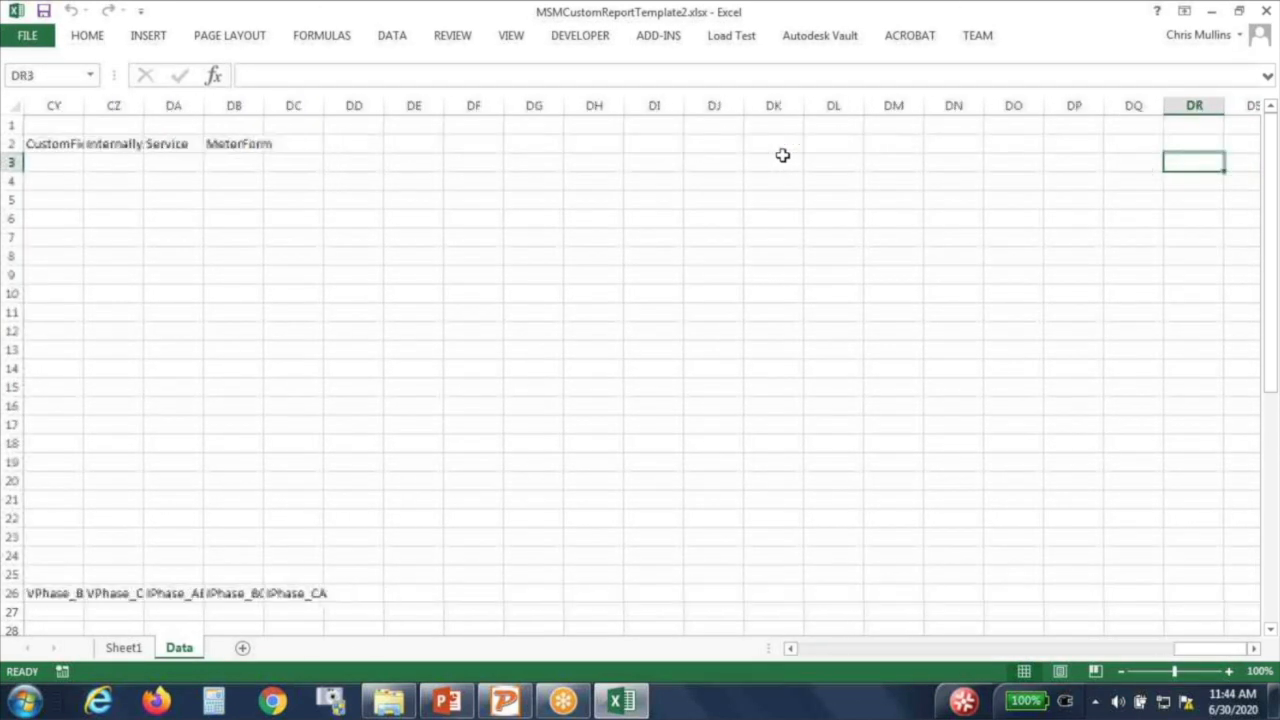
{"action": "key", "text": "Left"}
{"action": "key", "text": "Left"}
{"action": "key", "text": "Left"}
{"action": "key", "text": "Left"}
{"action": "key", "text": "Left"}
{"action": "key", "text": "Left"}
{"action": "key", "text": "Left"}
{"action": "key", "text": "Left"}
{"action": "key", "text": "Left"}
{"action": "key", "text": "Left"}
{"action": "key", "text": "Left"}
{"action": "key", "text": "Left"}
{"action": "key", "text": "Left"}
{"action": "key", "text": "Left"}
{"action": "key", "text": "Left"}
{"action": "key", "text": "Left"}
{"action": "key", "text": "Left"}
{"action": "key", "text": "Left"}
{"action": "key", "text": "Left"}
{"action": "key", "text": "Right"}
{"action": "key", "text": "Right"}
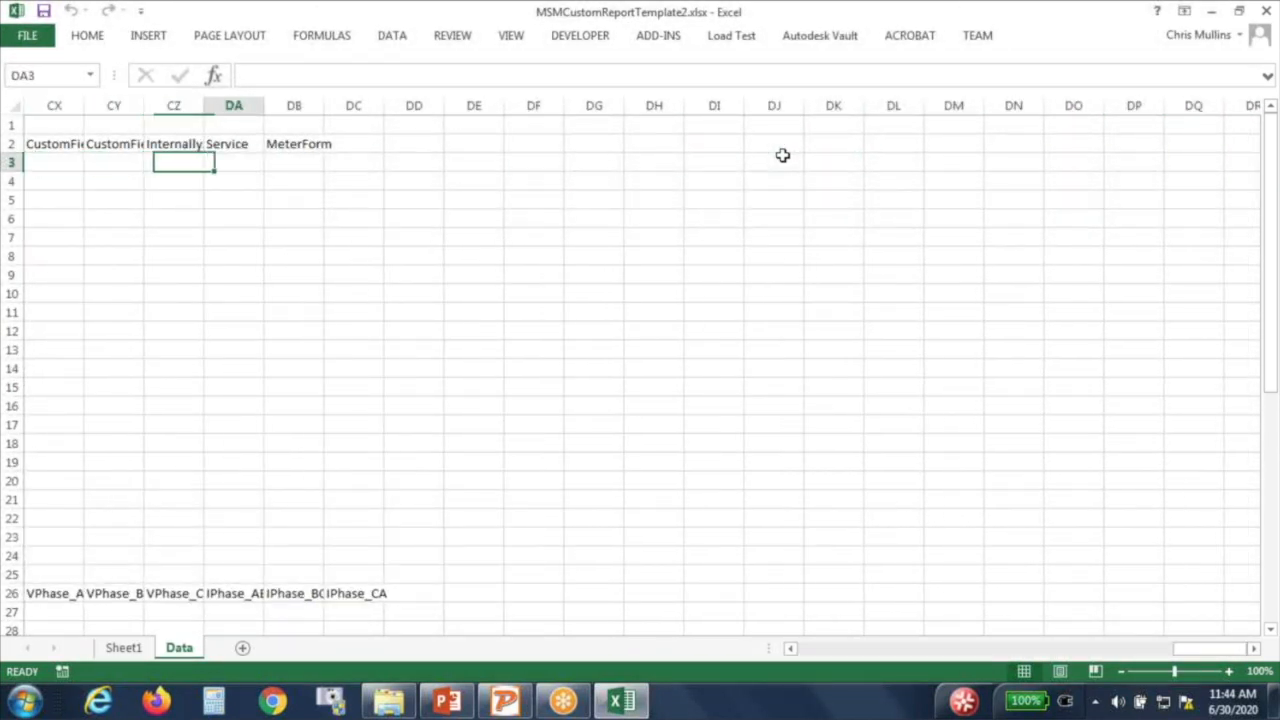
{"action": "left_click", "coordinate": [133, 650]}
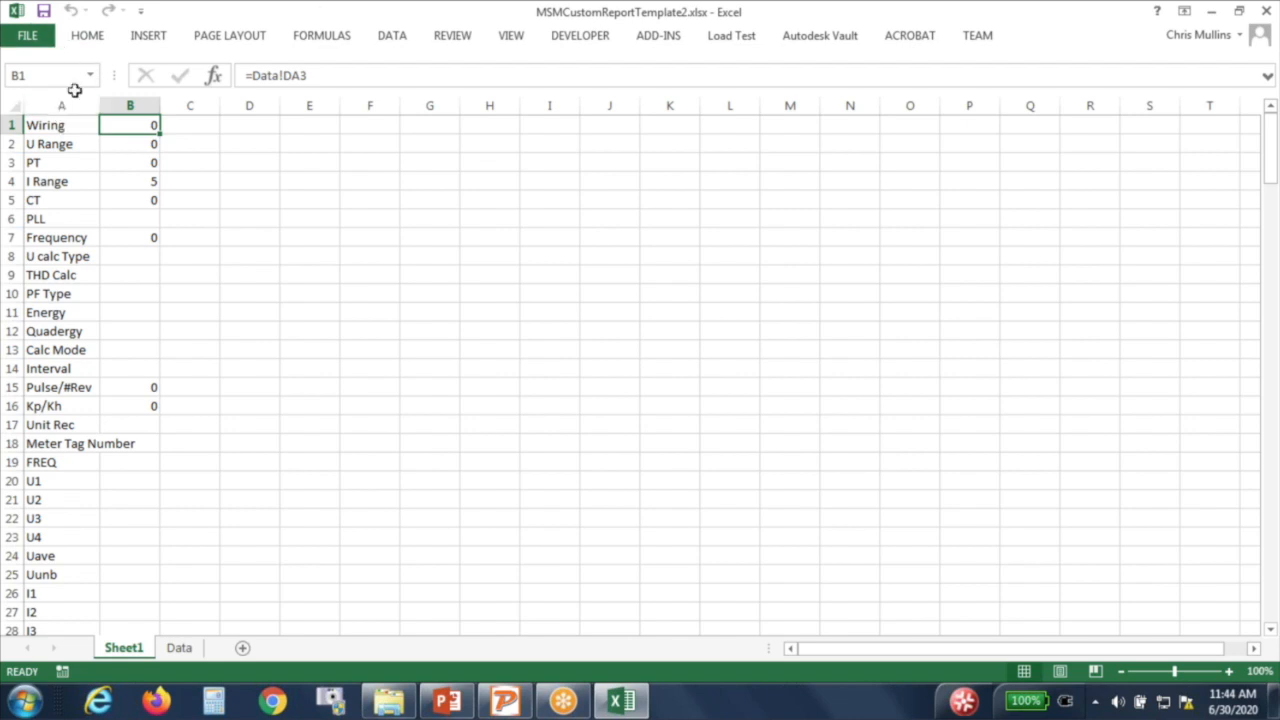
Step: Resize the Excel window beside Meter Site Manager, then close the template workbook
{"action": "left_click_drag", "start_coordinate": [270, 18], "coordinate": [255, 120]}
{"action": "left_click_drag", "start_coordinate": [393, 107], "coordinate": [529, 80]}
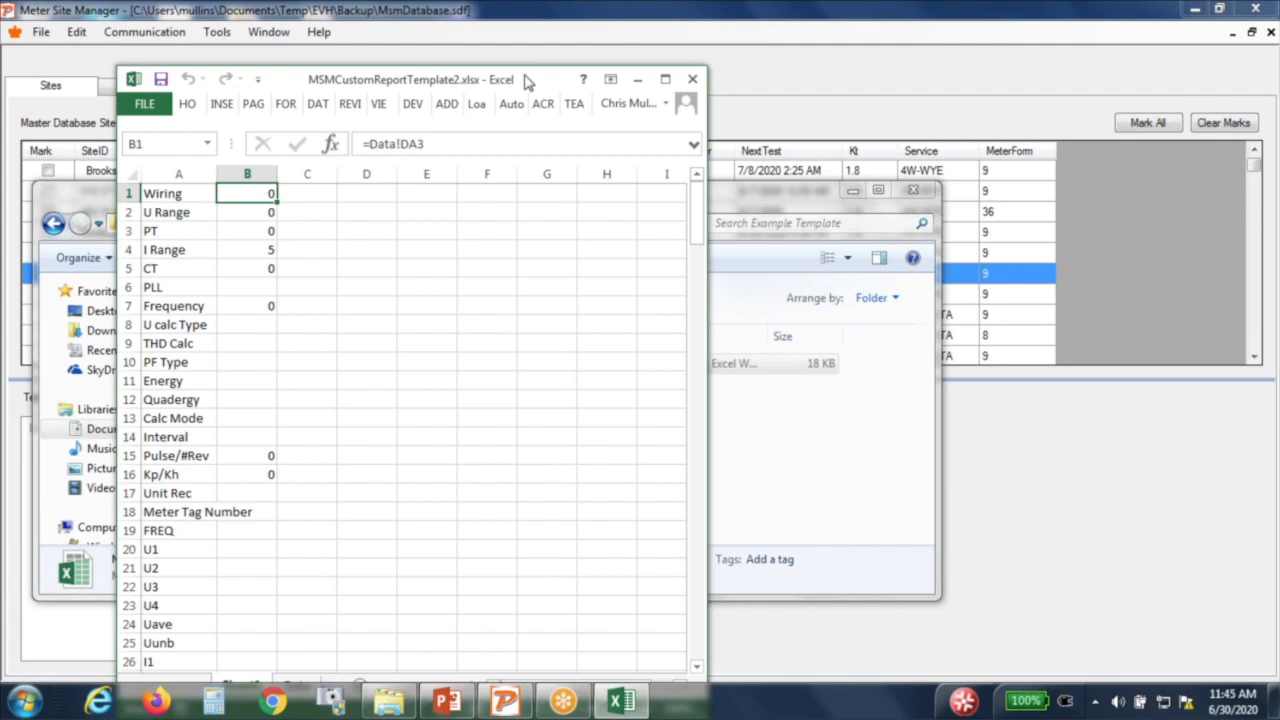
{"action": "left_click", "coordinate": [665, 79]}
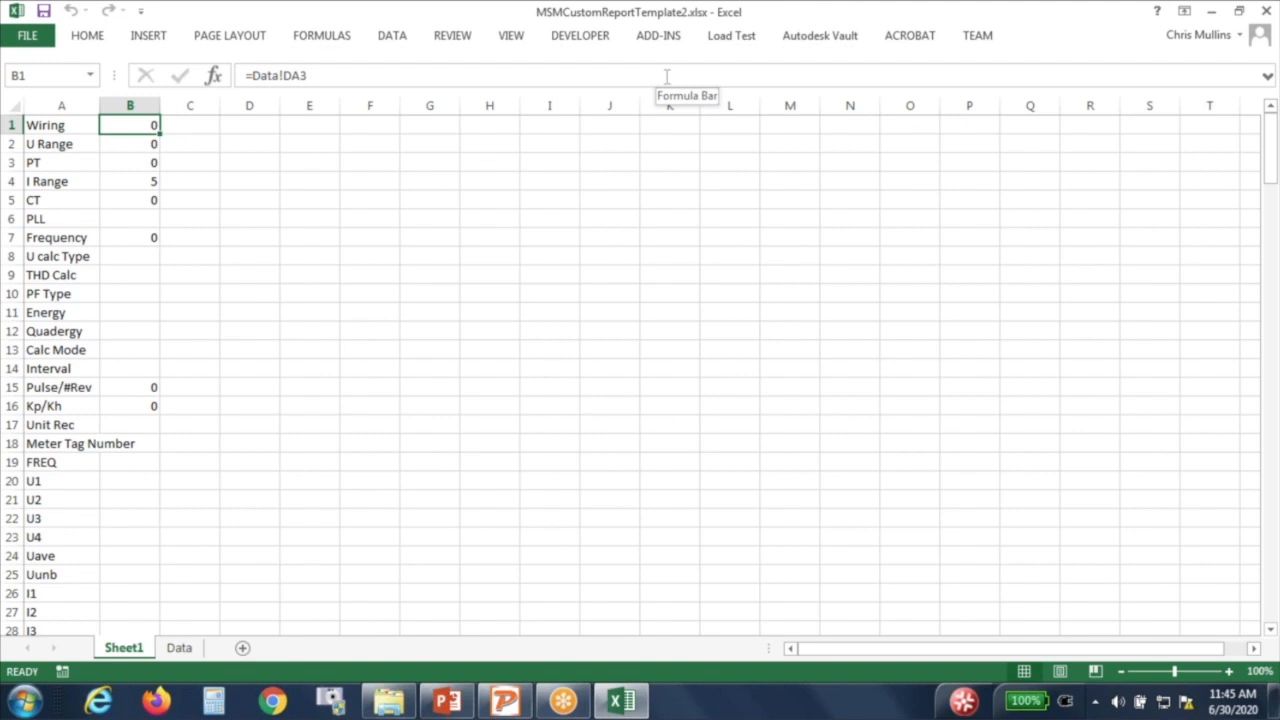
{"action": "left_click_drag", "start_coordinate": [343, 20], "coordinate": [347, 75]}
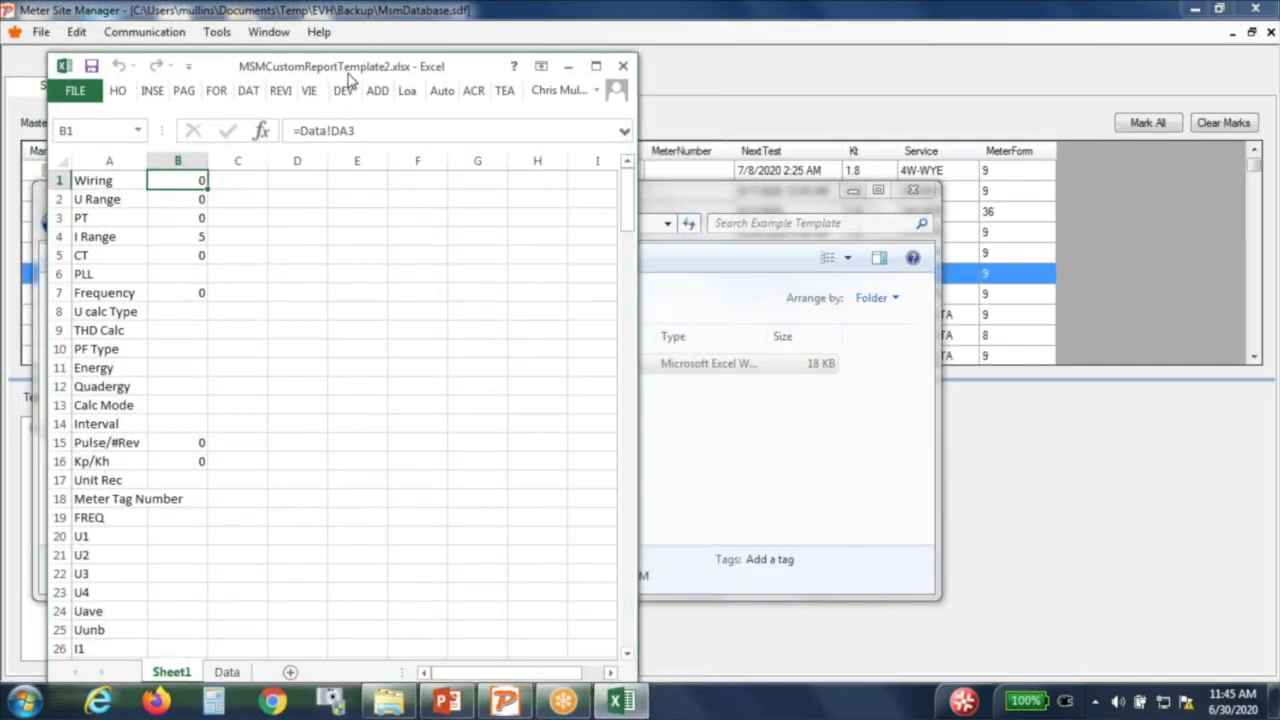
{"action": "left_click", "coordinate": [621, 67]}
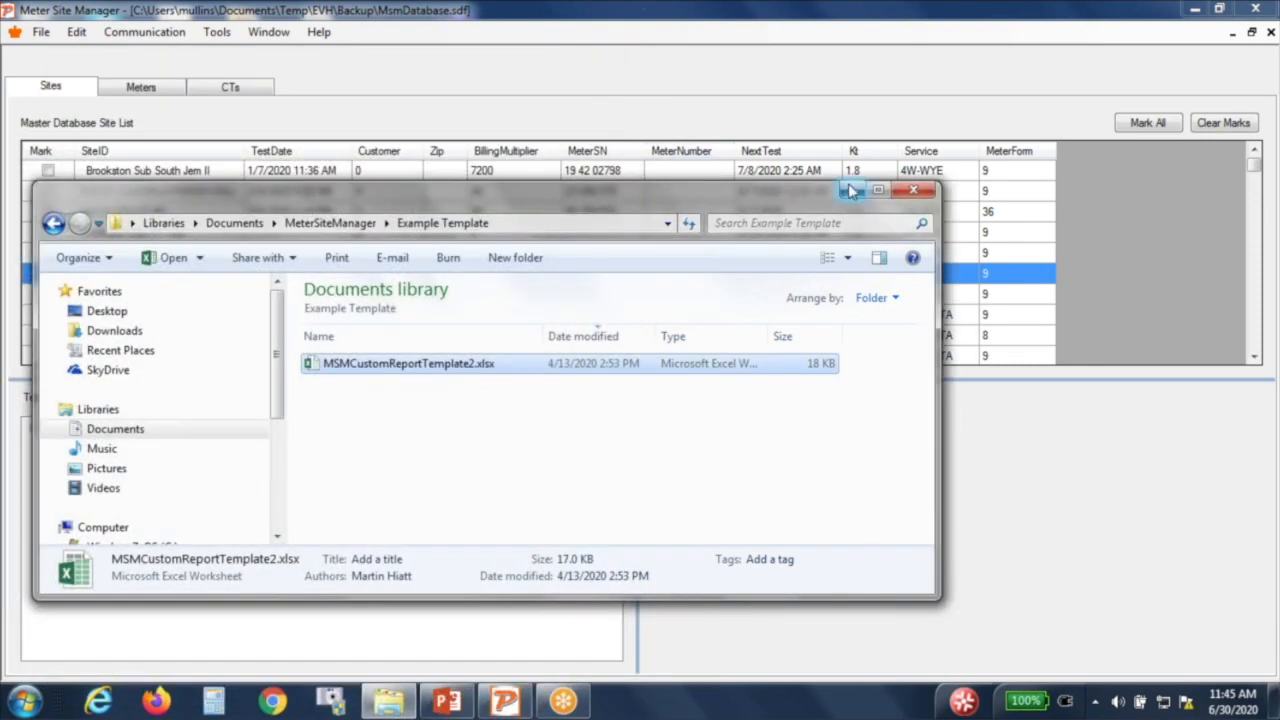
Step: Close the Example Template folder and run the PowerPoint slide show from the Export Features slide
{"action": "left_click", "coordinate": [851, 188]}
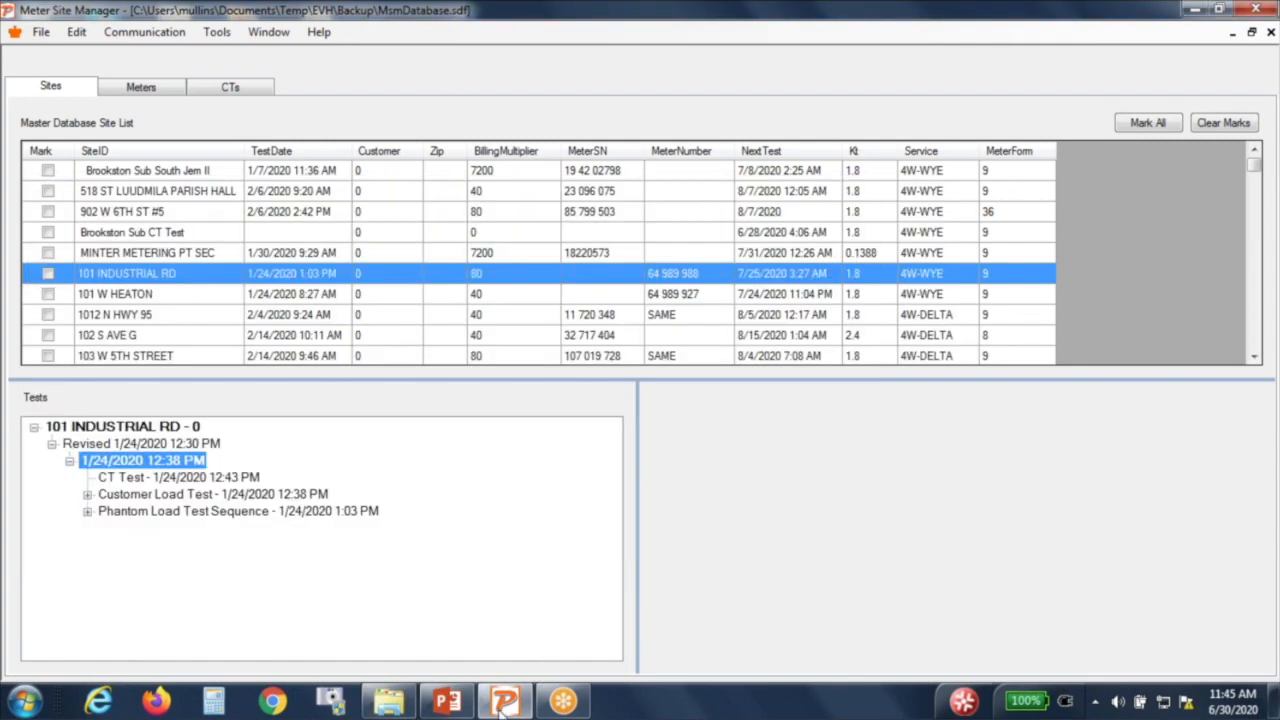
{"action": "left_click", "coordinate": [460, 705]}
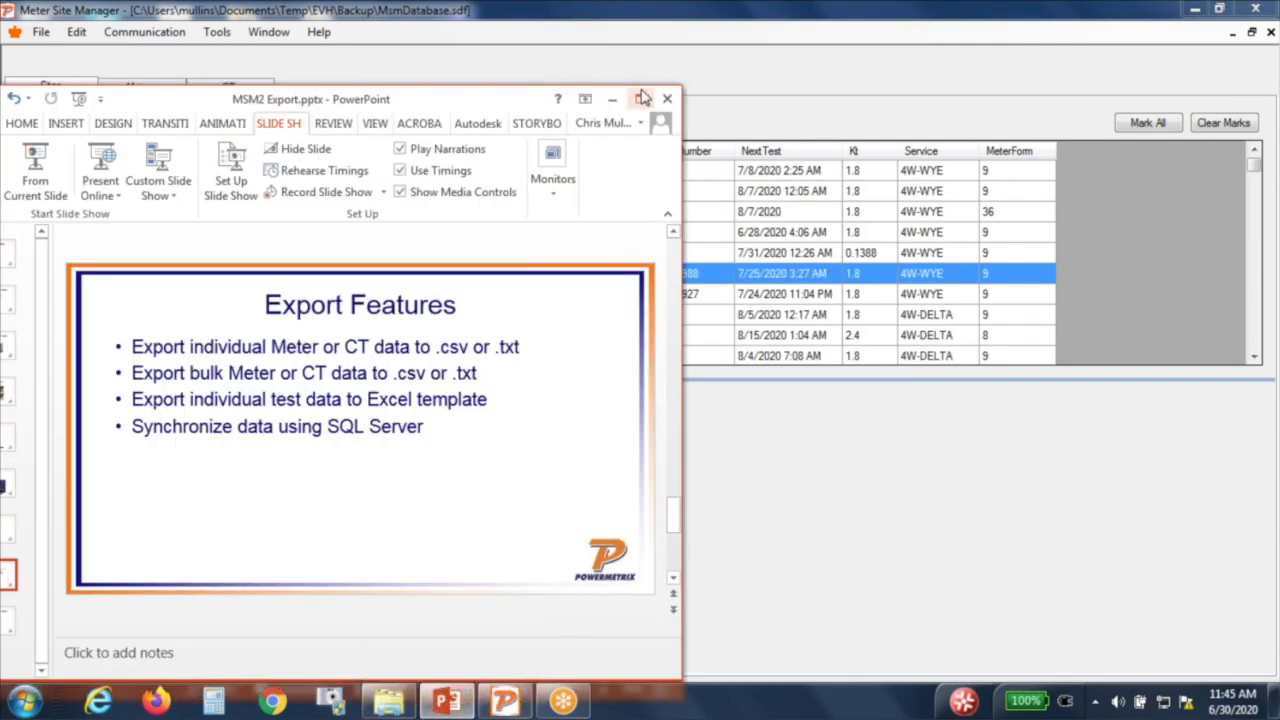
{"action": "left_click", "coordinate": [644, 96]}
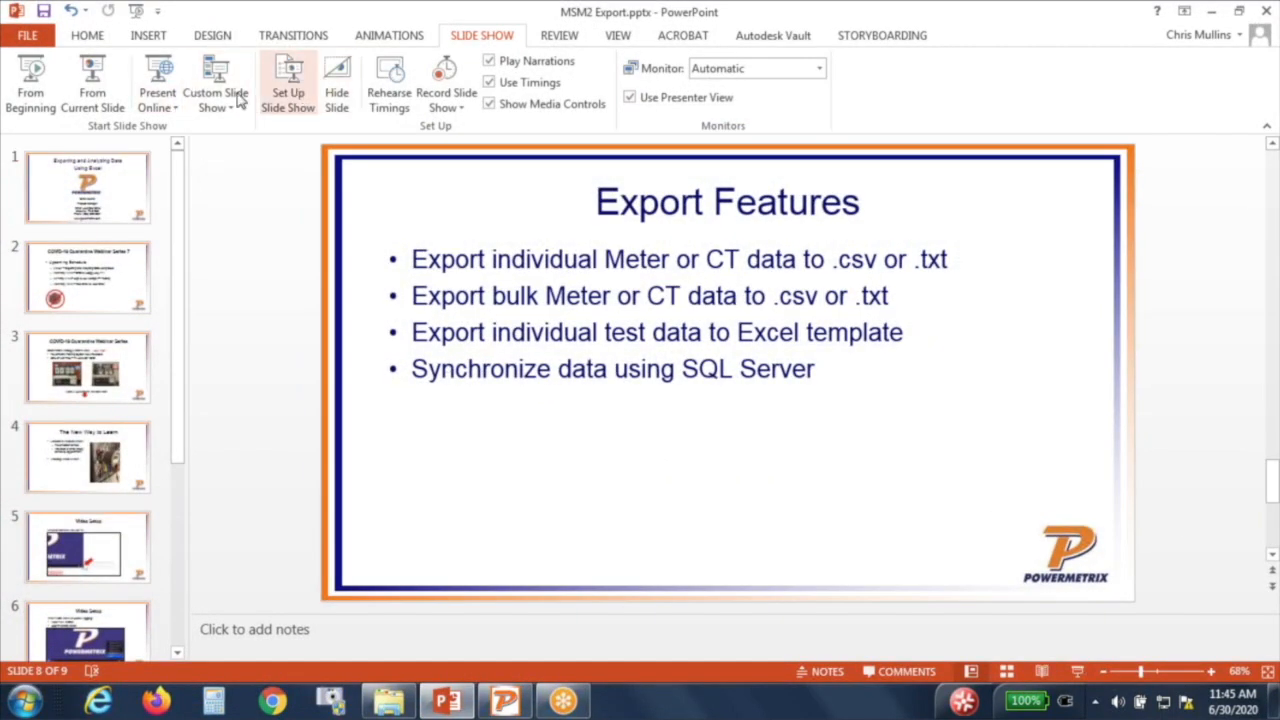
{"action": "left_click", "coordinate": [90, 90]}
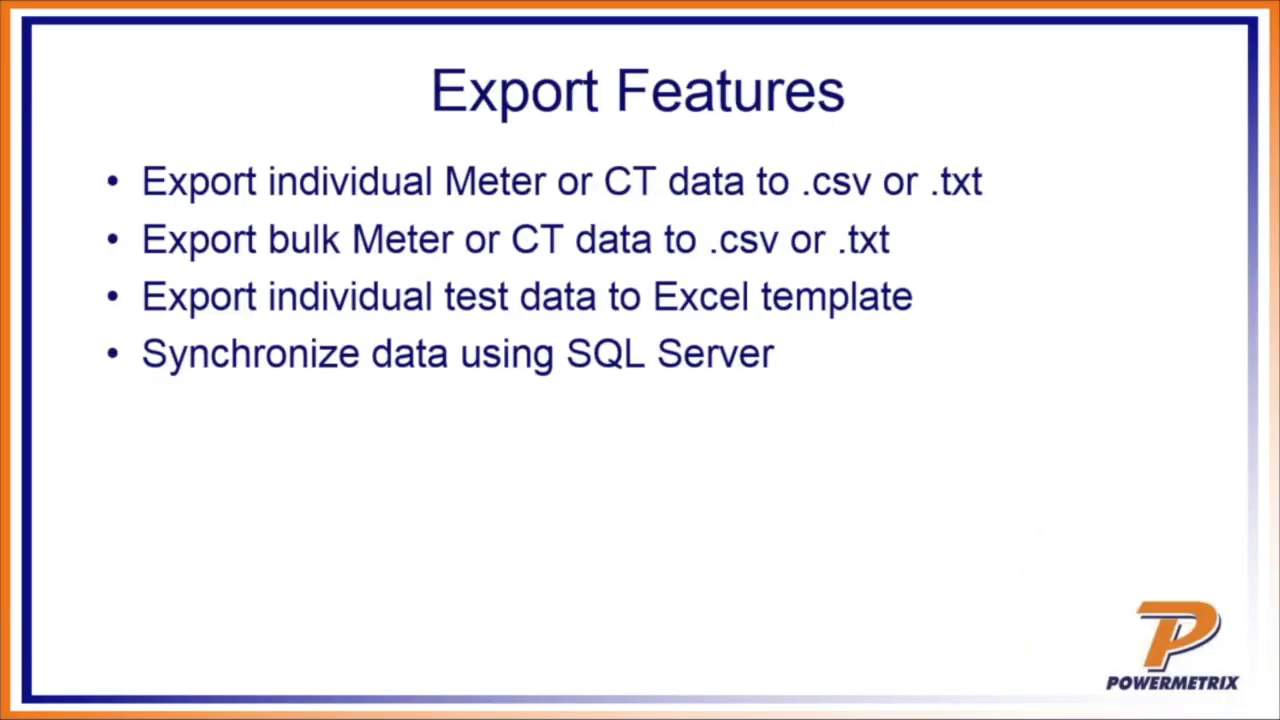